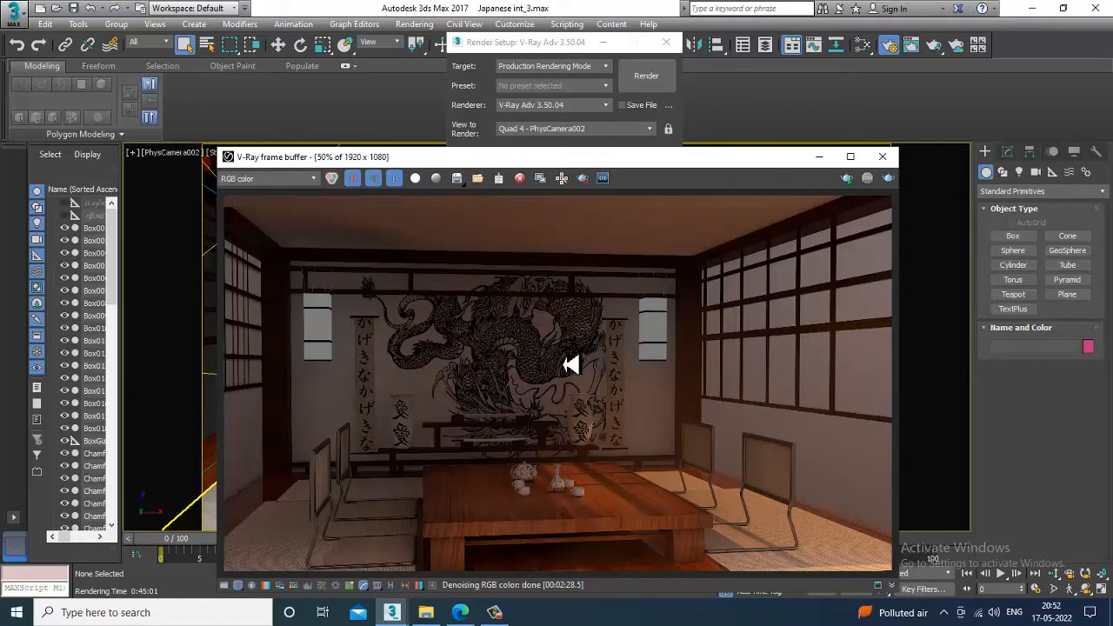
# Shift the V-Ray frame buffer window aside and launch Adobe Photoshop CC 2017 through a search for "photo".
pyautogui.moveTo(621, 159); pyautogui.dragTo(584, 123)
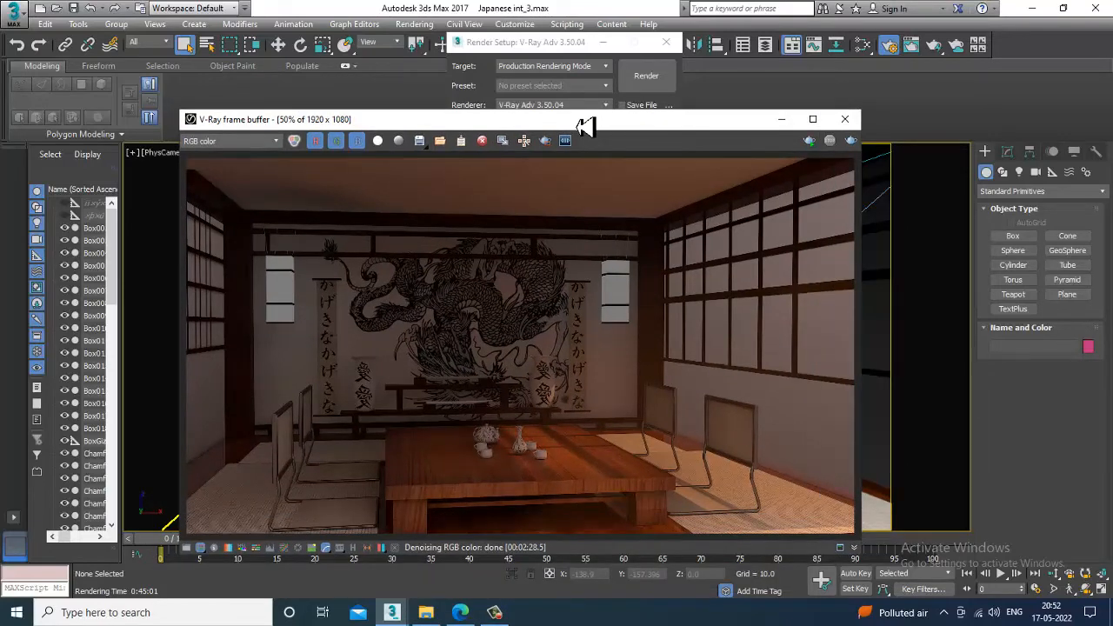
pyautogui.click(152, 614)
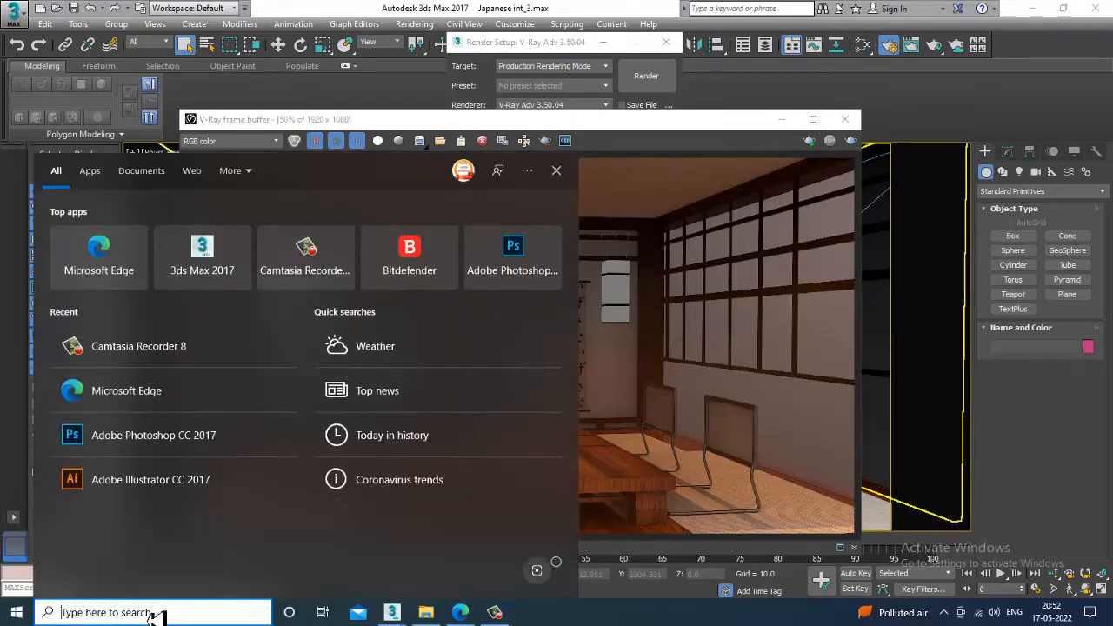
pyautogui.write('photo')
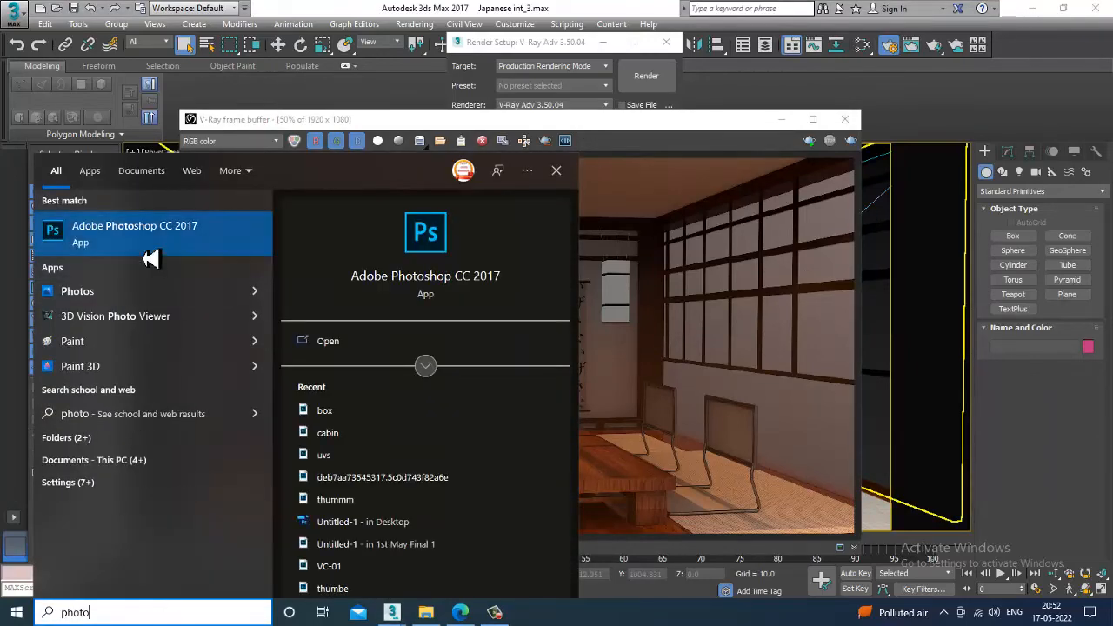
pyautogui.click(150, 259)
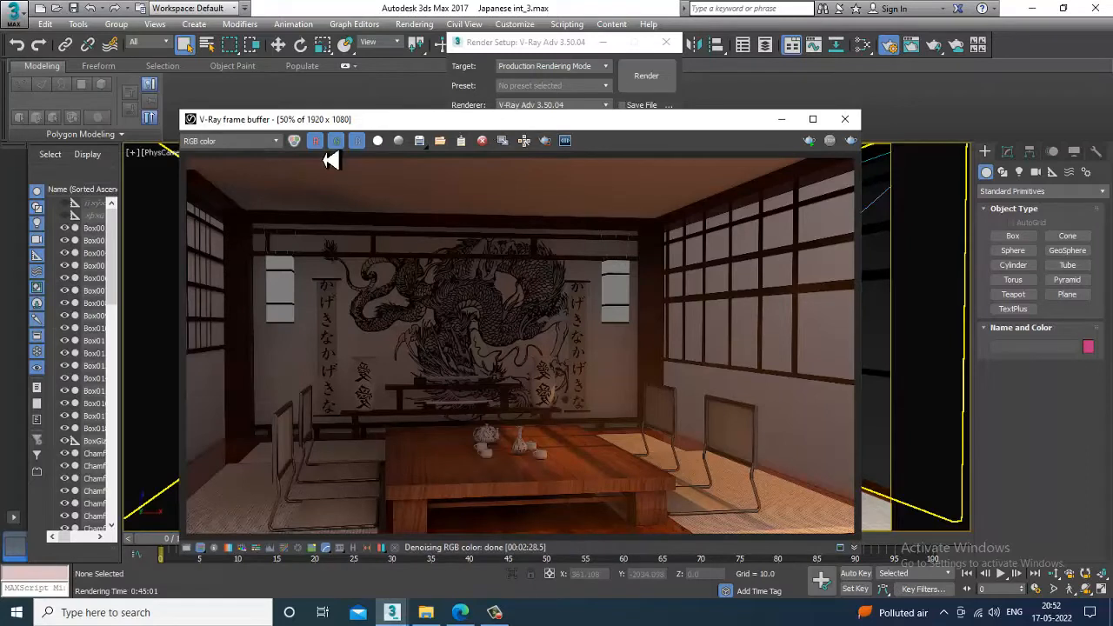
# Examine the worldPositions, worldNormals, VRayDiffuseFilter and Alpha channels of the render in the frame buffer, and return to RGB color.
pyautogui.click(237, 143)
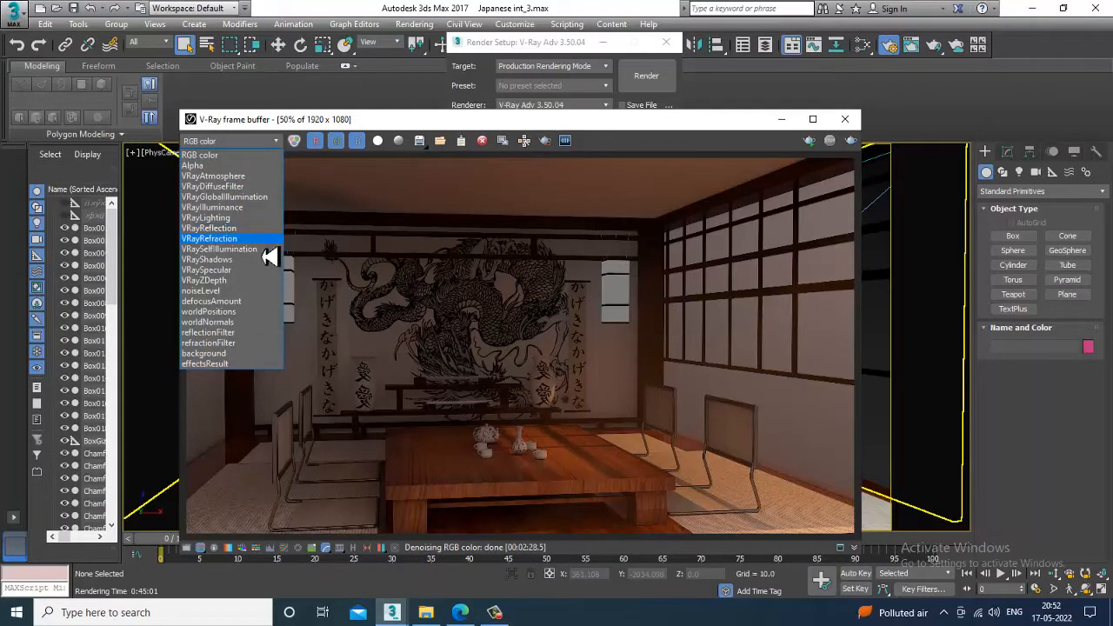
pyautogui.click(248, 313)
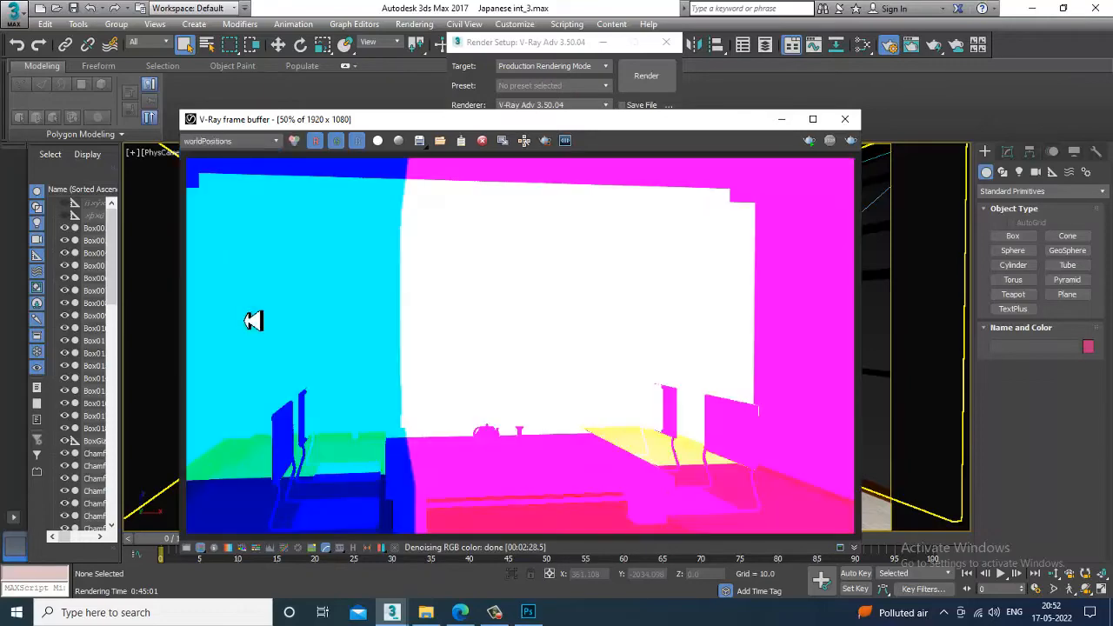
pyautogui.click(268, 144)
pyautogui.click(243, 323)
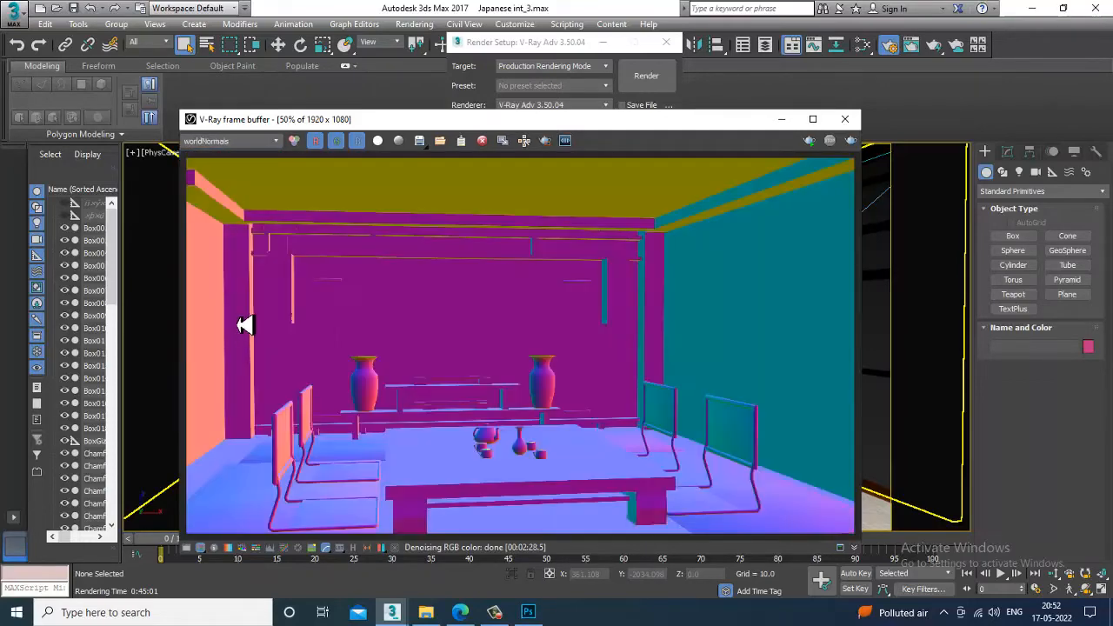
pyautogui.click(261, 141)
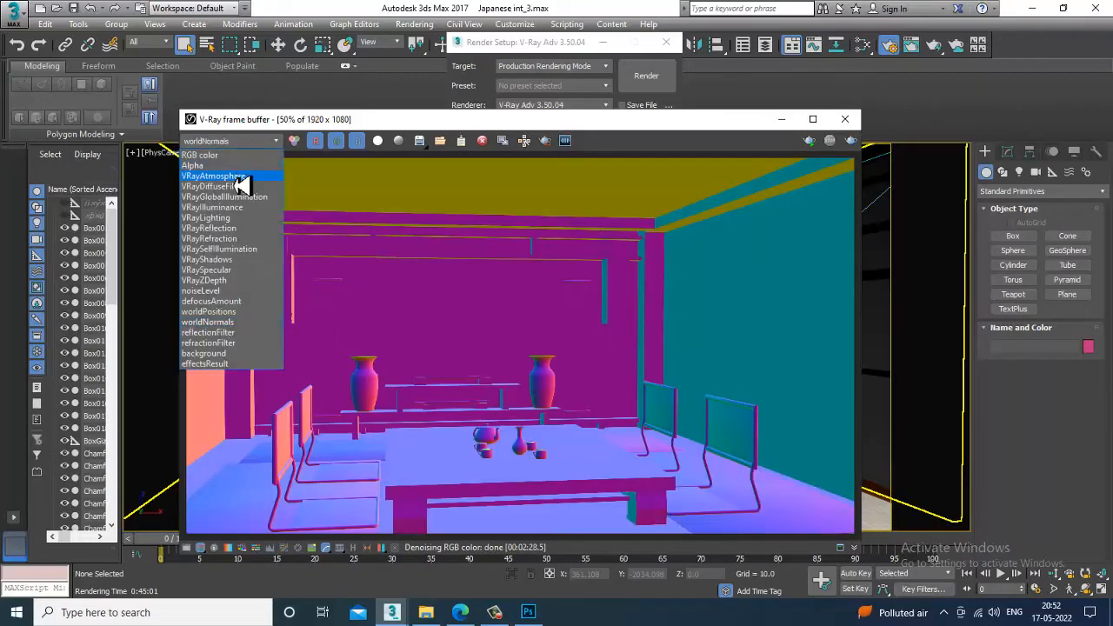
pyautogui.click(243, 186)
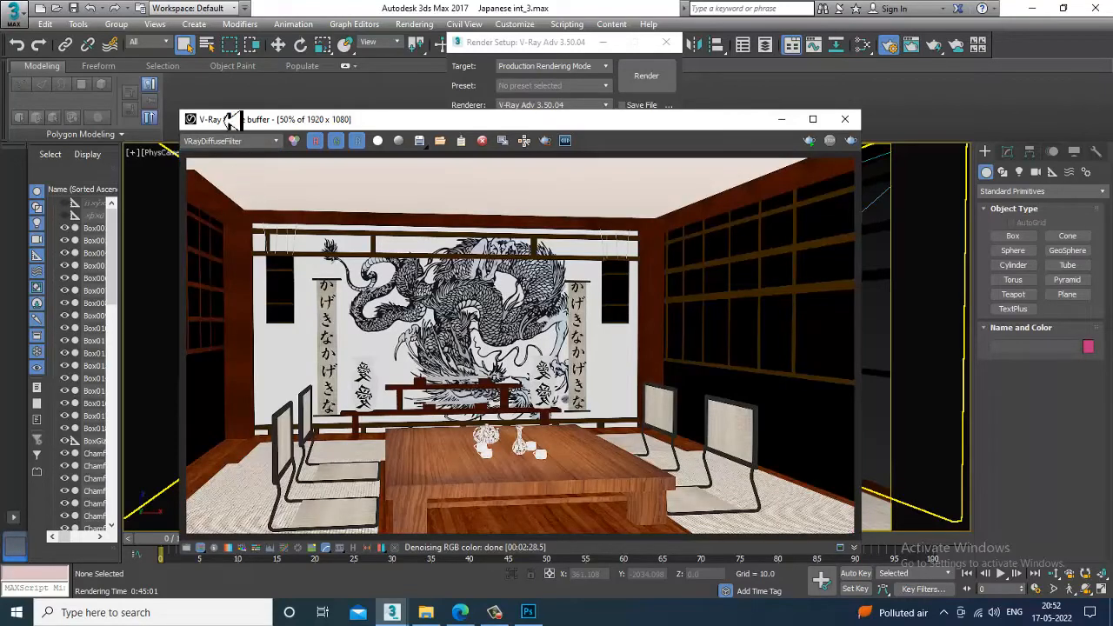
pyautogui.click(247, 143)
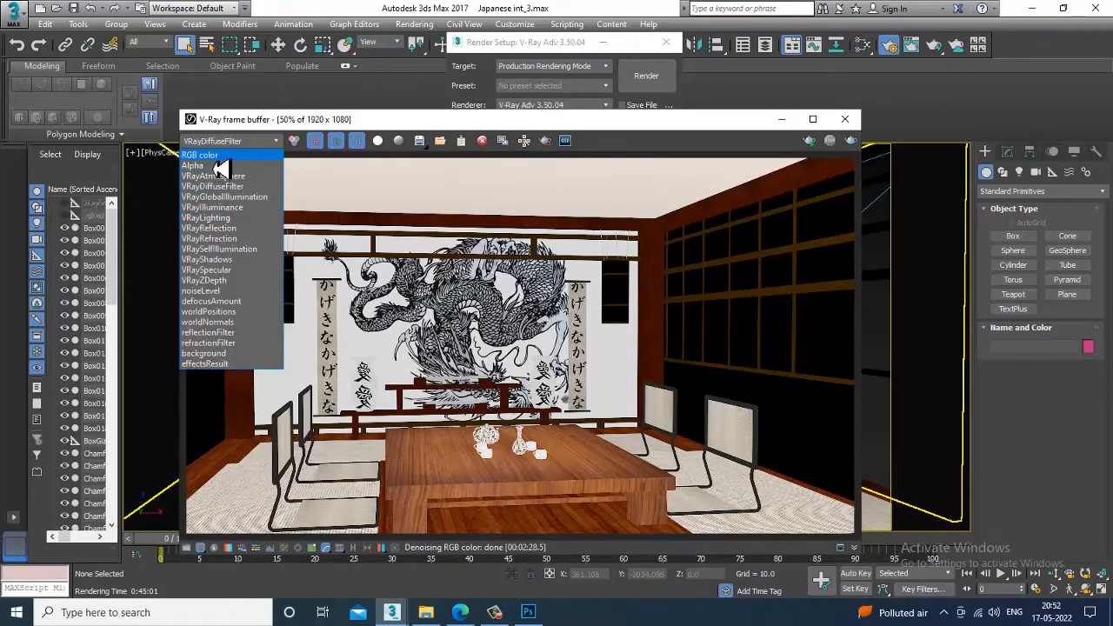
pyautogui.click(223, 166)
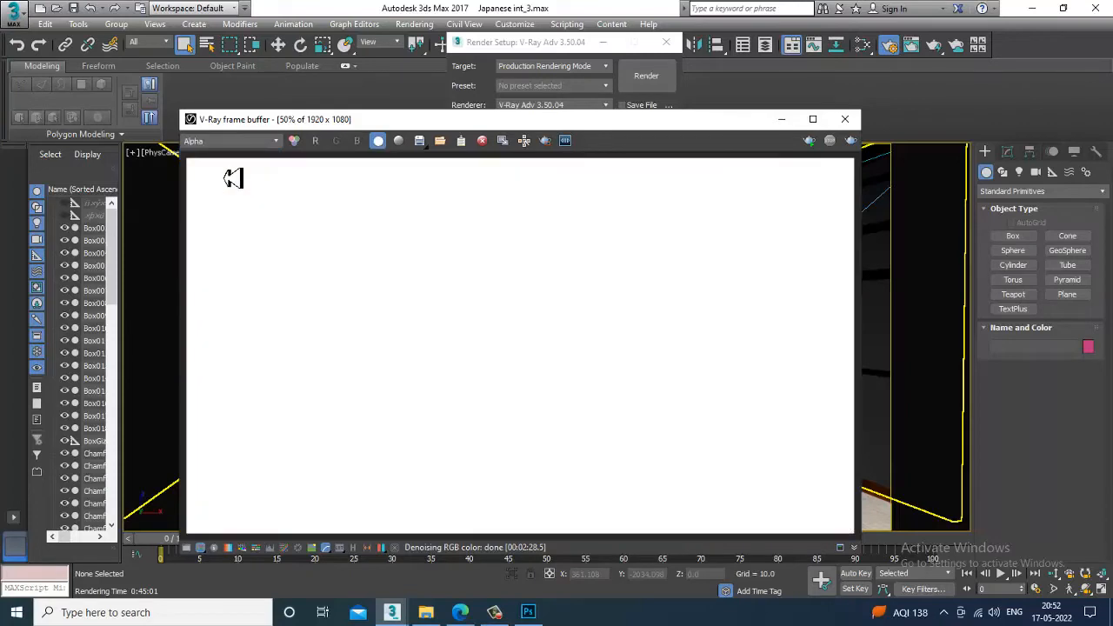
pyautogui.click(229, 146)
pyautogui.click(231, 156)
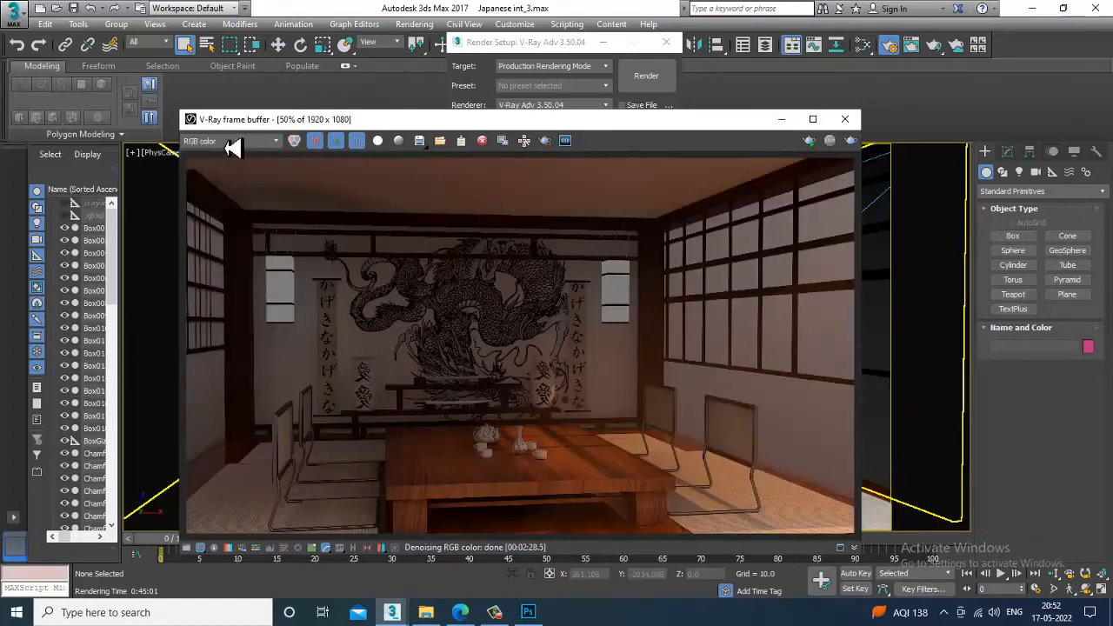
pyautogui.click(230, 144)
pyautogui.click(231, 144)
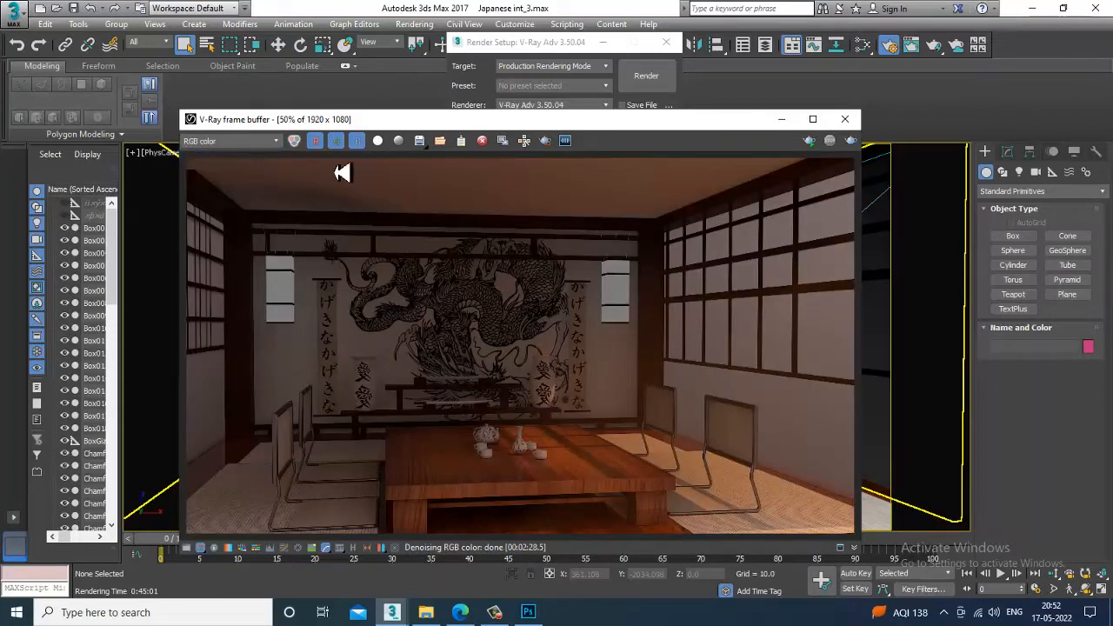
pyautogui.click(257, 144)
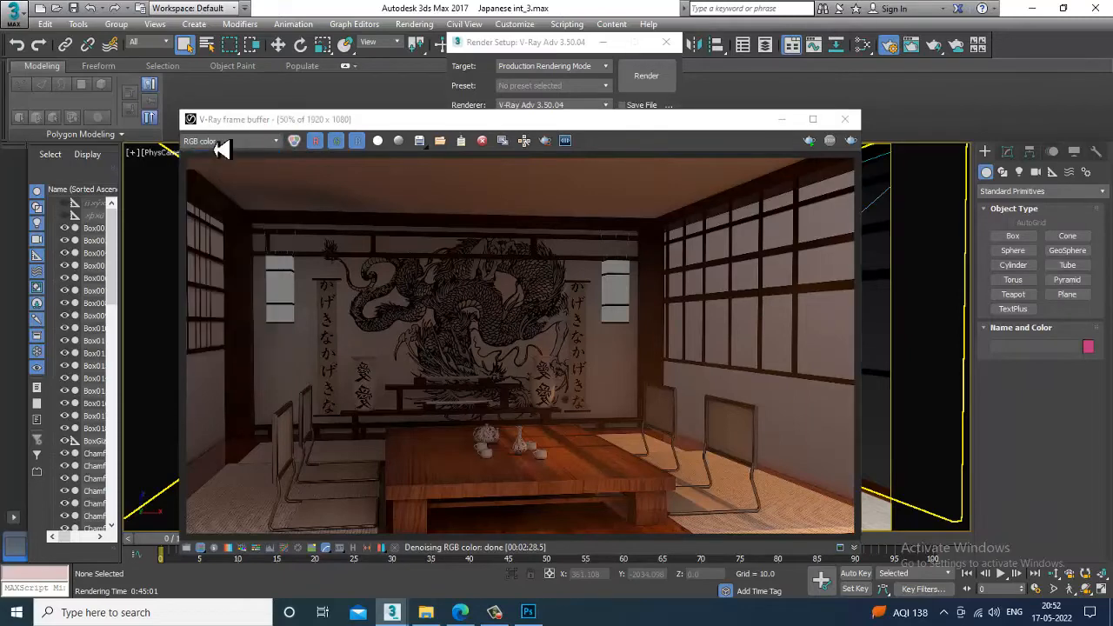
pyautogui.click(224, 148)
pyautogui.hotkey('alt', 'Tab')
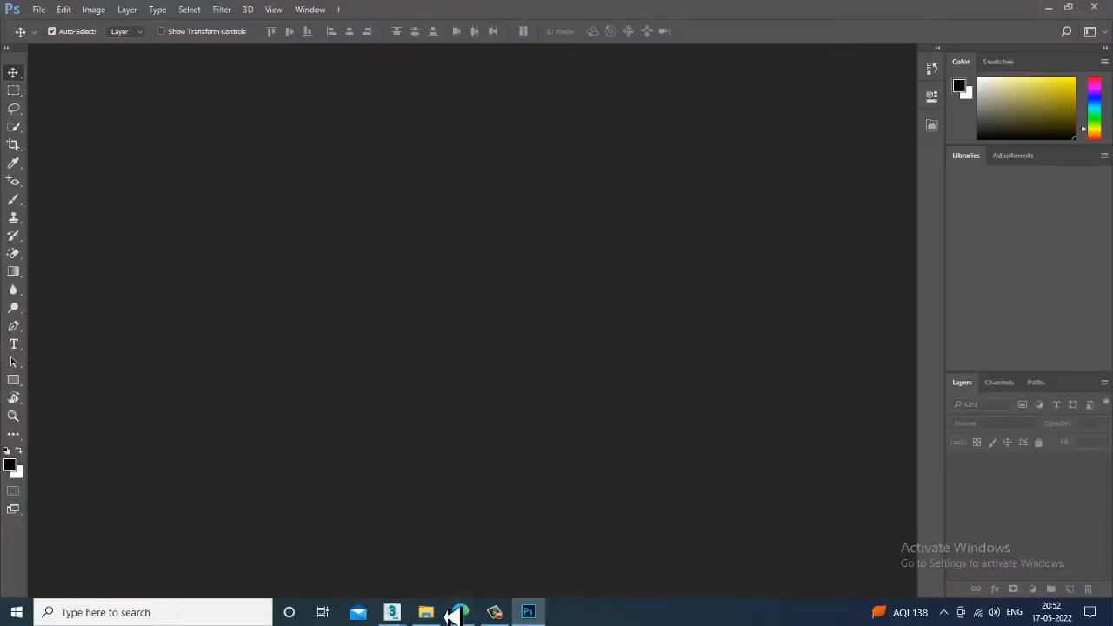
pyautogui.moveTo(390, 609)
pyautogui.click(452, 576)
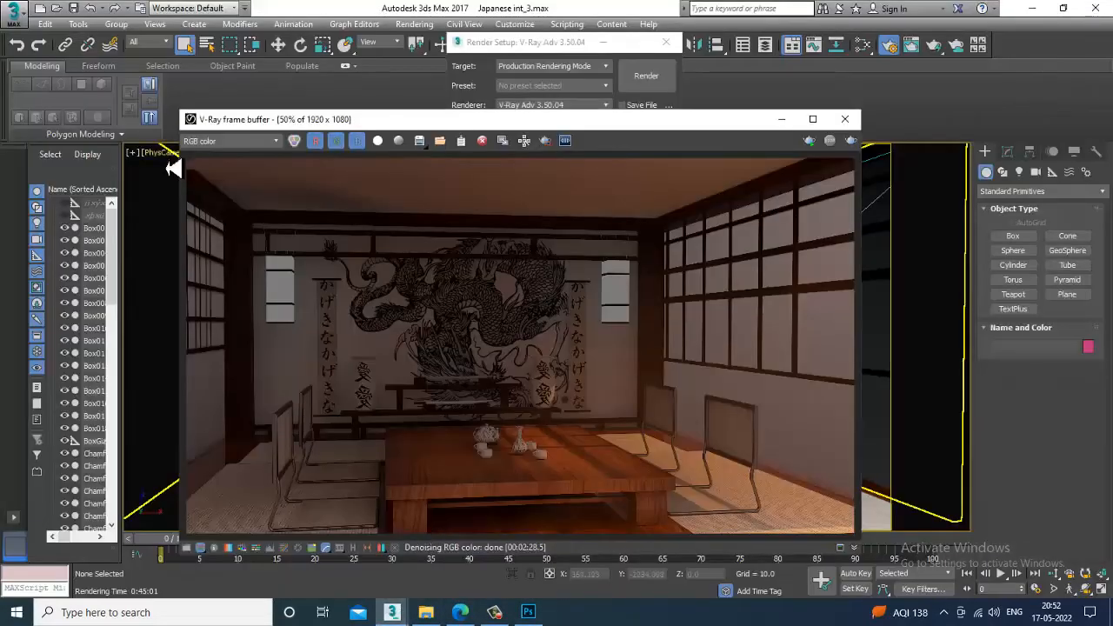
# Display the VRayDiffuseFilter channel in the frame buffer and start saving the current channel as an image.
pyautogui.click(233, 142)
pyautogui.click(213, 186)
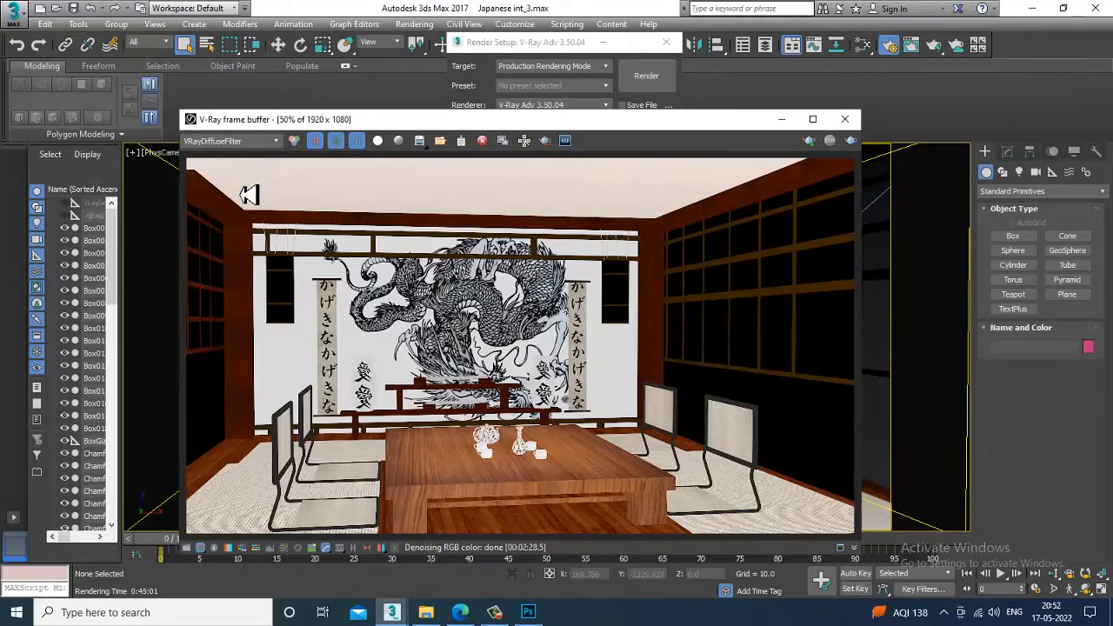
pyautogui.click(423, 144)
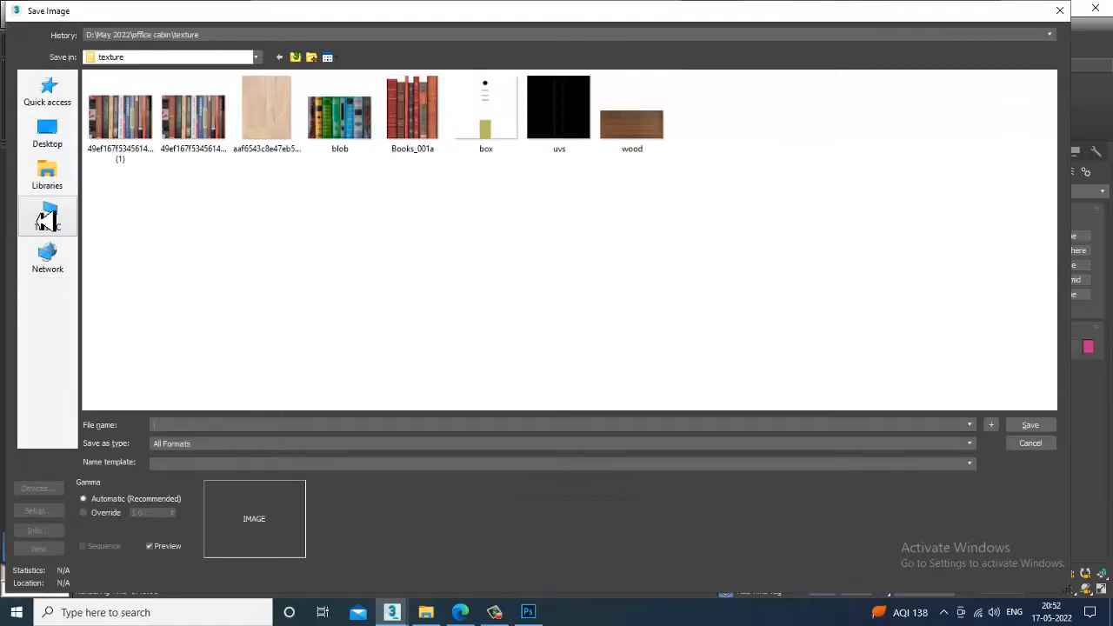
# Set the save location to the japanese Interiorr folder inside April 2022 on Local Disk (D:).
pyautogui.click(47, 219)
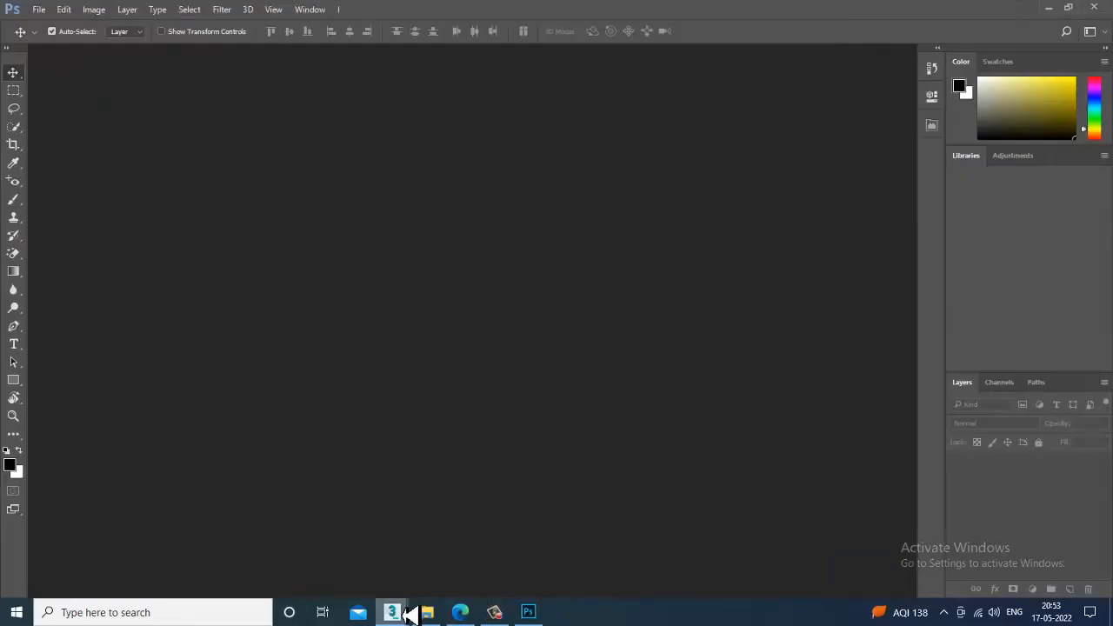
pyautogui.moveTo(409, 612)
pyautogui.click(445, 564)
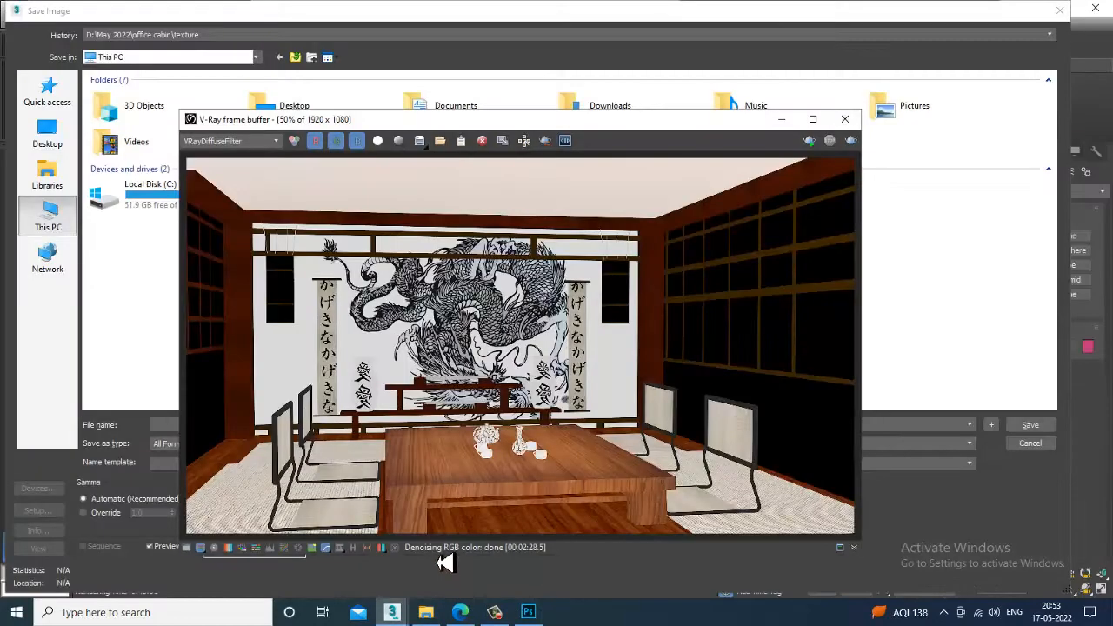
pyautogui.click(362, 55)
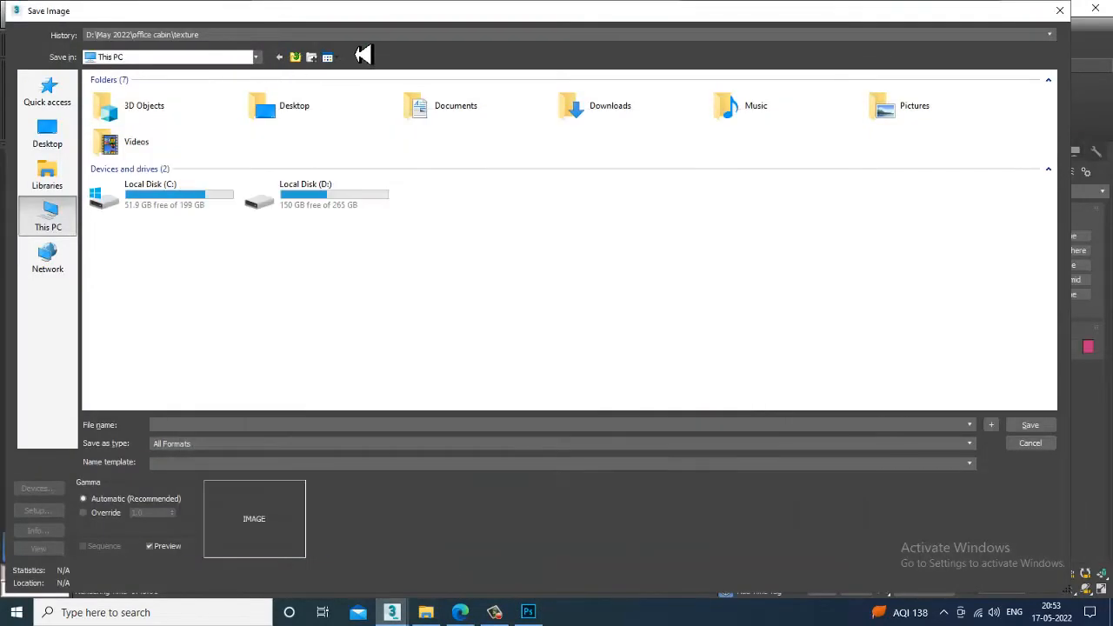
pyautogui.doubleClick(331, 206)
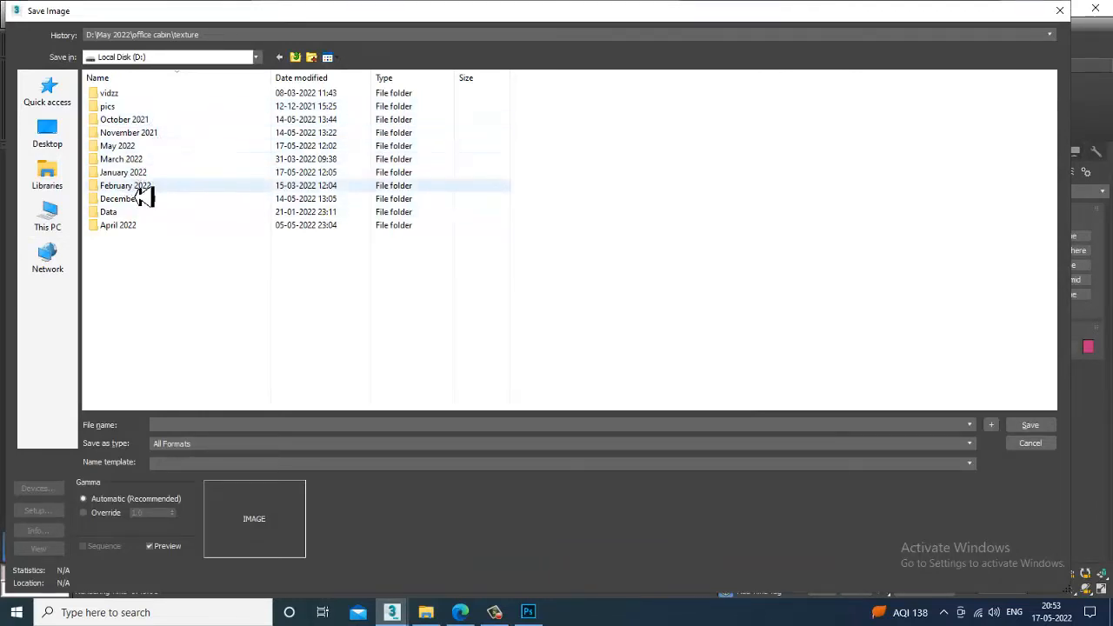
pyautogui.doubleClick(150, 226)
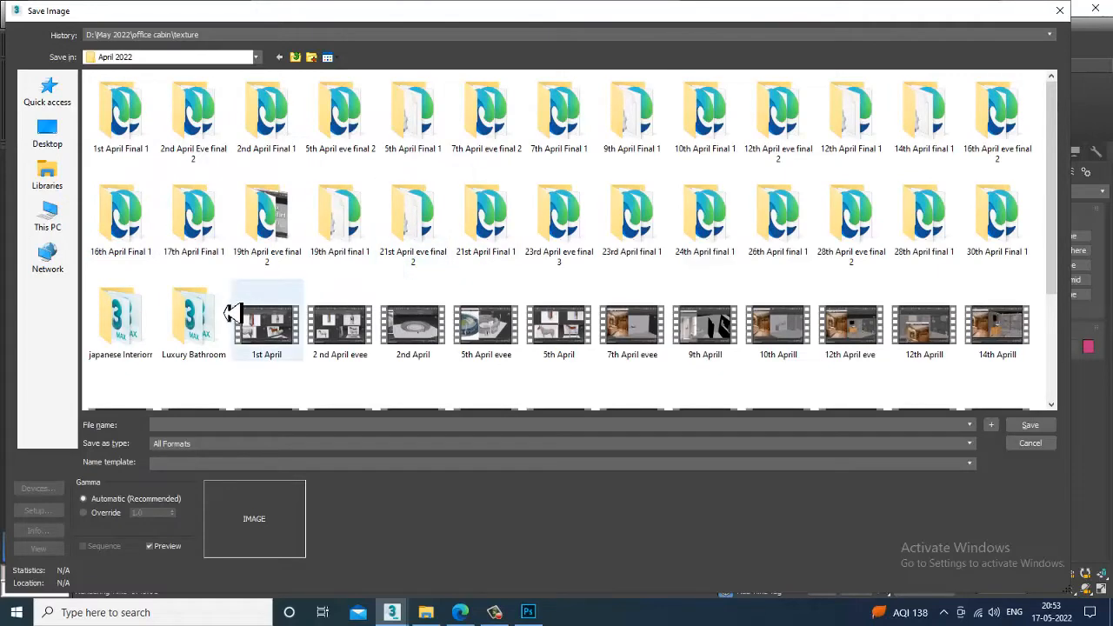
pyautogui.doubleClick(97, 318)
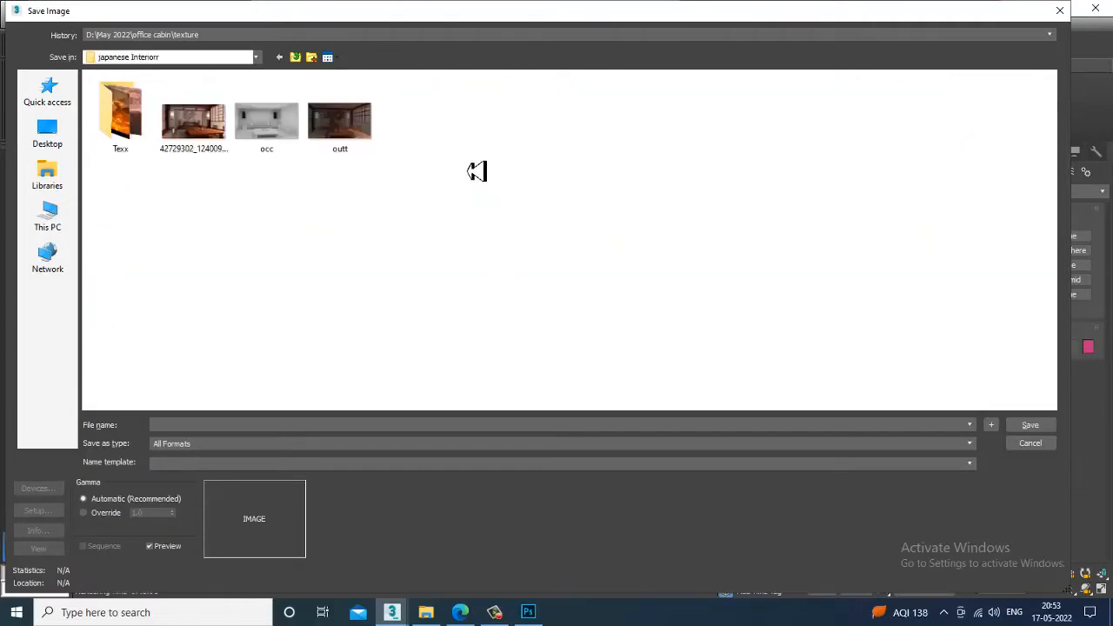
# Create a new folder named pass in the japanese Interiorr folder and open it.
pyautogui.rightClick(474, 132)
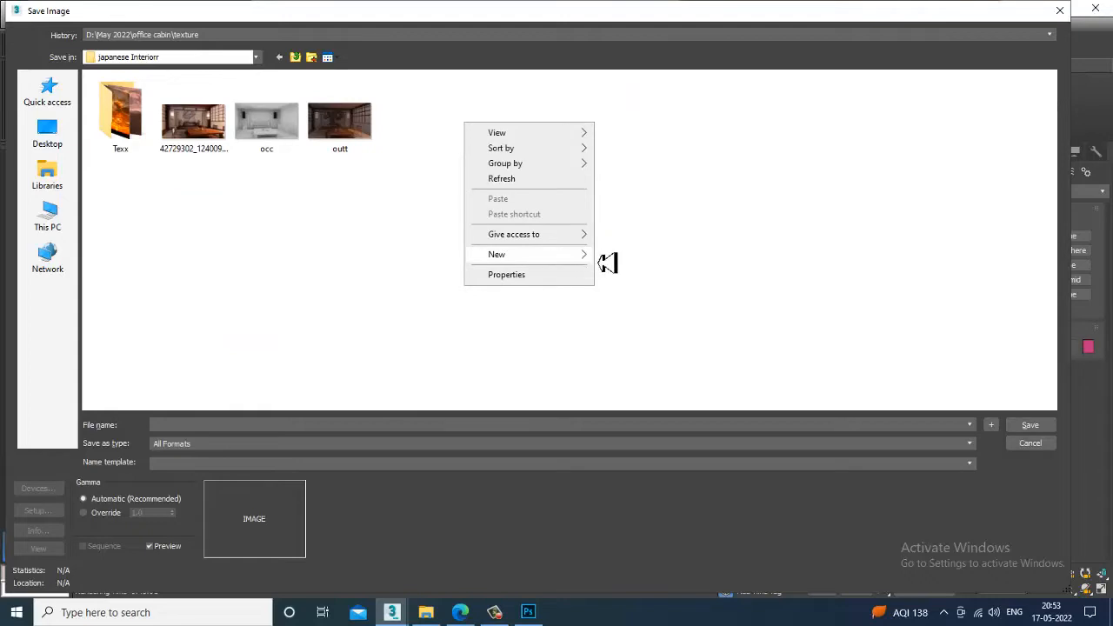
pyautogui.moveTo(606, 263)
pyautogui.click(683, 256)
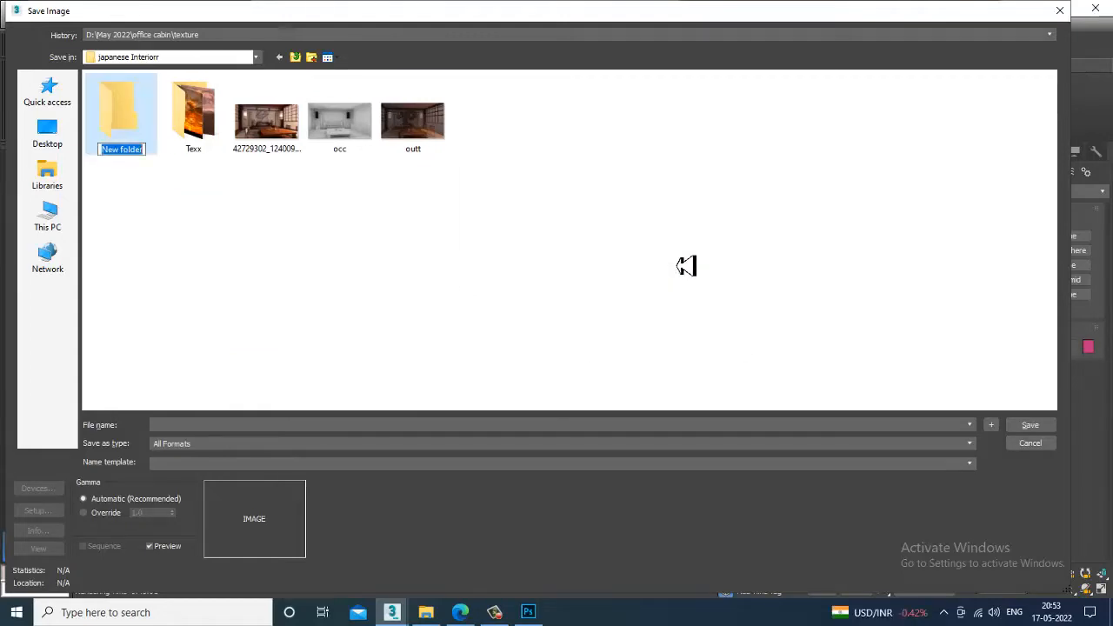
pyautogui.write('pass')
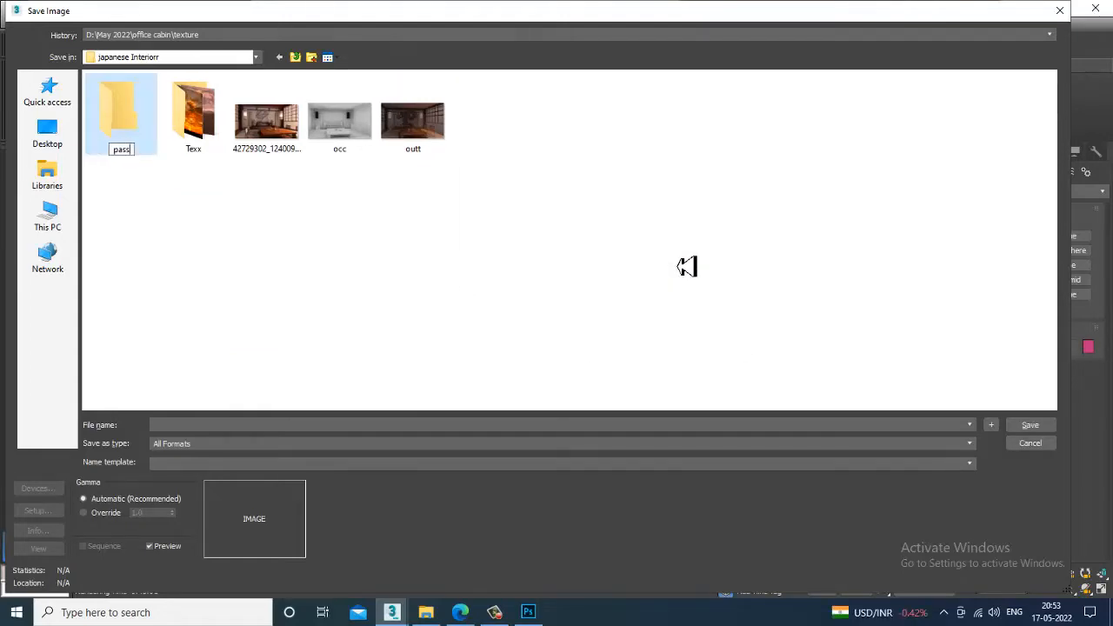
pyautogui.press('Return')
pyautogui.press('Return')
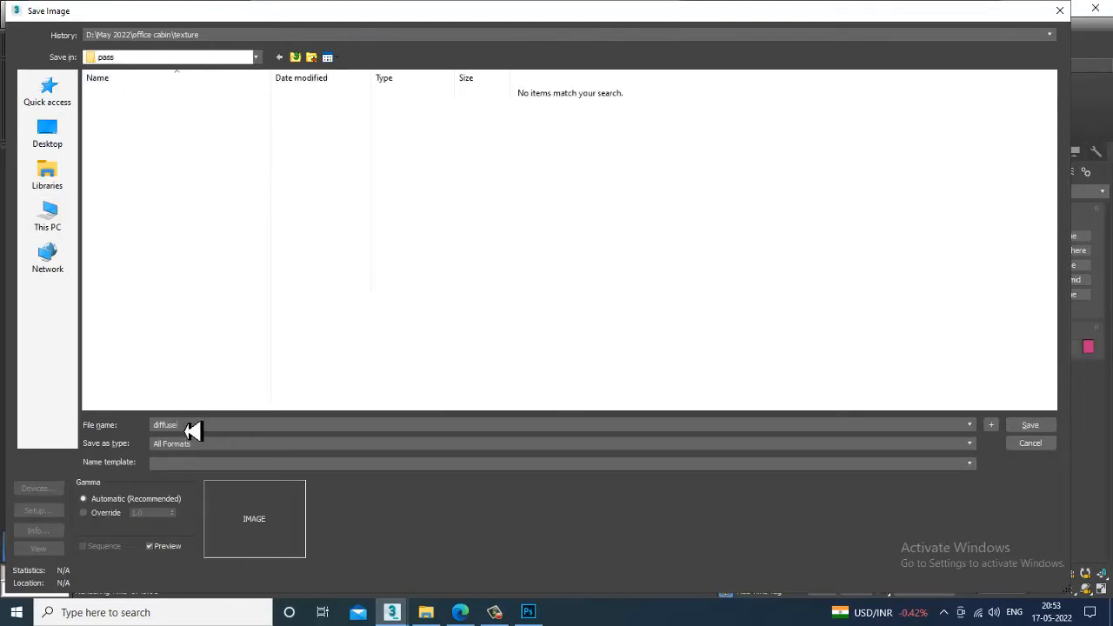
# Save the diffuse channel in the pass folder as a JPEG file named diffuse, accepting the image settings.
pyautogui.press('Tab')
pyautogui.press('j')
pyautogui.click(1015, 429)
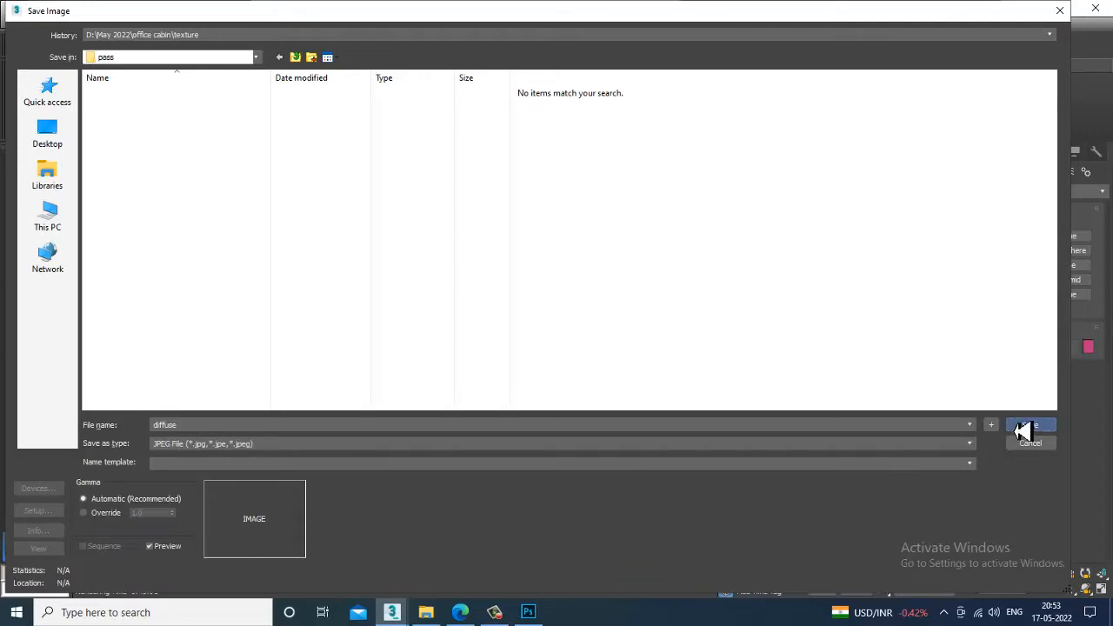
pyautogui.click(509, 380)
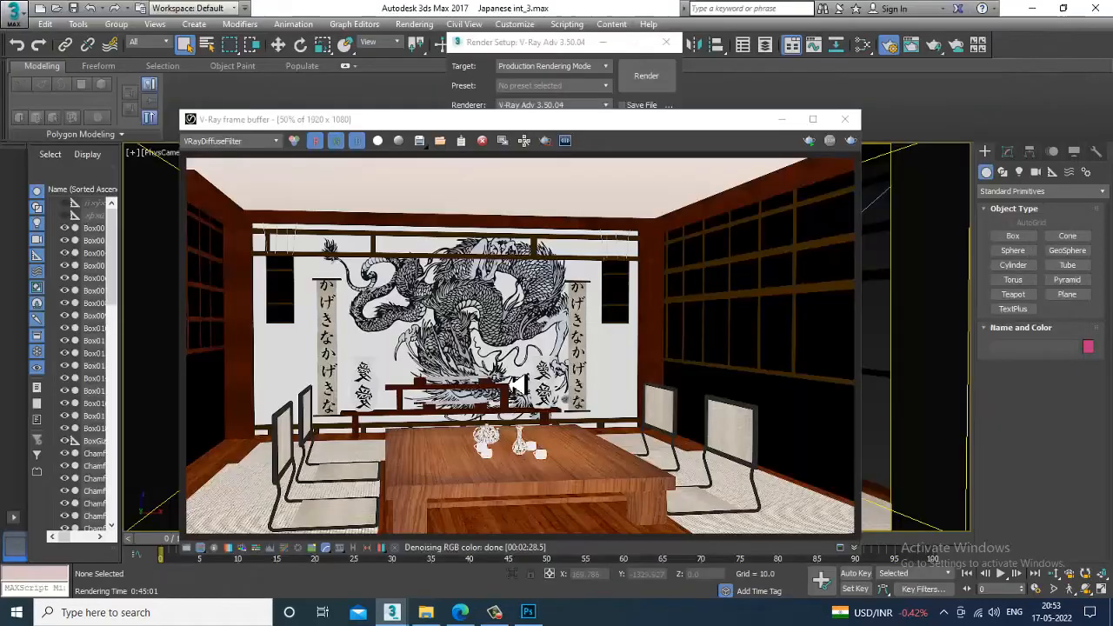
# Display the VRayGlobalIllumination channel and save it in the pass folder as a JPEG named GI with the default image settings.
pyautogui.click(230, 142)
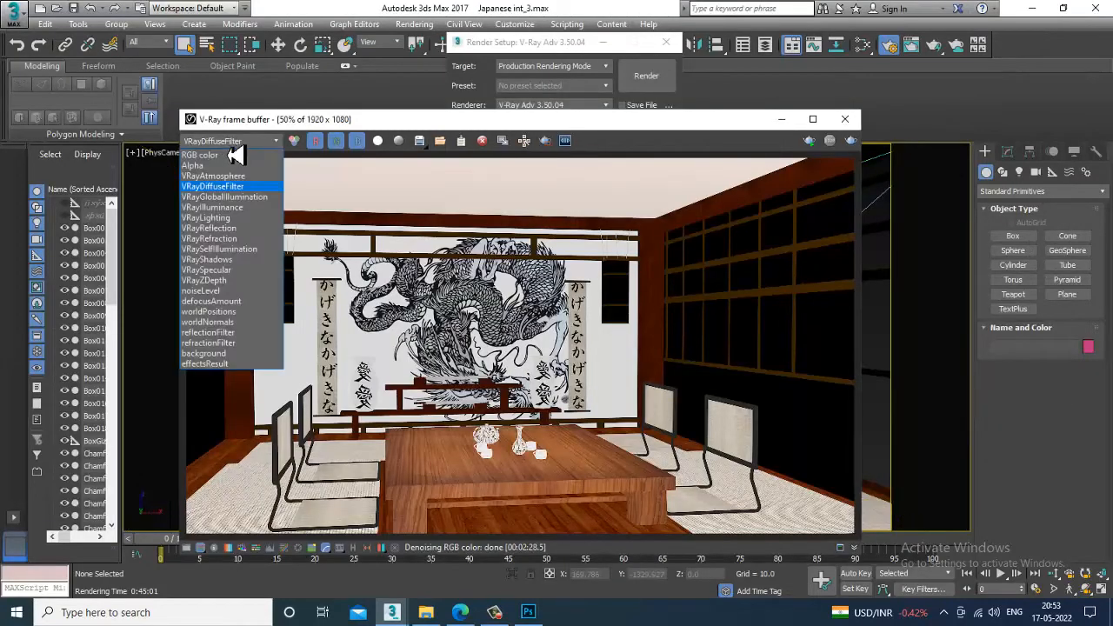
pyautogui.click(259, 204)
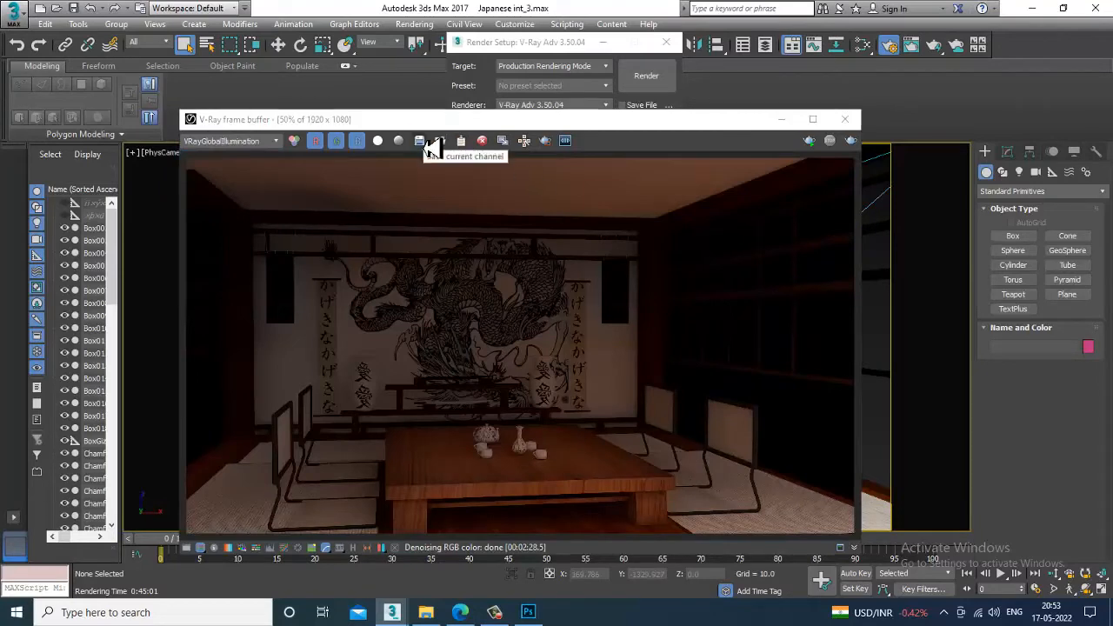
pyautogui.click(422, 141)
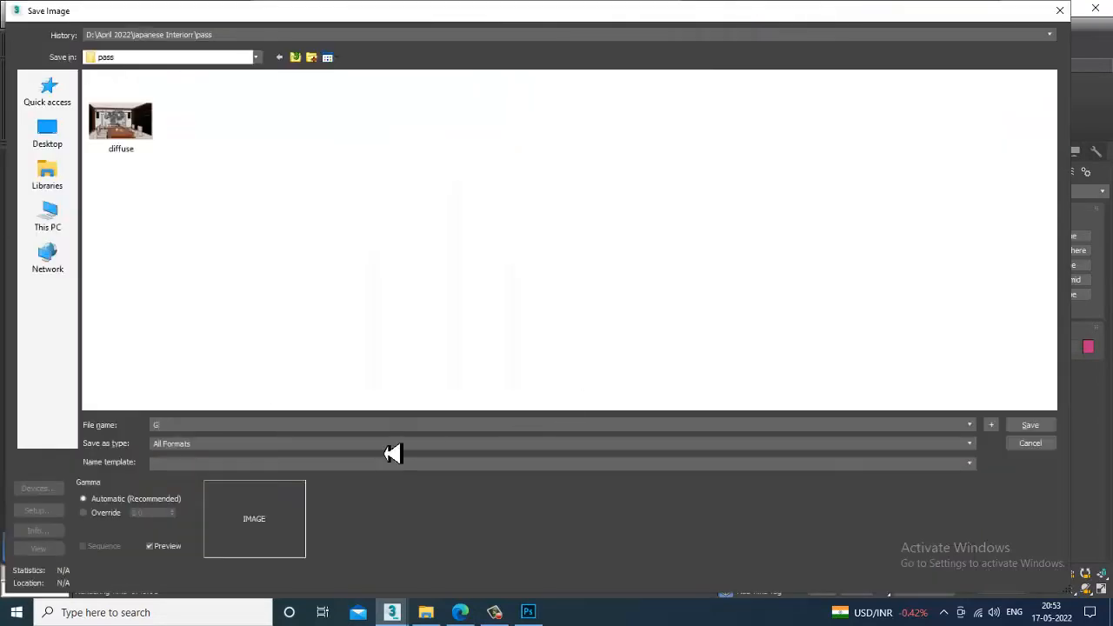
pyautogui.press('Return')
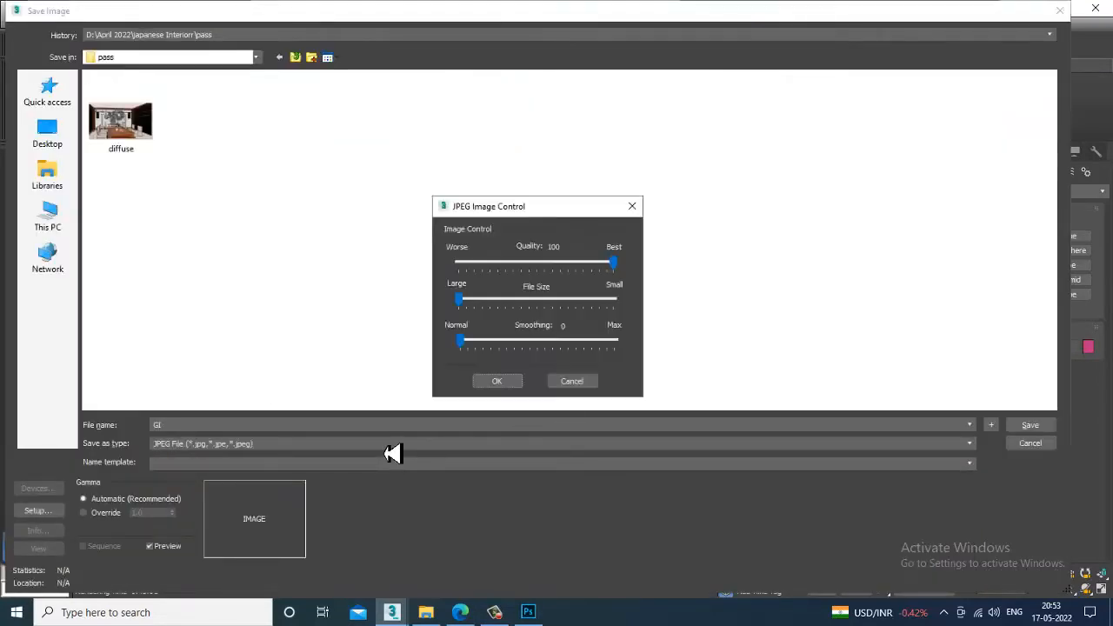
pyautogui.click(508, 381)
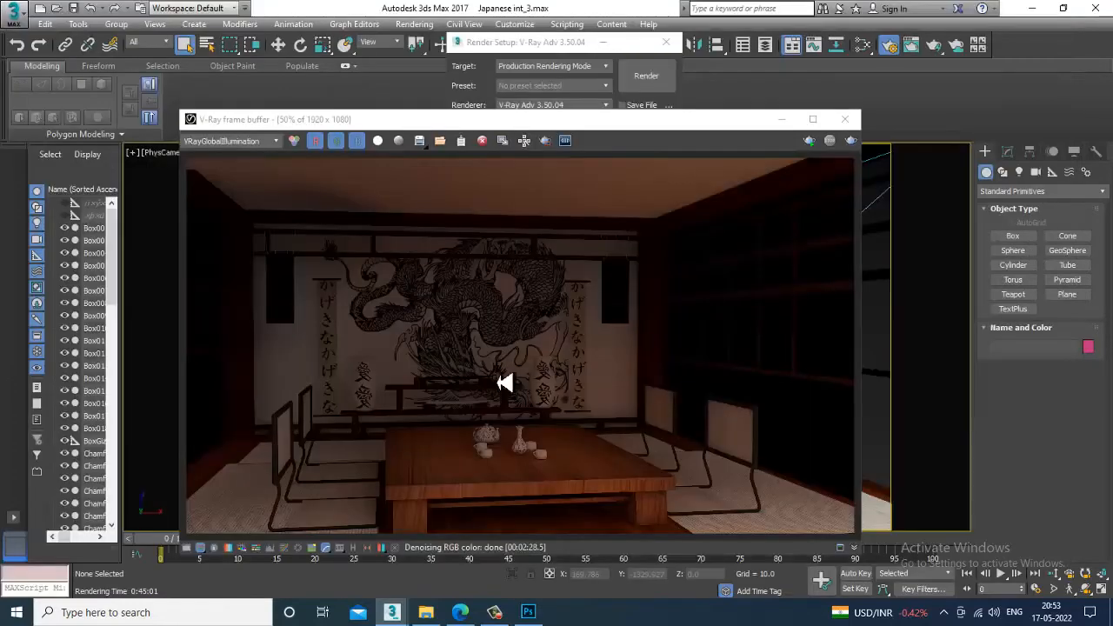
# Display the VRayAtmosphere channel and save it in the pass folder as a JPEG named atmosphere with the default image settings.
pyautogui.click(246, 142)
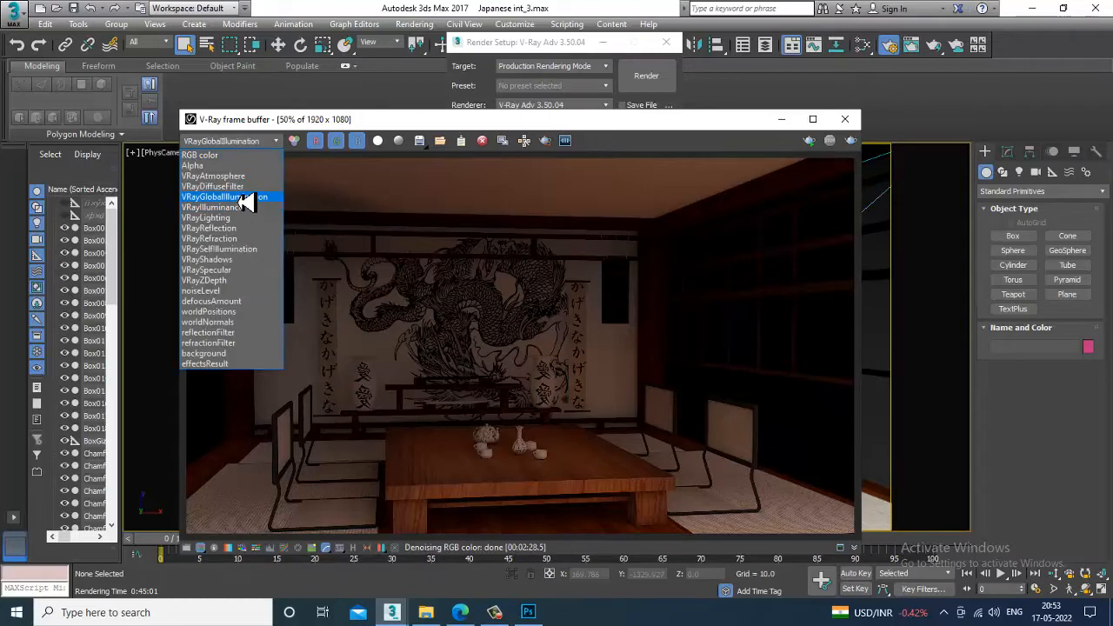
pyautogui.click(244, 178)
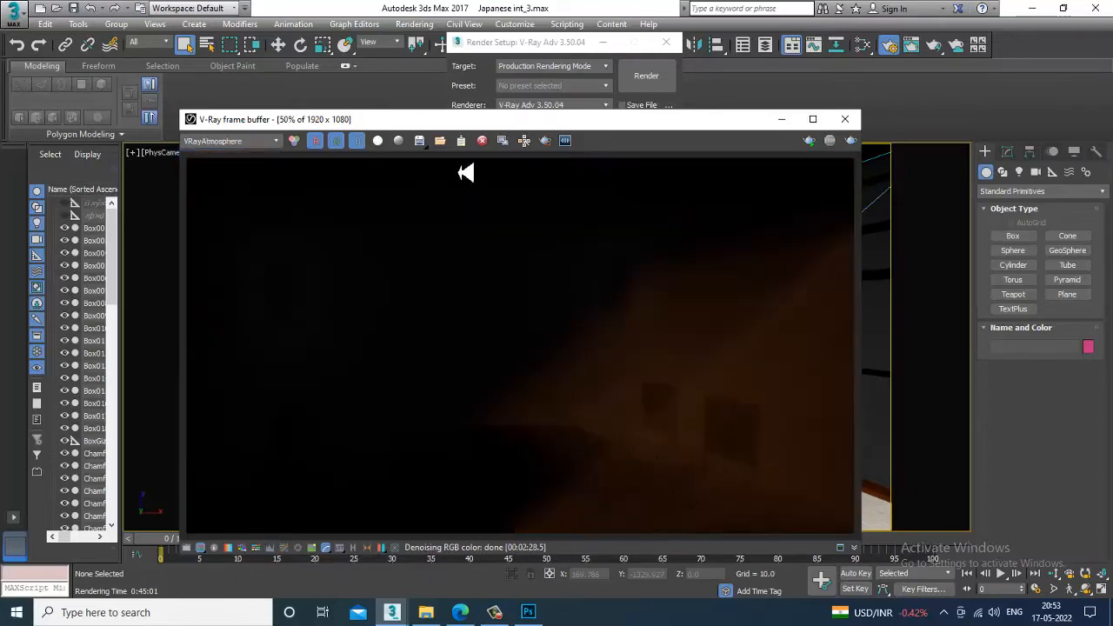
pyautogui.click(419, 141)
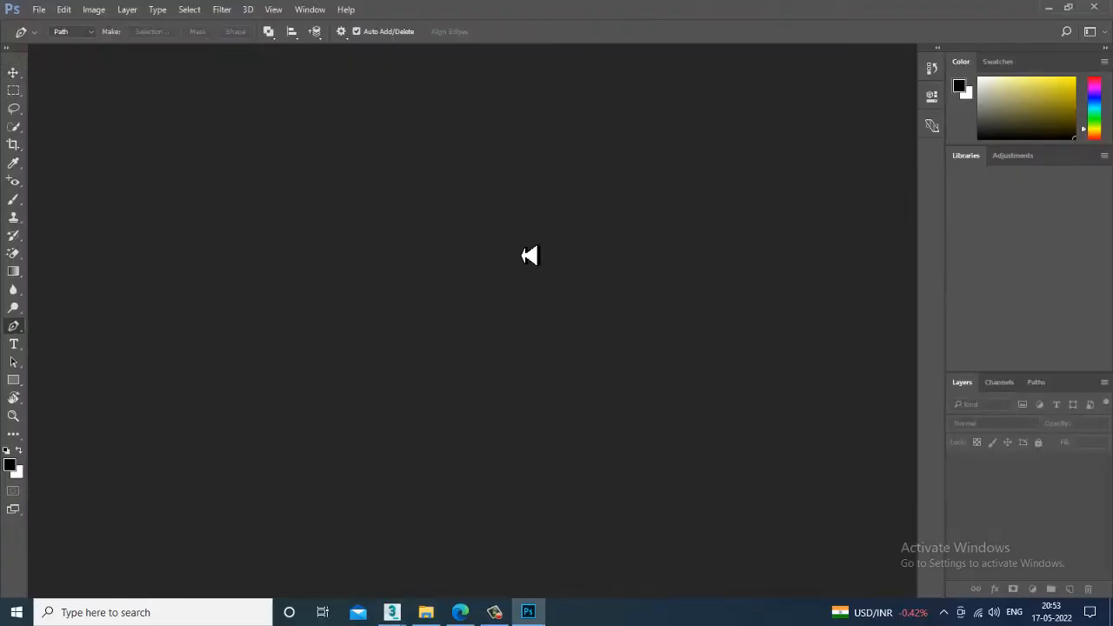
pyautogui.click(1052, 9)
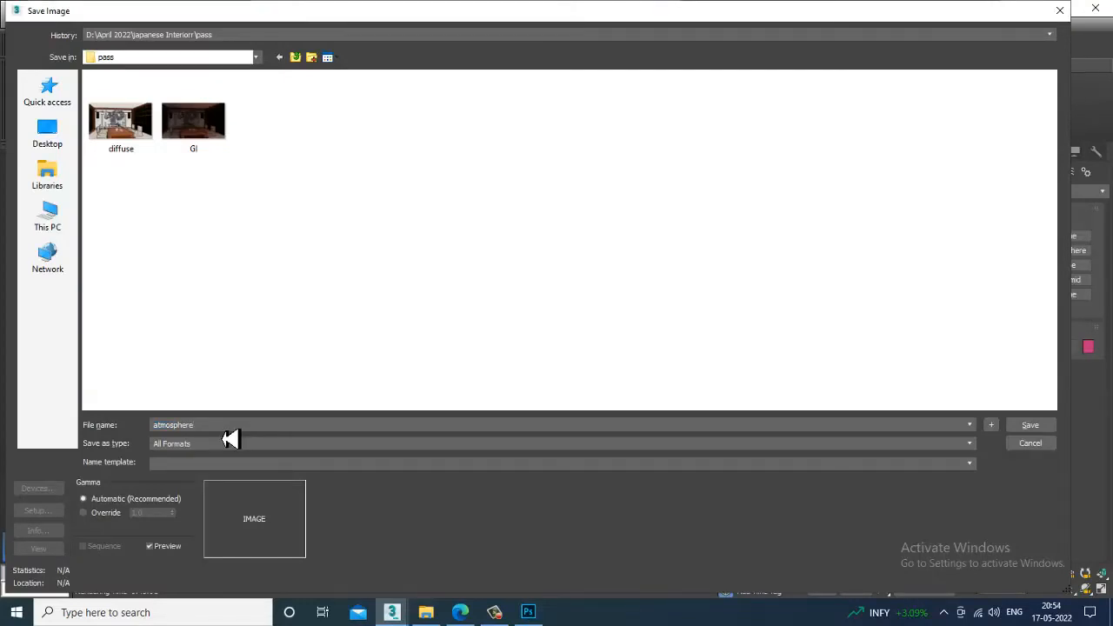
pyautogui.click(231, 441)
pyautogui.click(262, 492)
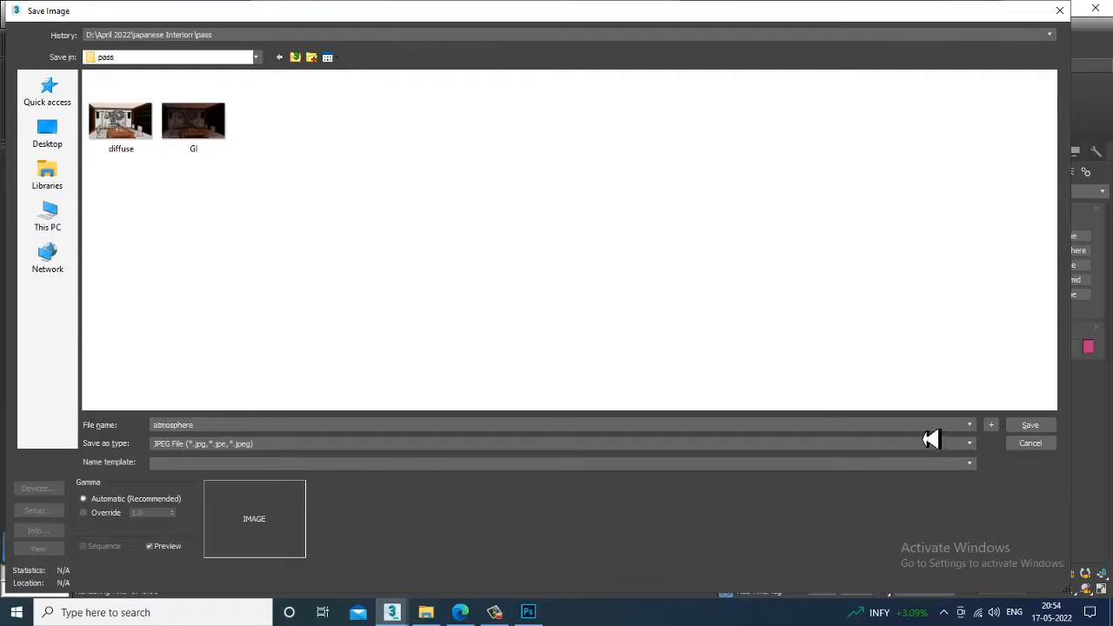
pyautogui.click(1029, 425)
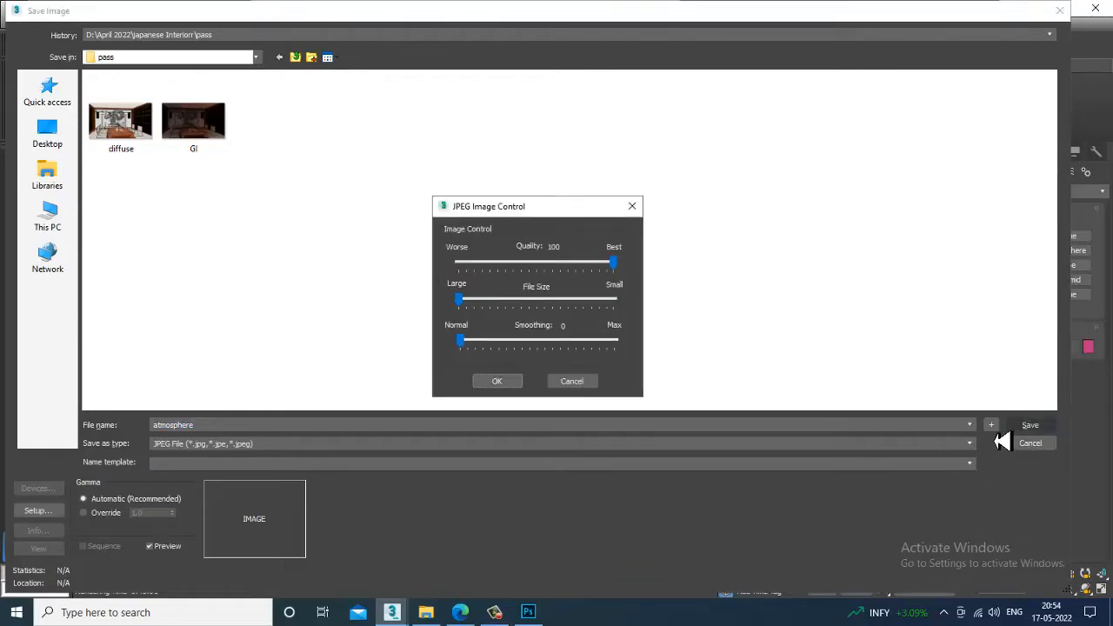
pyautogui.click(496, 383)
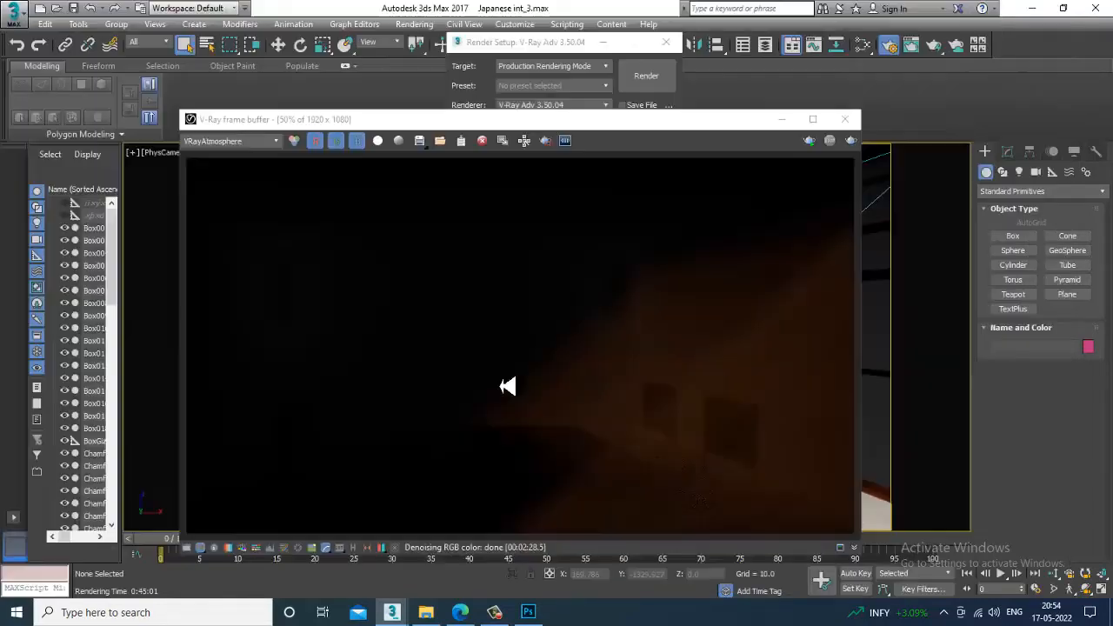
# Display the VRayIlluminance channel and save it in the pass folder as a JPEG named illuminan with the default image settings.
pyautogui.click(235, 141)
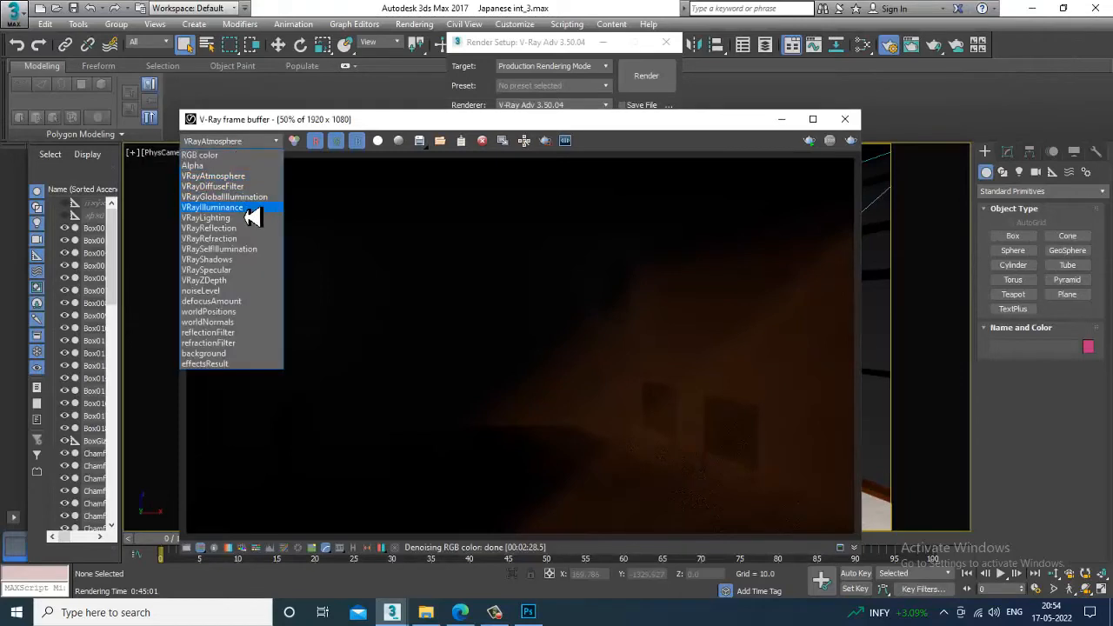
pyautogui.click(249, 216)
pyautogui.click(419, 141)
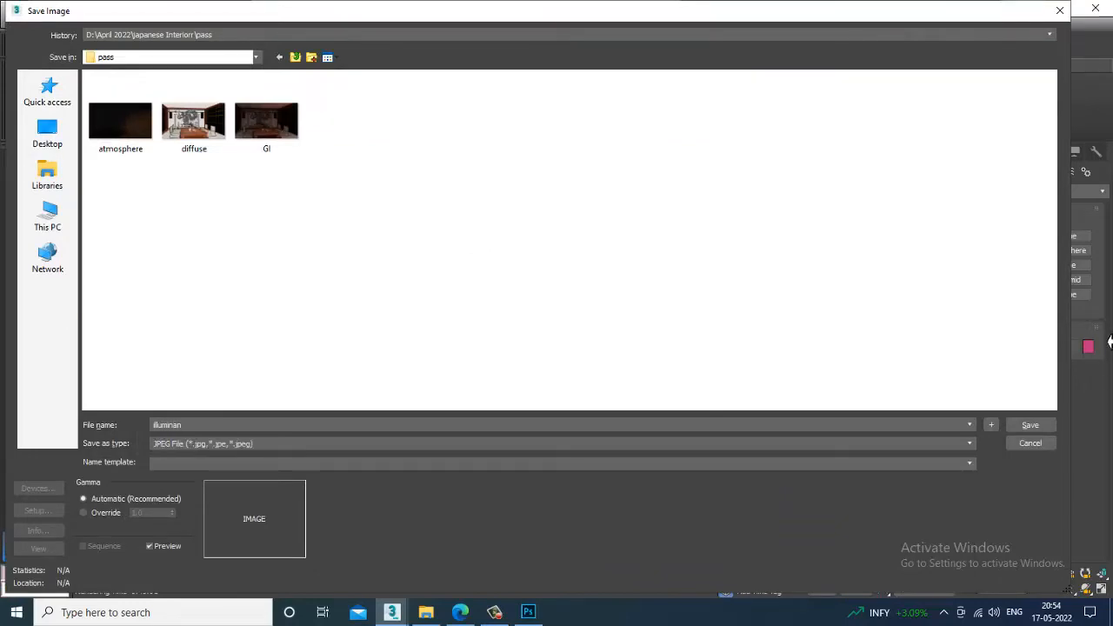
pyautogui.click(1030, 425)
pyautogui.click(496, 381)
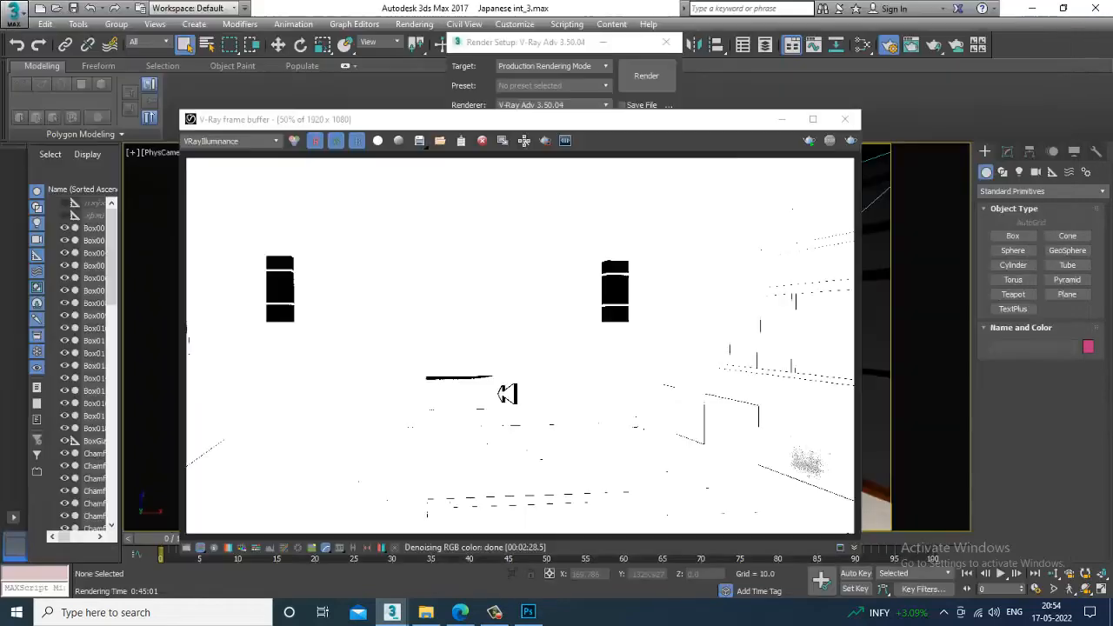
# Display the VRayLighting channel and save it in the pass folder as a JPEG named lighting with the default image settings.
pyautogui.click(247, 142)
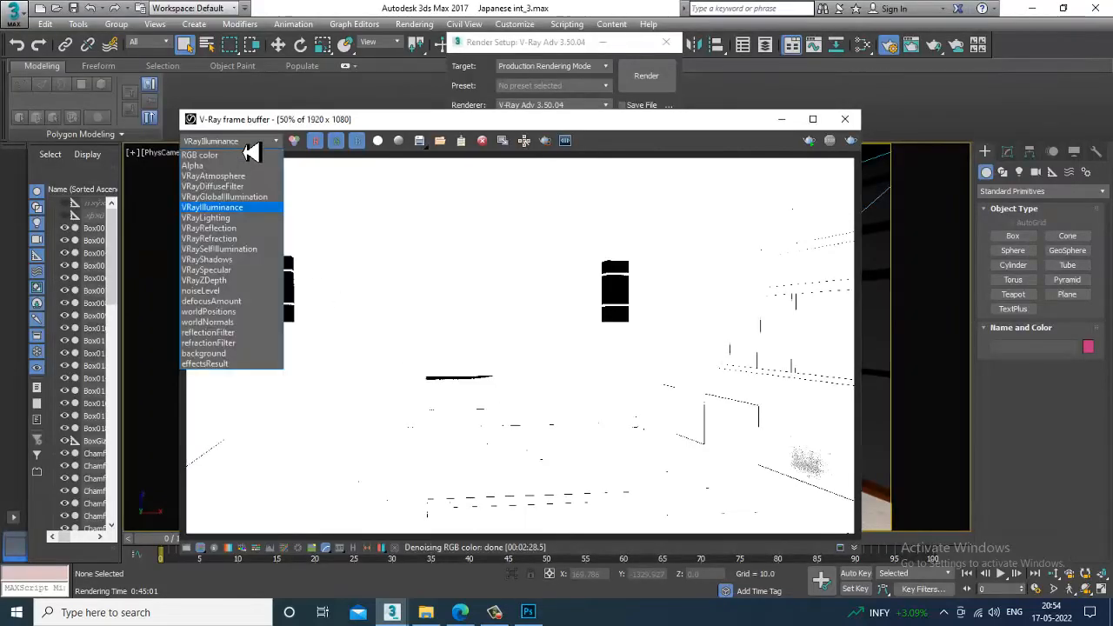
pyautogui.click(244, 218)
pyautogui.click(430, 144)
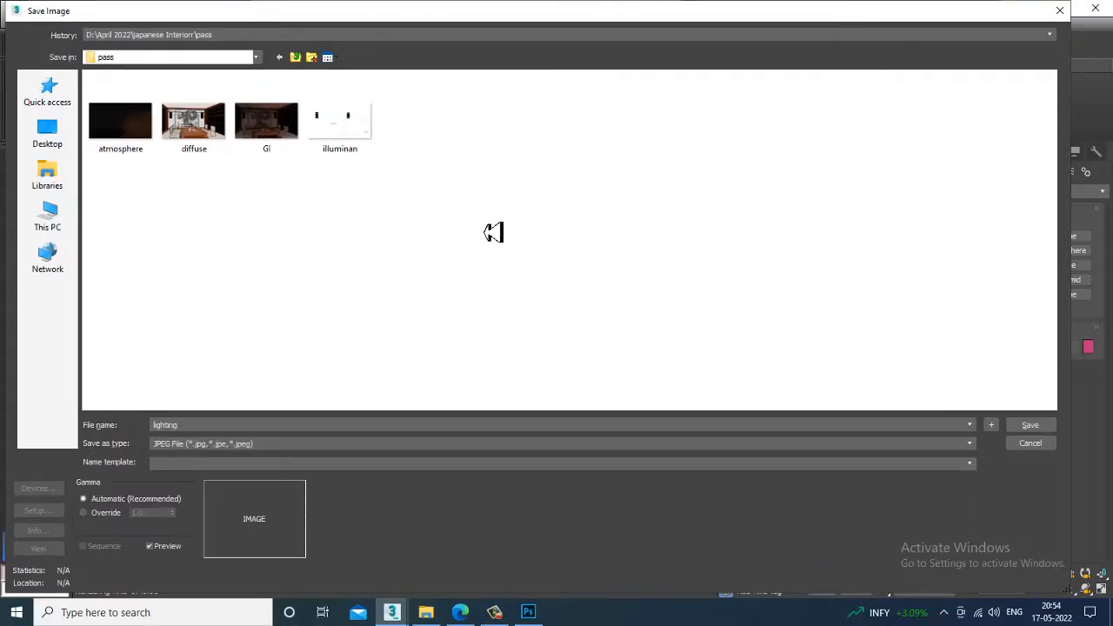
pyautogui.click(1035, 428)
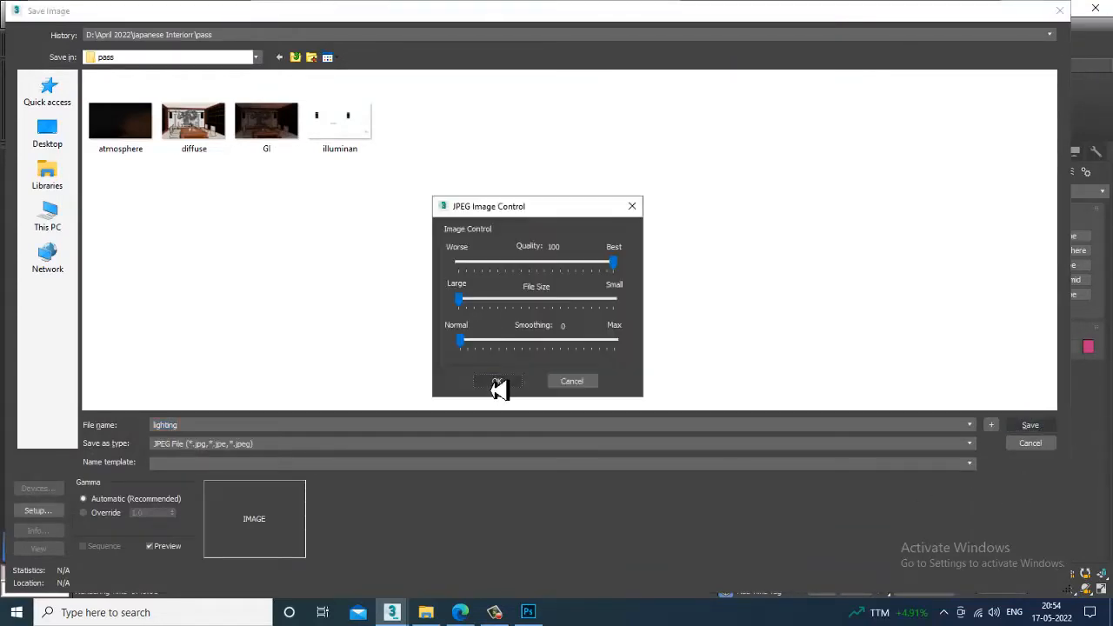
pyautogui.click(497, 383)
# Display the VRayReflection channel and save it in the pass folder as a JPEG named reflec.
pyautogui.click(270, 148)
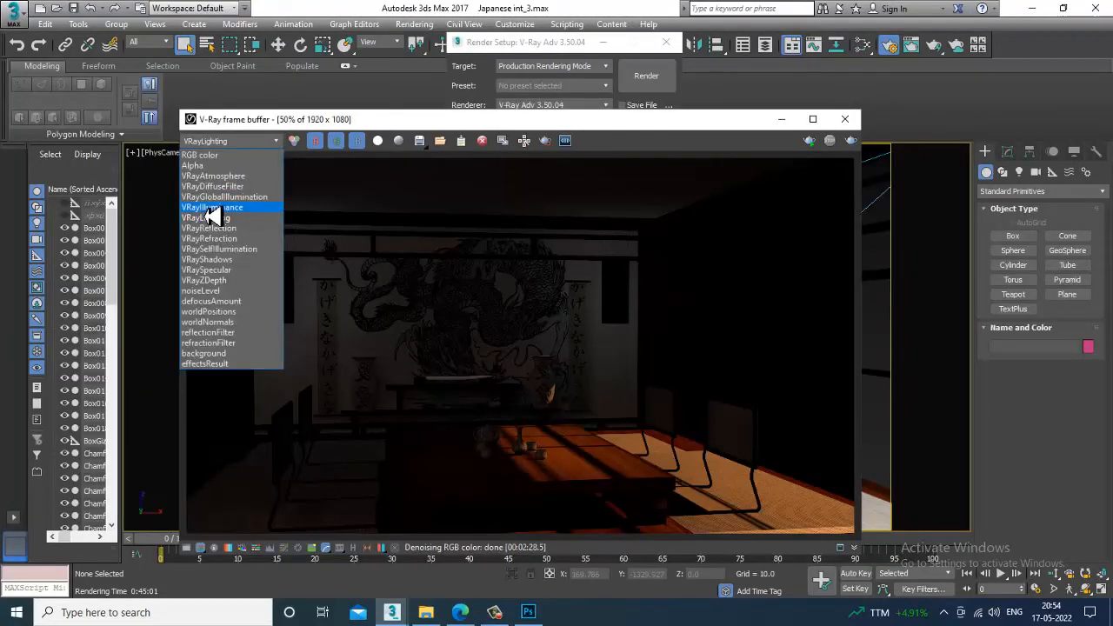
pyautogui.click(235, 229)
pyautogui.click(420, 143)
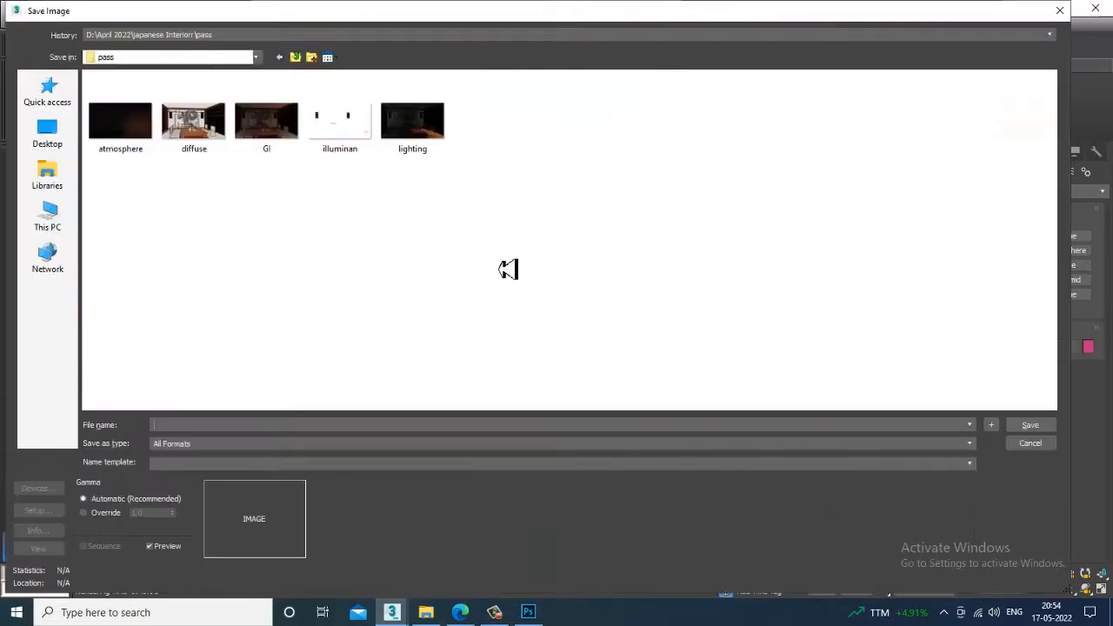
pyautogui.write('reflec')
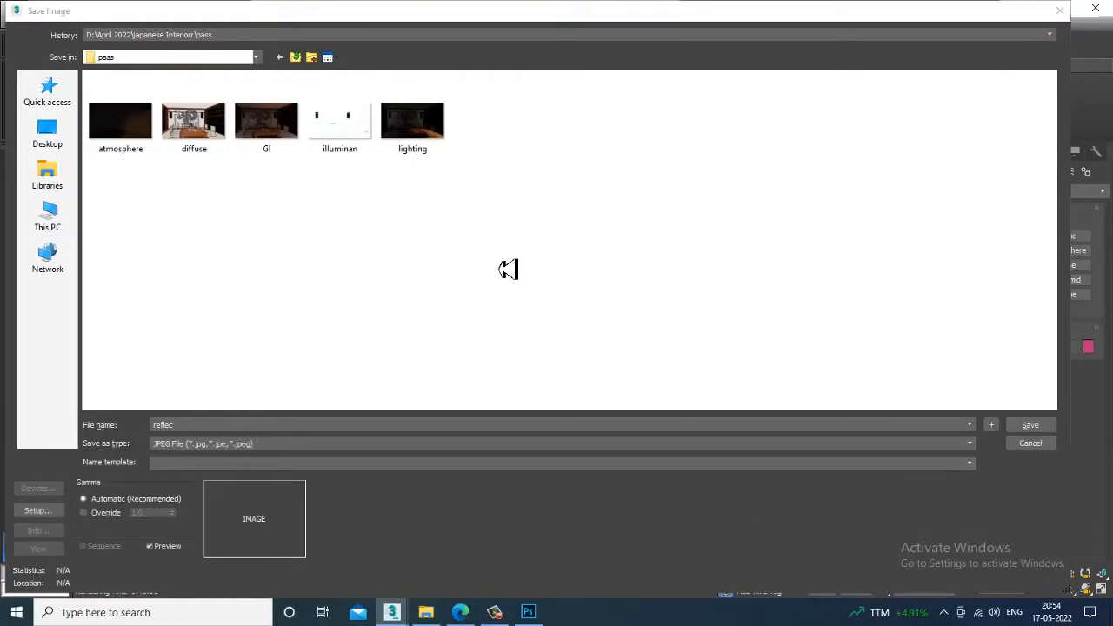
pyautogui.press('Return')
# Display the VRayRefraction channel and save it in the pass folder as a JPEG named refraction.
pyautogui.click(203, 145)
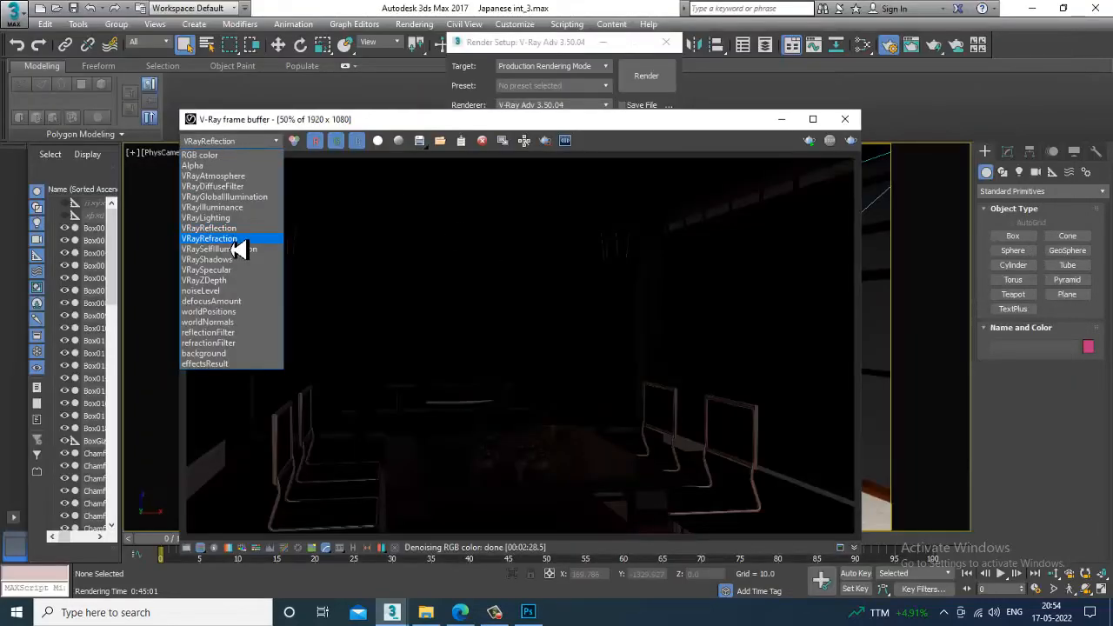
pyautogui.click(233, 240)
pyautogui.click(419, 140)
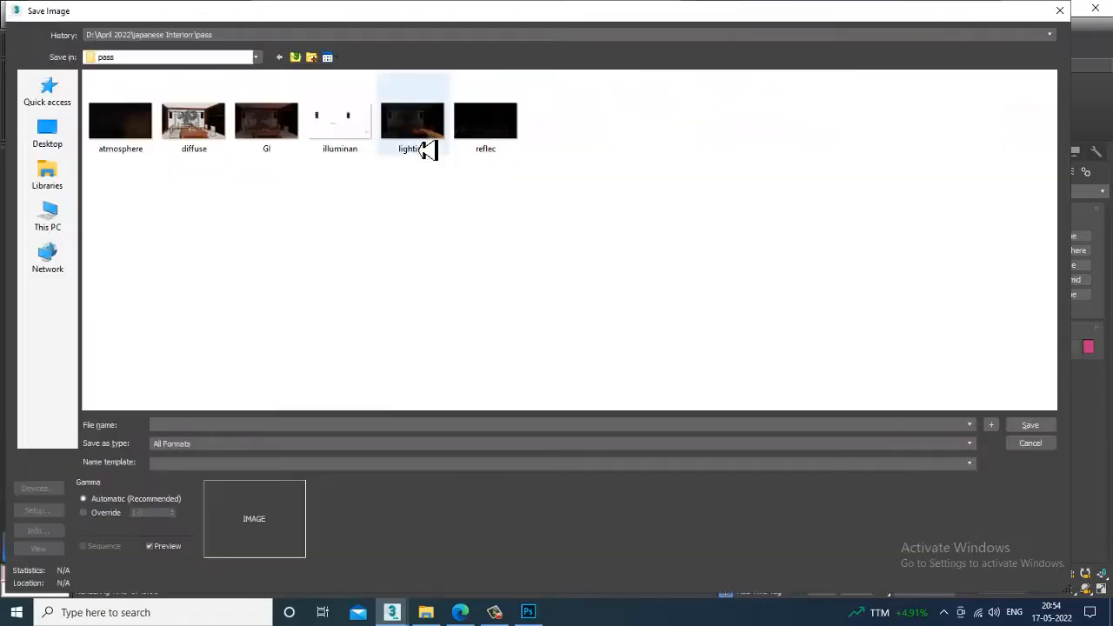
pyautogui.write('refl')
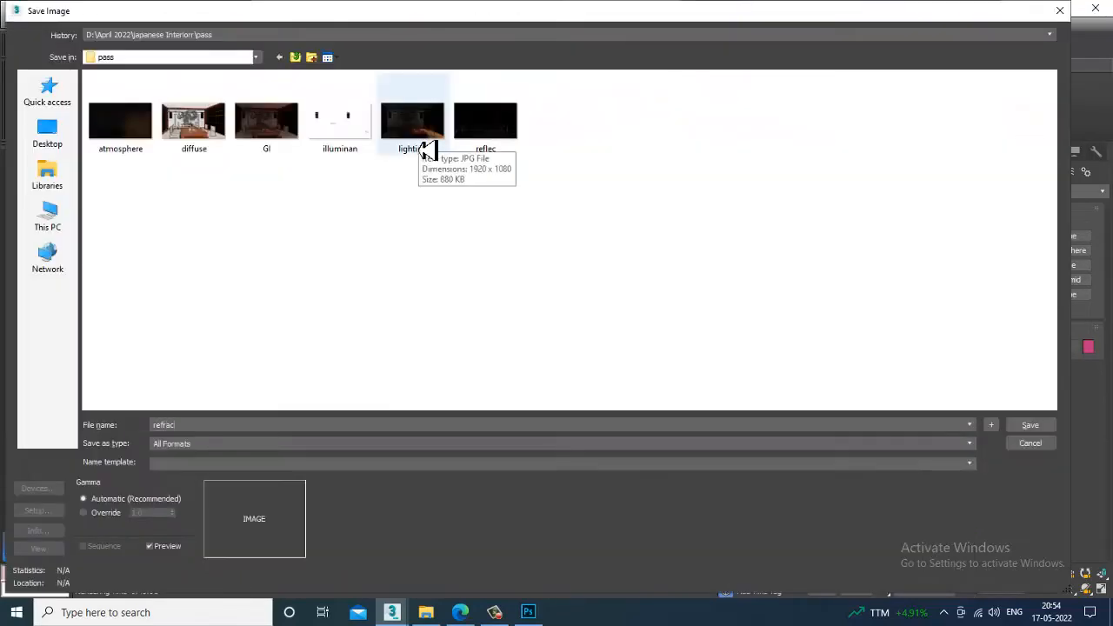
pyautogui.write('action')
pyautogui.press('Return')
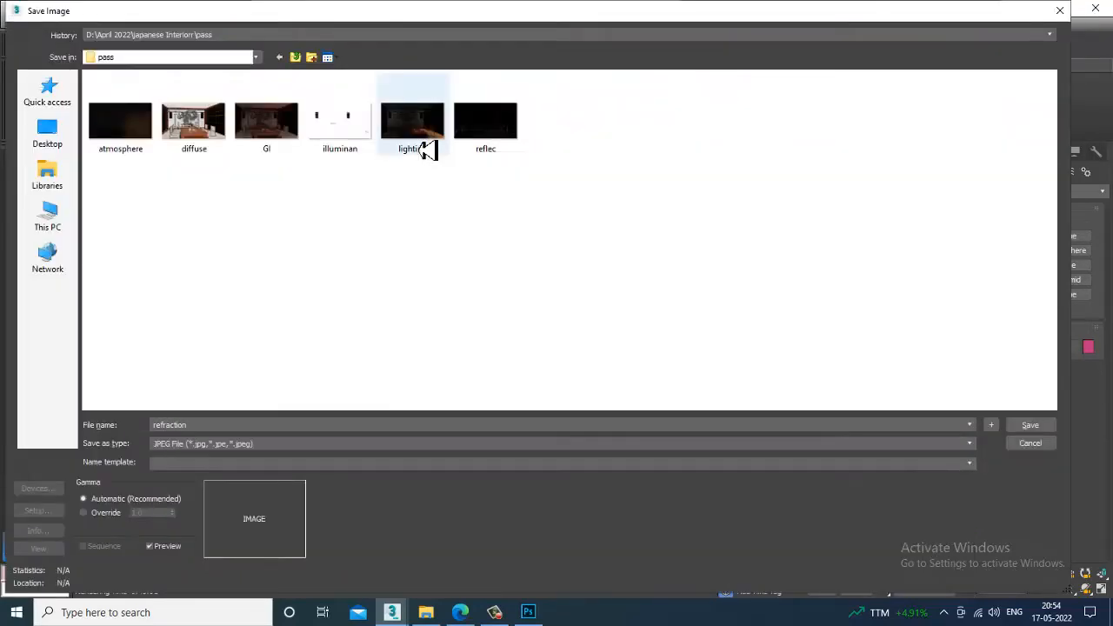
pyautogui.press('Return')
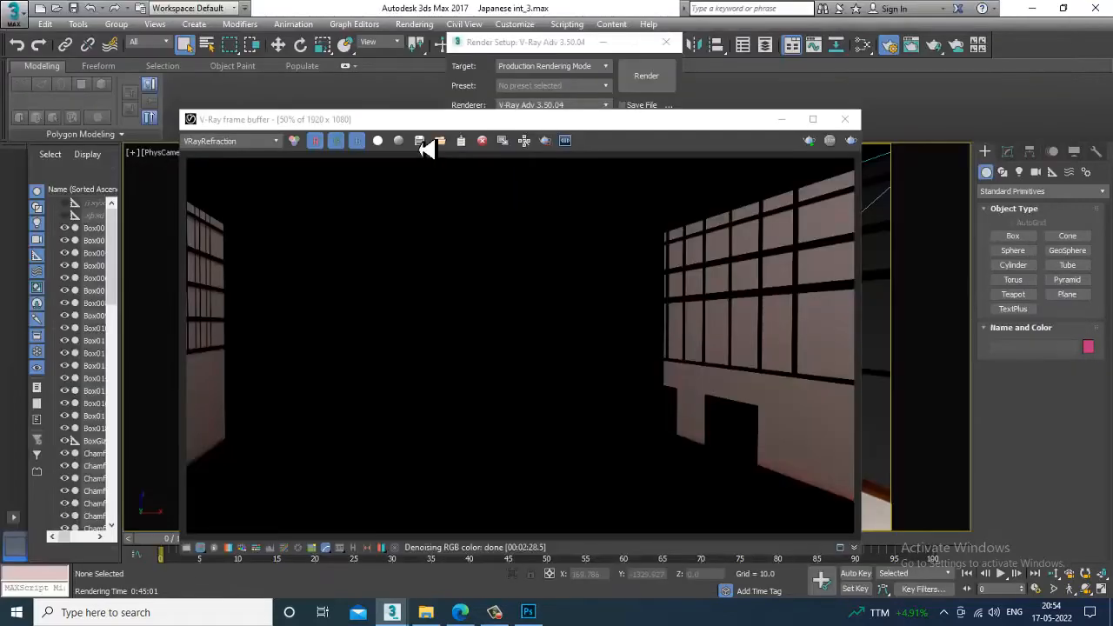
# Display the VRaySelfIllumination channel and save it in the pass folder as a JPEG named SI with the default image settings.
pyautogui.click(246, 144)
pyautogui.click(248, 249)
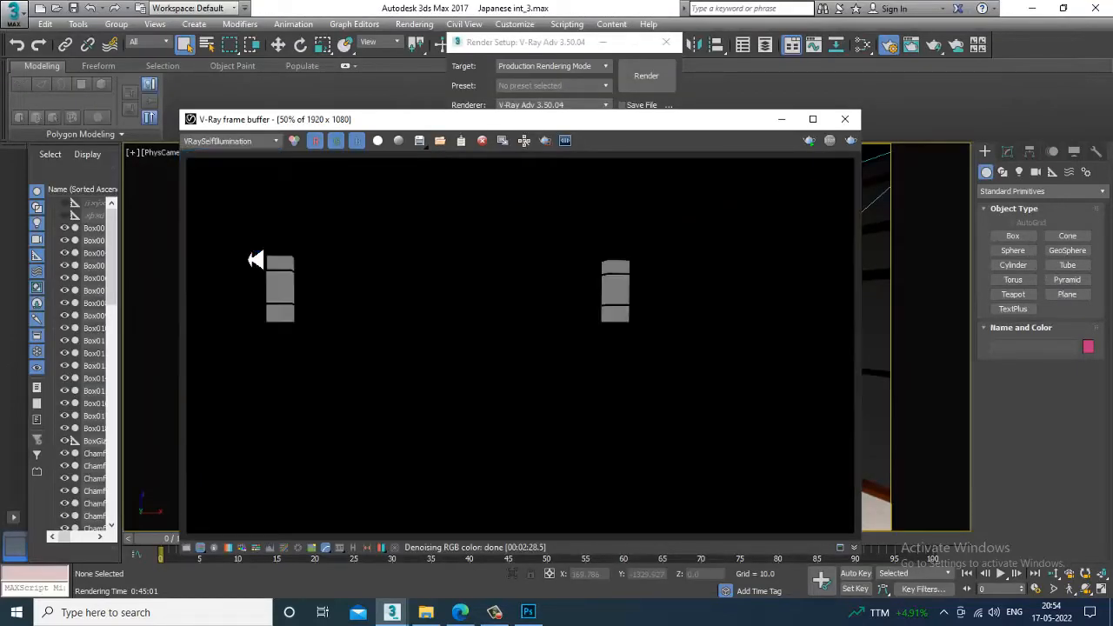
pyautogui.click(420, 141)
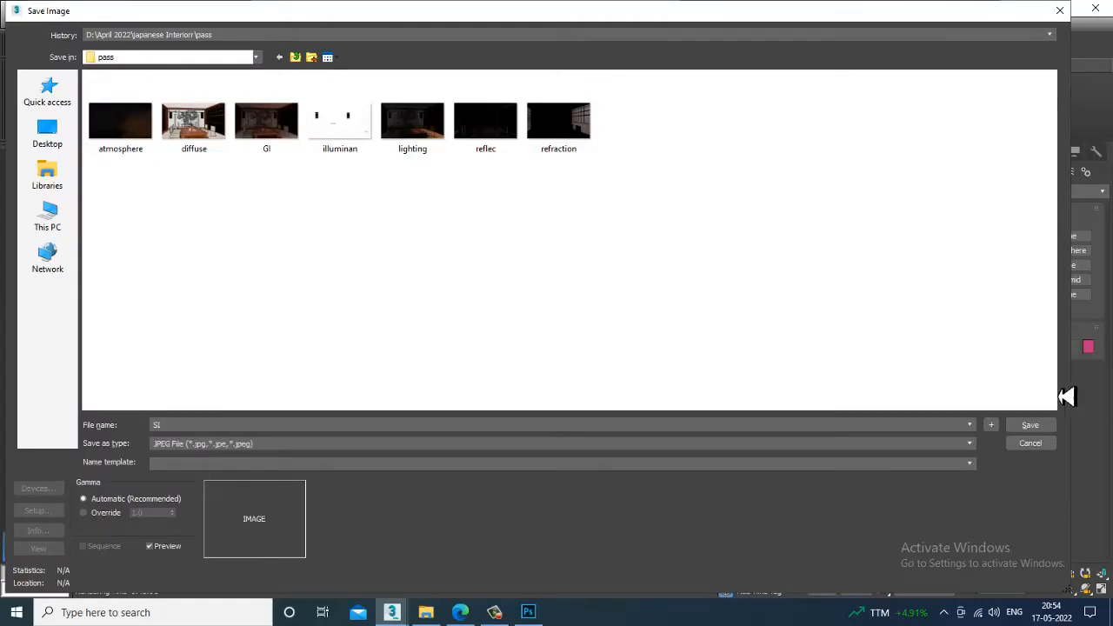
pyautogui.click(1030, 424)
pyautogui.click(497, 381)
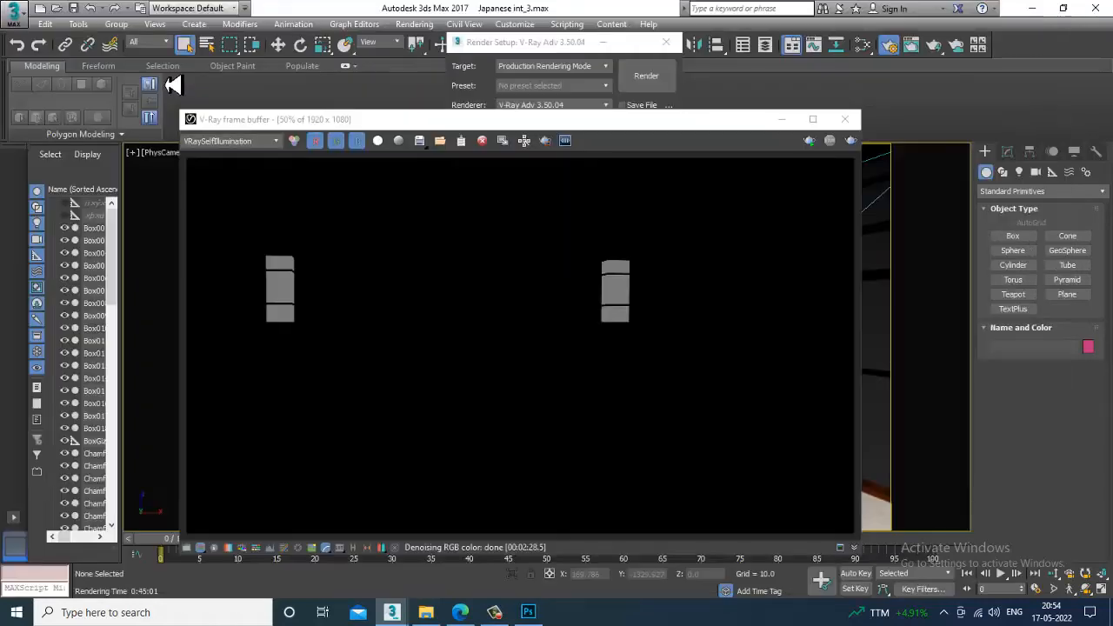
# Display the VRayShadows channel and save it in the pass folder as a JPEG named shadows with the default image settings.
pyautogui.click(251, 142)
pyautogui.click(250, 260)
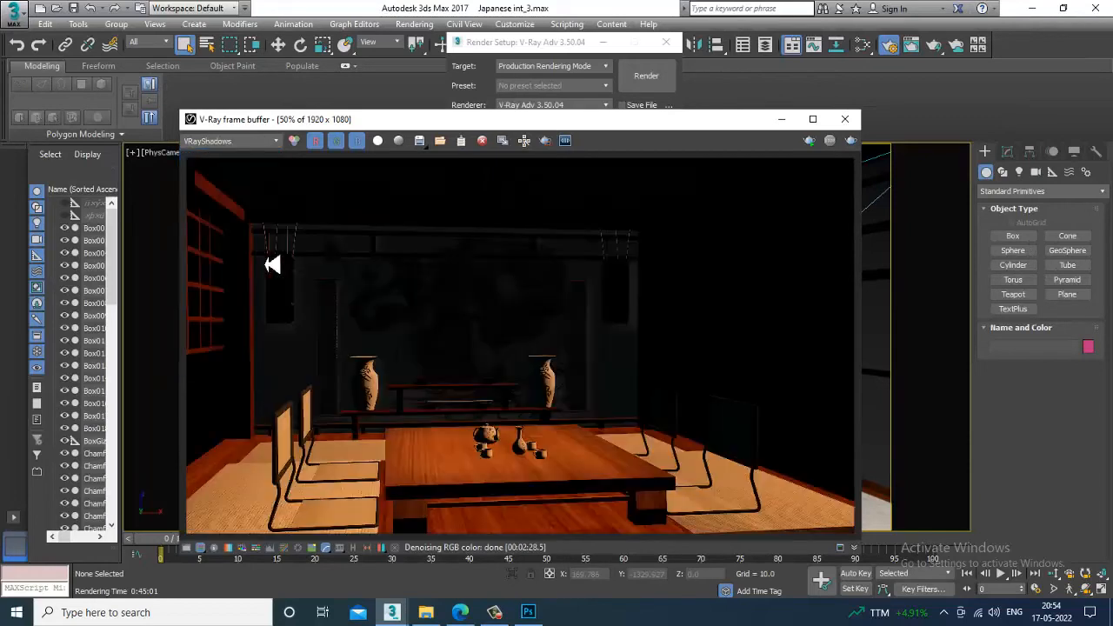
pyautogui.click(421, 142)
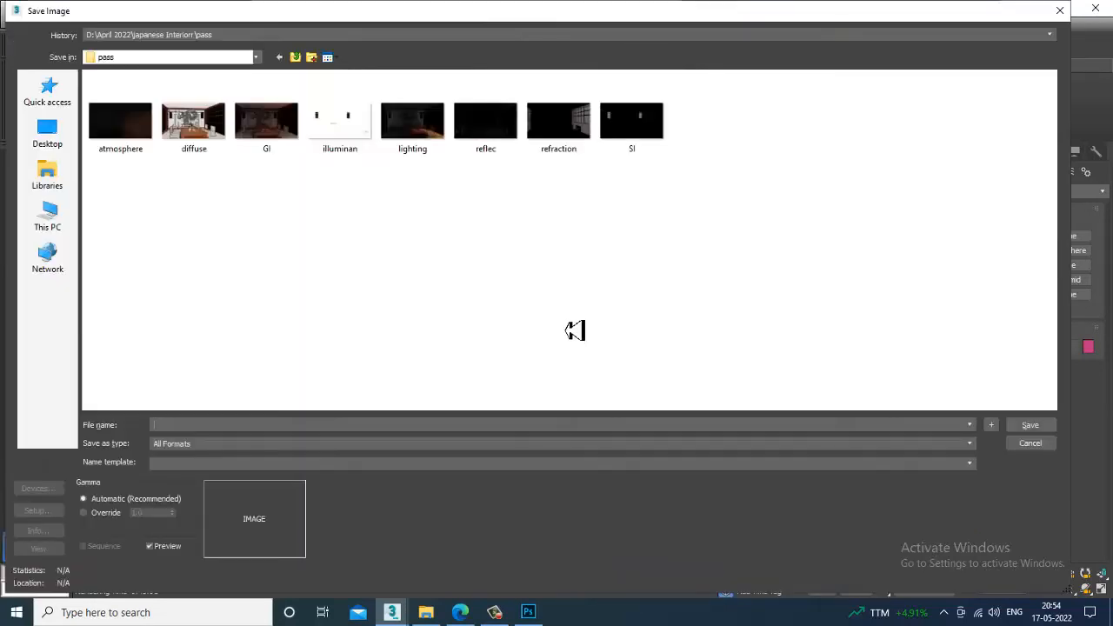
pyautogui.write('shadows')
pyautogui.press('Tab')
pyautogui.press('j')
pyautogui.press('Return')
pyautogui.press('Return')
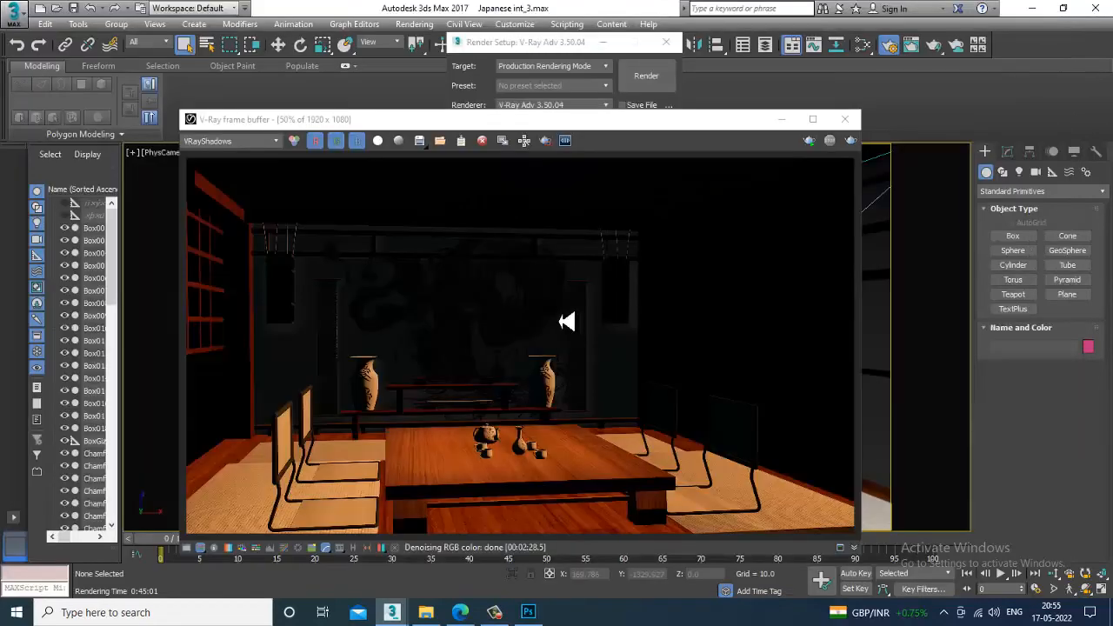
# View the VRaySpecular channel and move the V-Ray frame buffer window slightly higher.
pyautogui.click(265, 145)
pyautogui.click(252, 276)
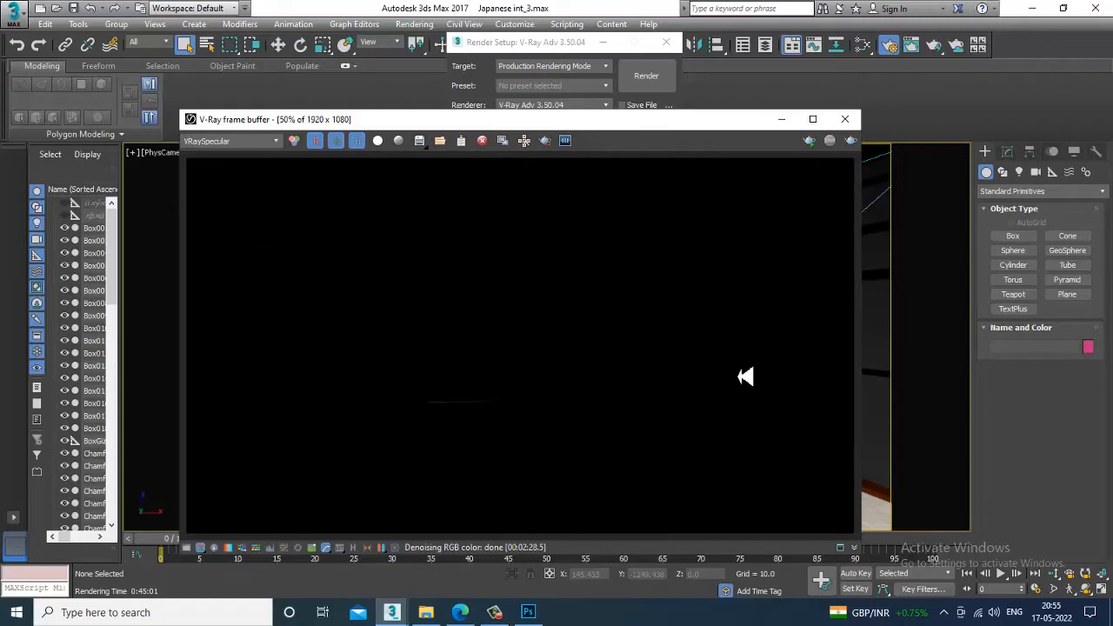
pyautogui.moveTo(555, 129); pyautogui.dragTo(553, 96)
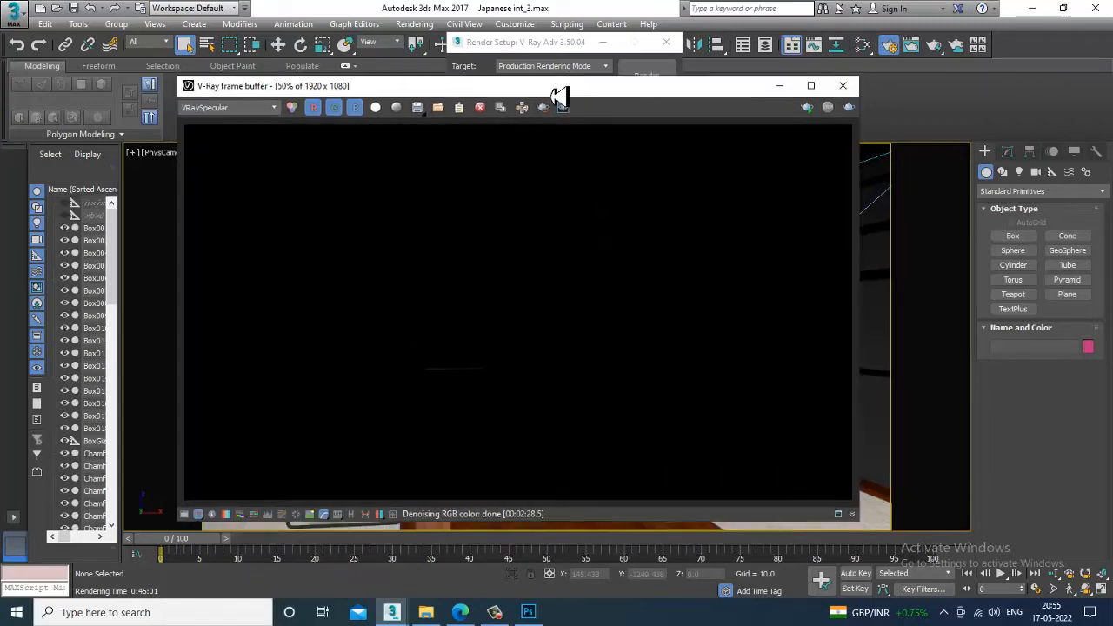
# Display the VRayZDepth channel and save it in the pass folder as a JPEG named zdepth with the default image settings.
pyautogui.click(233, 108)
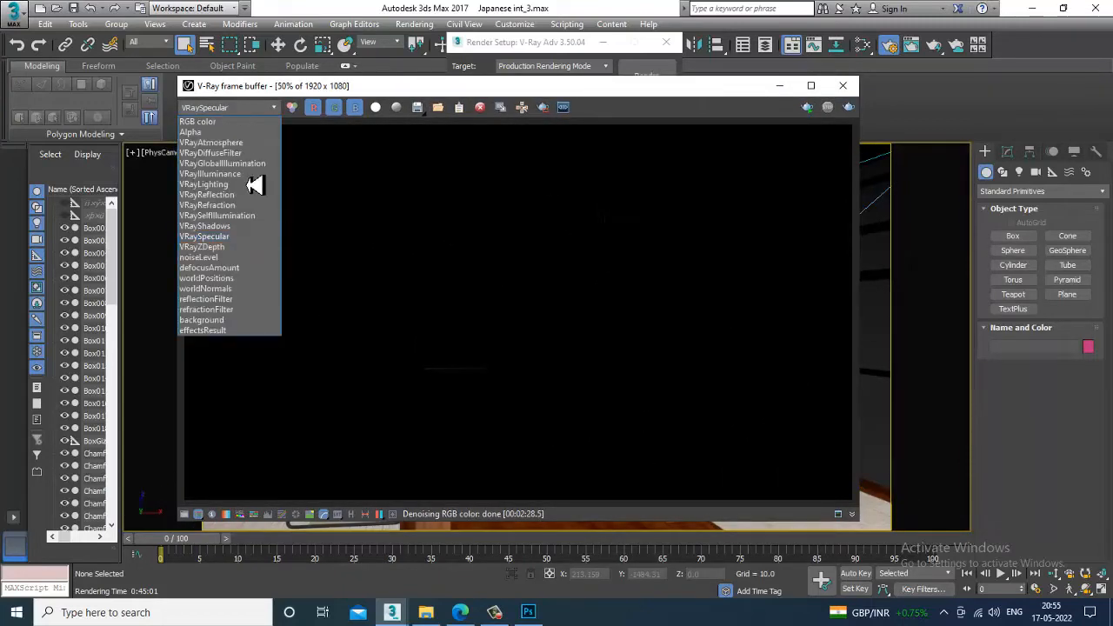
pyautogui.click(248, 248)
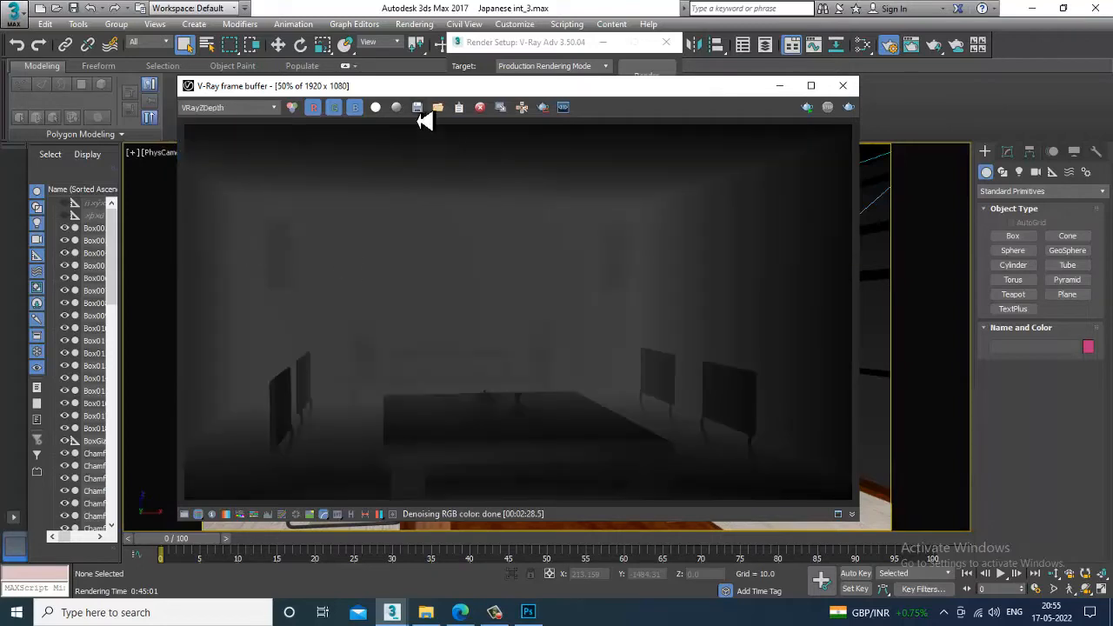
pyautogui.click(417, 107)
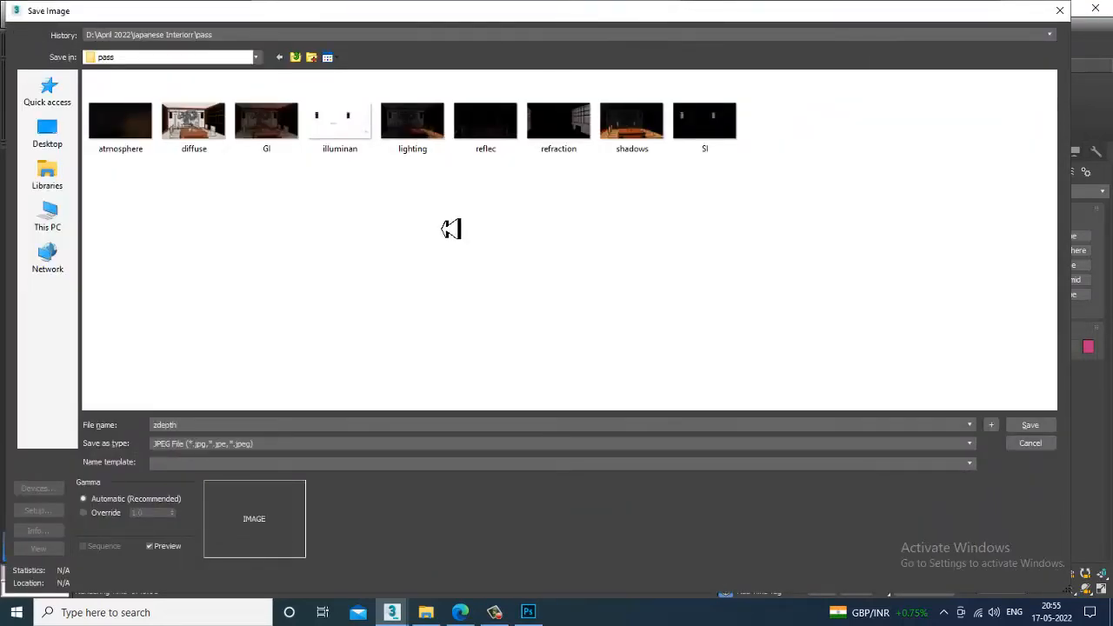
pyautogui.write('zdepth')
pyautogui.press('Return')
pyautogui.press('Return')
# Examine the noiseLevel and defocusAmount channels in the V-Ray frame buffer.
pyautogui.click(228, 111)
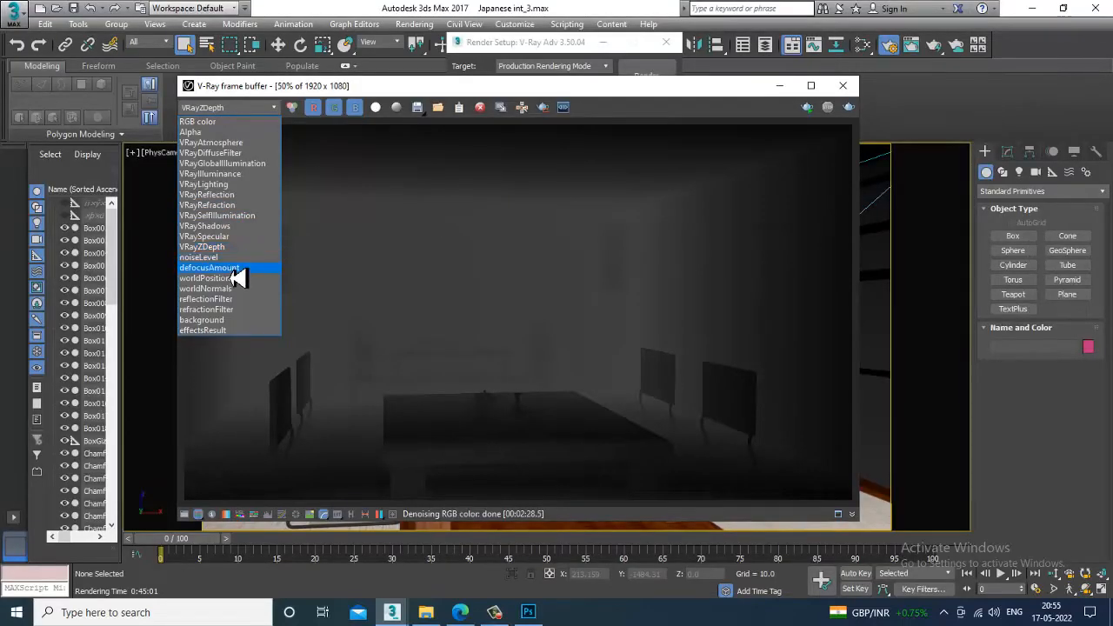
pyautogui.click(236, 264)
pyautogui.click(230, 113)
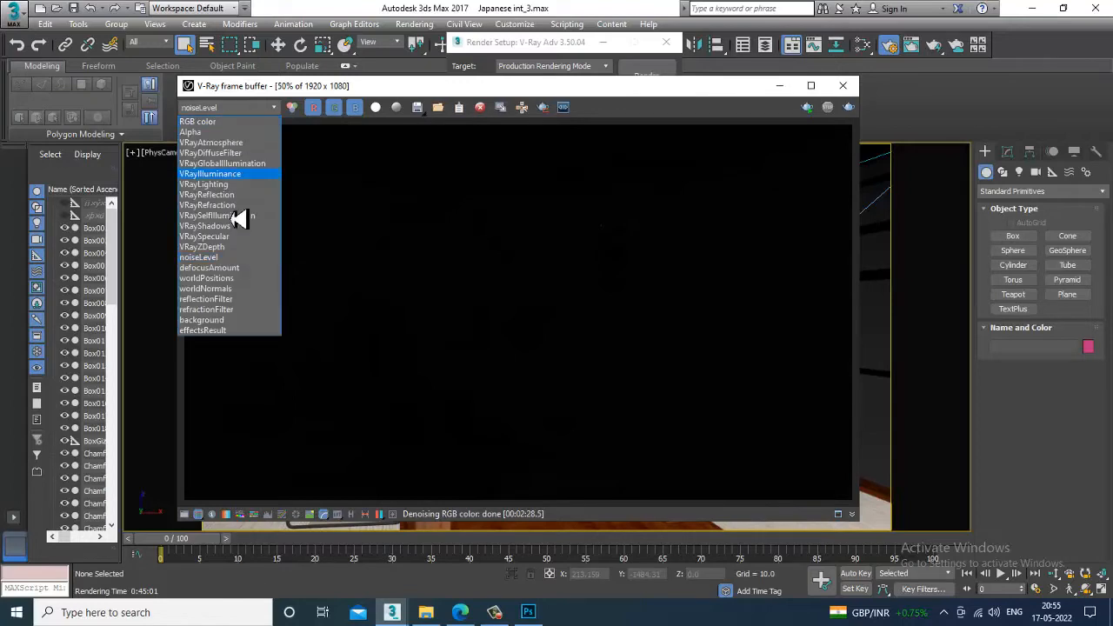
pyautogui.click(236, 270)
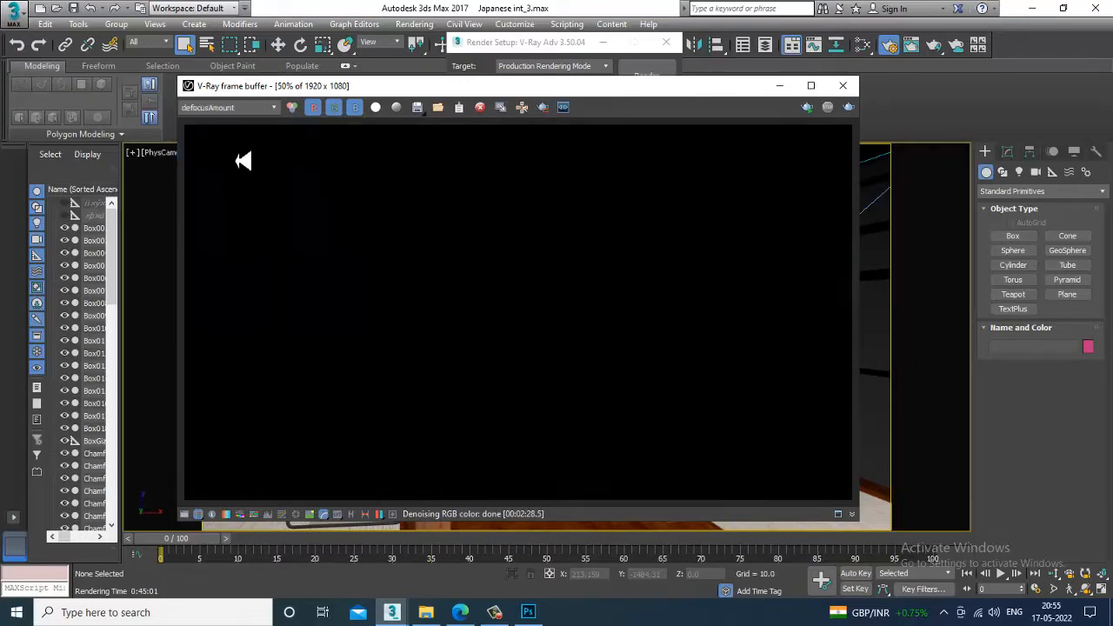
# Examine the reflectionFilter, background and noiseLevel channels, and return the V-Ray frame buffer to the RGB color channel.
pyautogui.click(235, 112)
pyautogui.click(235, 299)
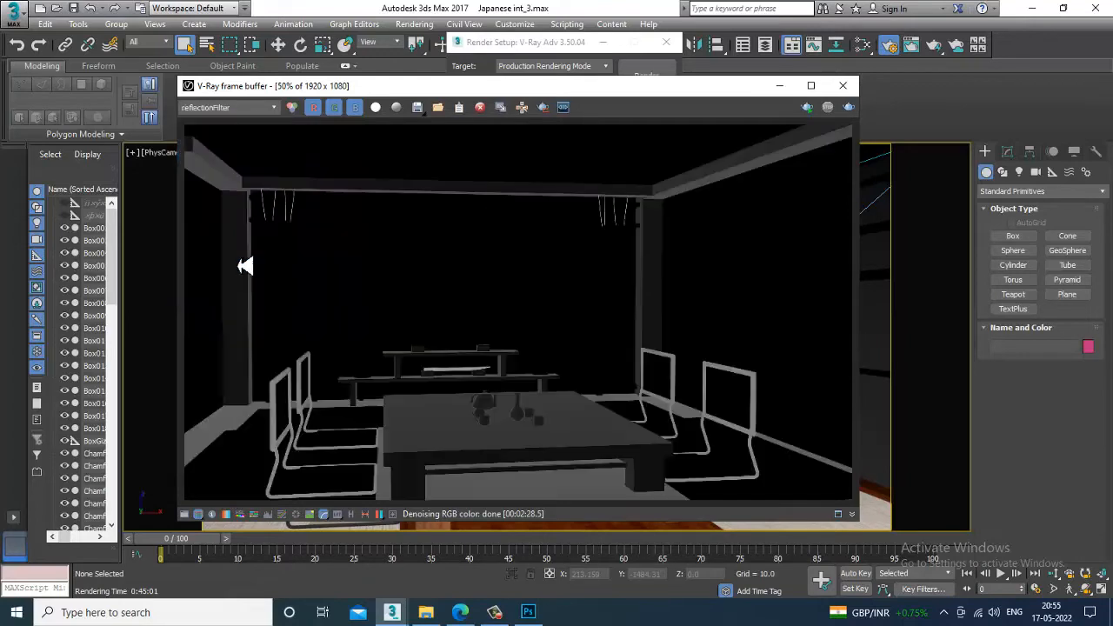
pyautogui.click(251, 111)
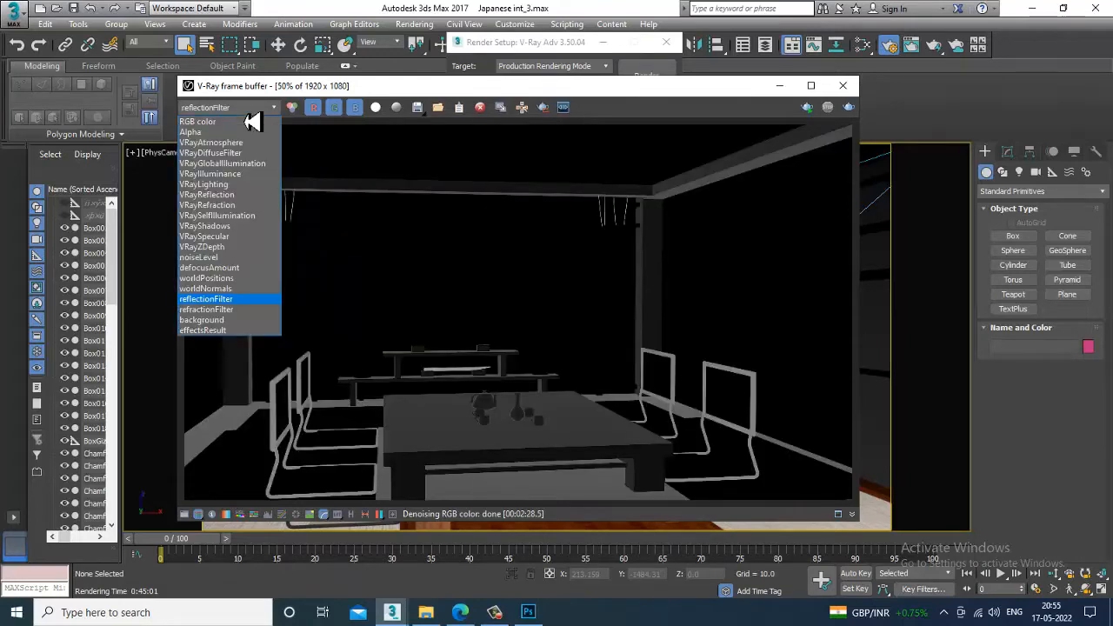
pyautogui.click(209, 320)
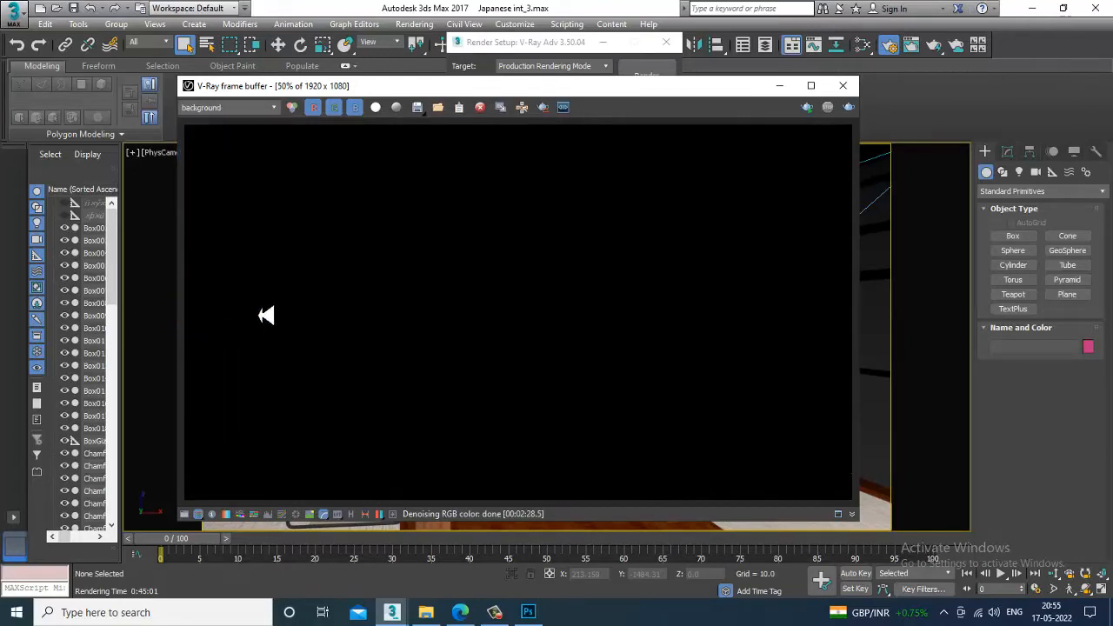
pyautogui.click(237, 108)
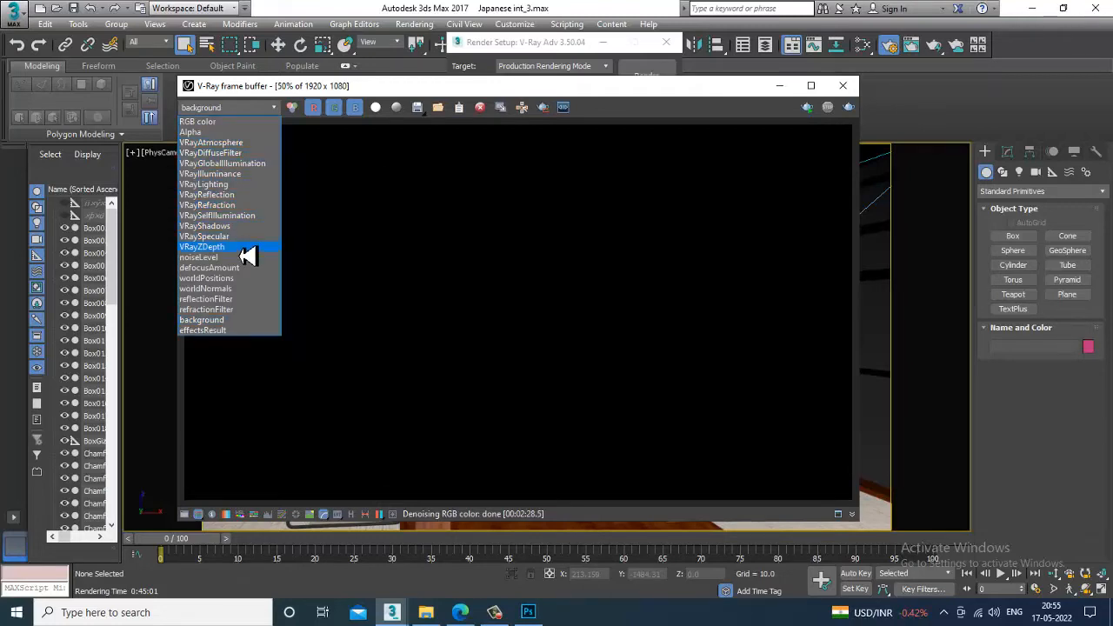
pyautogui.click(209, 257)
pyautogui.click(237, 108)
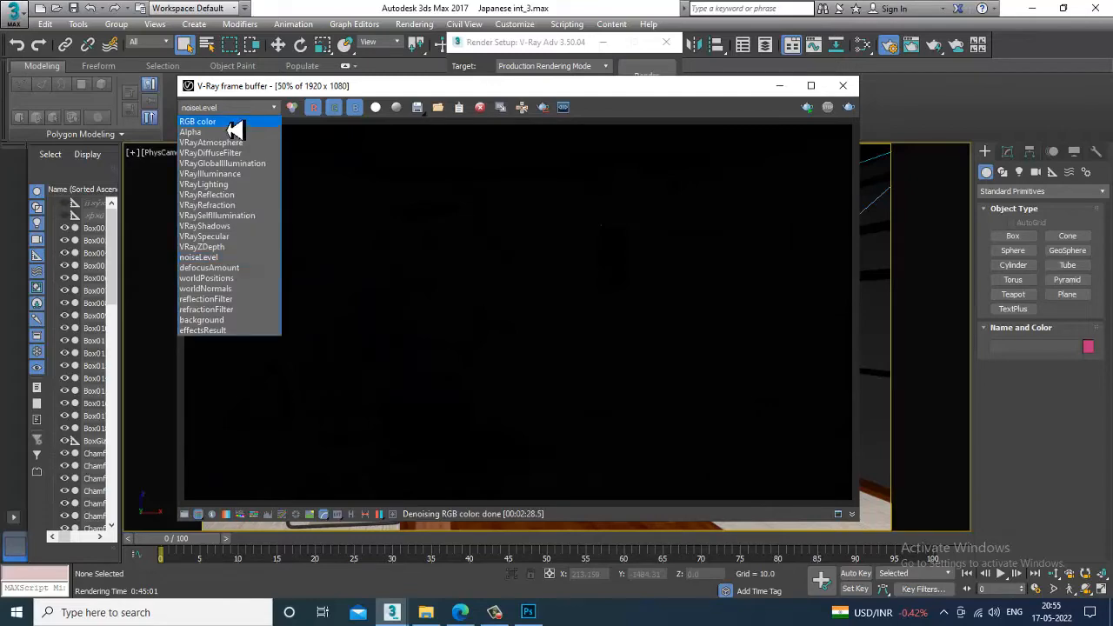
pyautogui.click(233, 122)
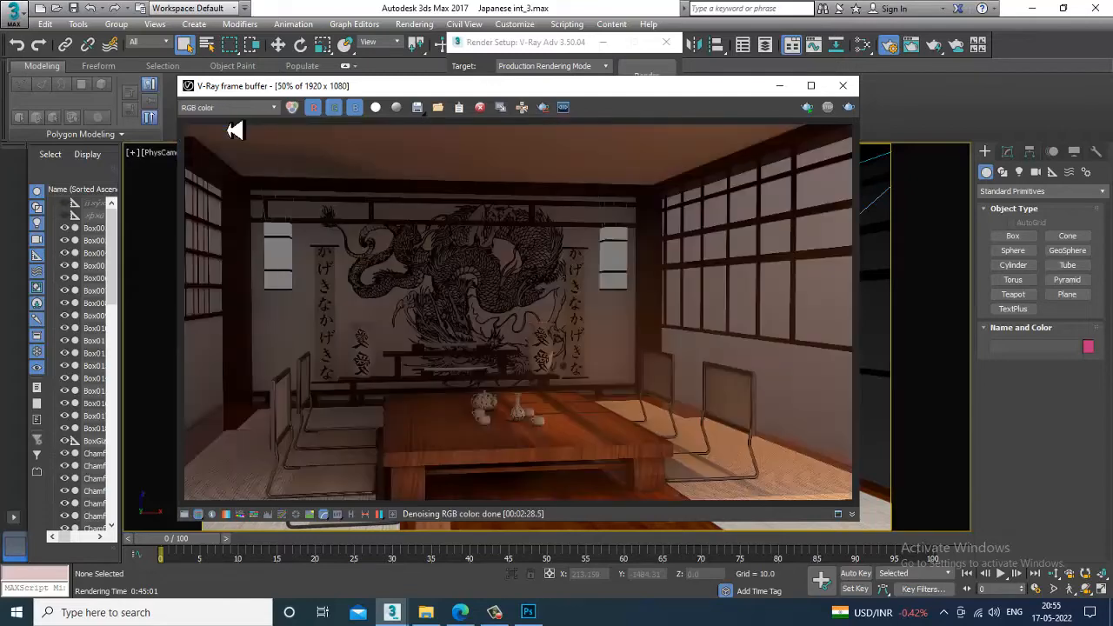
# Minimise the V-Ray frame buffer, switch to Photoshop and browse for files to open in the japanese Interiorr folder within April 2022 on drive D.
pyautogui.click(779, 86)
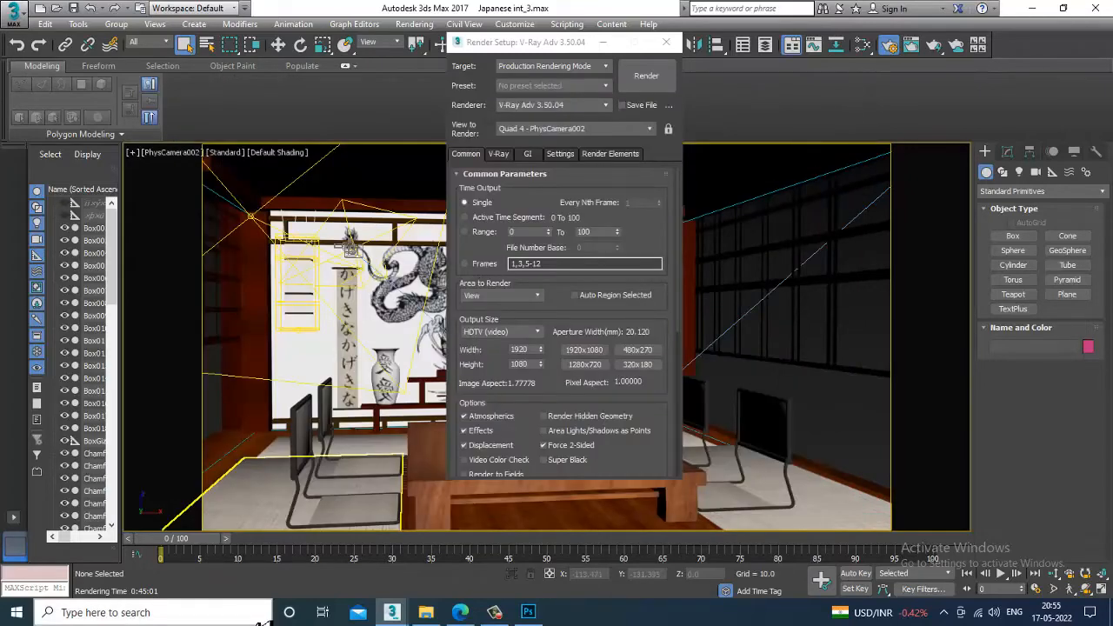
pyautogui.click(530, 613)
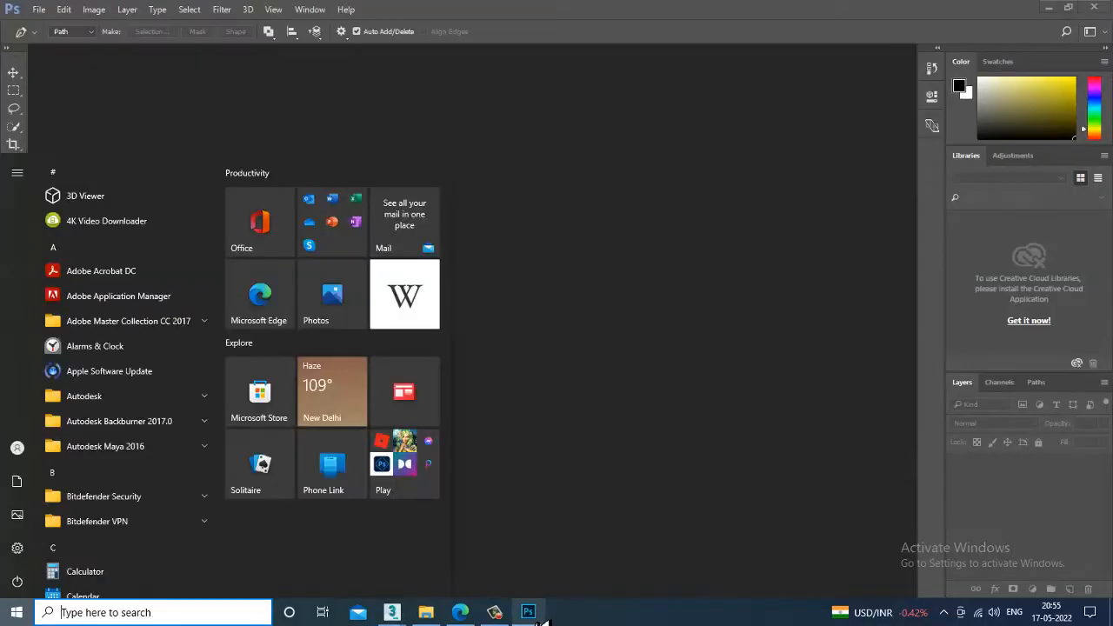
pyautogui.click(39, 10)
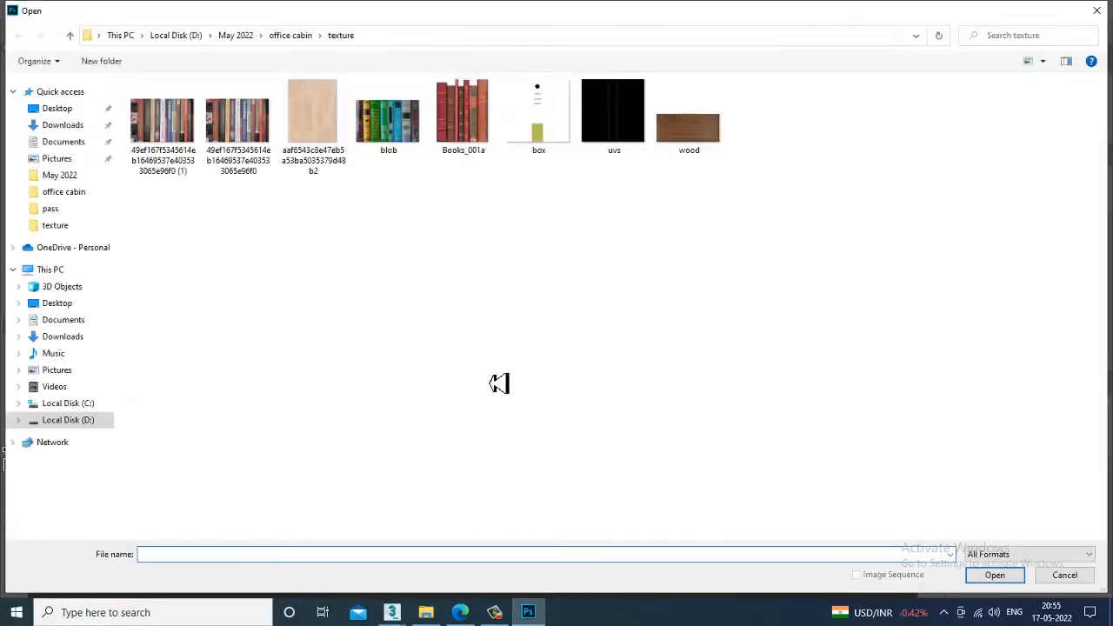
pyautogui.click(176, 34)
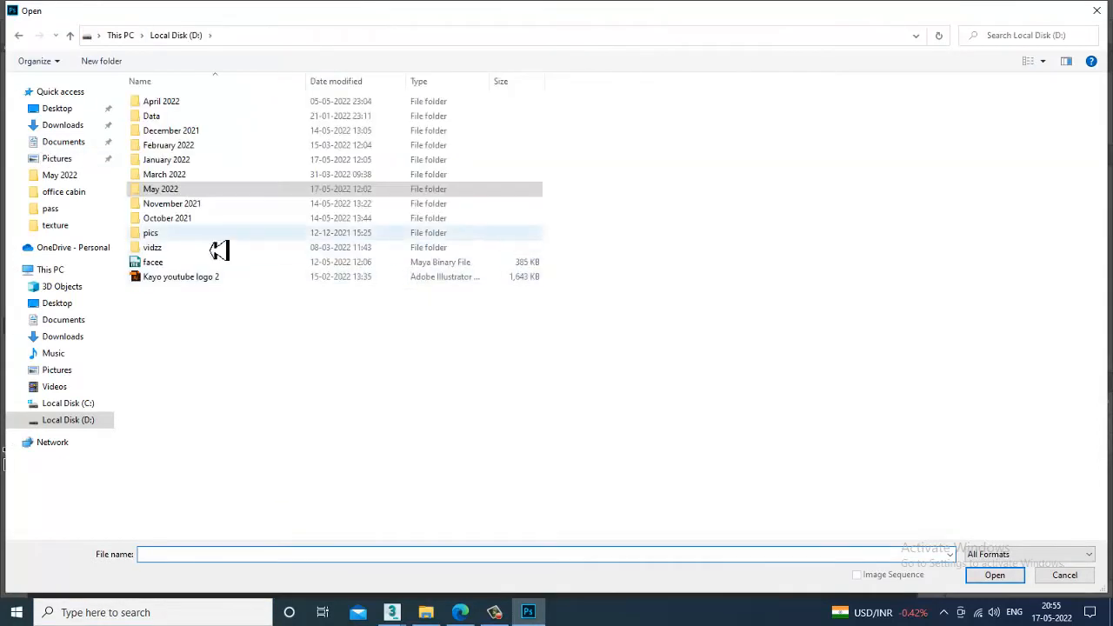
pyautogui.click(180, 103)
pyautogui.doubleClick(181, 103)
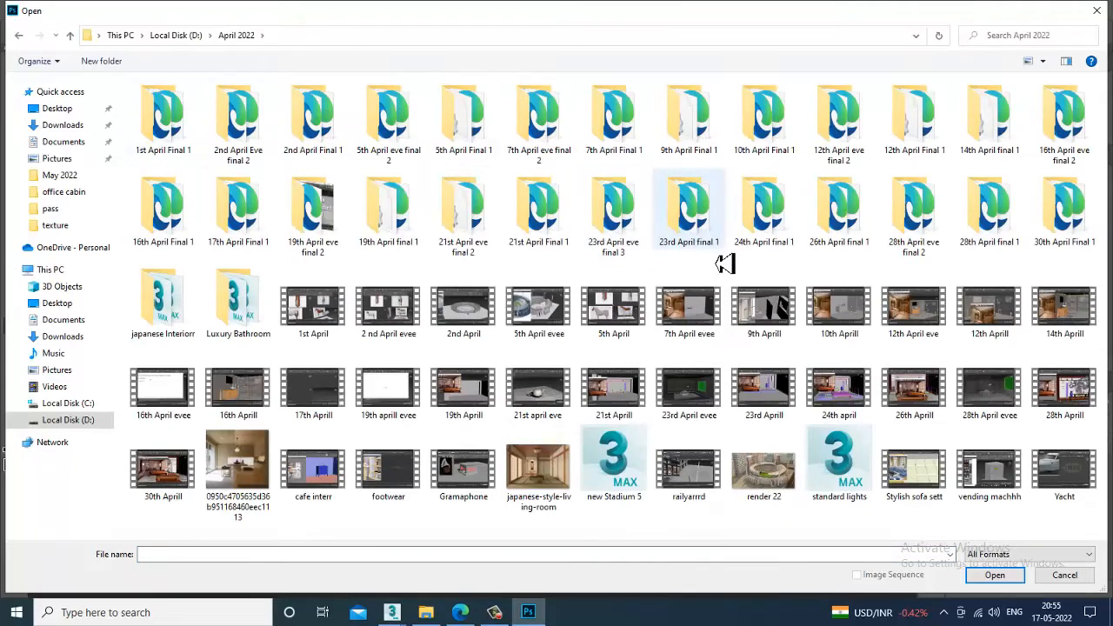
pyautogui.doubleClick(163, 309)
# Move the occ image into the pass folder and open diffuse and occ together from that folder.
pyautogui.click(691, 126)
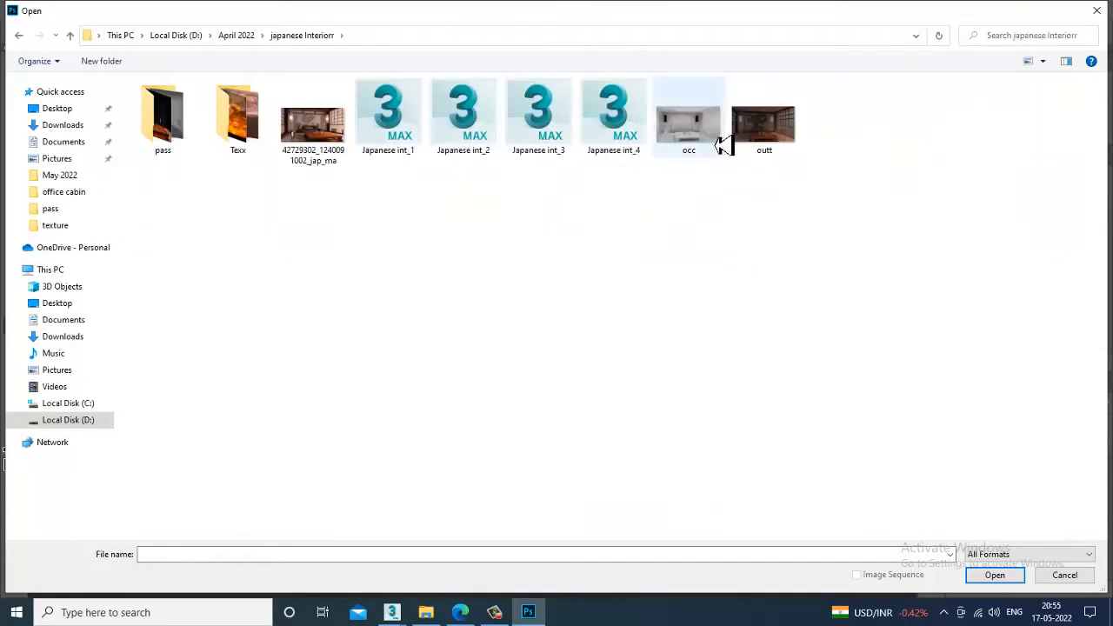
pyautogui.moveTo(696, 134); pyautogui.dragTo(178, 148)
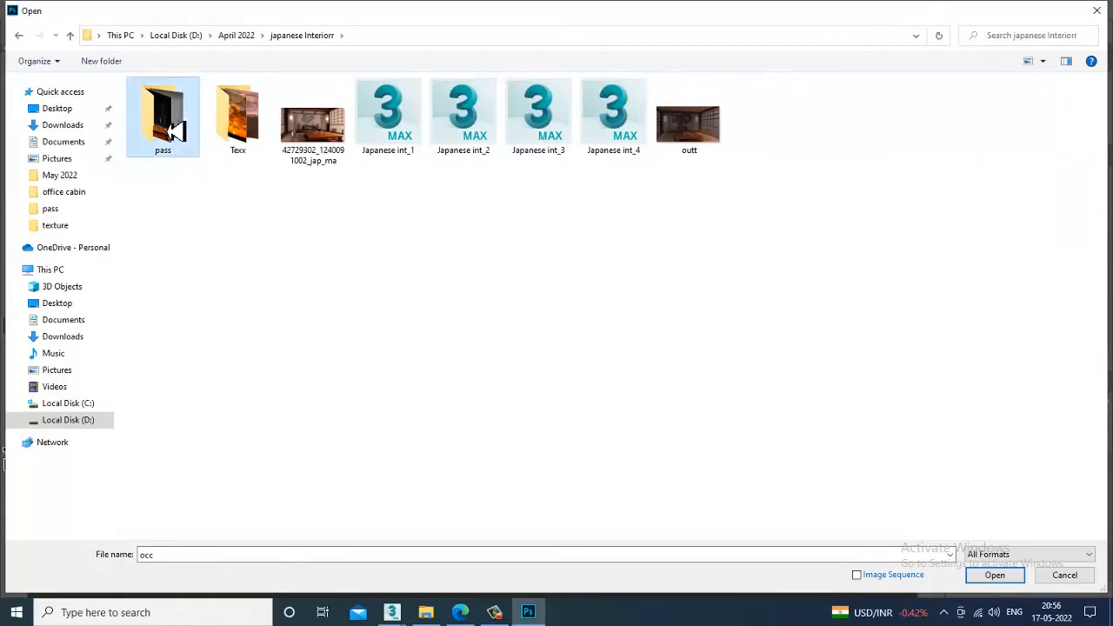
pyautogui.doubleClick(174, 135)
pyautogui.click(259, 148)
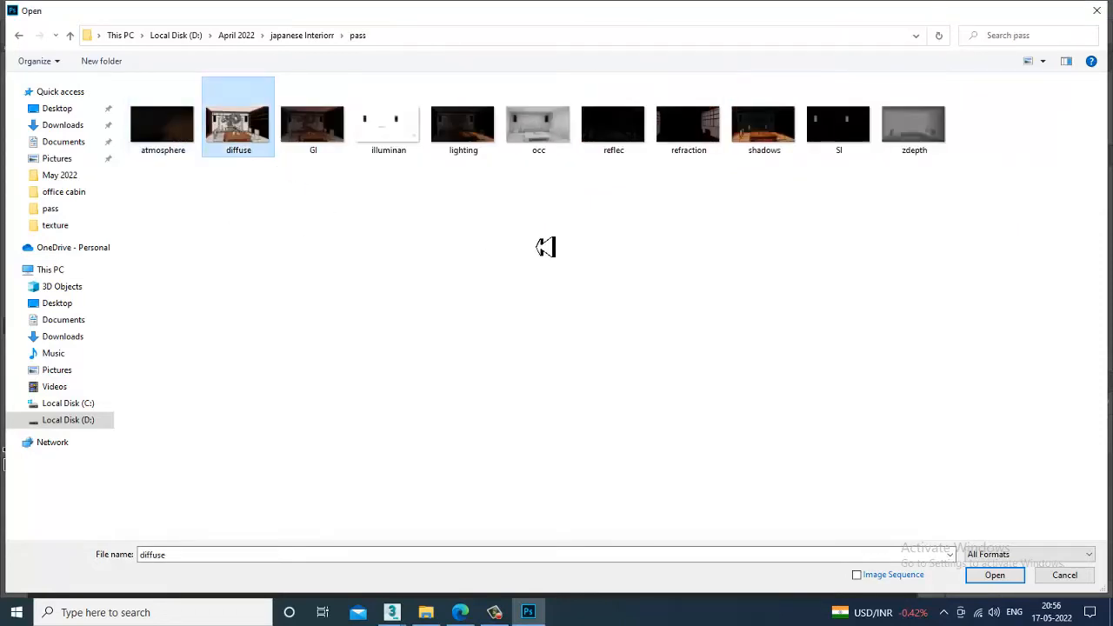
pyautogui.keyDown('ctrl'); pyautogui.click(537, 126); pyautogui.keyUp('ctrl')
pyautogui.click(997, 578)
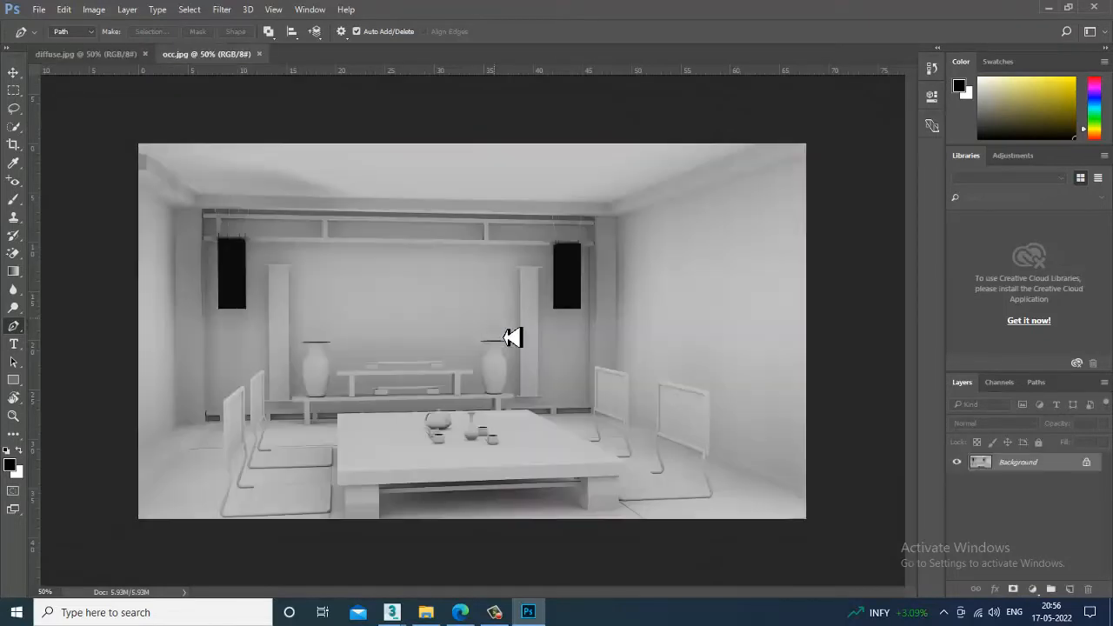
# Unlock the background layers of occ.jpg and diffuse.jpg so both become editable layers.
pyautogui.click(1087, 462)
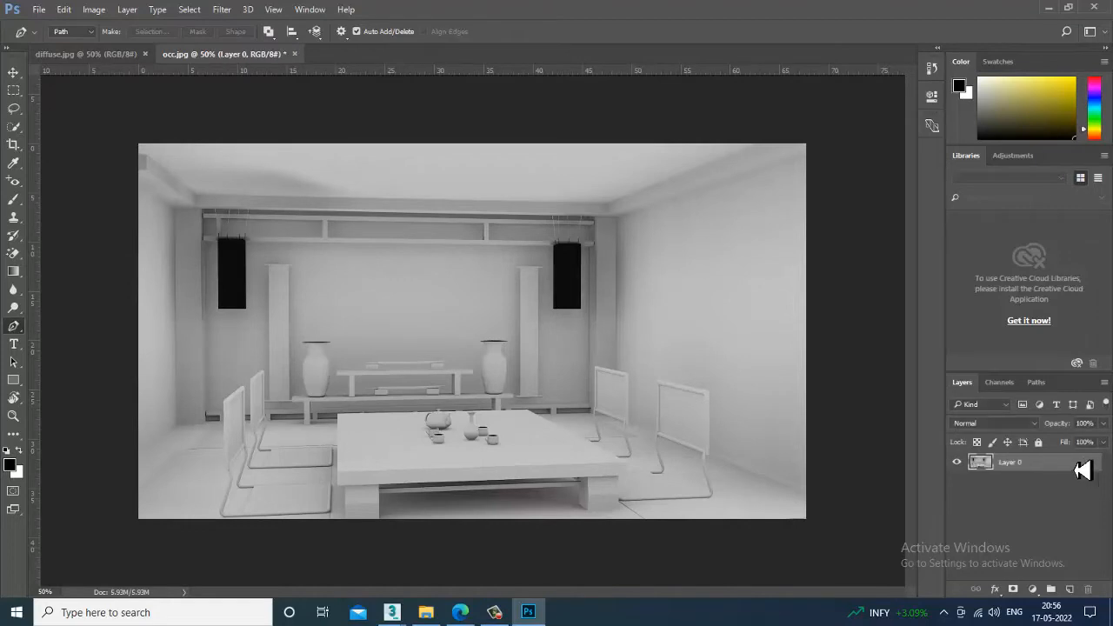
pyautogui.click(112, 54)
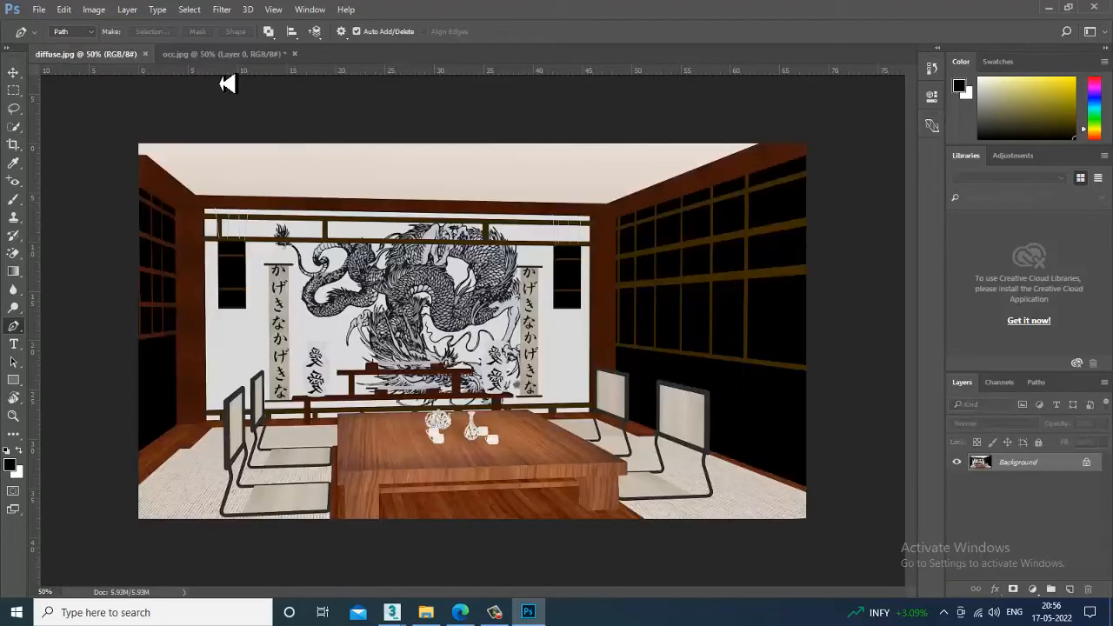
pyautogui.click(222, 55)
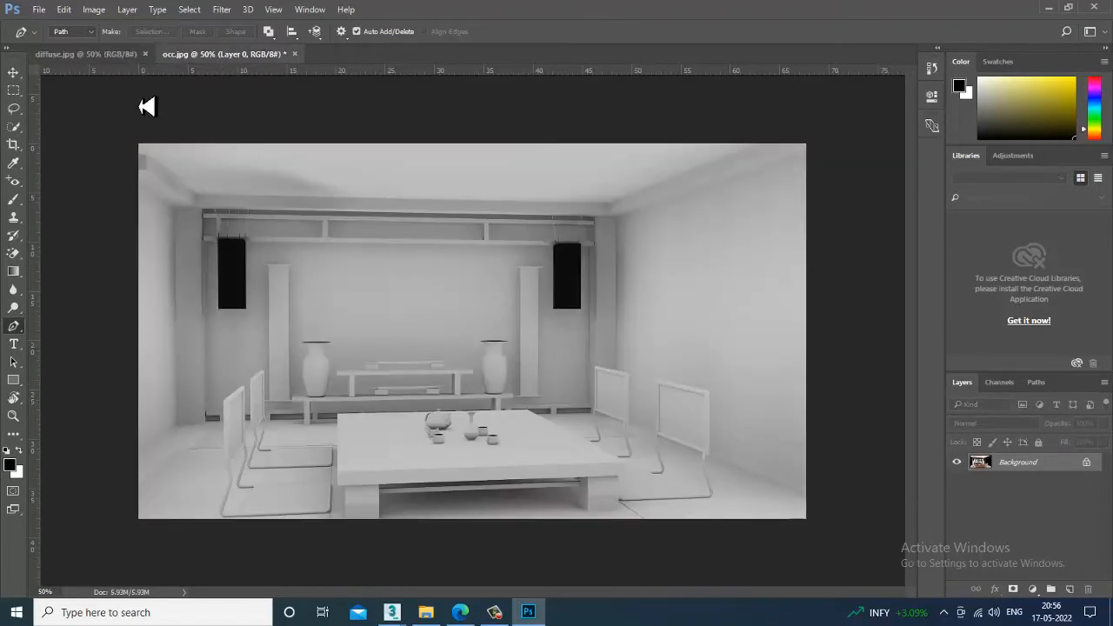
pyautogui.click(117, 58)
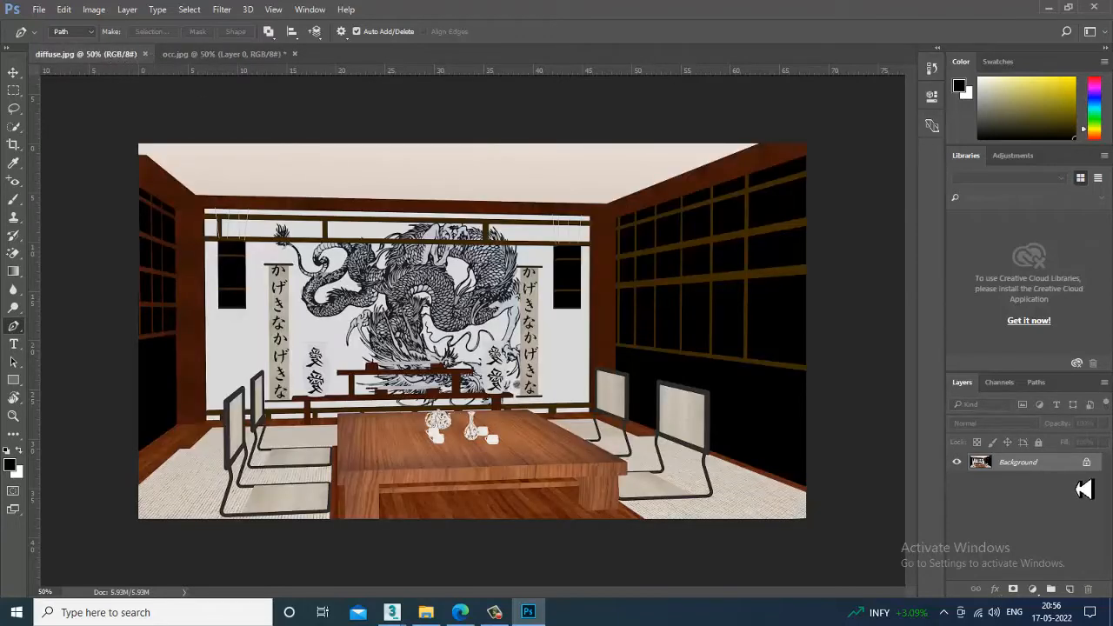
pyautogui.click(1086, 462)
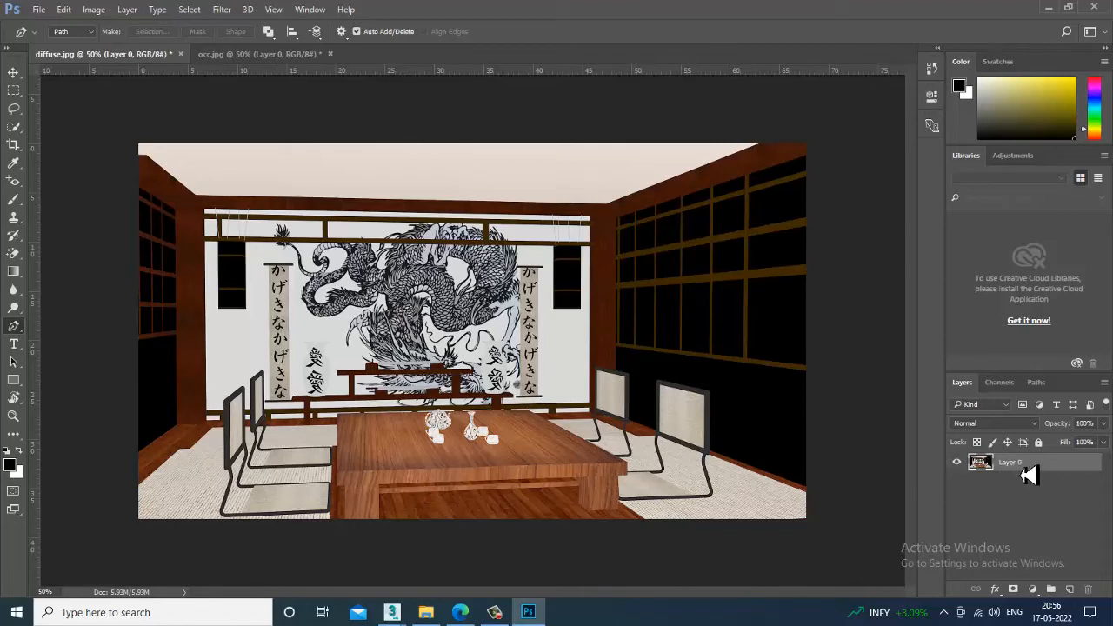
# Rename the unlocked layer in diffuse.jpg as diff.
pyautogui.doubleClick(1025, 468)
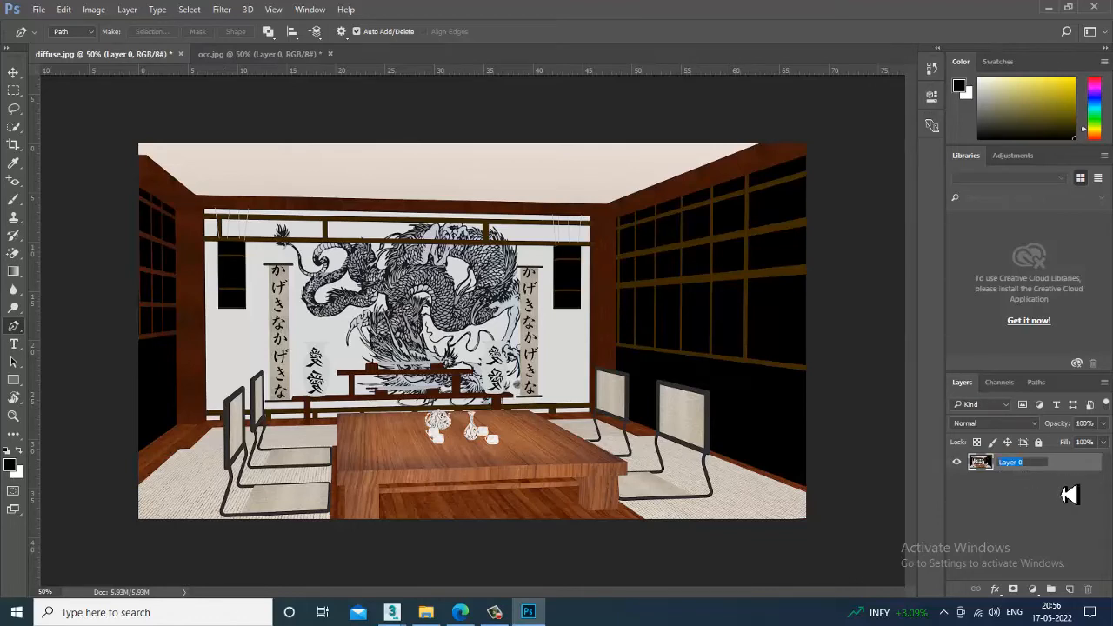
pyautogui.write('diff')
pyautogui.press('Return')
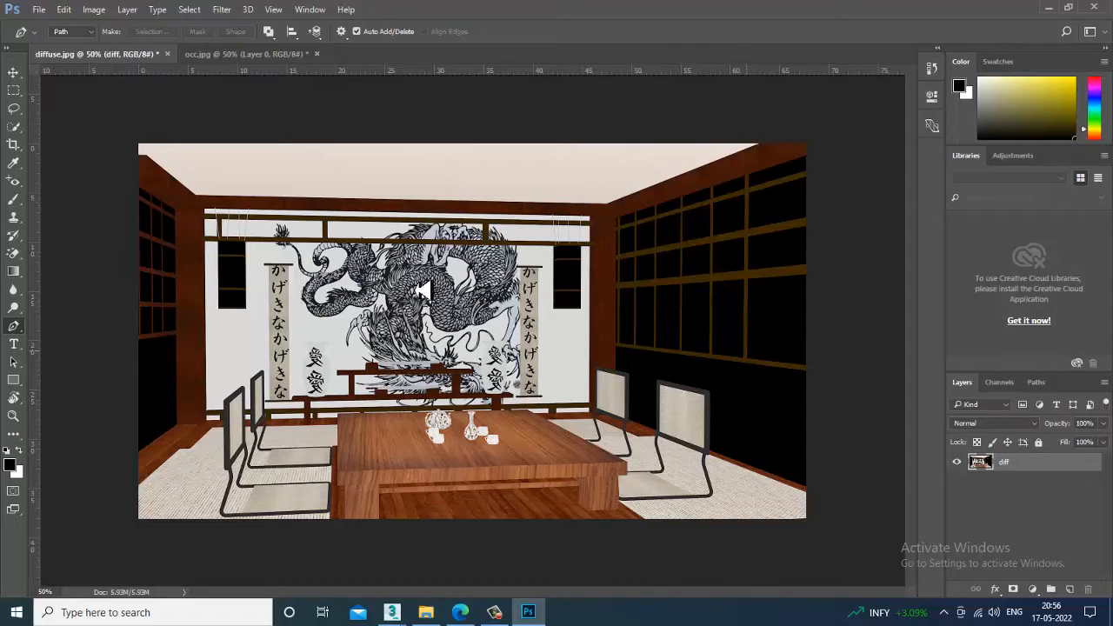
# Float the occ.jpg document, copy its layer into diffuse.jpg with the Move tool, and minimise the occ.jpg window.
pyautogui.moveTo(243, 56); pyautogui.dragTo(994, 547)
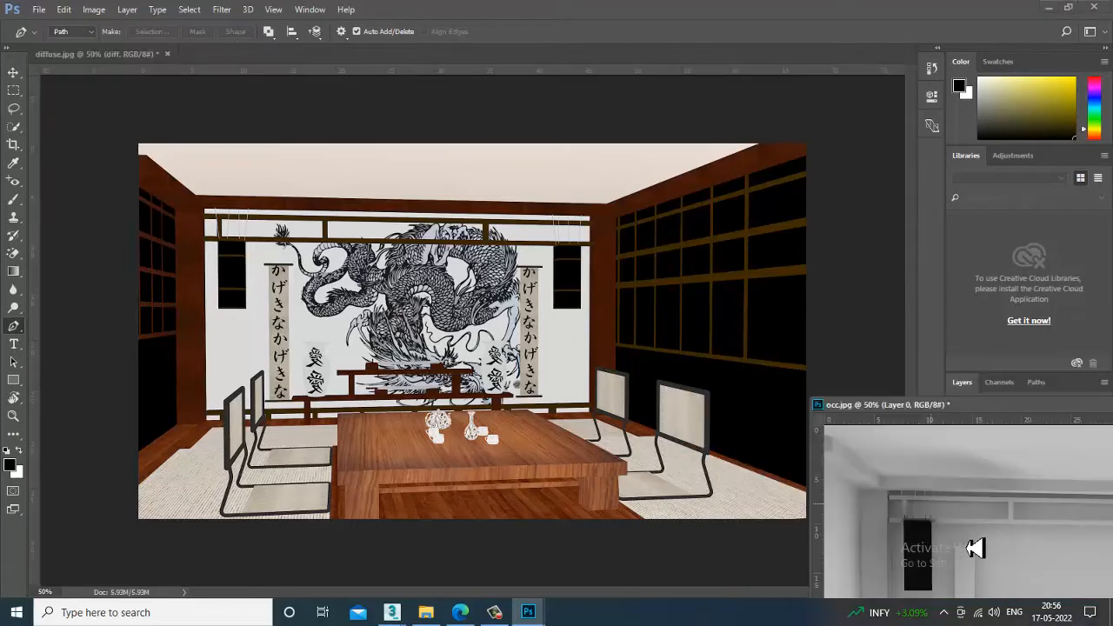
pyautogui.click(14, 73)
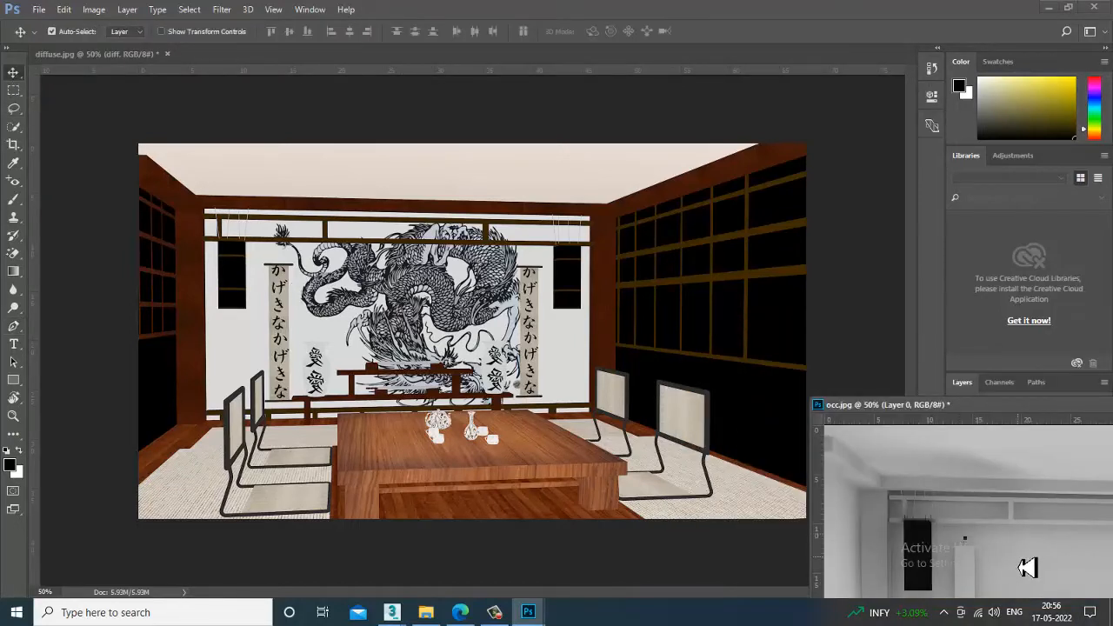
pyautogui.moveTo(1038, 547); pyautogui.dragTo(470, 359)
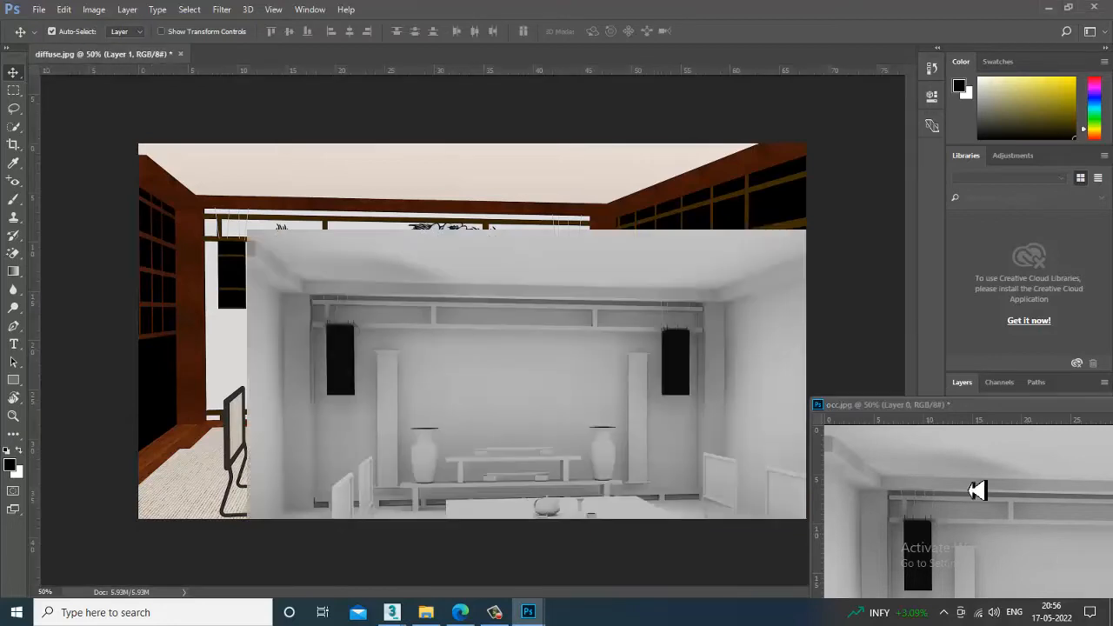
pyautogui.moveTo(975, 405); pyautogui.dragTo(565, 338)
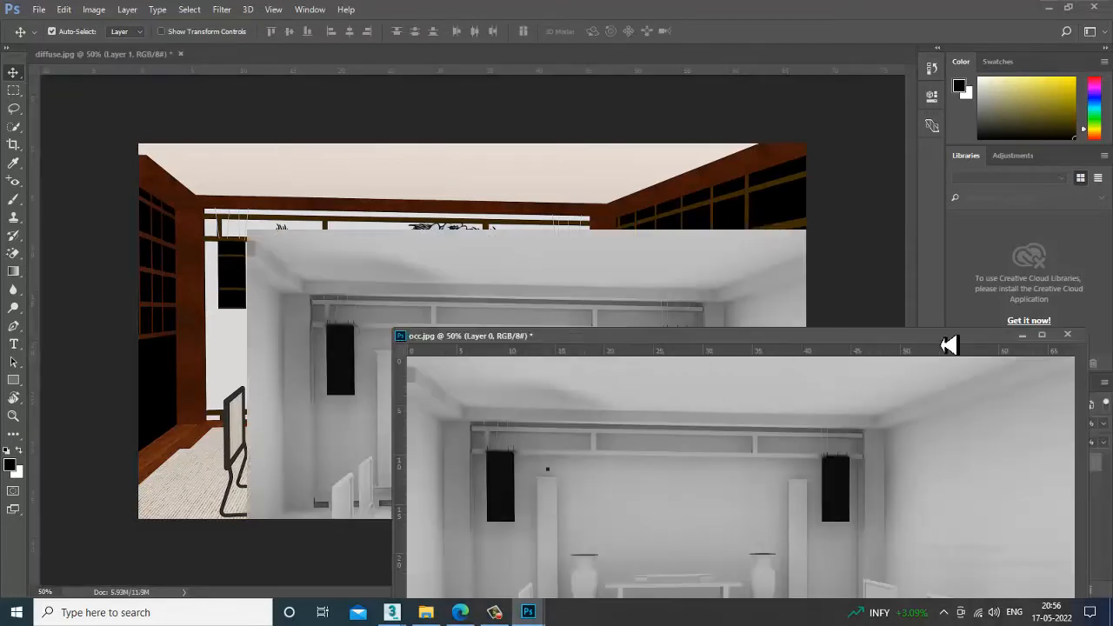
pyautogui.click(1025, 337)
# Align the copied occlusion layer exactly over the diffuse image and rename it occ.
pyautogui.moveTo(482, 340); pyautogui.dragTo(370, 251)
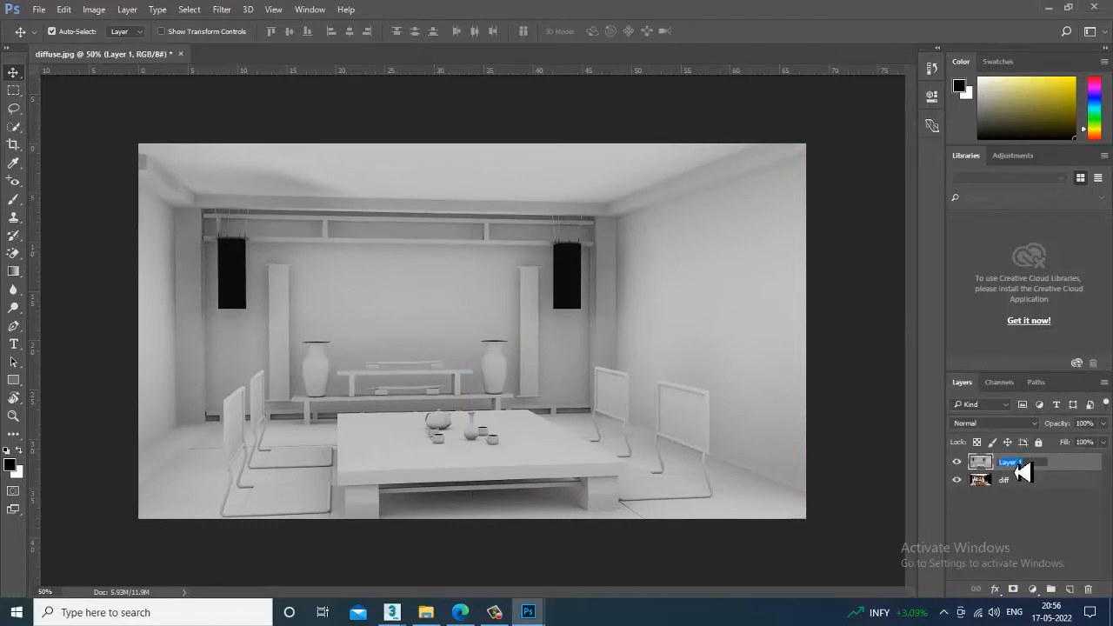
pyautogui.press('Return')
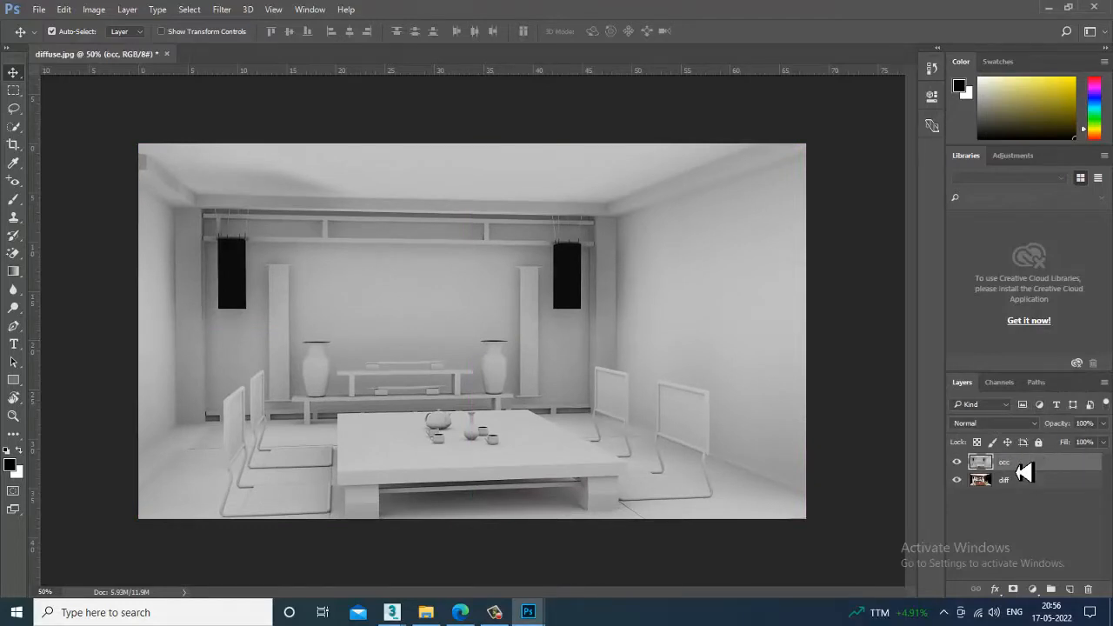
# Step through the occ layer's blend modes, including Multiply, Linear Burn, Screen and Overlay, set it to Soft Light, and hide the layer for comparison.
pyautogui.click(992, 424)
pyautogui.click(999, 166)
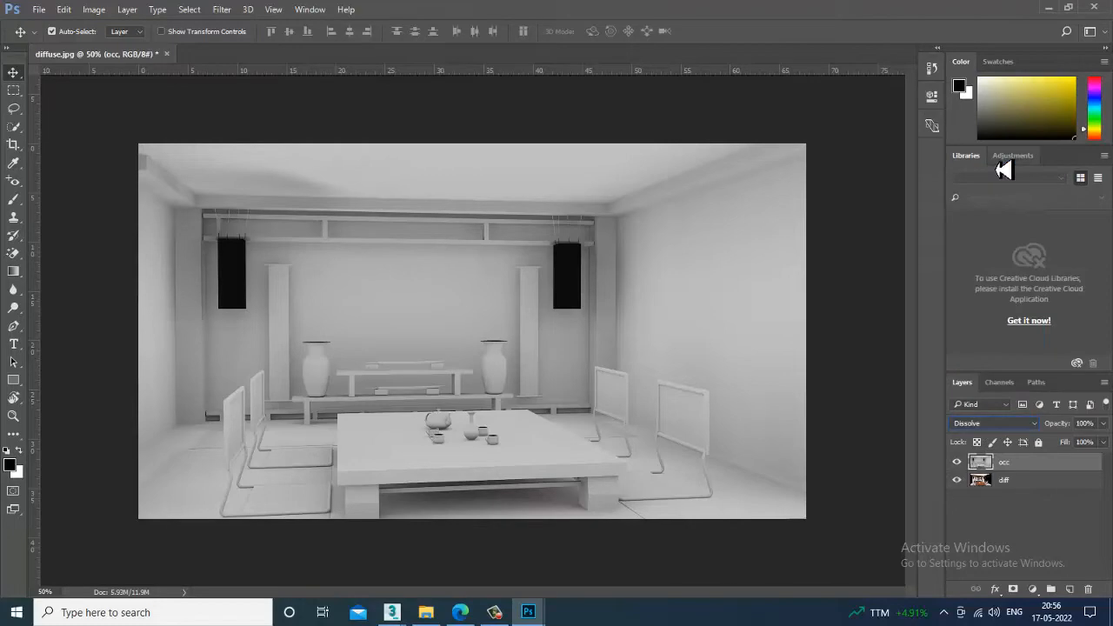
pyautogui.press('Down')
pyautogui.press('Down')
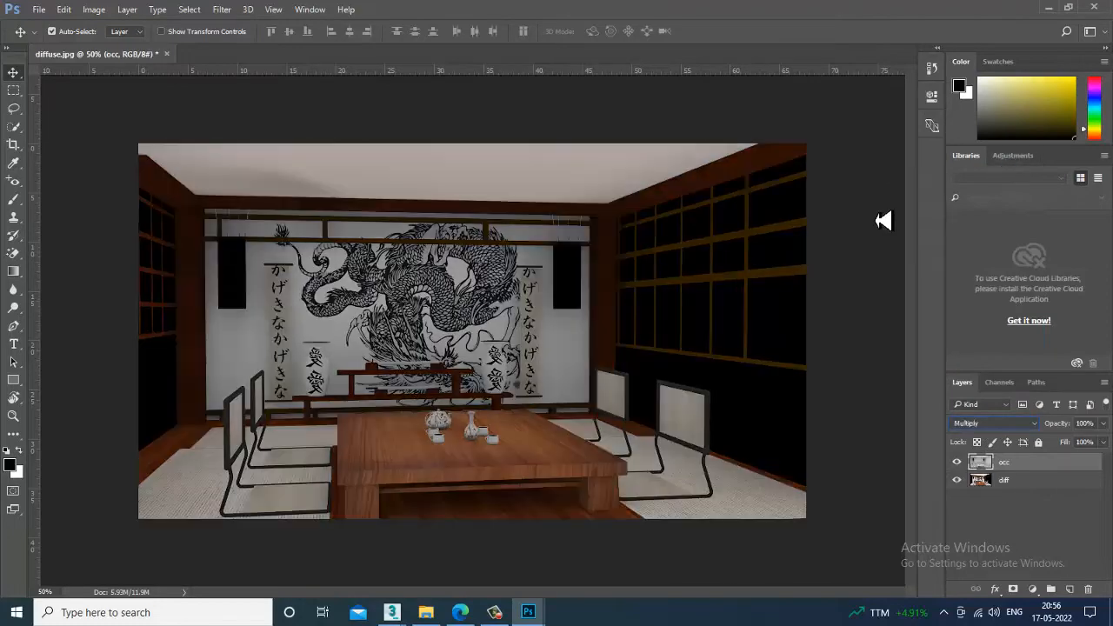
pyautogui.press('Down')
pyautogui.press('Down')
pyautogui.press('Down')
pyautogui.press('Down')
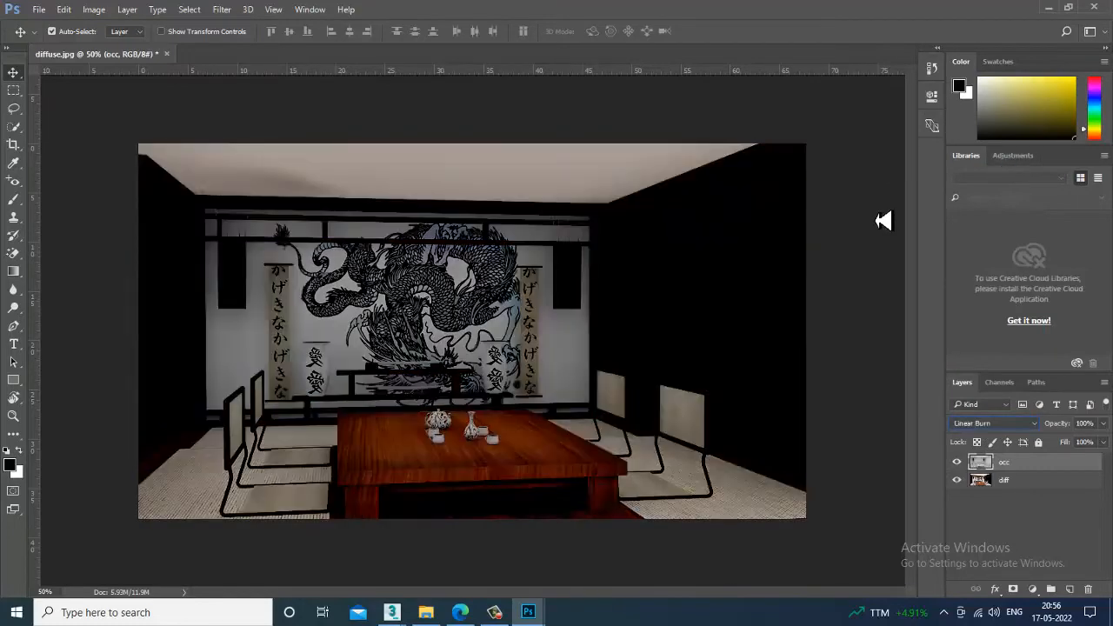
pyautogui.press('Down')
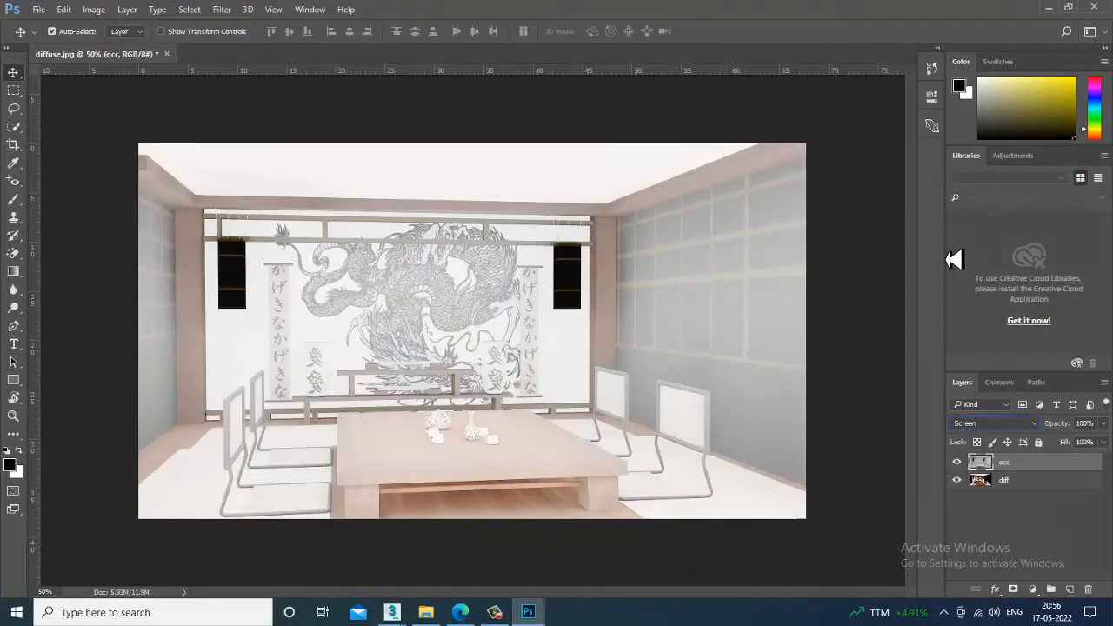
pyautogui.press('Down')
pyautogui.press('Down')
pyautogui.press('Down')
pyautogui.press('Down')
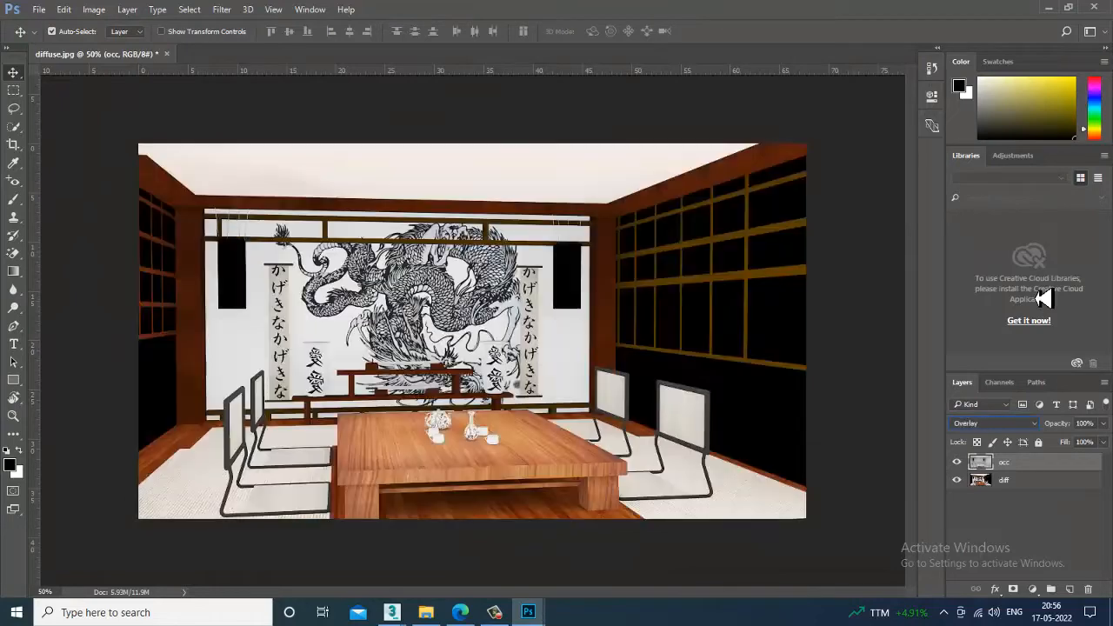
pyautogui.press('Down')
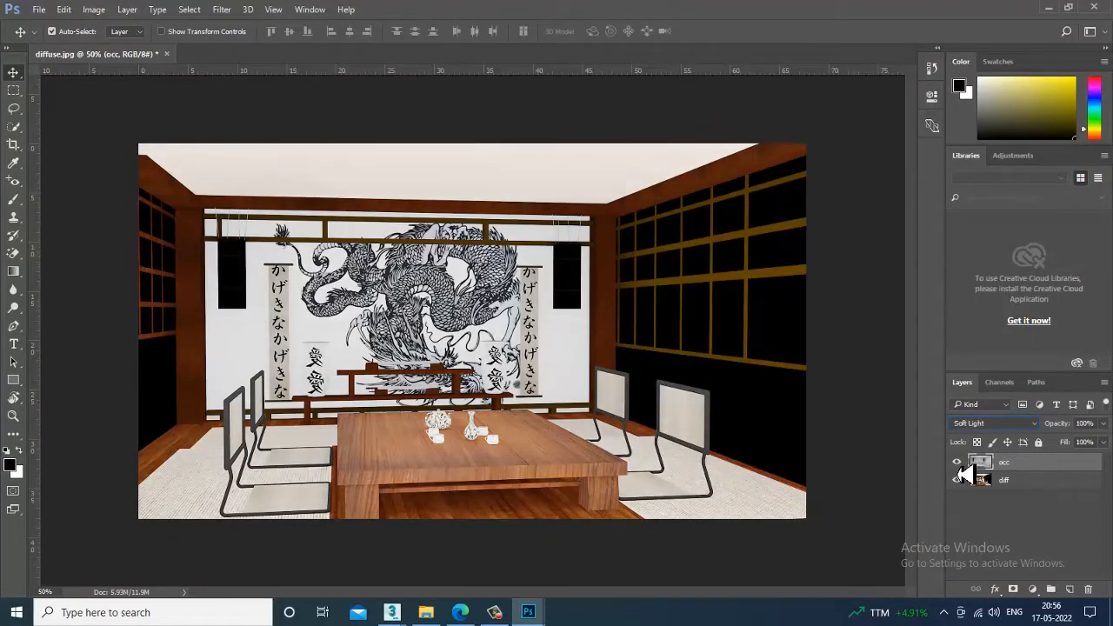
pyautogui.click(957, 462)
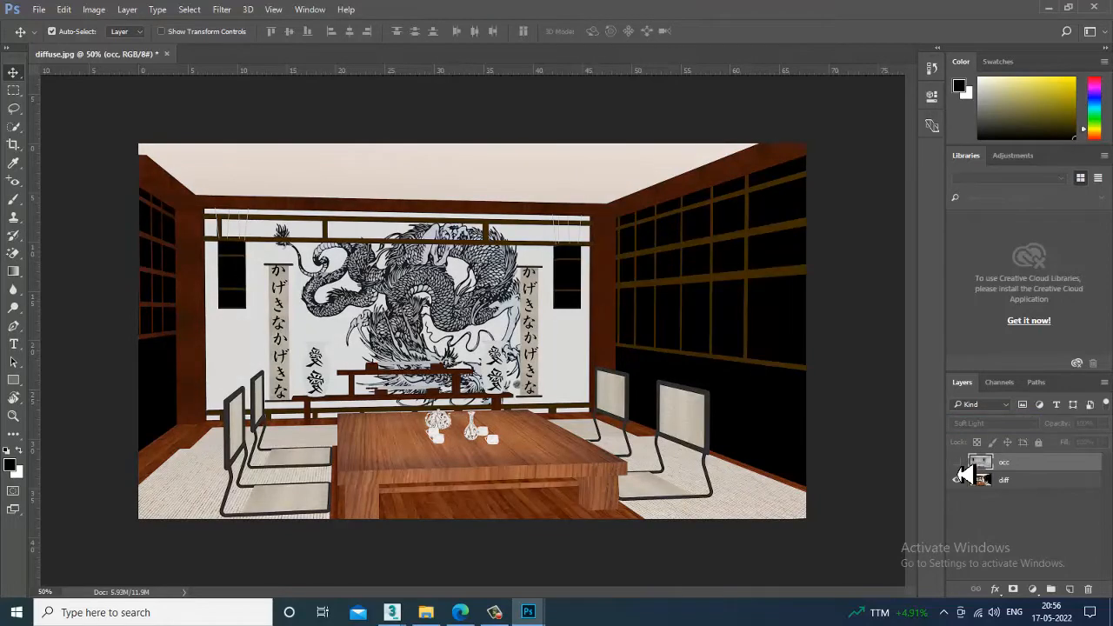
# Compare the image with and without the occ layer by toggling its visibility, leaving the layer shown.
pyautogui.click(958, 463)
pyautogui.click(957, 463)
pyautogui.click(958, 463)
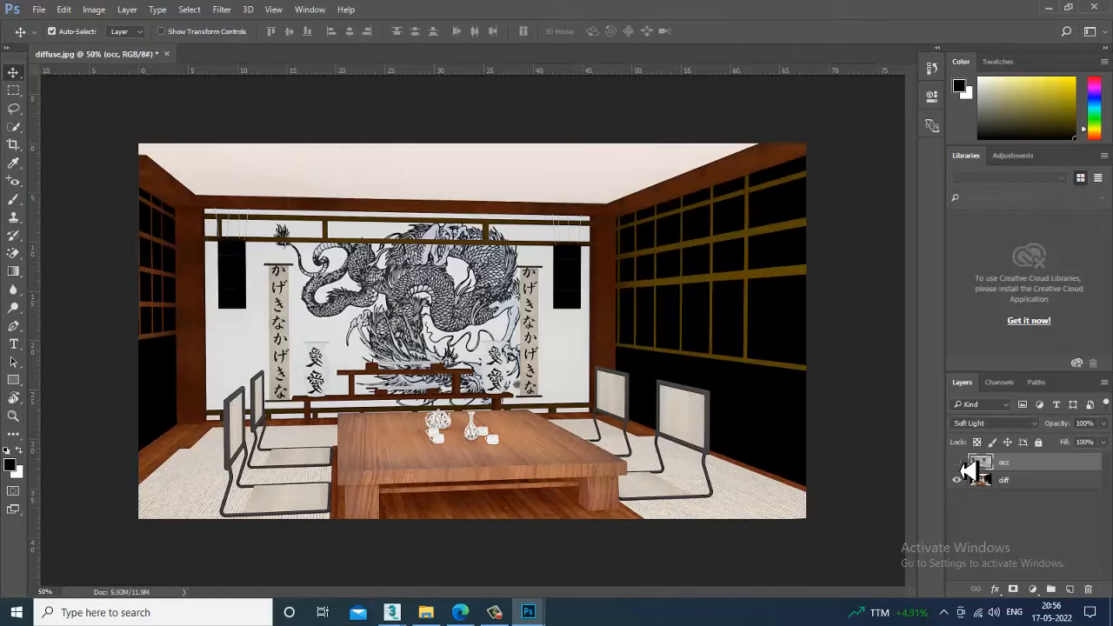
pyautogui.click(957, 463)
pyautogui.click(958, 463)
pyautogui.click(957, 463)
pyautogui.click(958, 462)
pyautogui.click(958, 463)
pyautogui.click(958, 463)
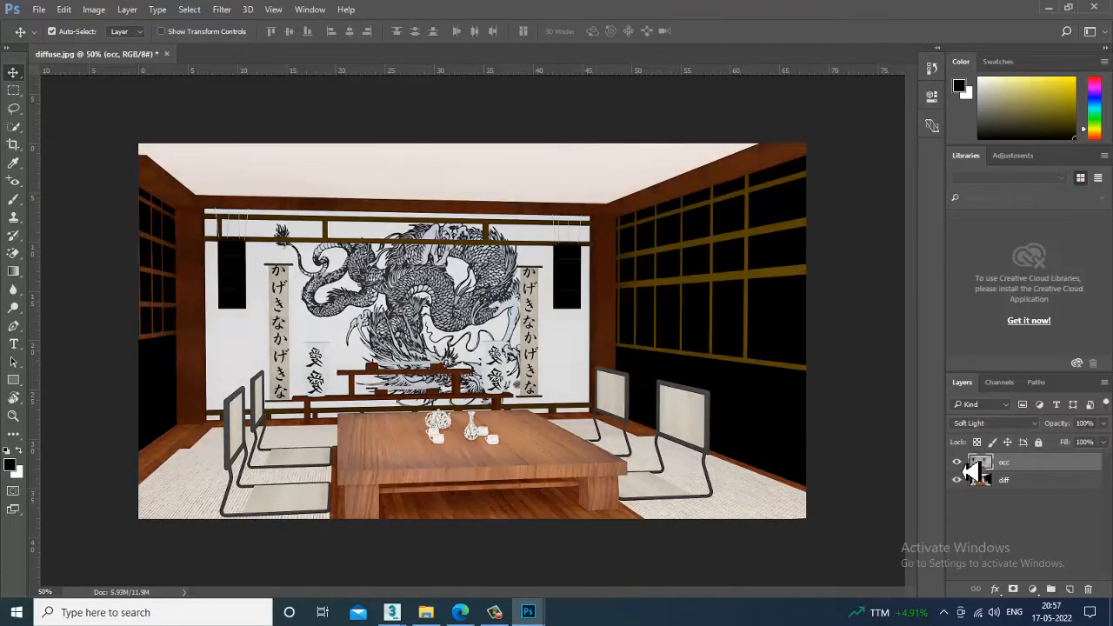
# Try the Hard Light and Overlay blend modes on the occ layer, and return it to Soft Light.
pyautogui.click(993, 424)
pyautogui.click(995, 296)
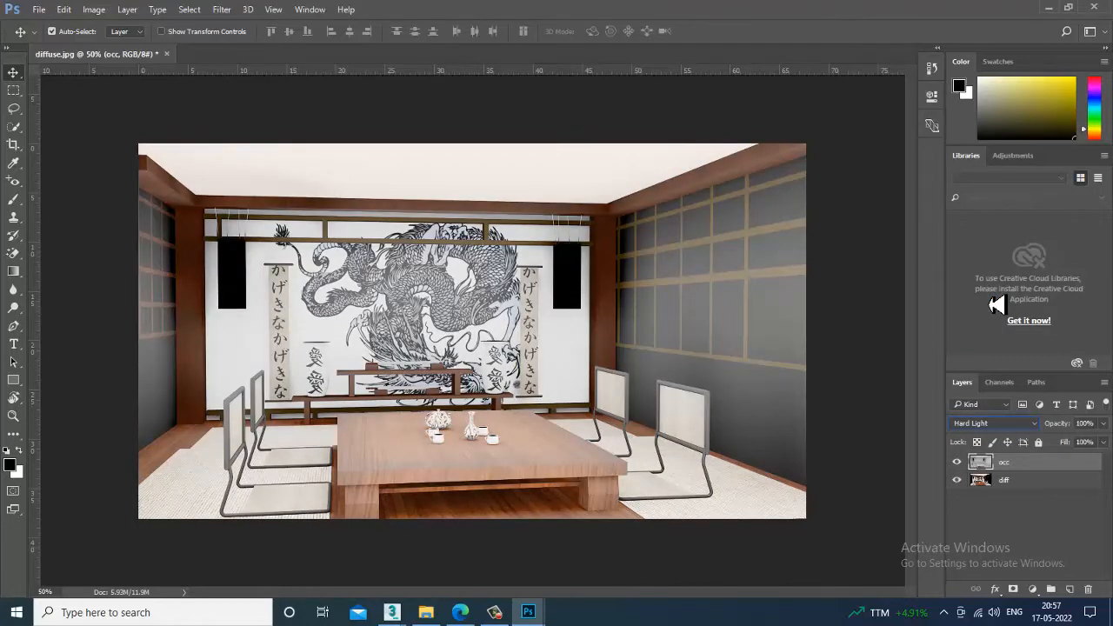
pyautogui.click(990, 424)
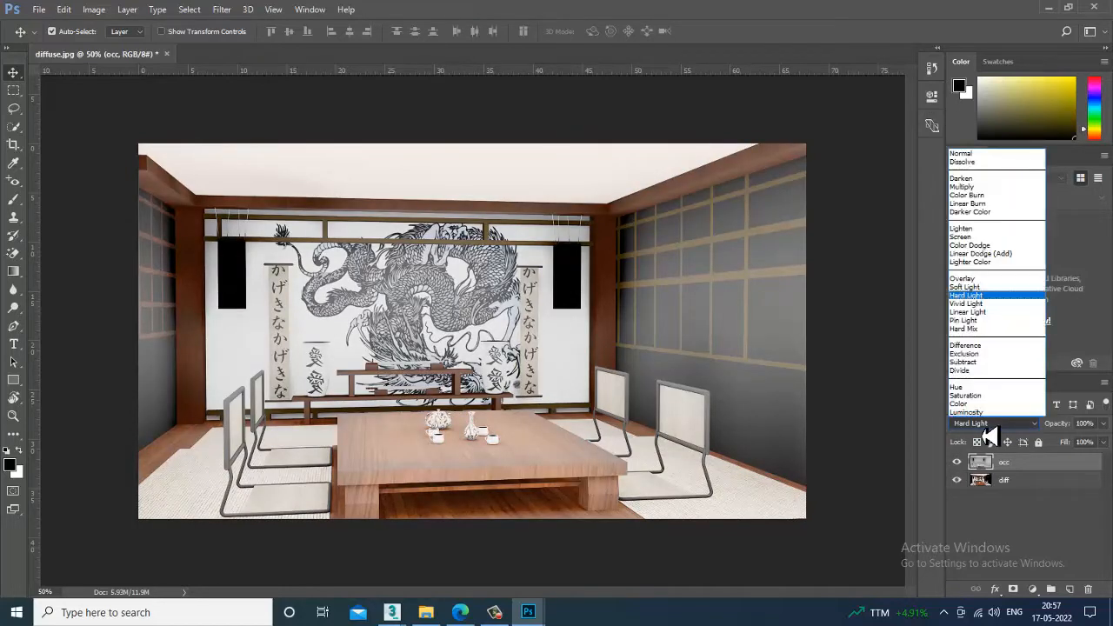
pyautogui.click(988, 279)
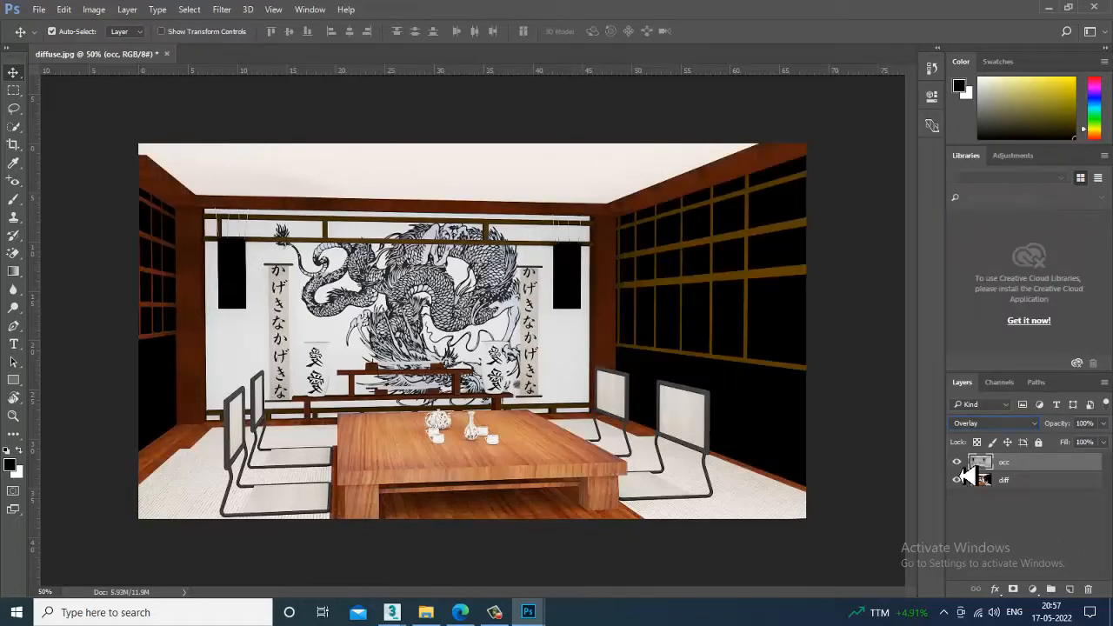
pyautogui.click(958, 463)
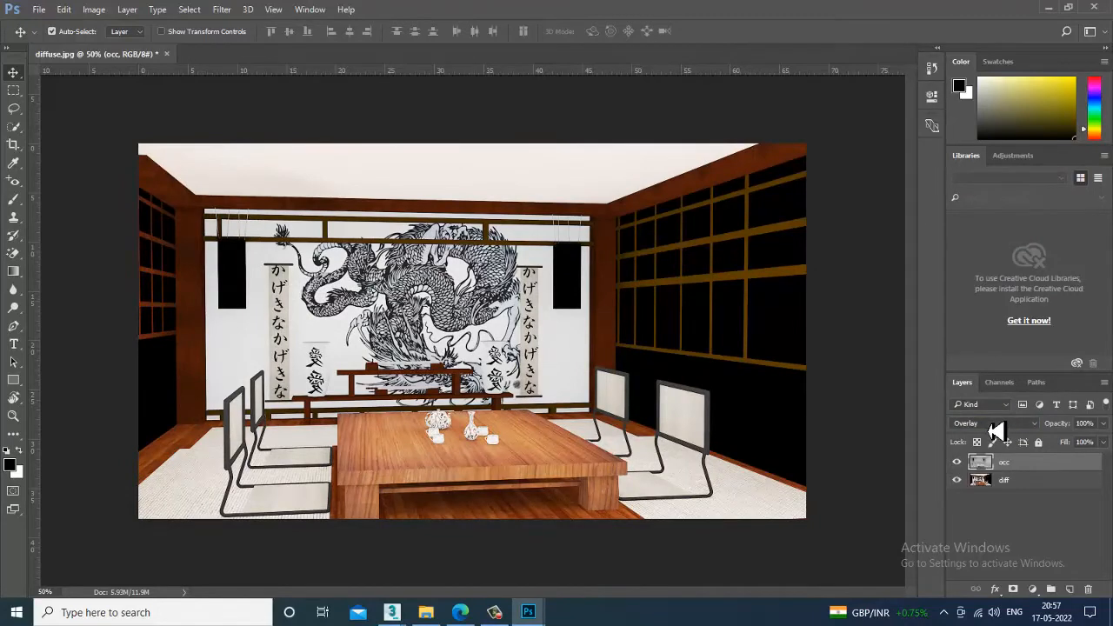
pyautogui.click(989, 423)
pyautogui.click(980, 289)
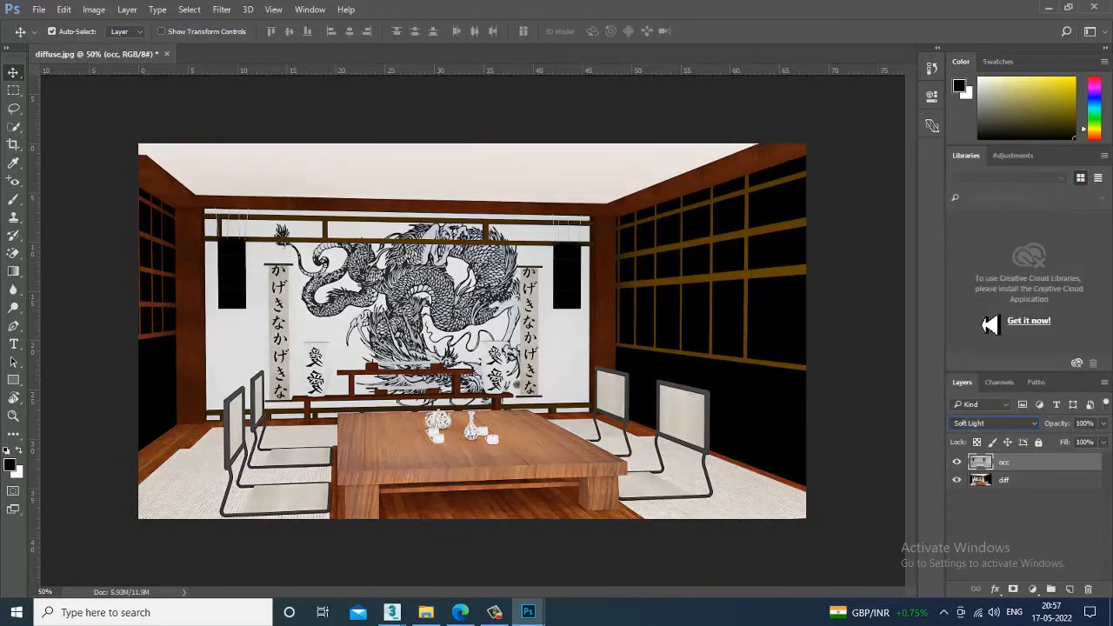
# Open the reflec image from the pass folder and unlock its Background layer.
pyautogui.click(38, 10)
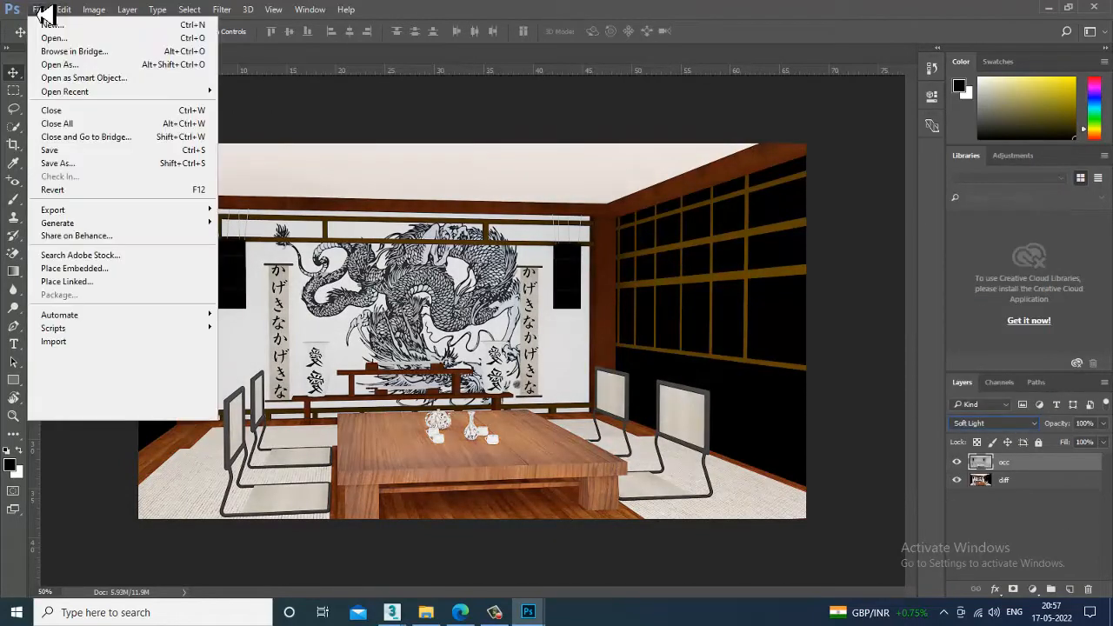
pyautogui.click(72, 38)
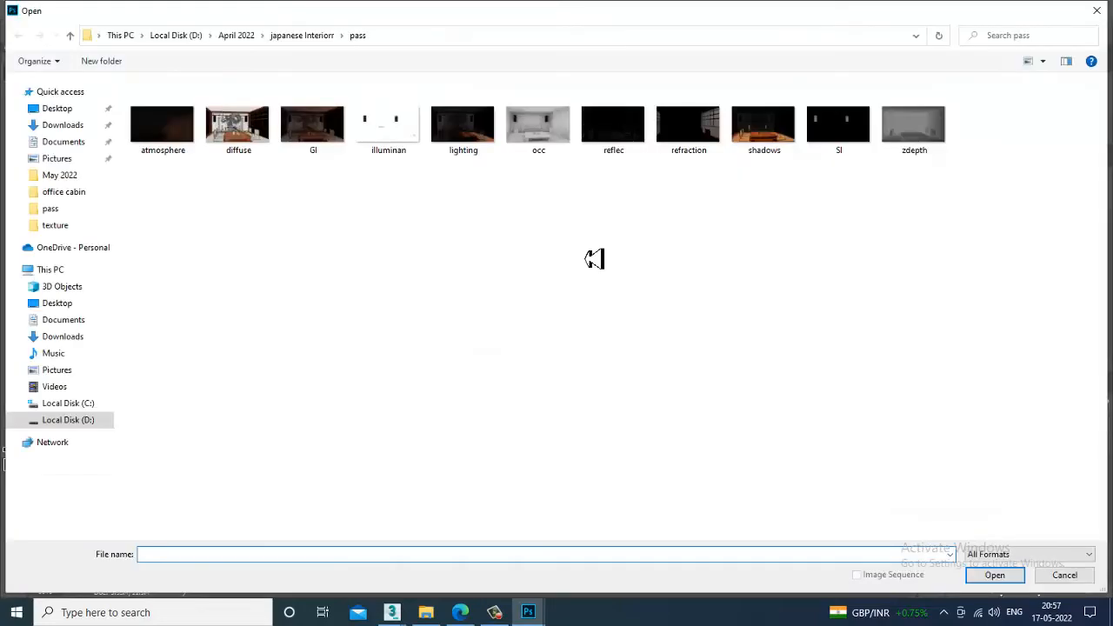
pyautogui.doubleClick(625, 129)
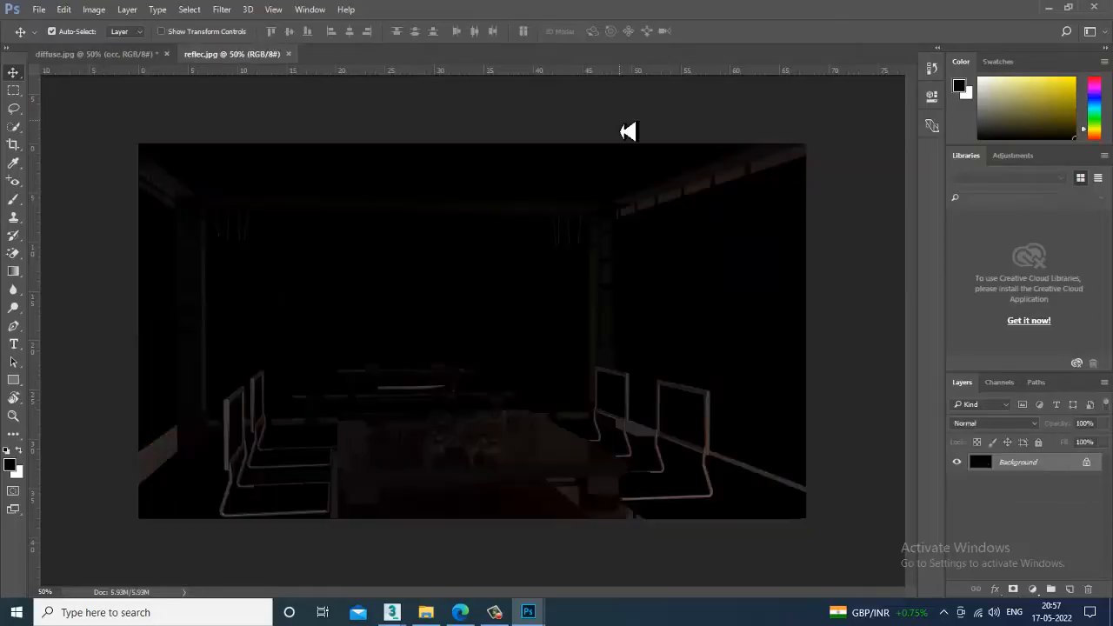
pyautogui.click(1087, 462)
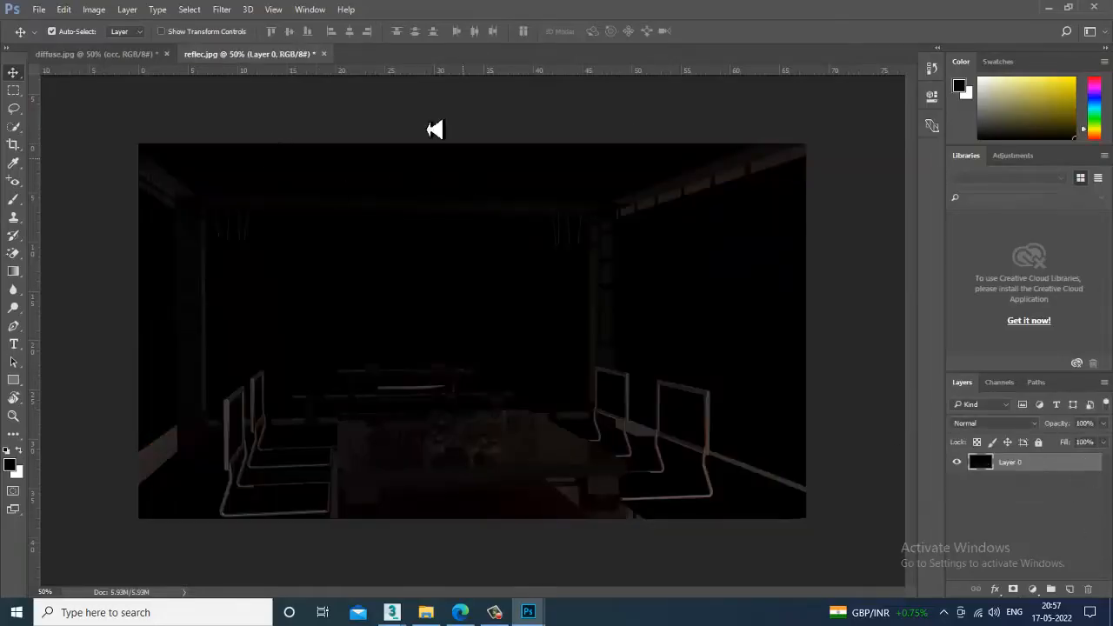
# Copy the reflec.jpg layer into diffuse.jpg, aligned exactly over the image, and rename it reflec.
pyautogui.moveTo(542, 257); pyautogui.dragTo(348, 303)
pyautogui.moveTo(1005, 252); pyautogui.dragTo(691, 217)
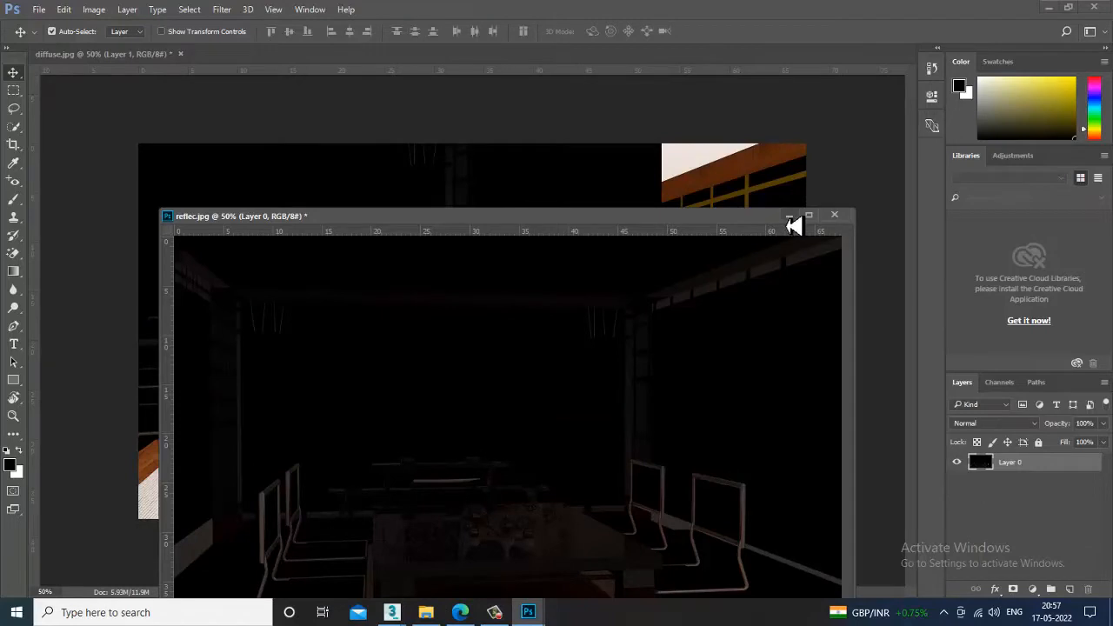
pyautogui.click(788, 217)
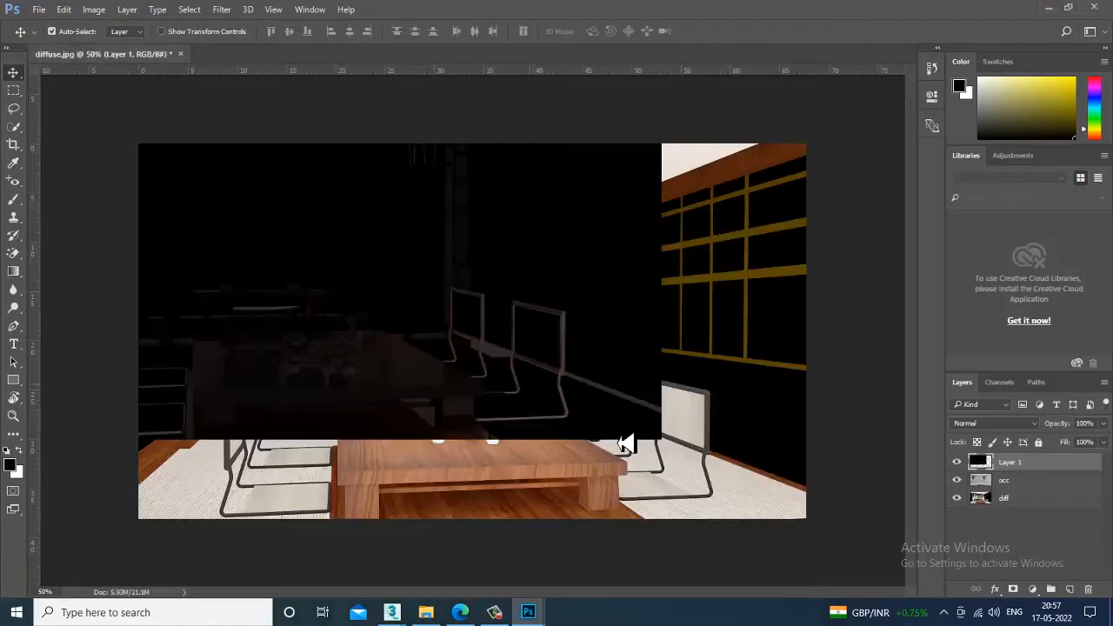
pyautogui.moveTo(624, 443); pyautogui.dragTo(549, 337)
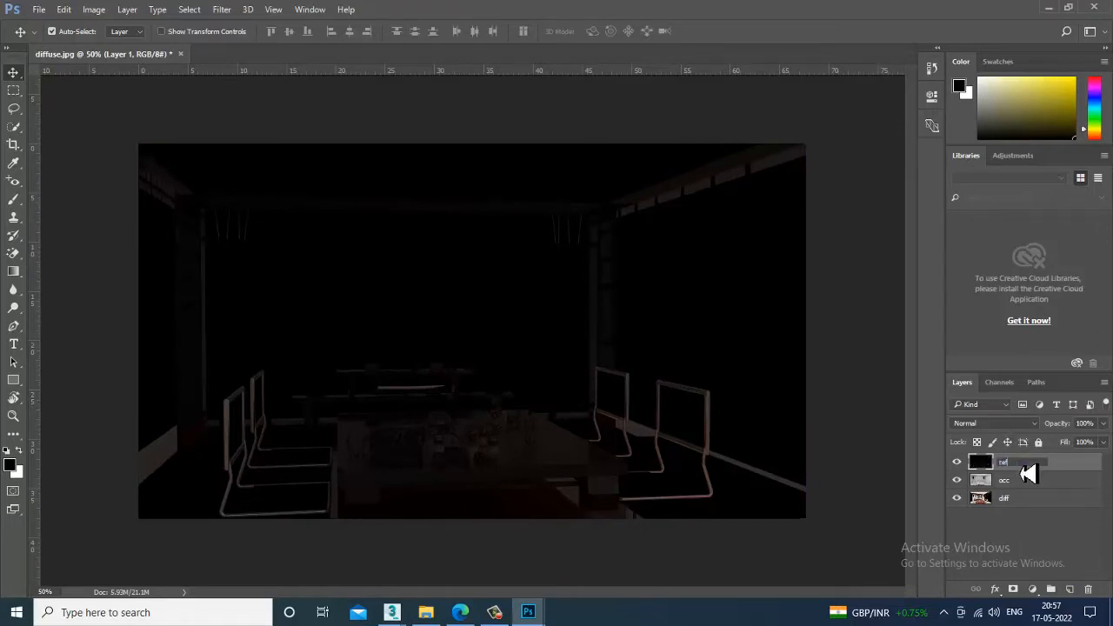
pyautogui.press('Return')
# Step through the reflec layer's blend modes from Multiply onward and set it to Screen.
pyautogui.click(995, 424)
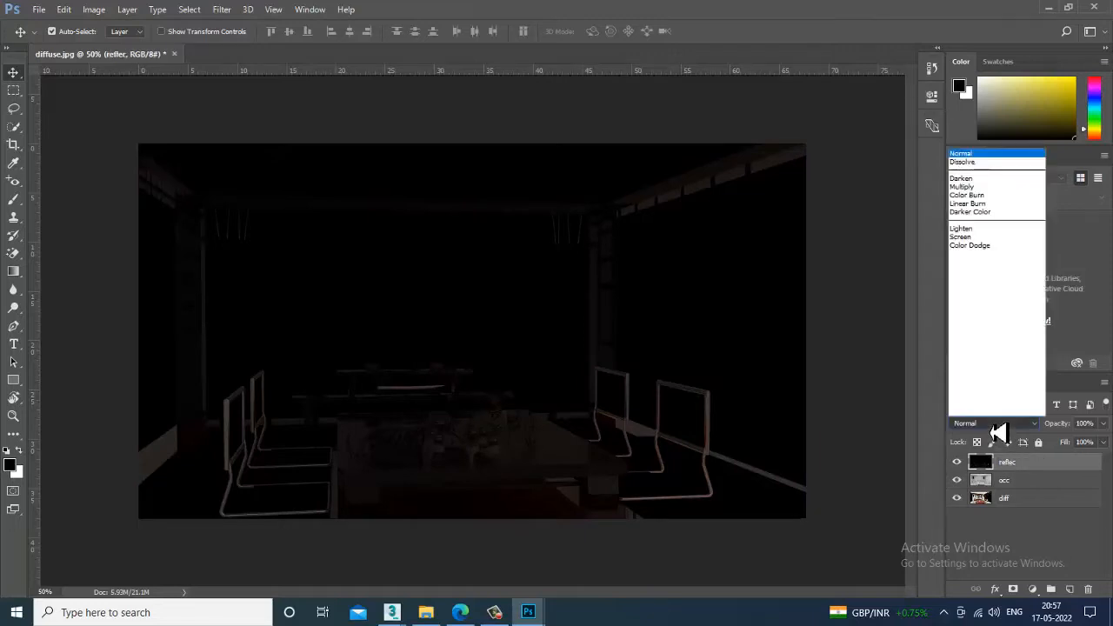
pyautogui.click(986, 170)
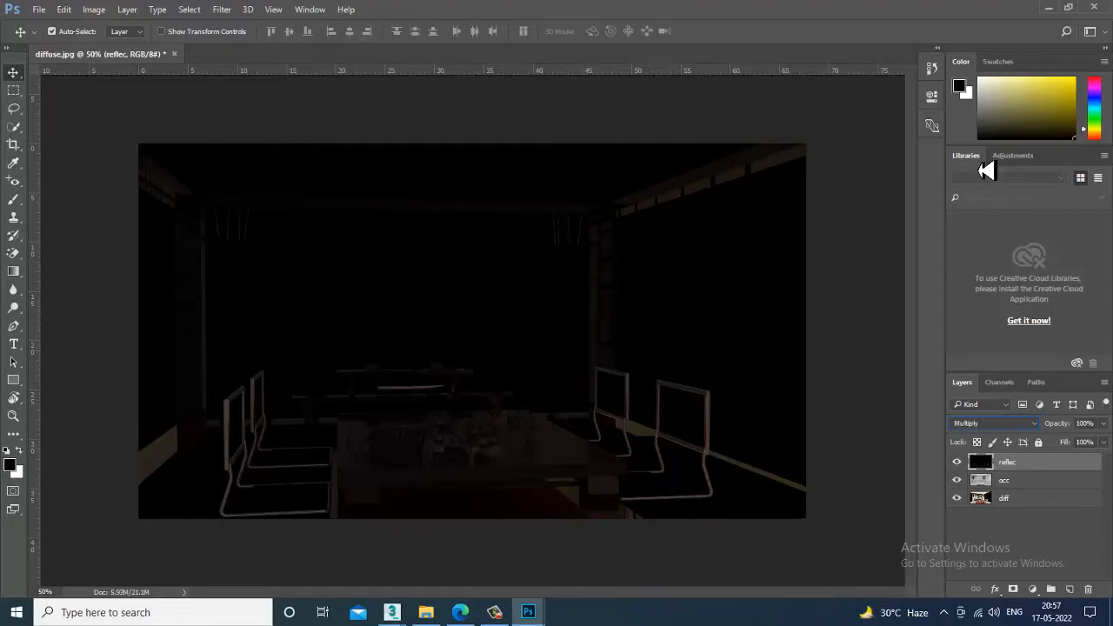
pyautogui.hotkey('shift', '+')
pyautogui.hotkey('shift', '+')
pyautogui.hotkey('shift', '+')
pyautogui.hotkey('shift', '+')
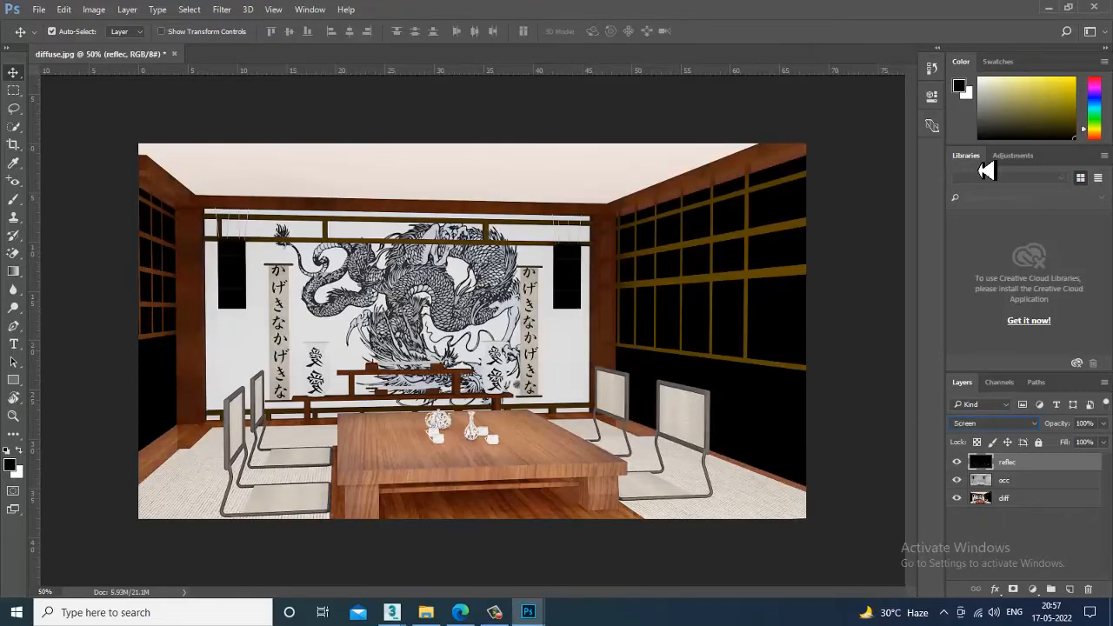
pyautogui.hotkey('shift', '-')
# Compare the image with and without the reflec layer by toggling its visibility, leaving the layer shown.
pyautogui.click(958, 463)
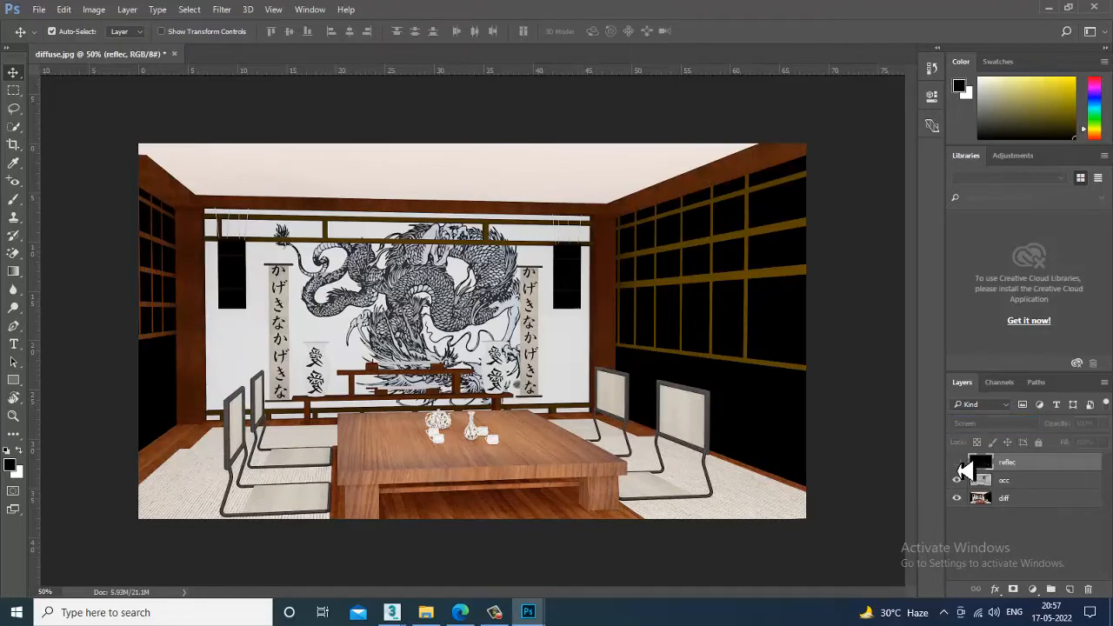
pyautogui.click(958, 463)
pyautogui.click(960, 464)
pyautogui.click(959, 463)
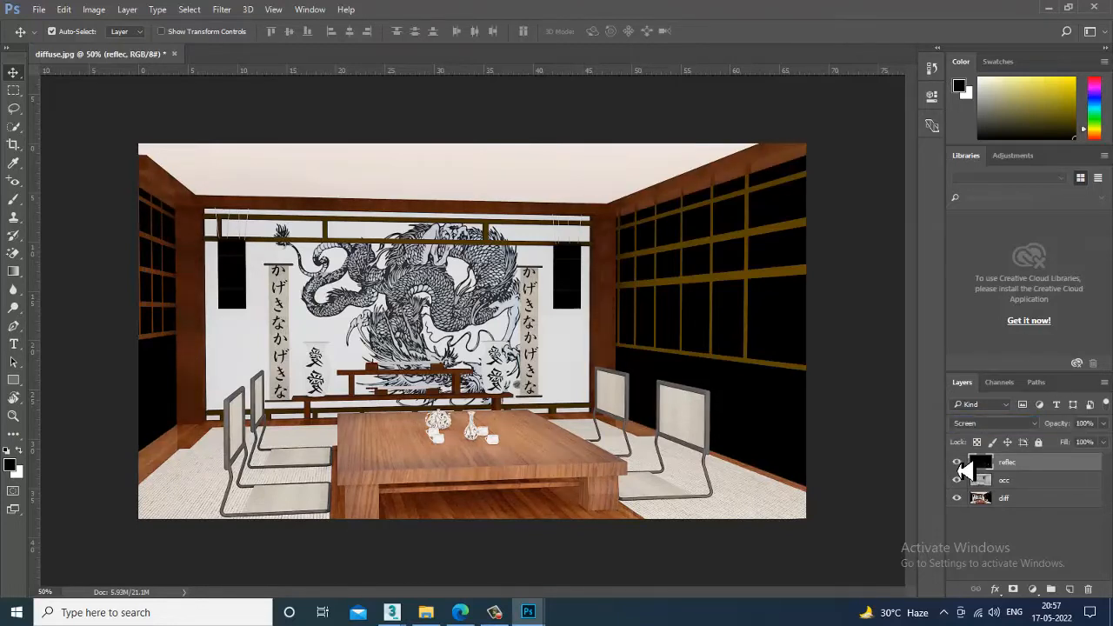
pyautogui.click(959, 463)
pyautogui.click(959, 463)
pyautogui.click(959, 464)
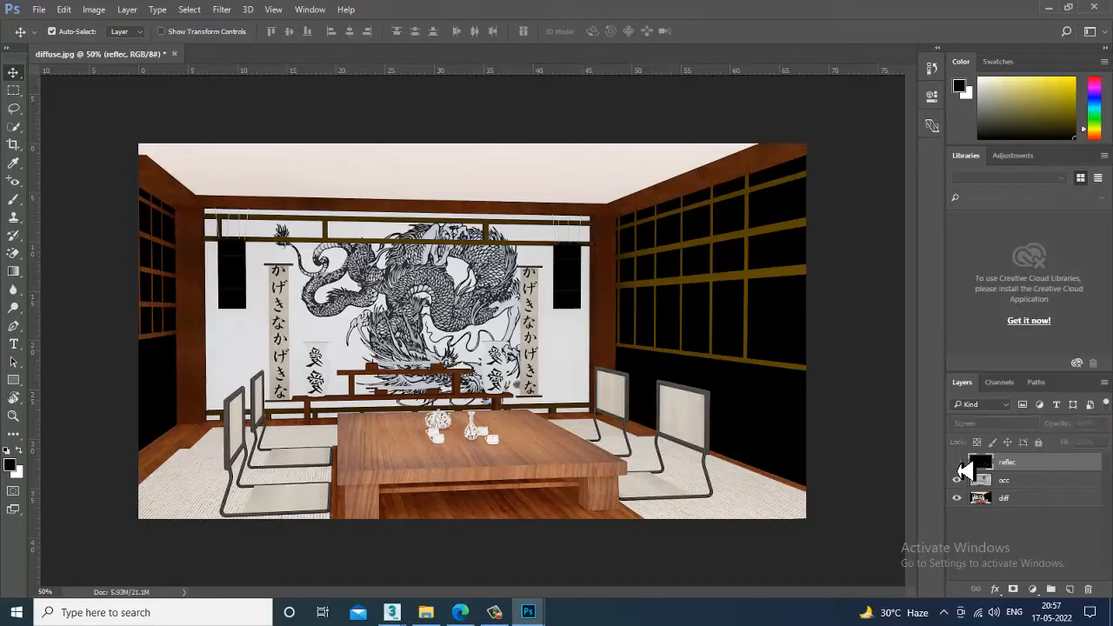
pyautogui.click(959, 464)
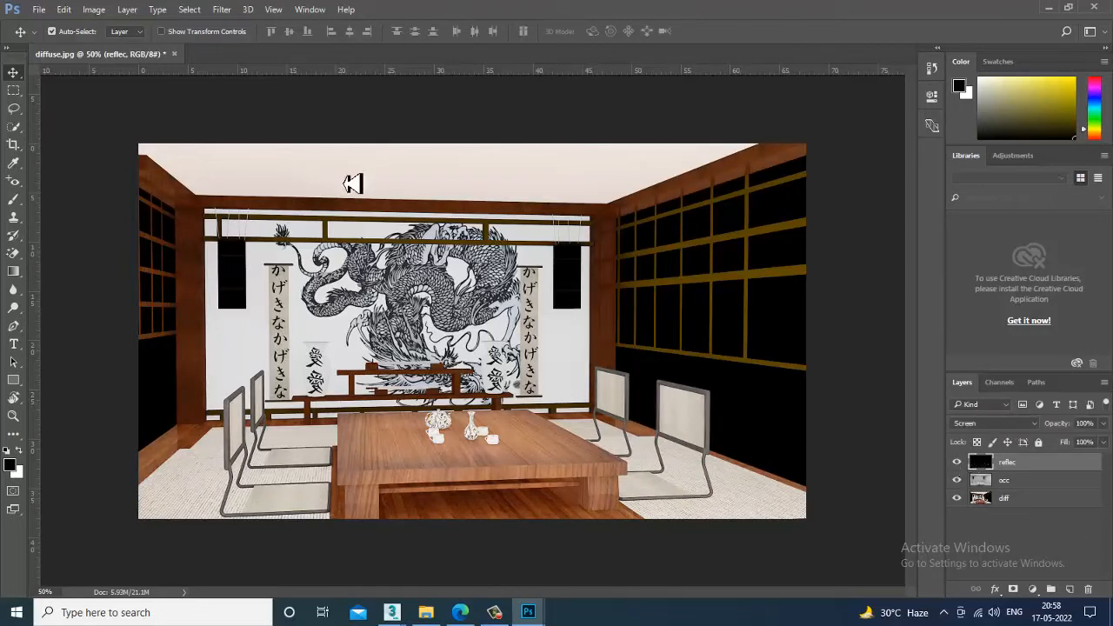
# Open the refraction image from the pass folder and unlock its Background layer.
pyautogui.click(39, 10)
pyautogui.click(54, 40)
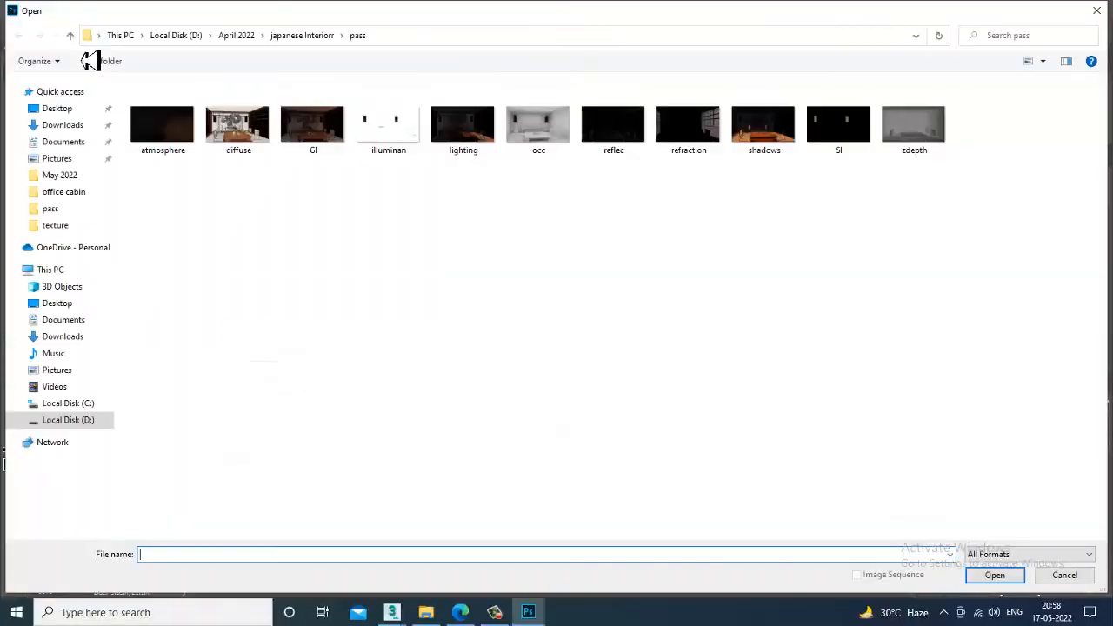
pyautogui.doubleClick(693, 148)
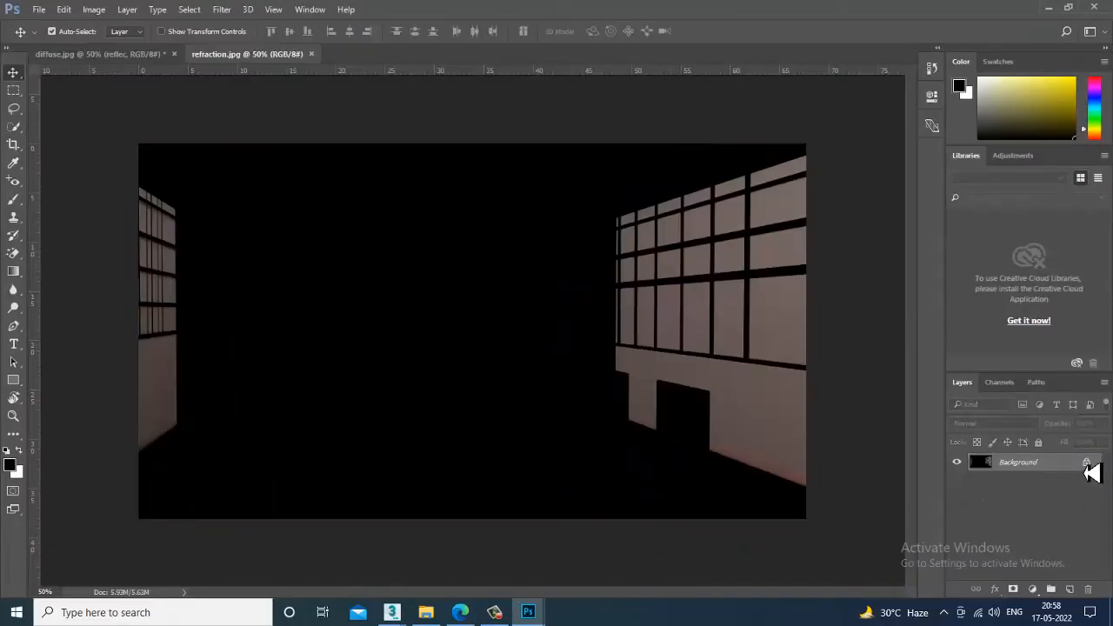
pyautogui.click(1086, 462)
# Copy the refraction.jpg layer into diffuse.jpg, aligned exactly over the image, and rename it refraction.
pyautogui.moveTo(287, 57); pyautogui.dragTo(789, 435)
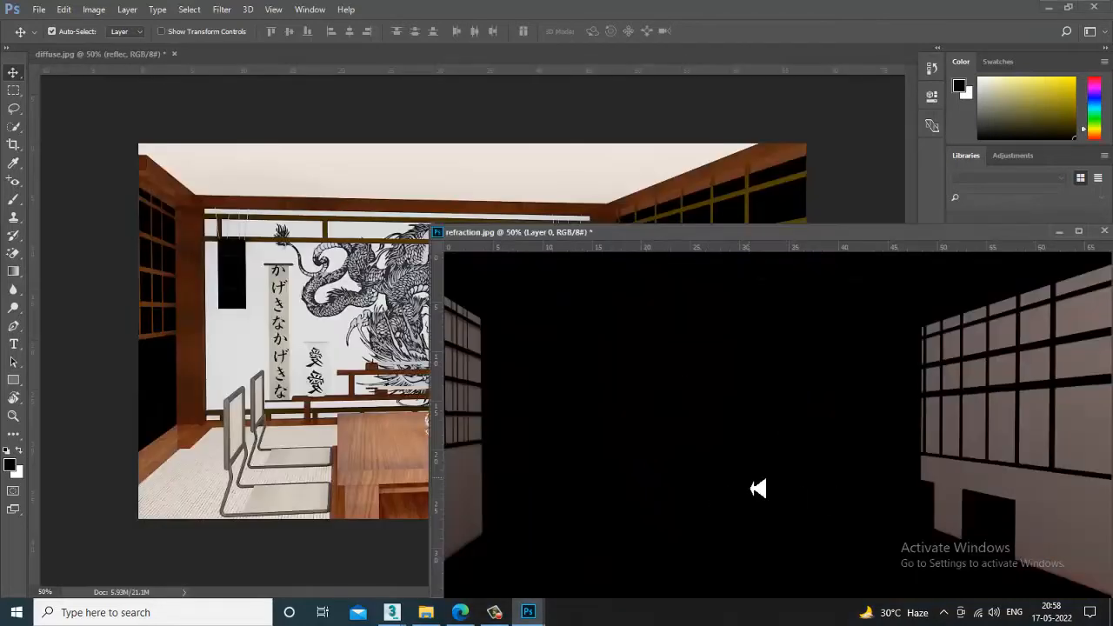
pyautogui.moveTo(756, 478); pyautogui.dragTo(473, 368)
pyautogui.click(1060, 232)
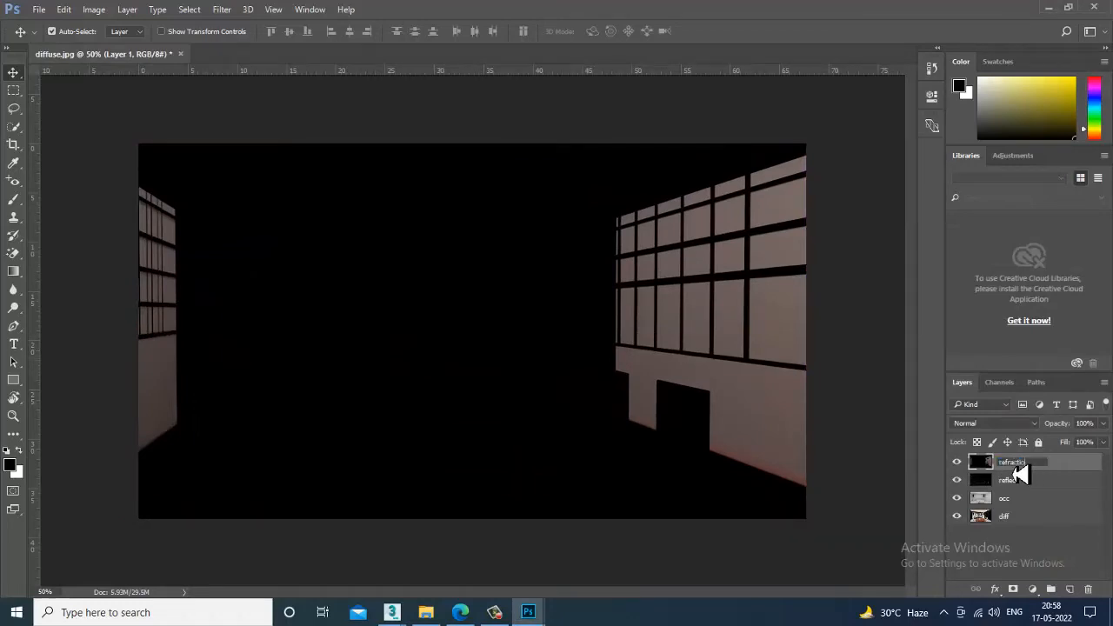
# Step through the refraction layer's blend modes, including Color Burn and Soft Light, and set it to Screen.
pyautogui.click(983, 424)
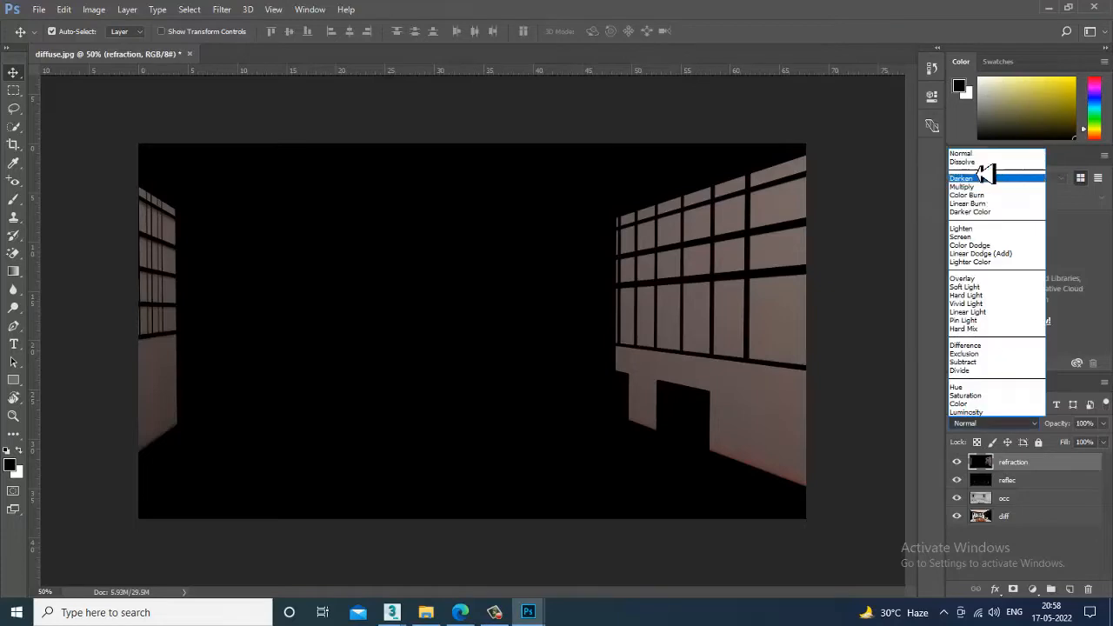
pyautogui.click(985, 172)
pyautogui.press('Down')
pyautogui.press('Down')
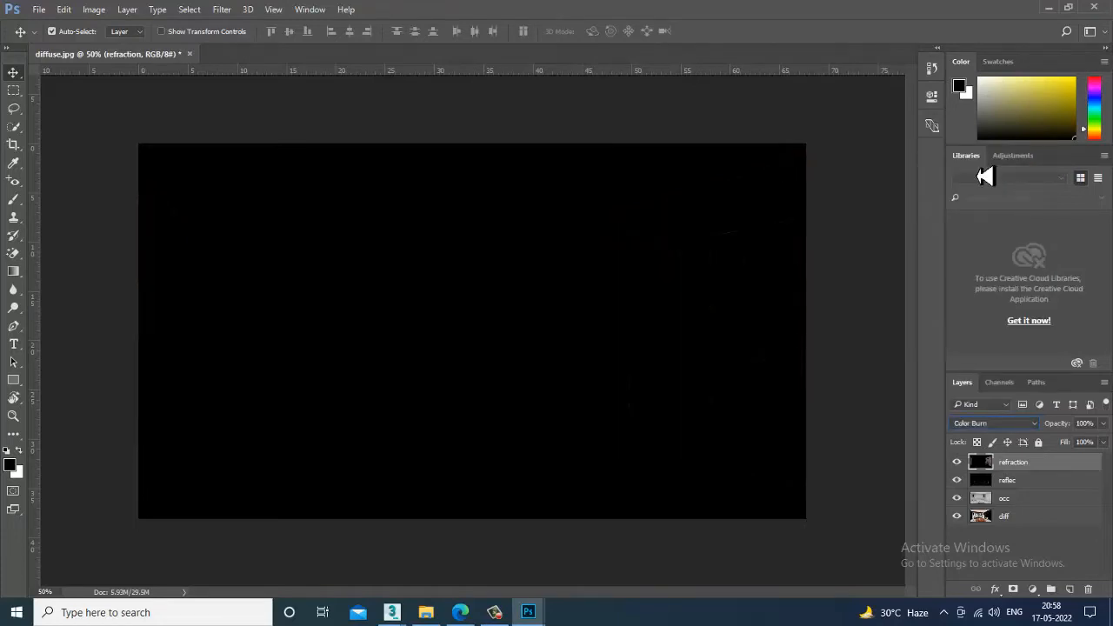
pyautogui.press('Down')
pyautogui.press('Down')
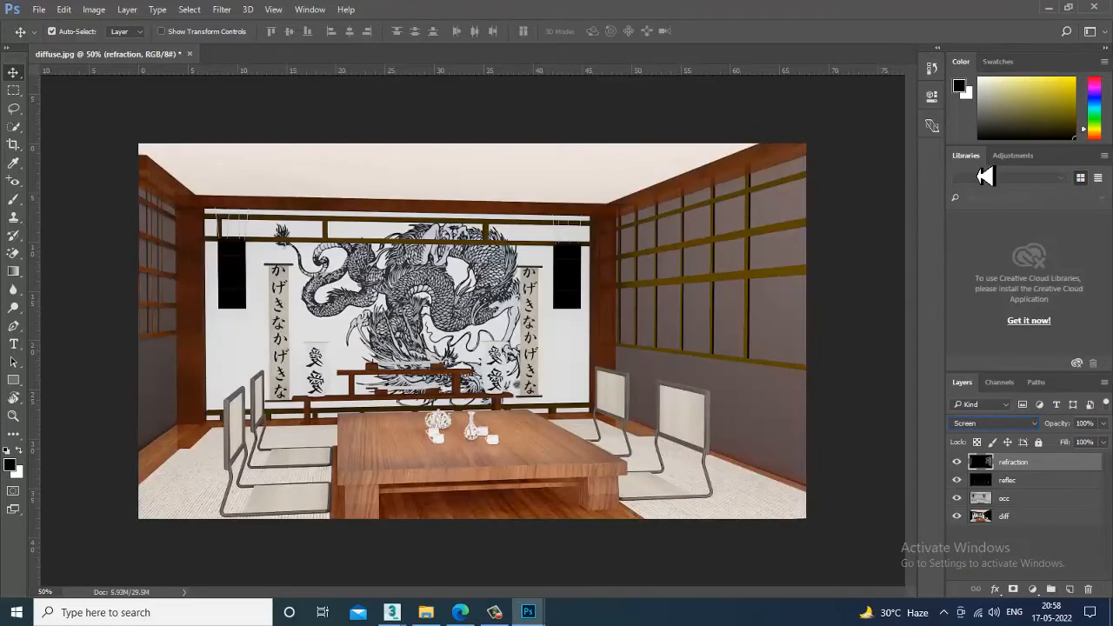
pyautogui.press('Down')
pyautogui.press('Down')
pyautogui.press('Down')
pyautogui.press('Down')
pyautogui.press('Up')
pyautogui.press('Up')
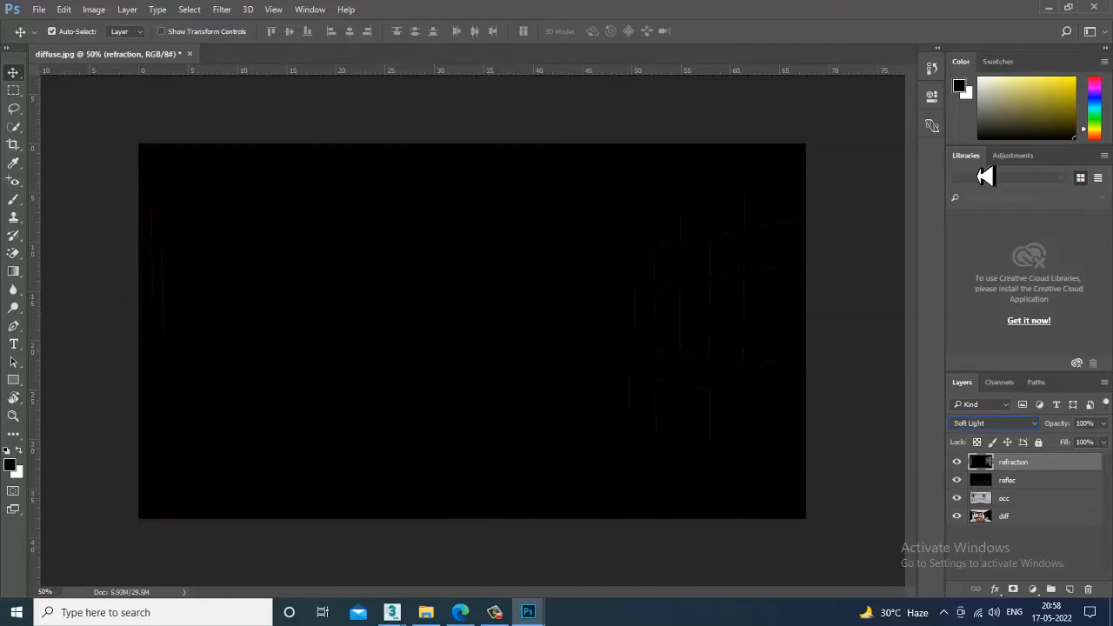
pyautogui.press('Up')
pyautogui.press('Up')
pyautogui.press('Up')
pyautogui.press('Up')
pyautogui.press('Up')
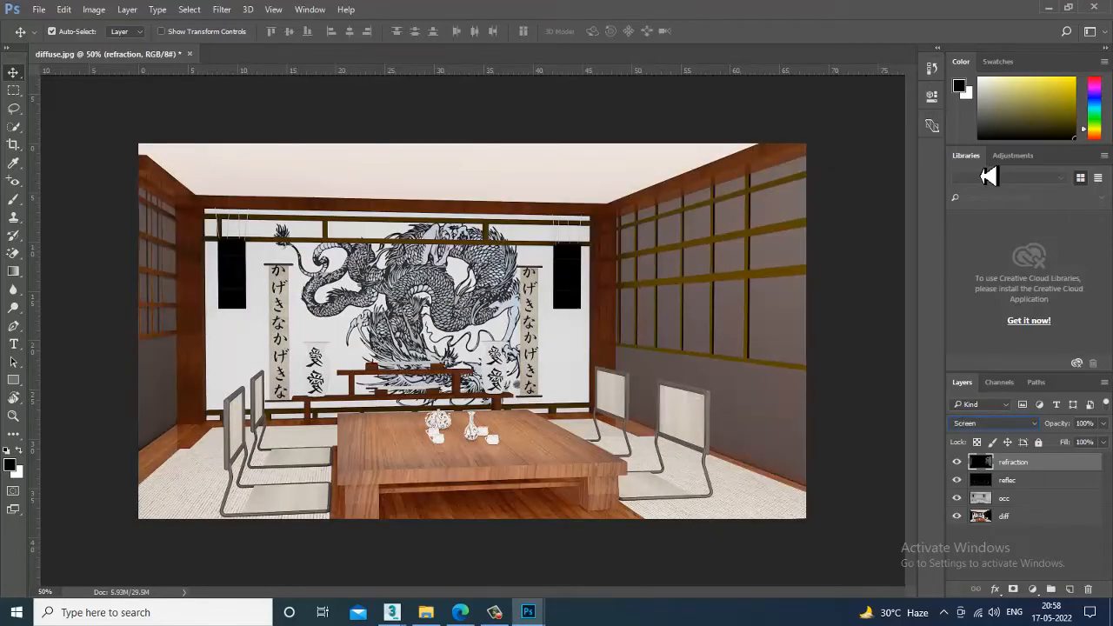
# Compare the image with and without the refraction layer by toggling its visibility, leaving the layer shown.
pyautogui.click(957, 465)
pyautogui.click(958, 464)
pyautogui.click(958, 463)
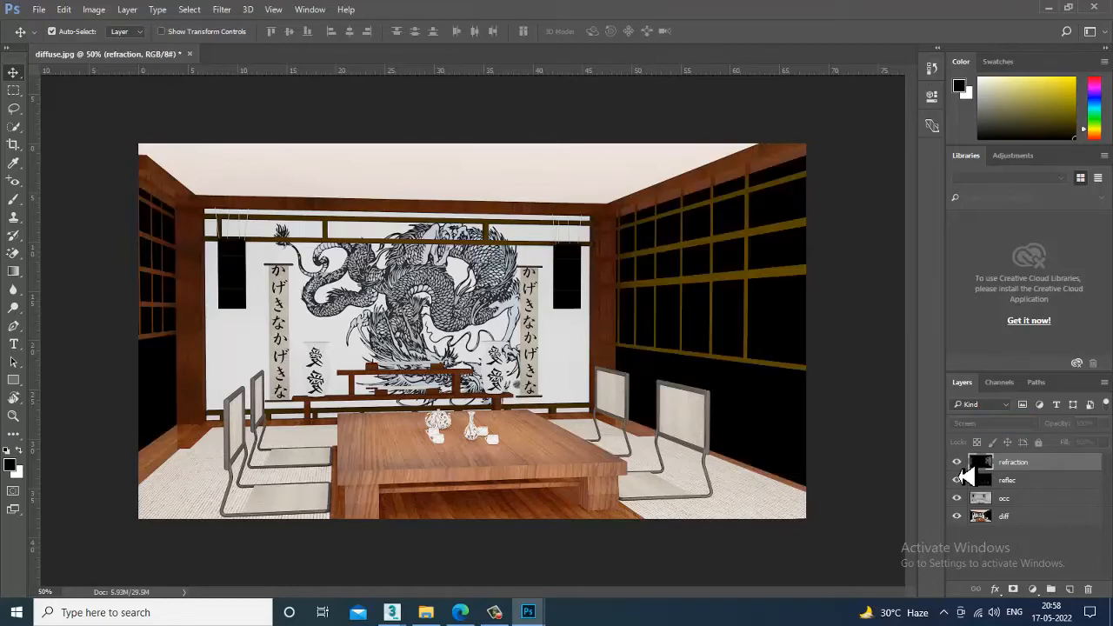
pyautogui.click(957, 463)
pyautogui.click(957, 464)
pyautogui.click(957, 464)
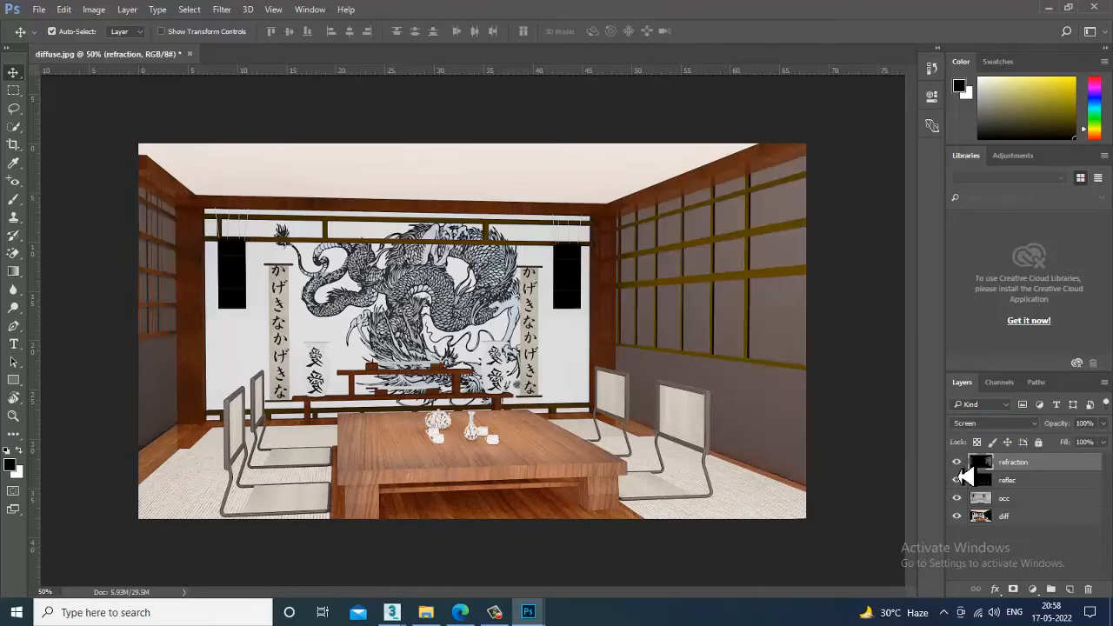
# Open the SI image from the pass folder.
pyautogui.click(39, 8)
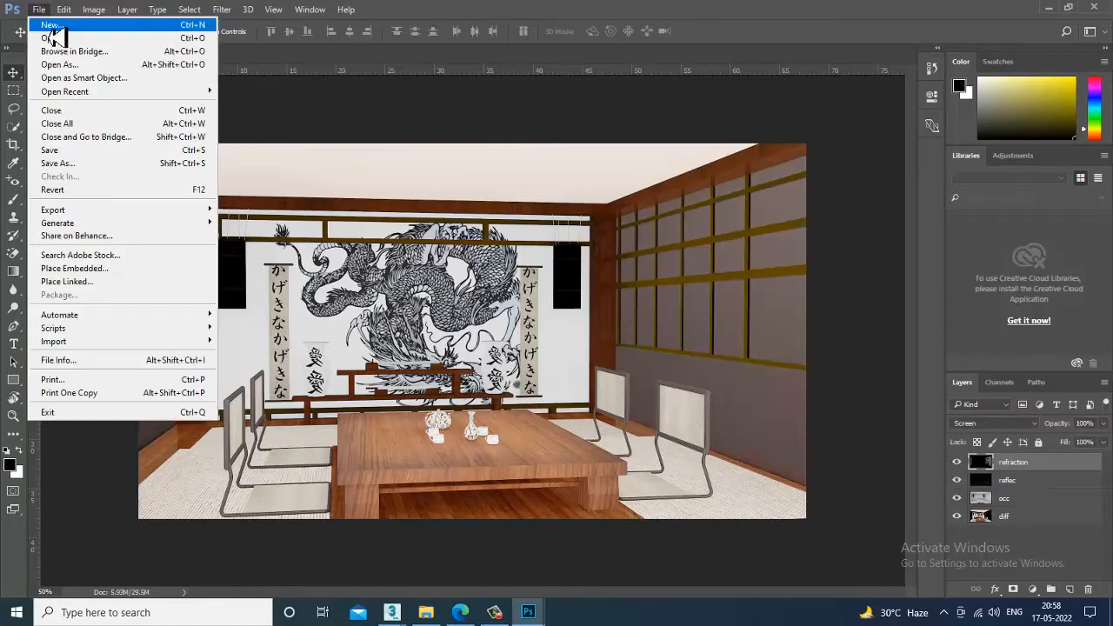
pyautogui.press('Escape')
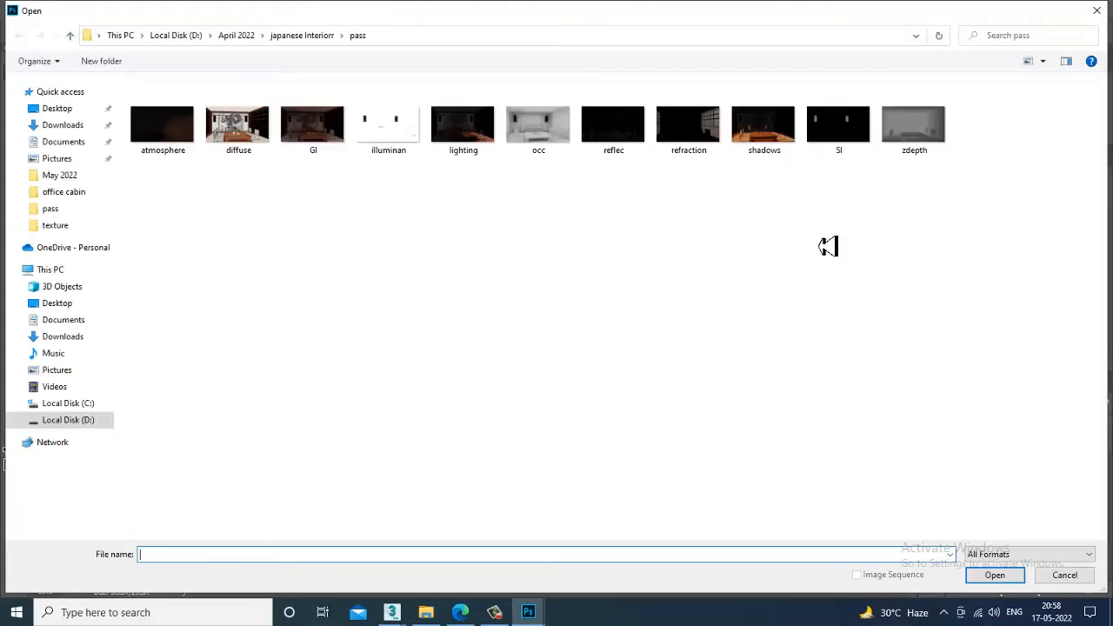
pyautogui.doubleClick(837, 124)
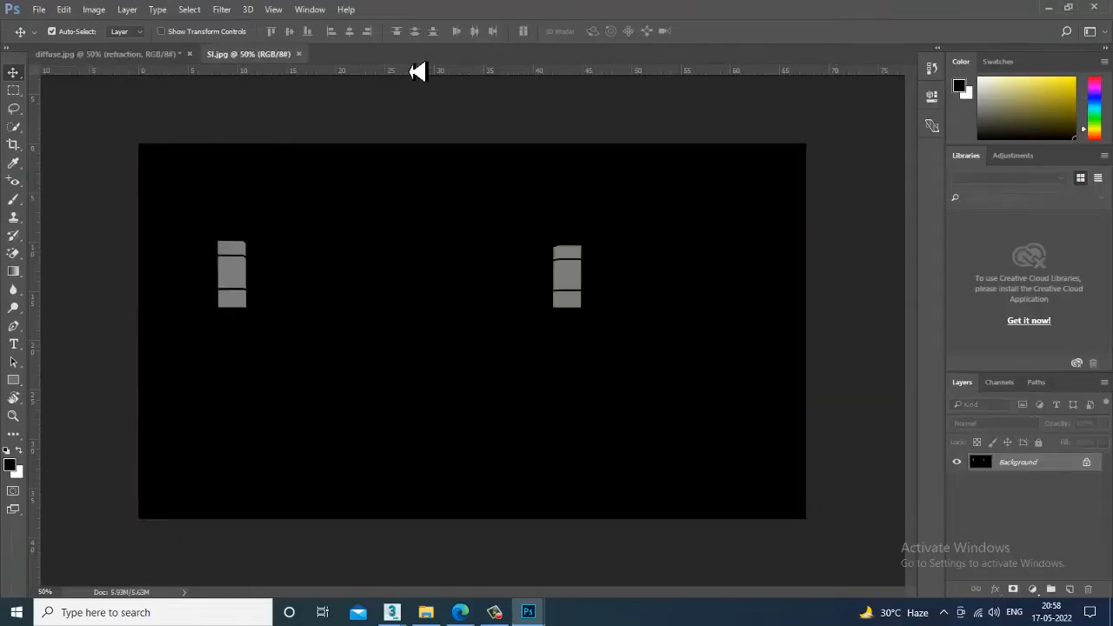
# Copy the SI.jpg image into diffuse.jpg as a layer, aligned exactly over the picture, and rename it SI.
pyautogui.moveTo(264, 56); pyautogui.dragTo(602, 230)
pyautogui.moveTo(881, 469); pyautogui.dragTo(428, 344)
pyautogui.moveTo(973, 235); pyautogui.dragTo(668, 223)
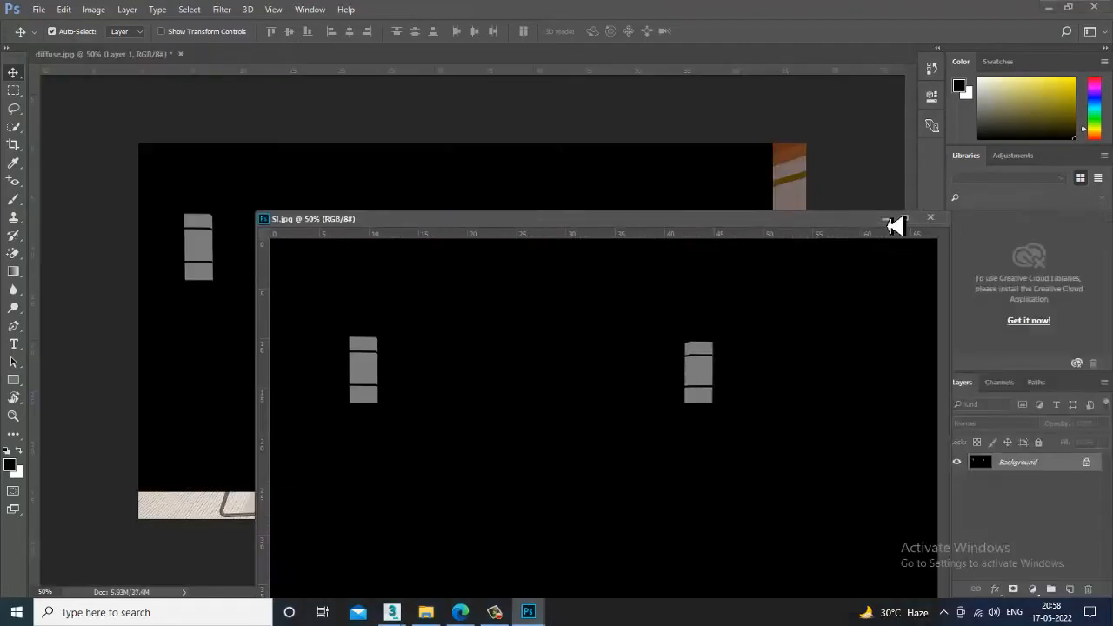
pyautogui.click(889, 220)
pyautogui.moveTo(513, 269); pyautogui.dragTo(546, 297)
pyautogui.moveTo(561, 311); pyautogui.dragTo(538, 304)
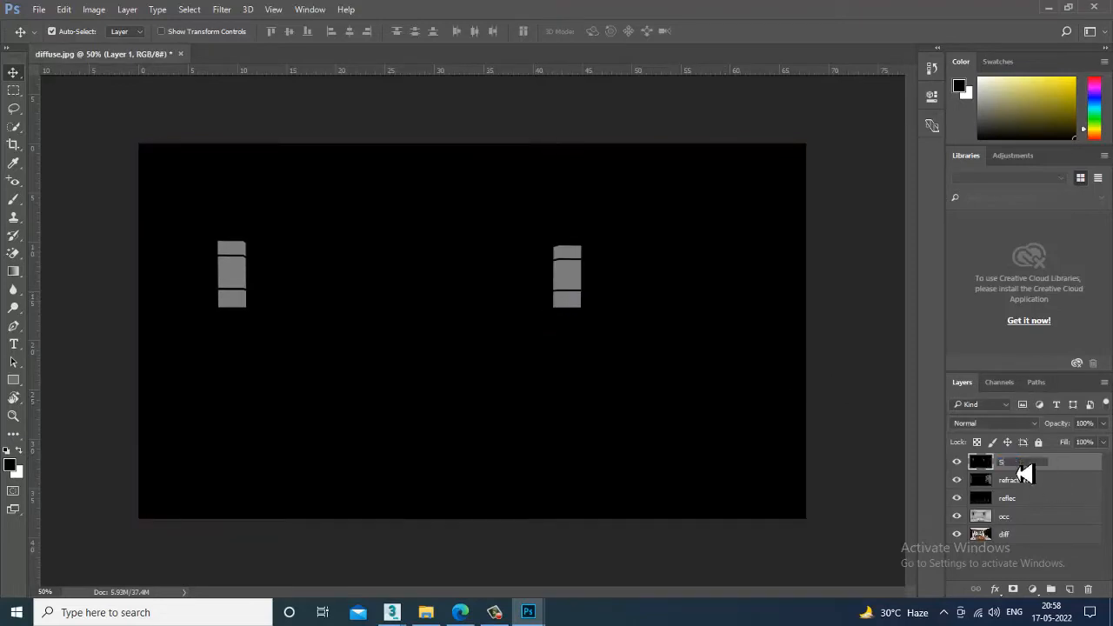
pyautogui.press('Return')
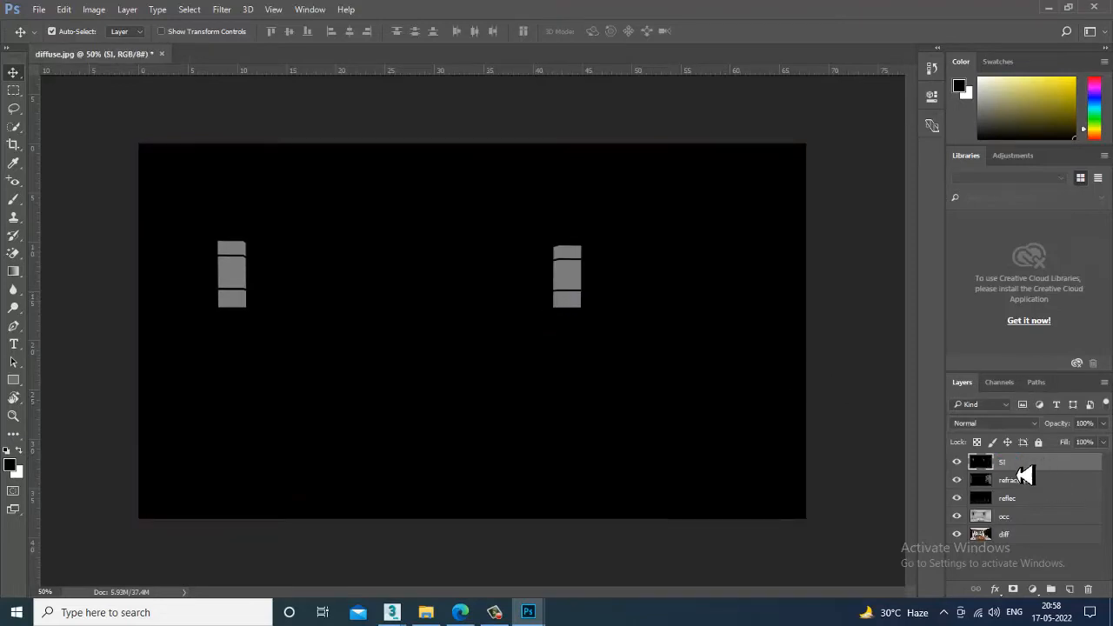
# Step through the SI layer's blend modes, set it to Lighten, and compare the image with and without the layer.
pyautogui.click(986, 423)
pyautogui.click(1000, 170)
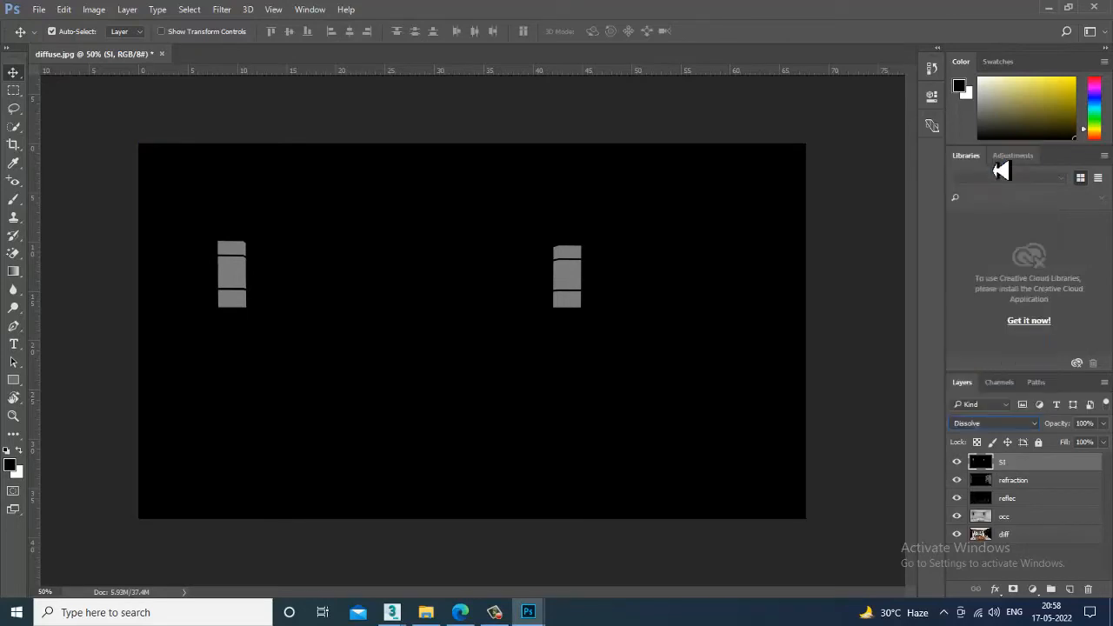
pyautogui.press('Down')
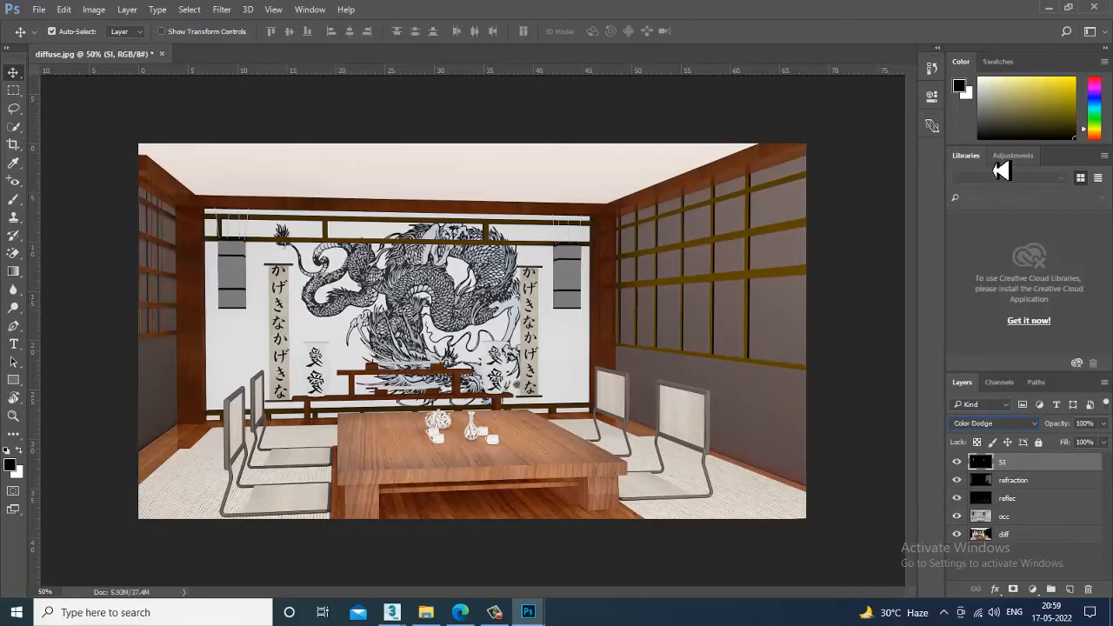
pyautogui.press('Down')
pyautogui.press('Down')
pyautogui.press('Down')
pyautogui.press('Down')
pyautogui.press('Down')
pyautogui.press('Down')
pyautogui.press('Down')
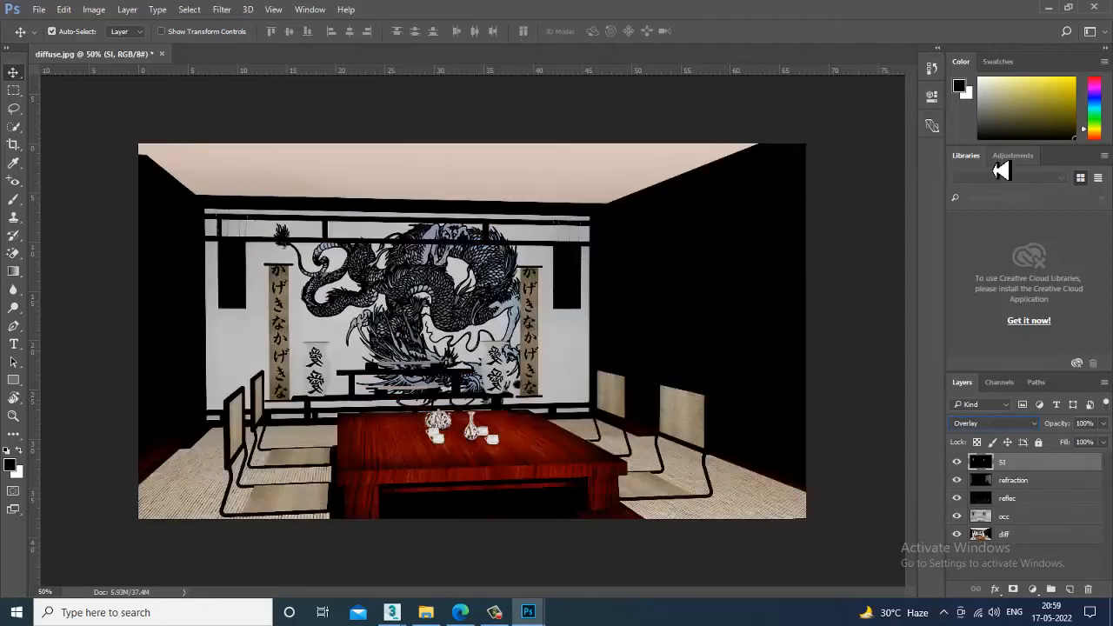
pyautogui.press('Down')
pyautogui.press('Down')
pyautogui.press('Down')
pyautogui.press('Down')
pyautogui.press('Down')
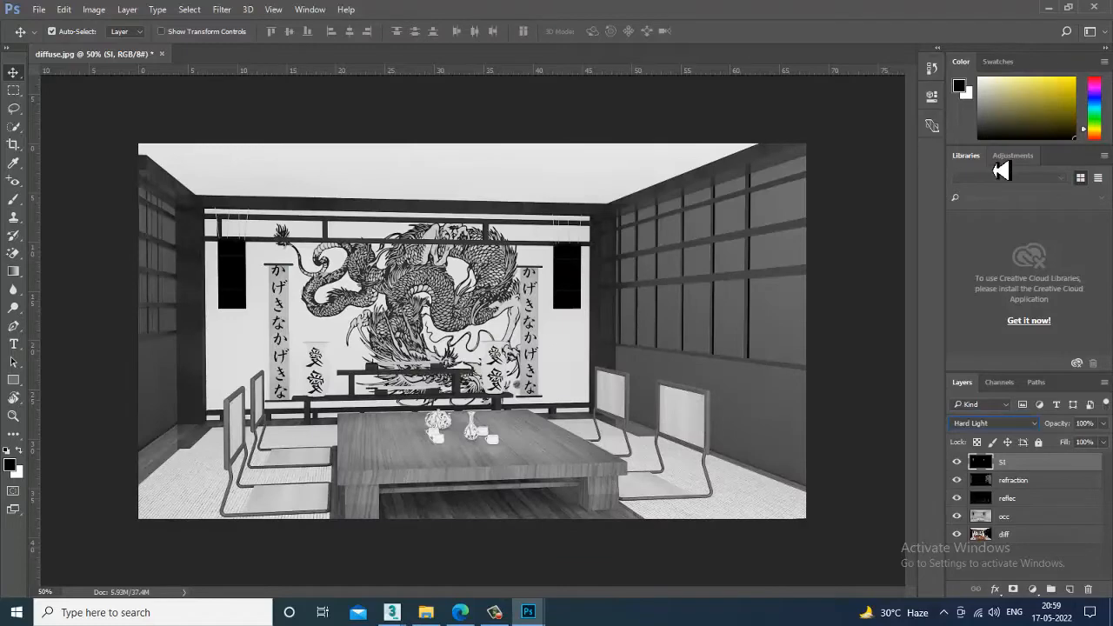
pyautogui.press('Down')
pyautogui.press('Down')
pyautogui.press('Down')
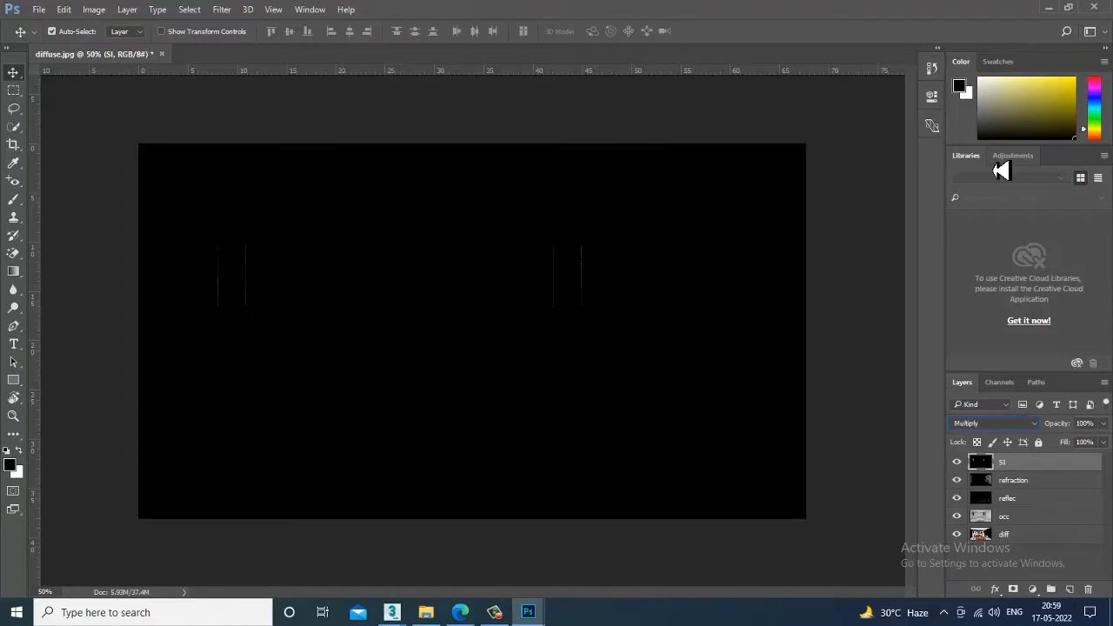
pyautogui.press('Down')
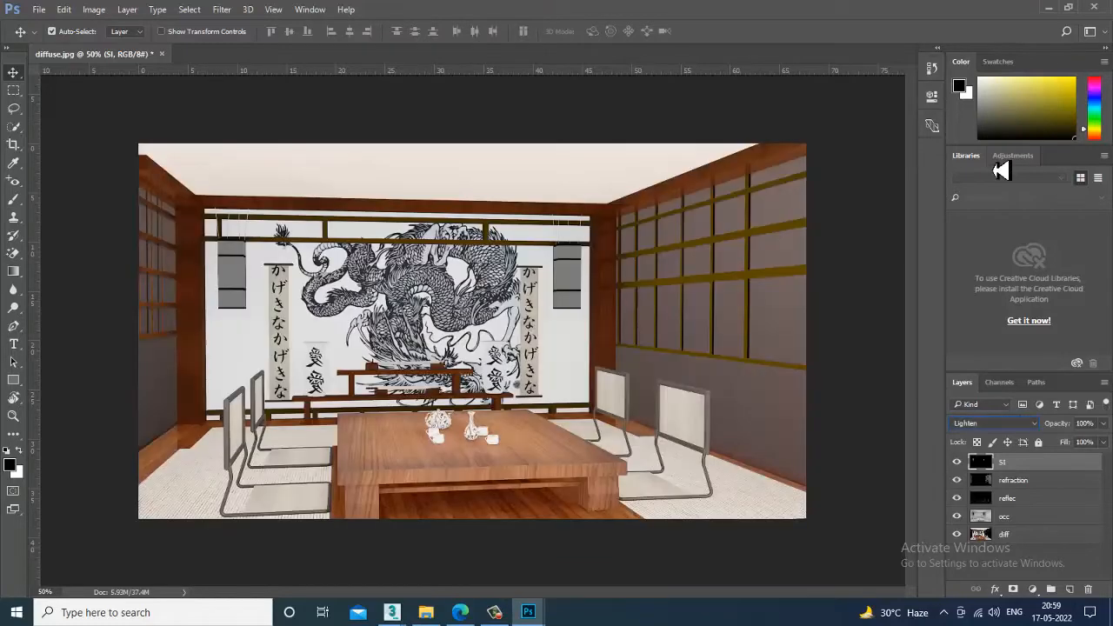
pyautogui.press('Up')
pyautogui.press('Up')
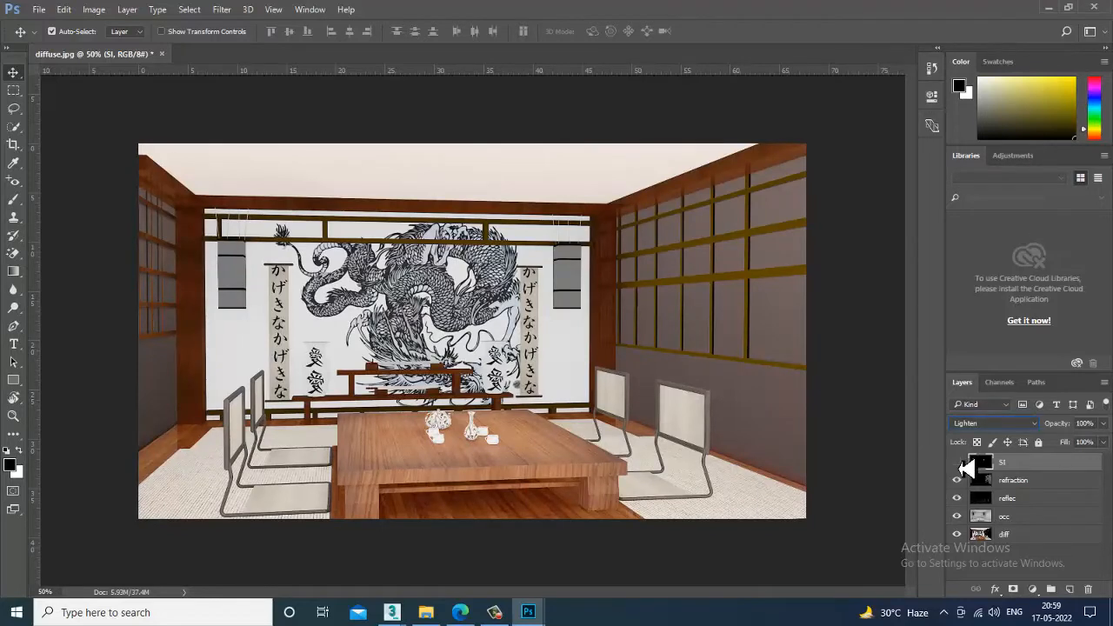
pyautogui.click(959, 467)
pyautogui.click(959, 467)
# Open the lighting image from the pass folder and unlock its background layer.
pyautogui.click(39, 15)
pyautogui.click(69, 41)
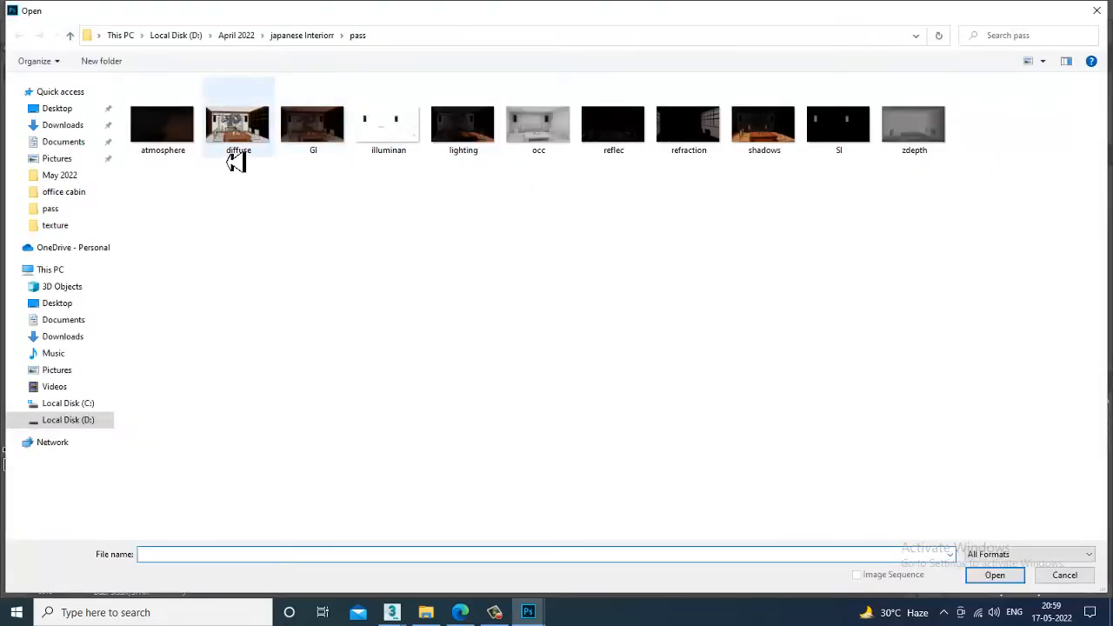
pyautogui.click(471, 132)
pyautogui.doubleClick(470, 132)
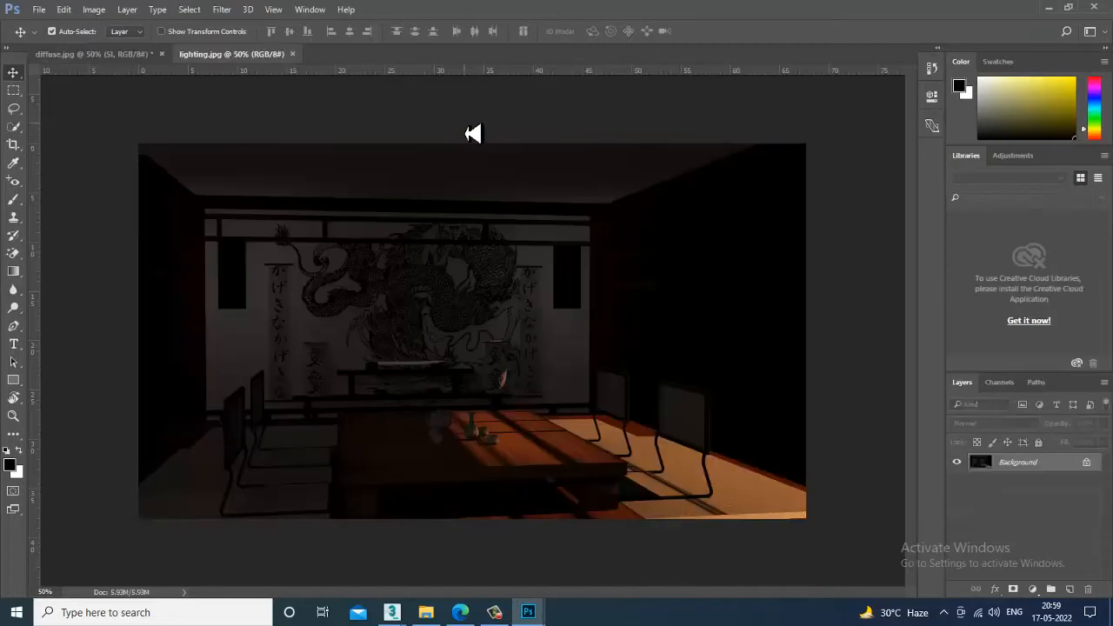
pyautogui.click(1088, 462)
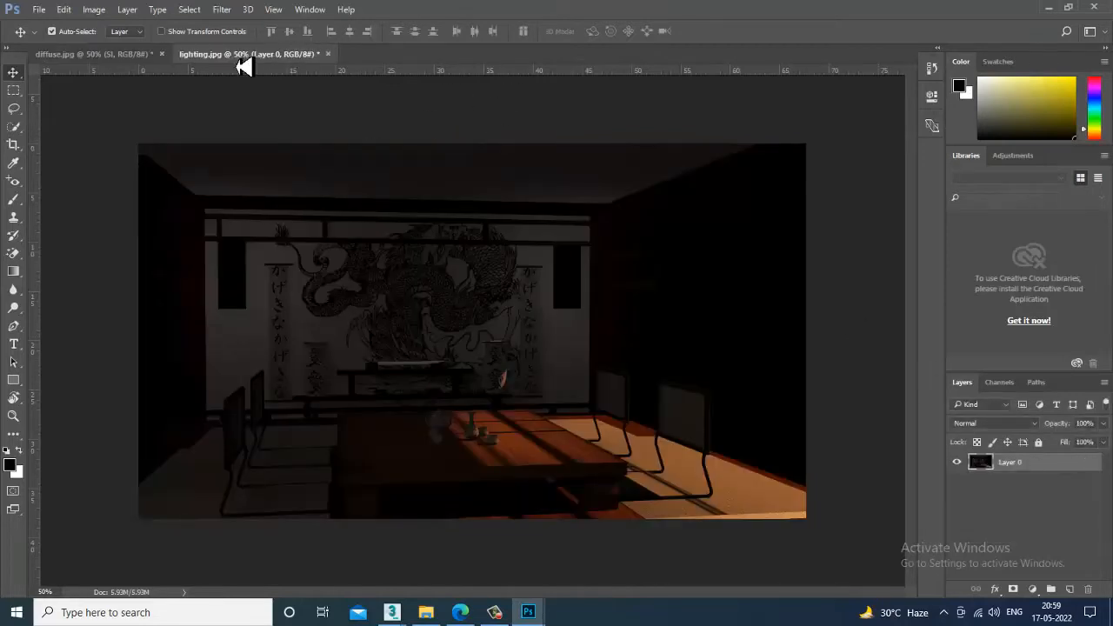
# Copy the lighting.jpg layer into diffuse.jpg, aligned exactly over the image, and rename it light.
pyautogui.moveTo(260, 64); pyautogui.dragTo(1018, 479)
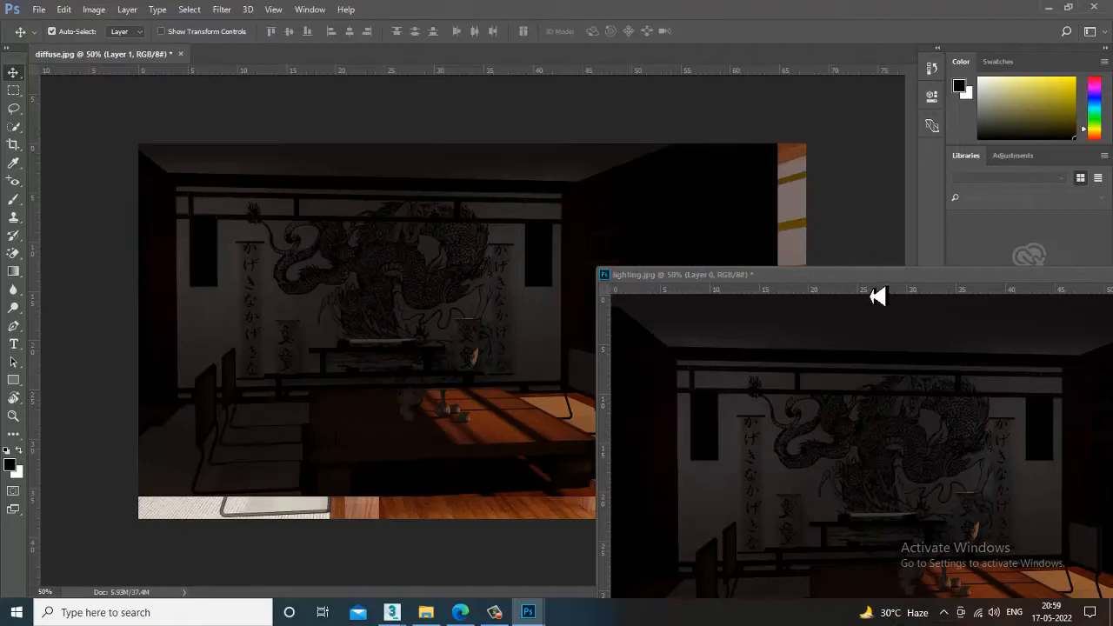
pyautogui.moveTo(891, 277); pyautogui.dragTo(306, 262)
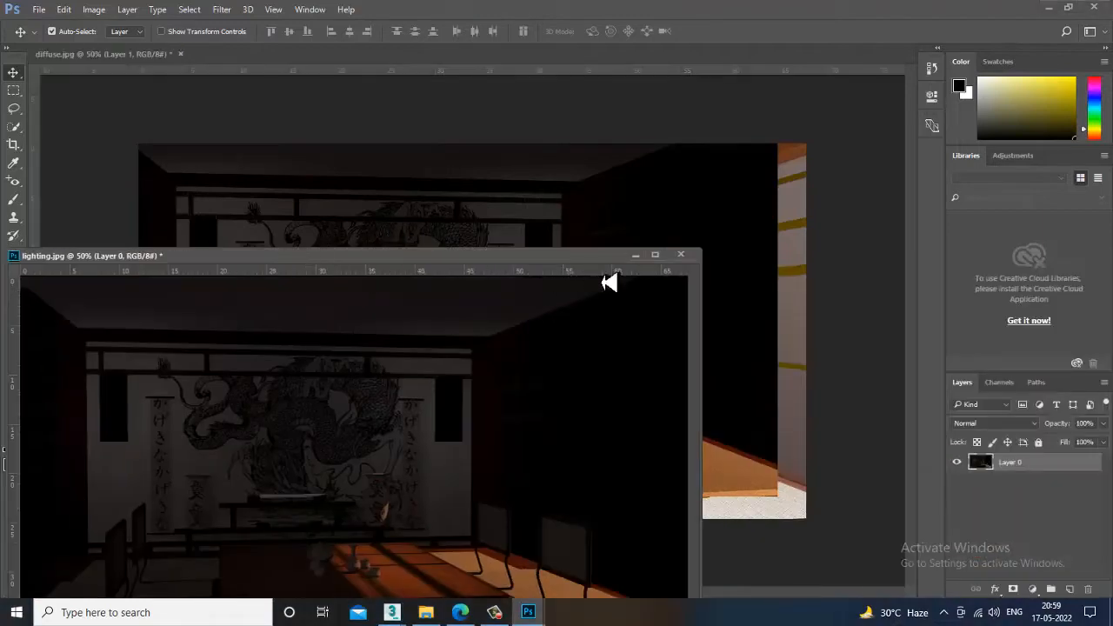
pyautogui.click(642, 257)
pyautogui.moveTo(334, 357); pyautogui.dragTo(364, 380)
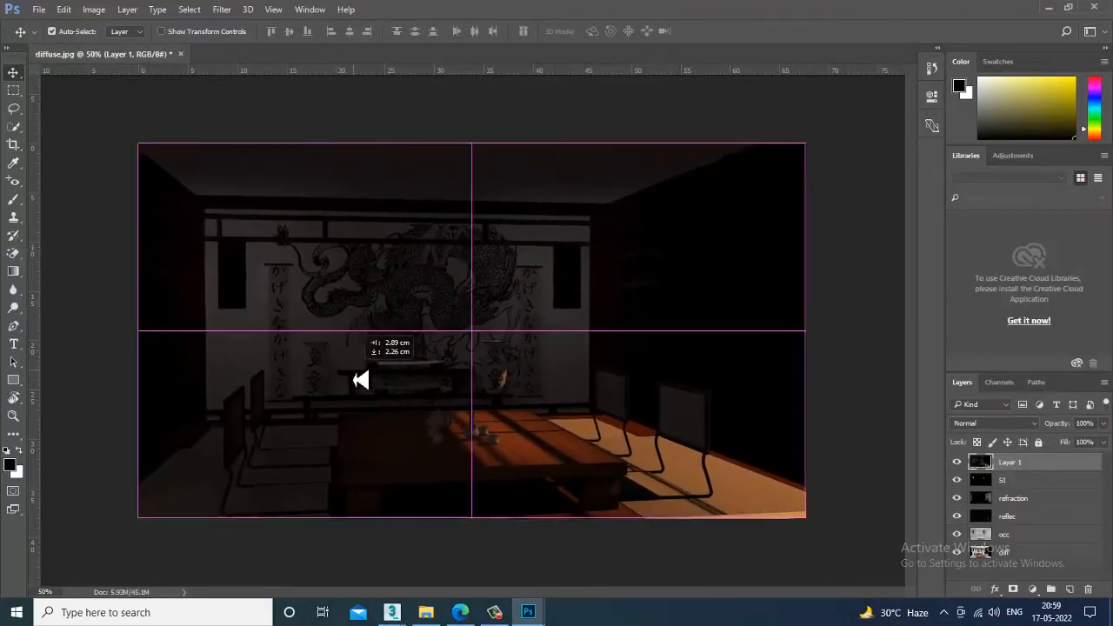
pyautogui.click(992, 424)
pyautogui.click(1022, 470)
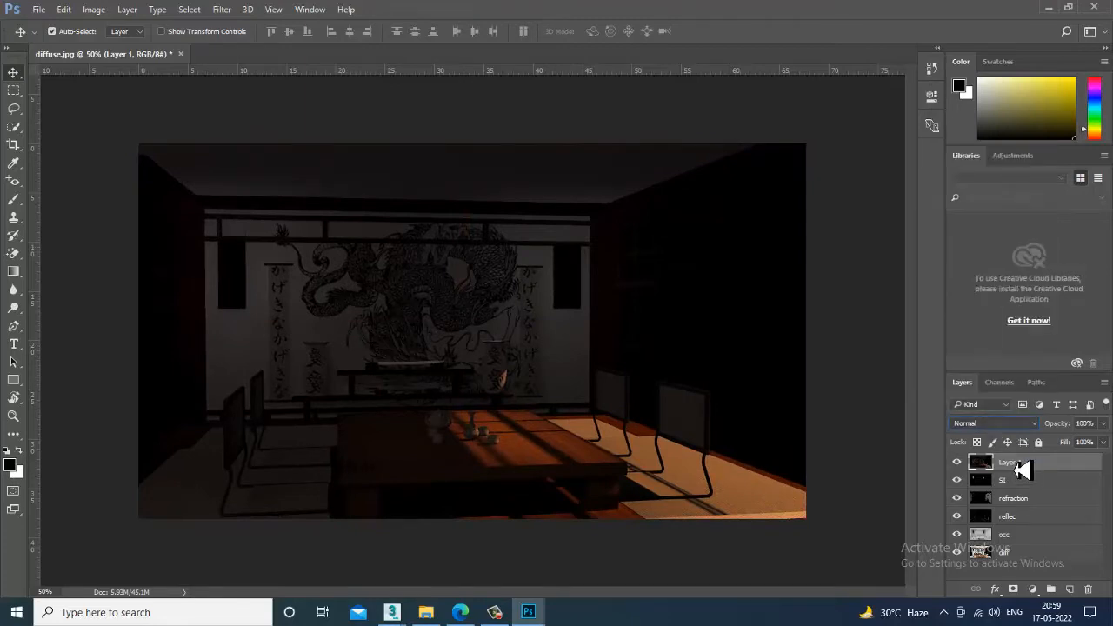
pyautogui.doubleClick(1020, 466)
pyautogui.write('light')
pyautogui.press('Return')
# Try the light layer's blend modes one after another, from Normal through Overlay, Soft Light and Hard Mix to Luminosity.
pyautogui.click(981, 428)
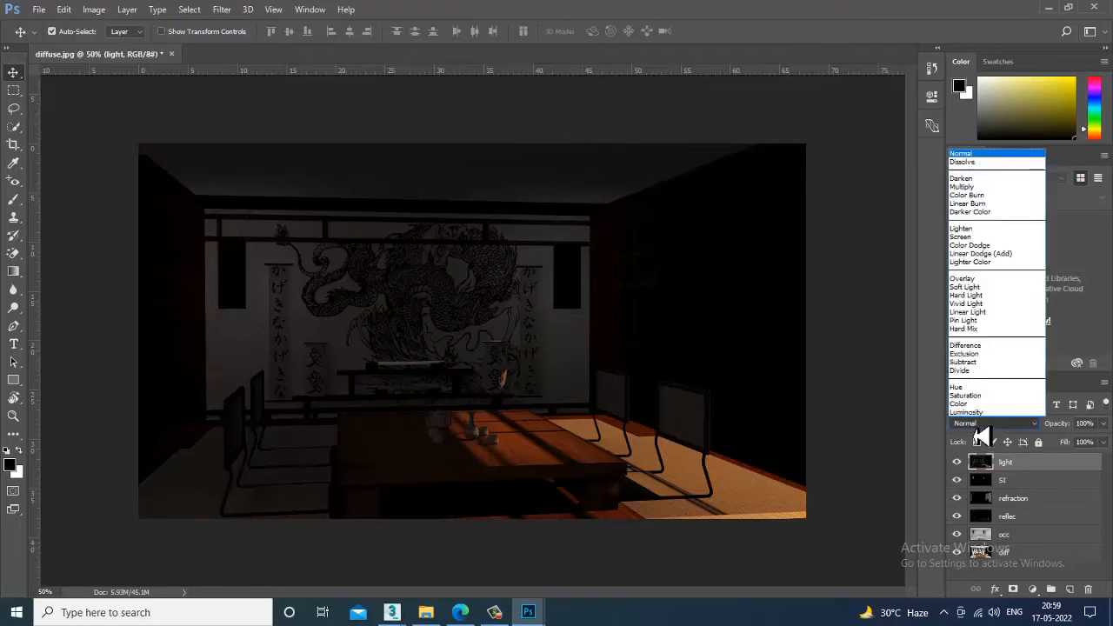
pyautogui.click(997, 155)
pyautogui.press('Down')
pyautogui.press('Down')
pyautogui.press('Down')
pyautogui.press('Down')
pyautogui.press('Down')
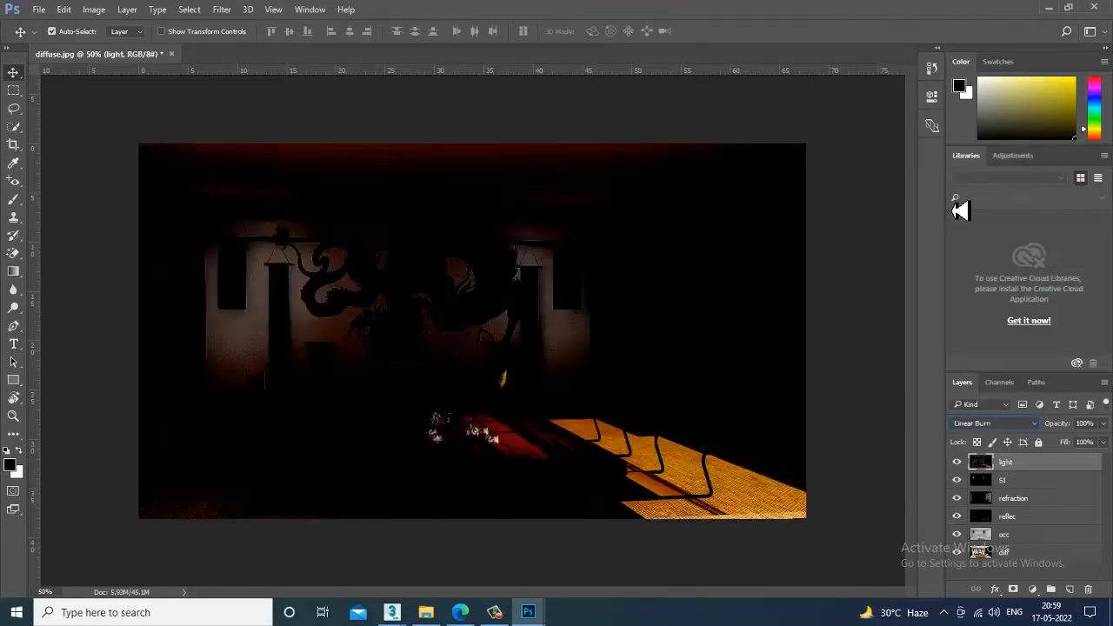
pyautogui.press('Down')
pyautogui.press('Down')
pyautogui.press('Down')
pyautogui.press('Down')
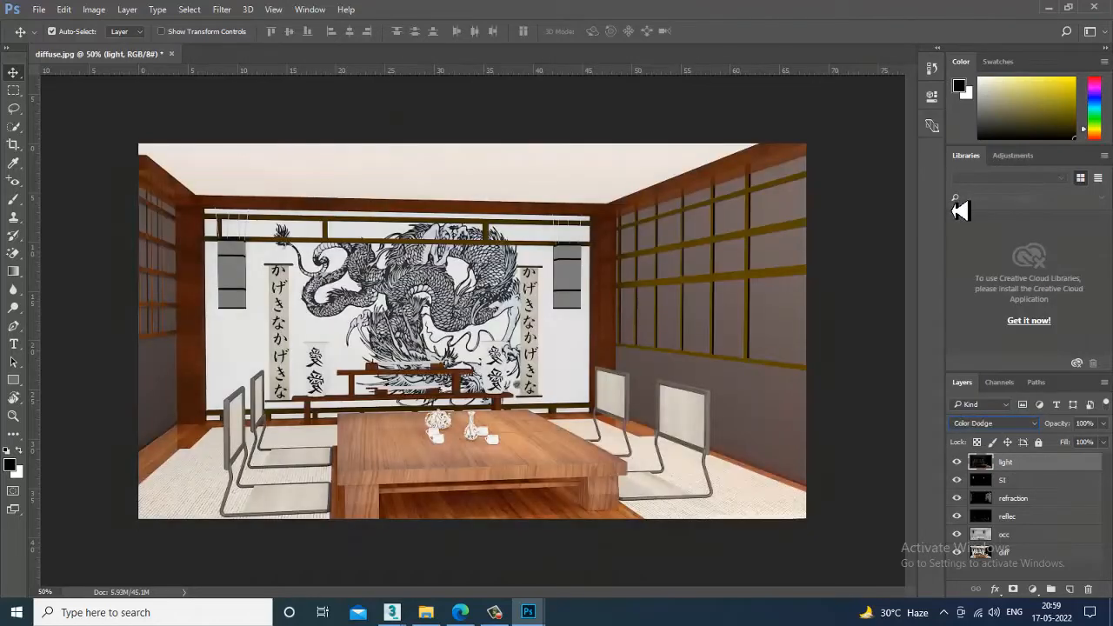
pyautogui.press('Down')
pyautogui.press('Down')
pyautogui.press('Down')
pyautogui.press('Down')
pyautogui.press('Down')
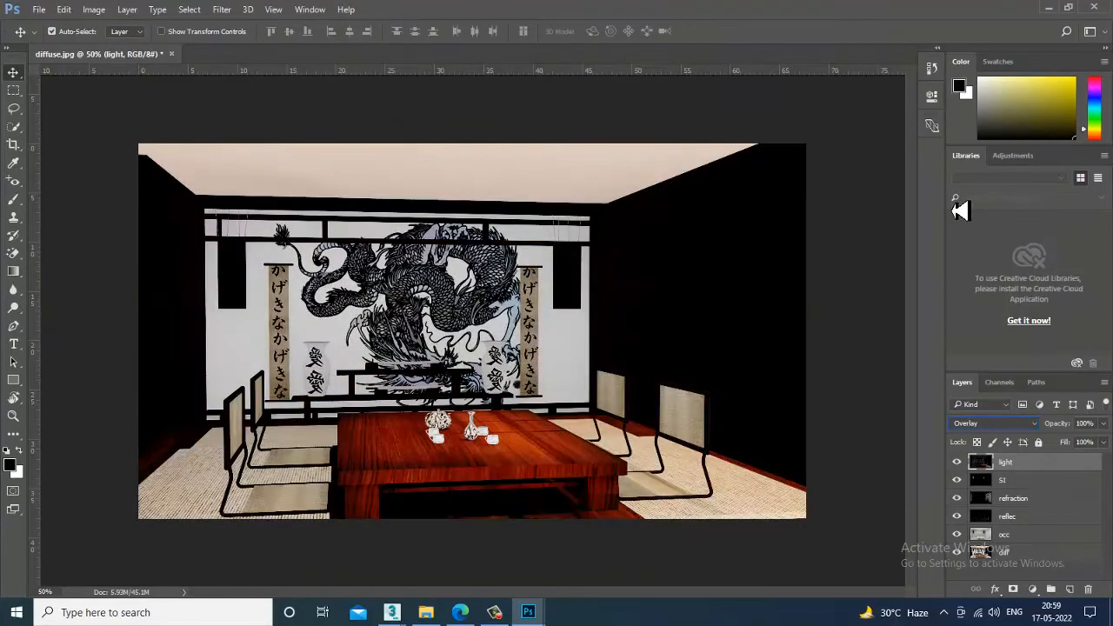
pyautogui.press('Up')
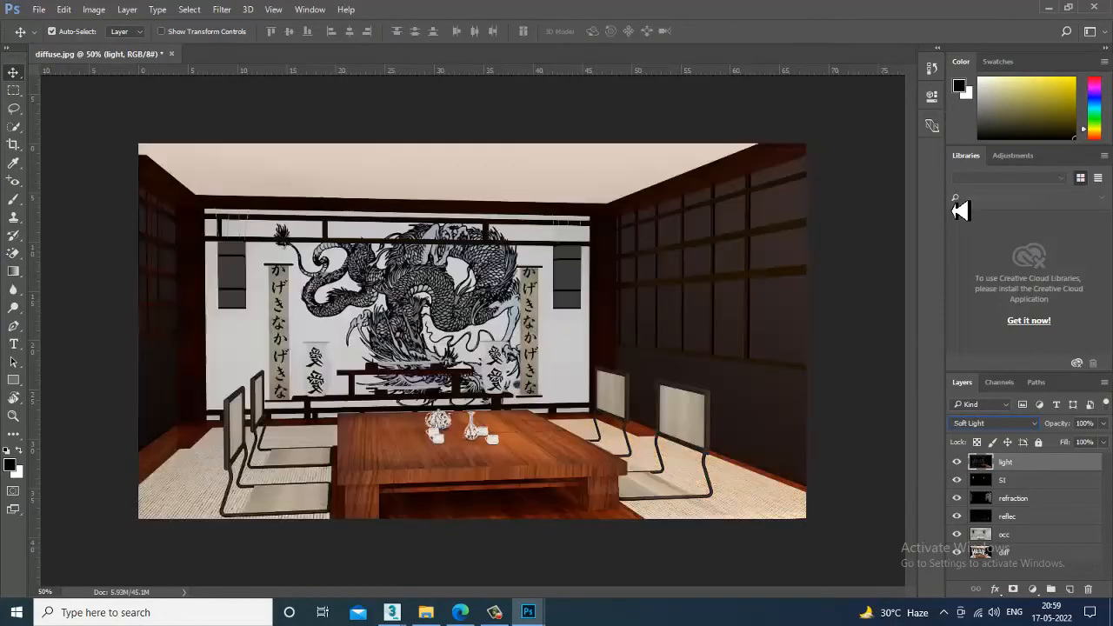
pyautogui.press('Down')
pyautogui.press('Down')
pyautogui.press('Down')
pyautogui.press('Down')
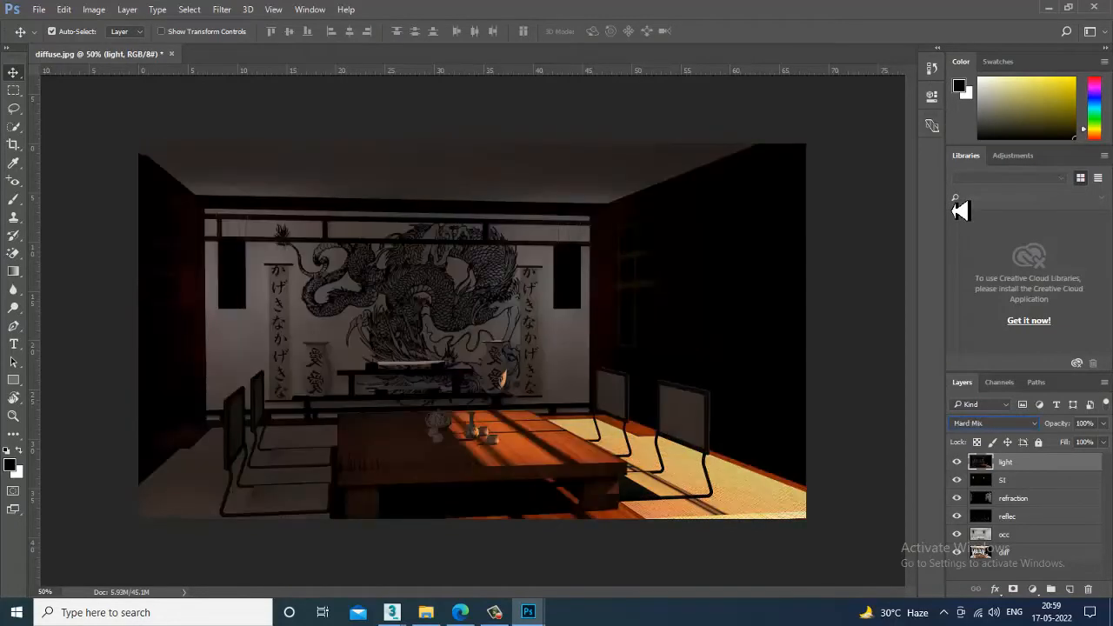
pyautogui.press('Up')
pyautogui.press('Down')
pyautogui.press('Down')
pyautogui.press('Down')
pyautogui.press('Down')
pyautogui.press('Down')
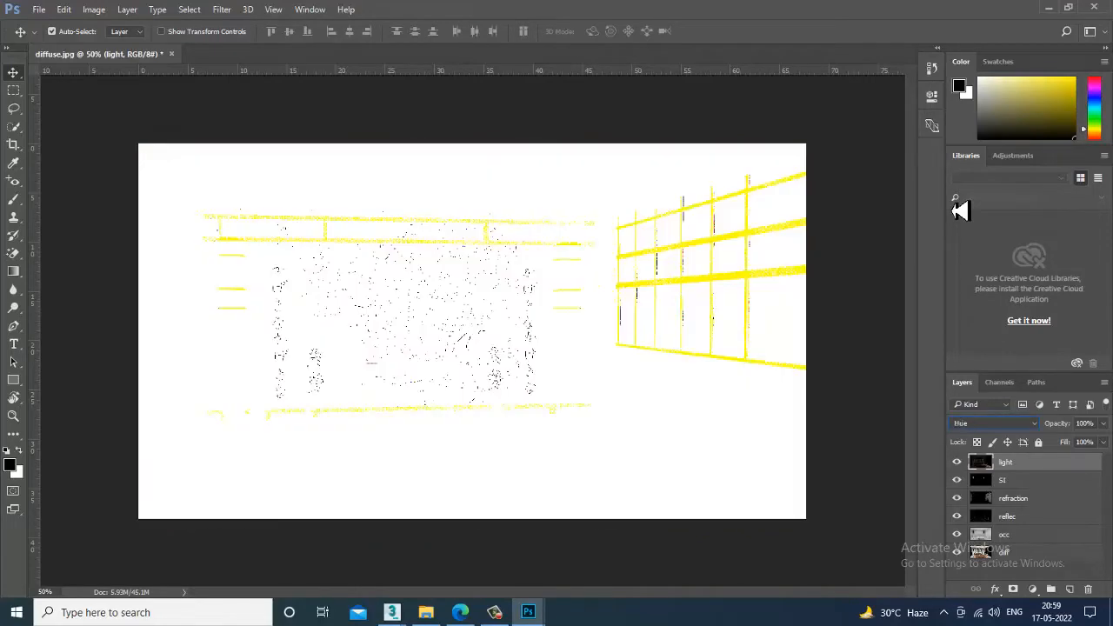
pyautogui.press('Down')
pyautogui.press('Down')
pyautogui.press('Down')
# Set the light layer's blend mode to Color Dodge and compare the image with and without the layer, leaving it shown.
pyautogui.click(994, 424)
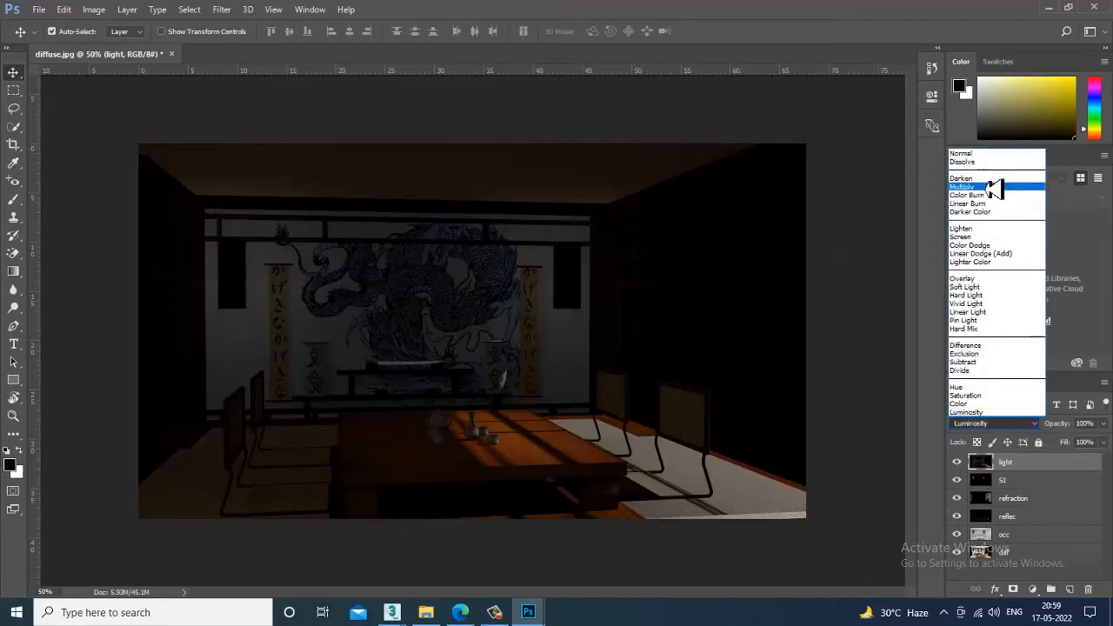
pyautogui.click(985, 154)
pyautogui.press('Down')
pyautogui.press('Down')
pyautogui.press('Down')
pyautogui.press('Down')
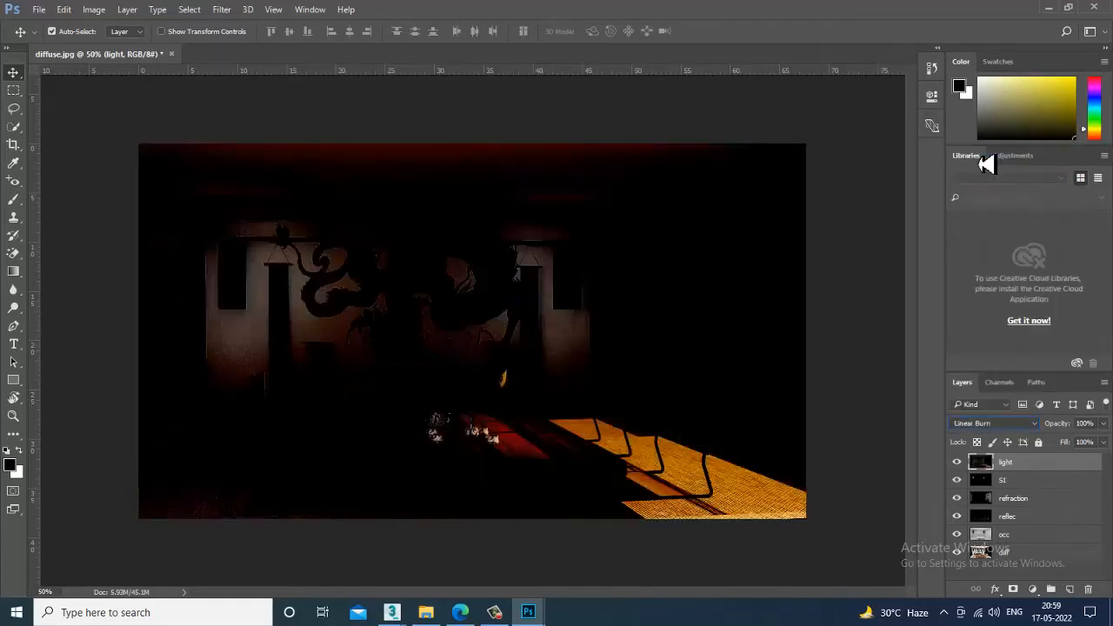
pyautogui.press('Down')
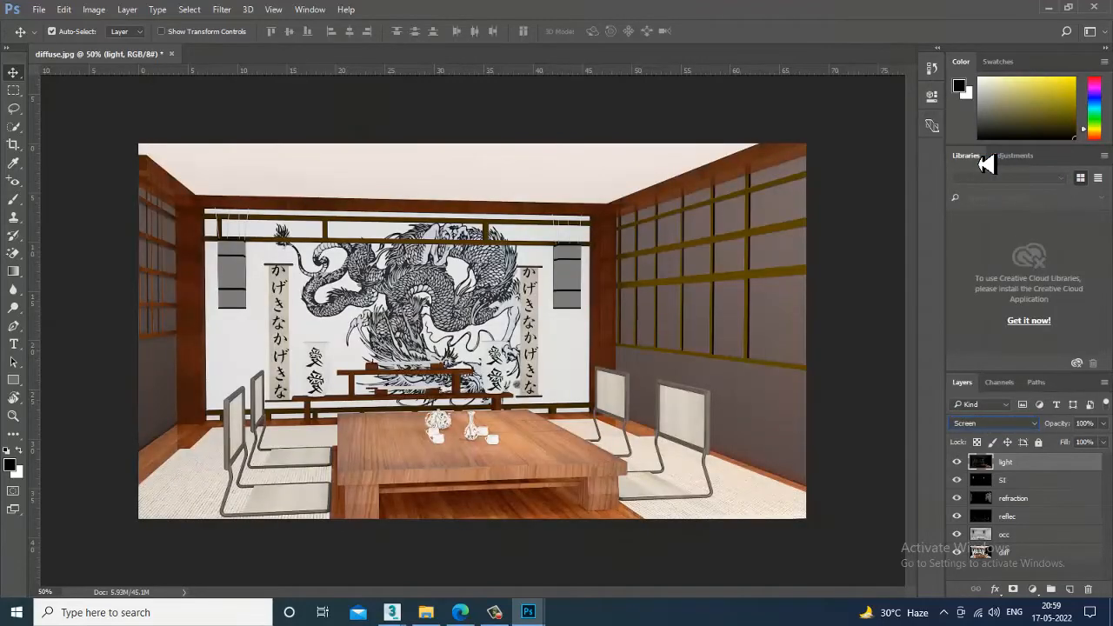
pyautogui.press('Down')
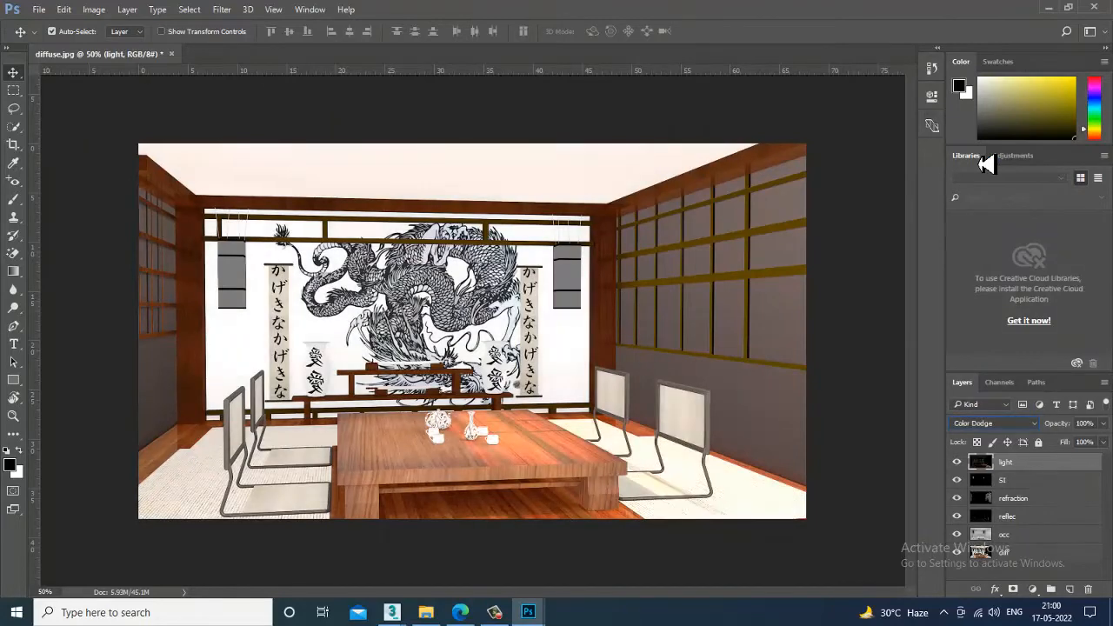
pyautogui.click(957, 462)
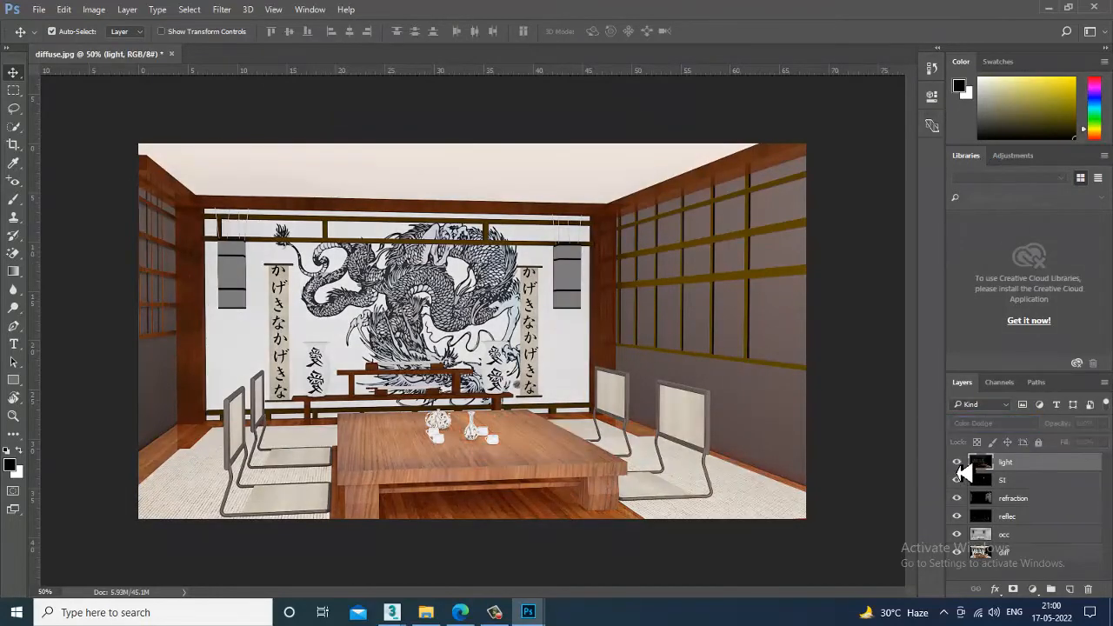
pyautogui.click(956, 462)
# Open the GI image from the pass folder and unlock its background layer.
pyautogui.click(40, 12)
pyautogui.click(48, 43)
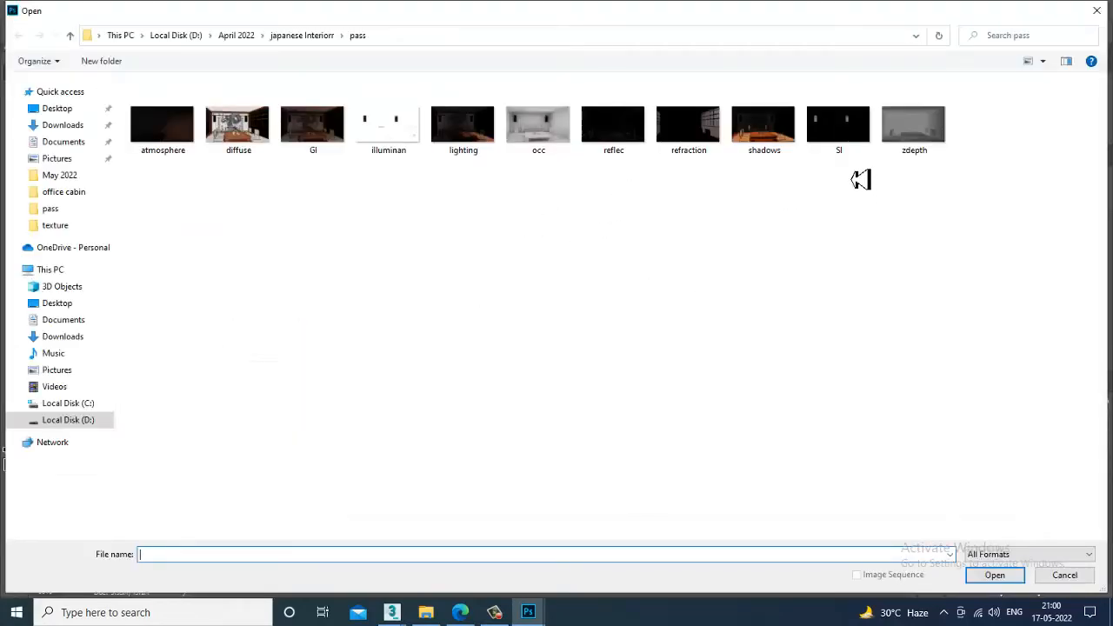
pyautogui.doubleClick(320, 140)
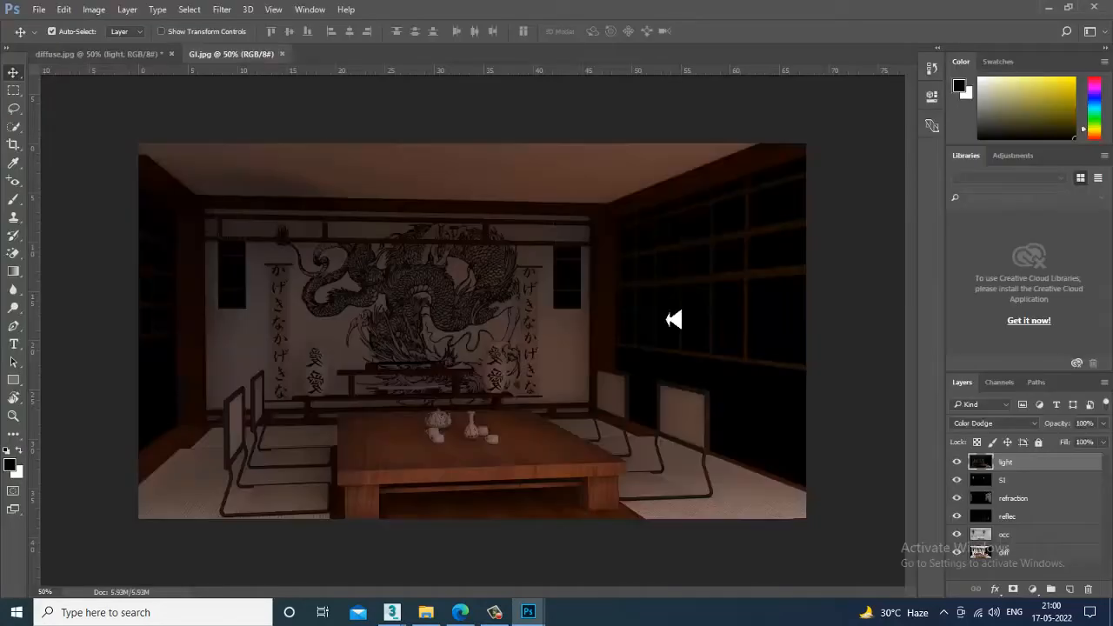
pyautogui.click(1086, 462)
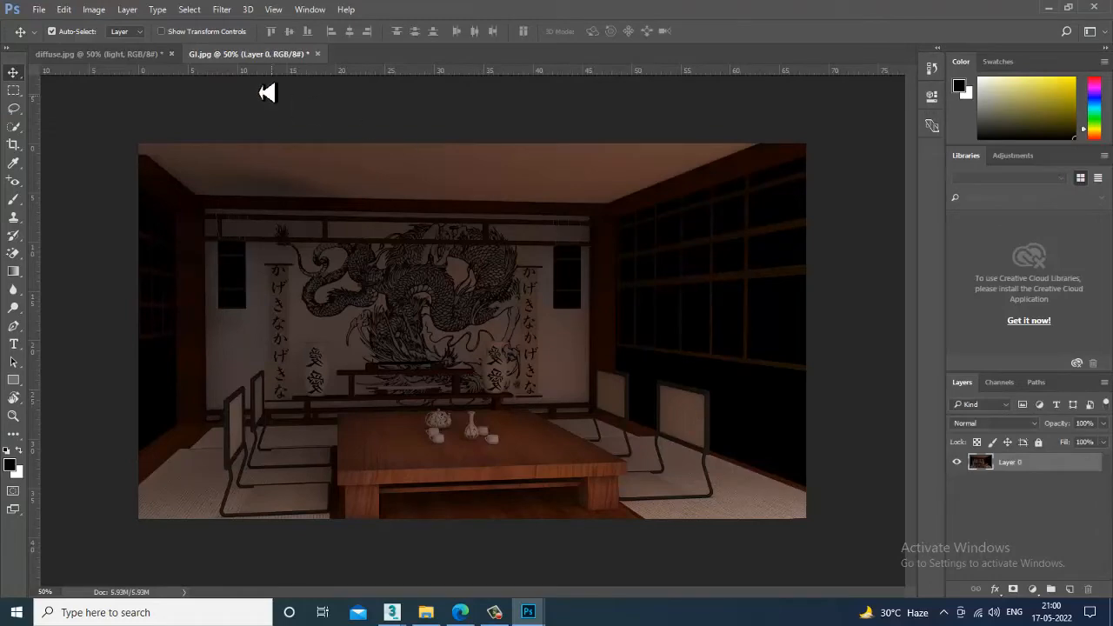
# Copy the GI.jpg layer into diffuse.jpg above the light layer, aligned exactly over the image.
pyautogui.moveTo(267, 56); pyautogui.dragTo(774, 345)
pyautogui.moveTo(963, 514); pyautogui.dragTo(455, 321)
pyautogui.moveTo(906, 347); pyautogui.dragTo(388, 256)
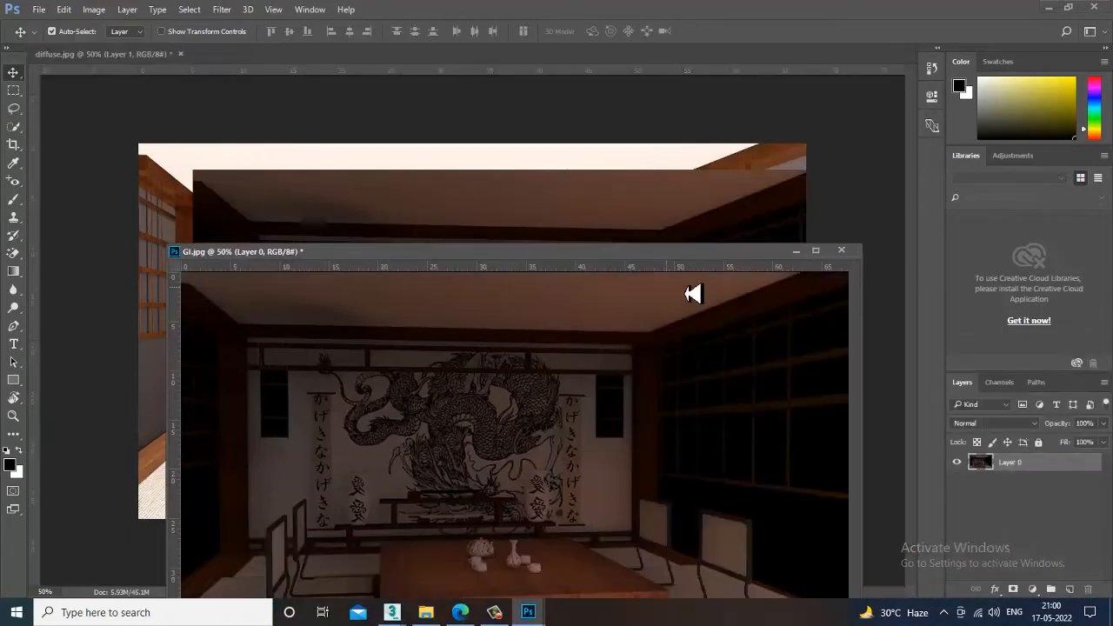
pyautogui.click(796, 253)
pyautogui.moveTo(576, 311); pyautogui.dragTo(525, 285)
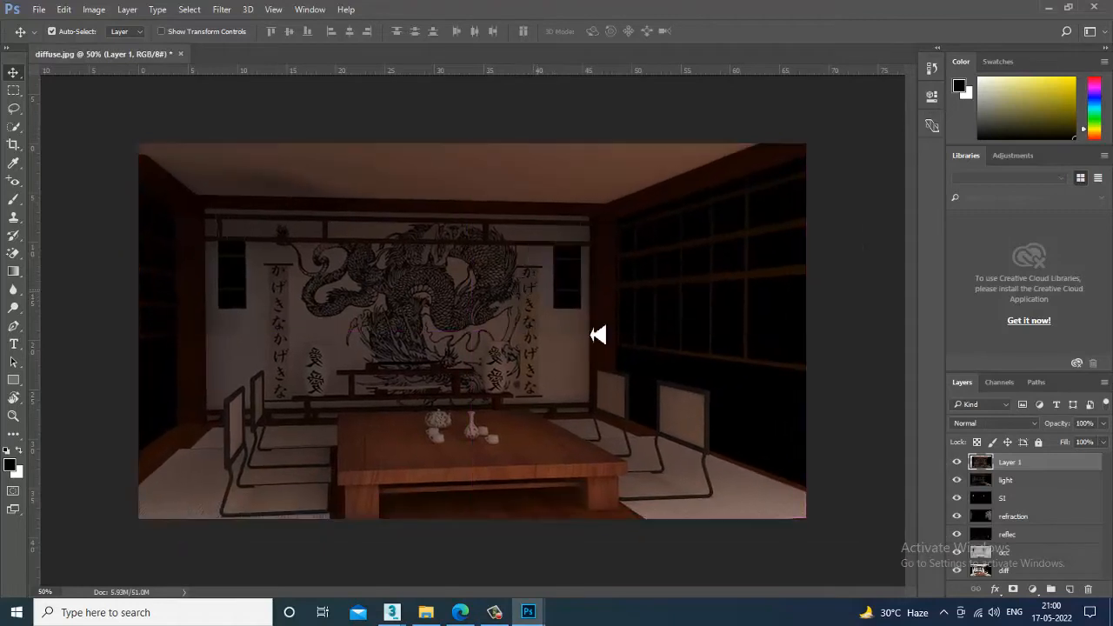
# Try the new GI pass layer's blend modes one after another, from Dissolve and Multiply through Lighten and Pin Light to Luminosity.
pyautogui.click(1000, 424)
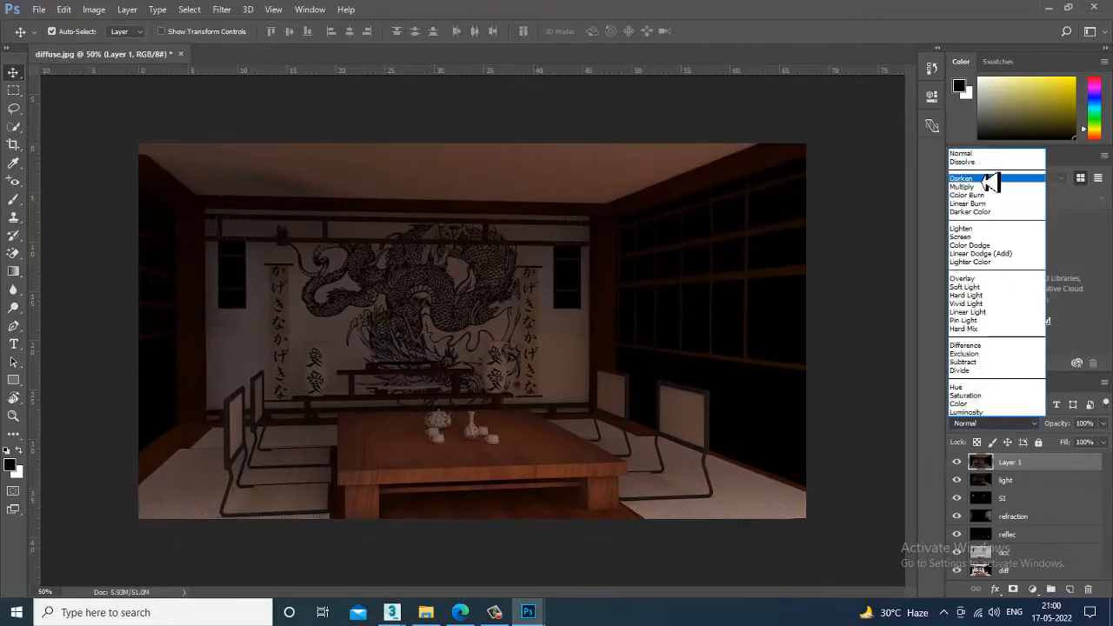
pyautogui.click(988, 164)
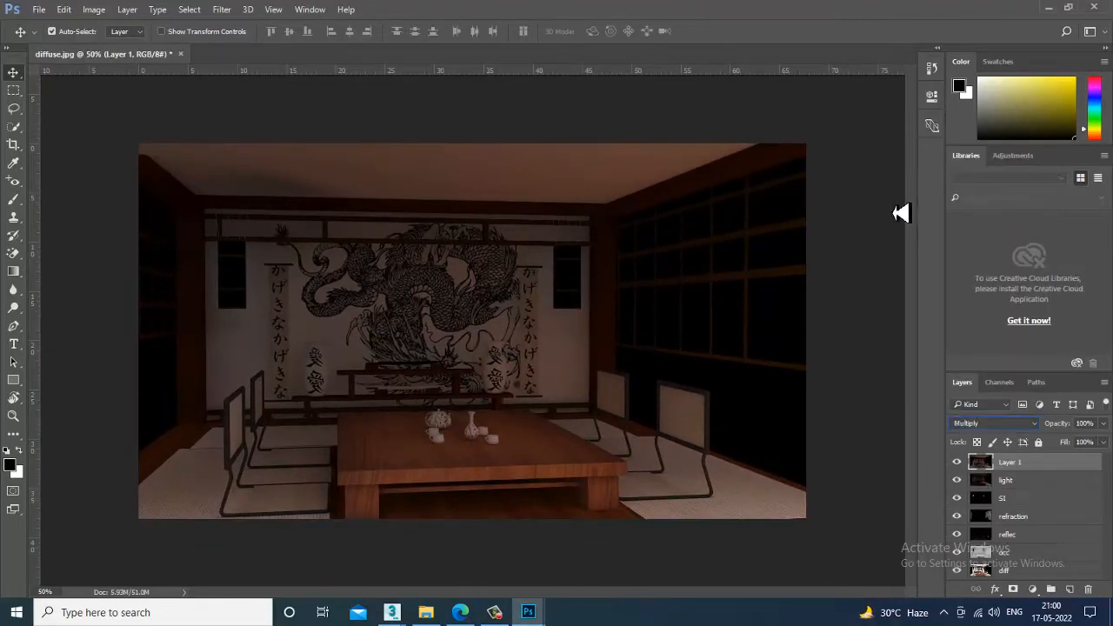
pyautogui.press('Down')
pyautogui.press('Down')
pyautogui.press('Down')
pyautogui.press('Down')
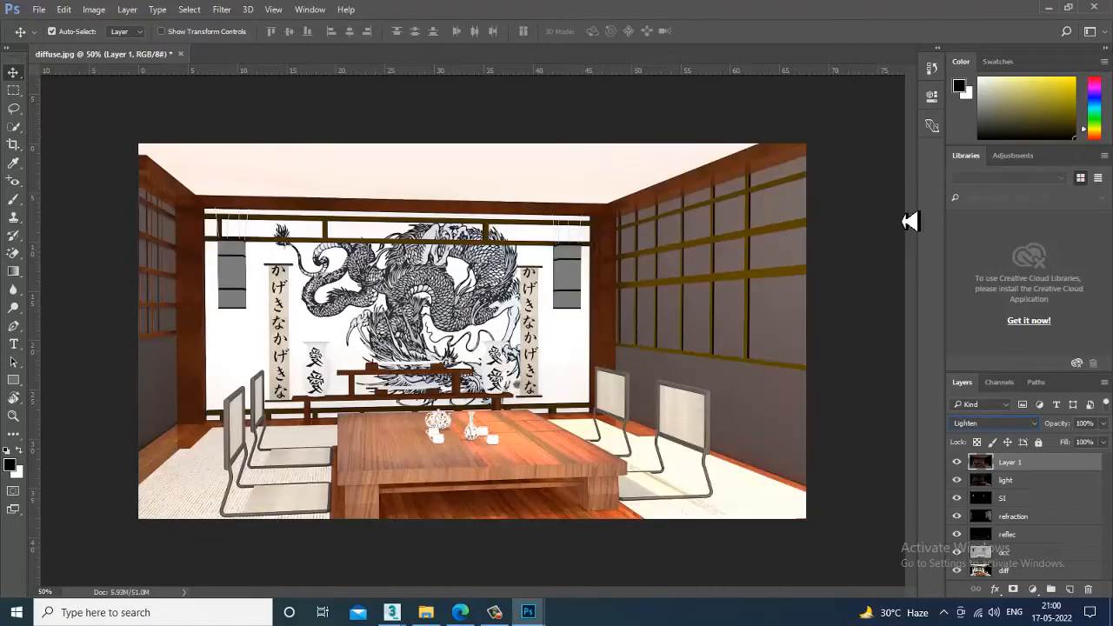
pyautogui.press('Down')
pyautogui.press('Down')
pyautogui.press('Down')
pyautogui.press('Down')
pyautogui.press('Down')
pyautogui.press('Down')
pyautogui.press('Down')
pyautogui.press('Down')
pyautogui.press('Down')
pyautogui.press('Down')
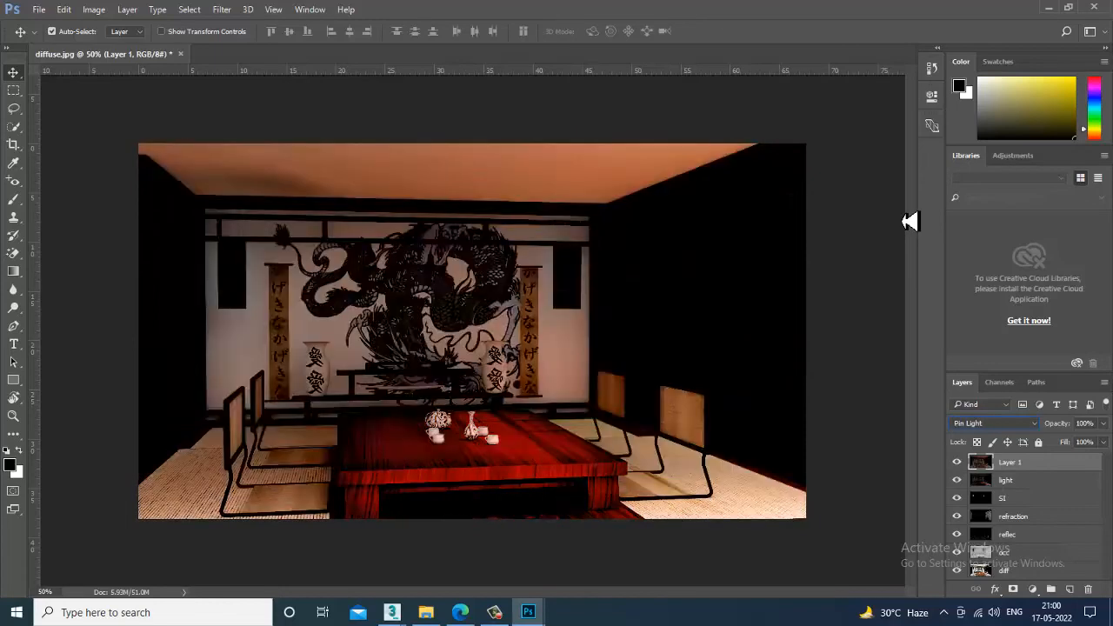
pyautogui.press('Down')
pyautogui.press('Down')
pyautogui.press('Down')
pyautogui.press('Down')
pyautogui.press('Down')
pyautogui.press('Down')
pyautogui.press('Down')
pyautogui.press('Down')
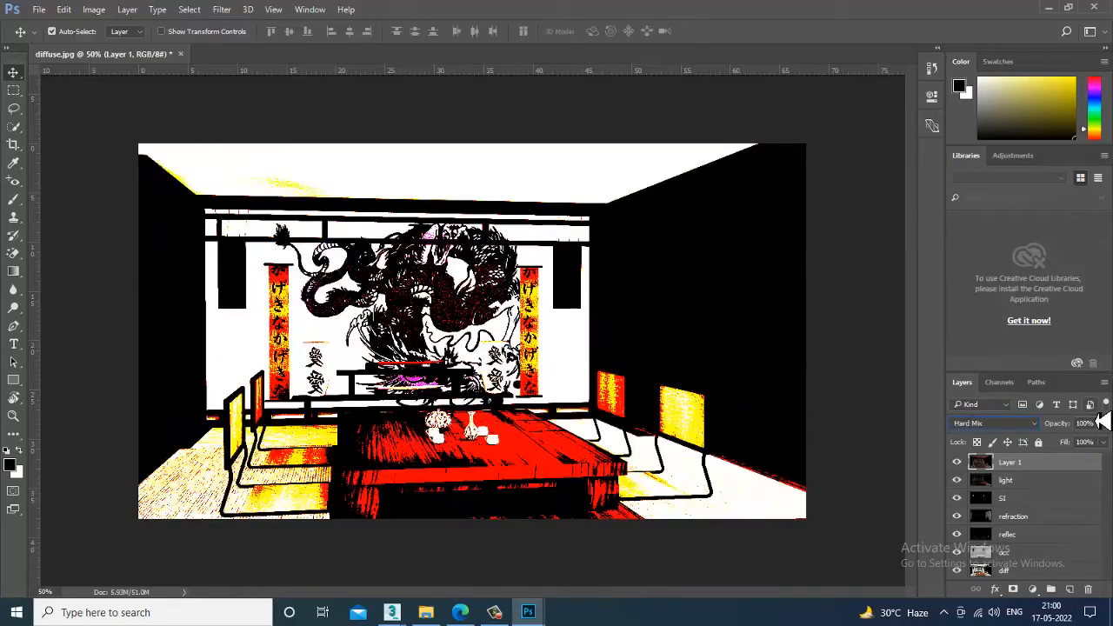
pyautogui.press('Down')
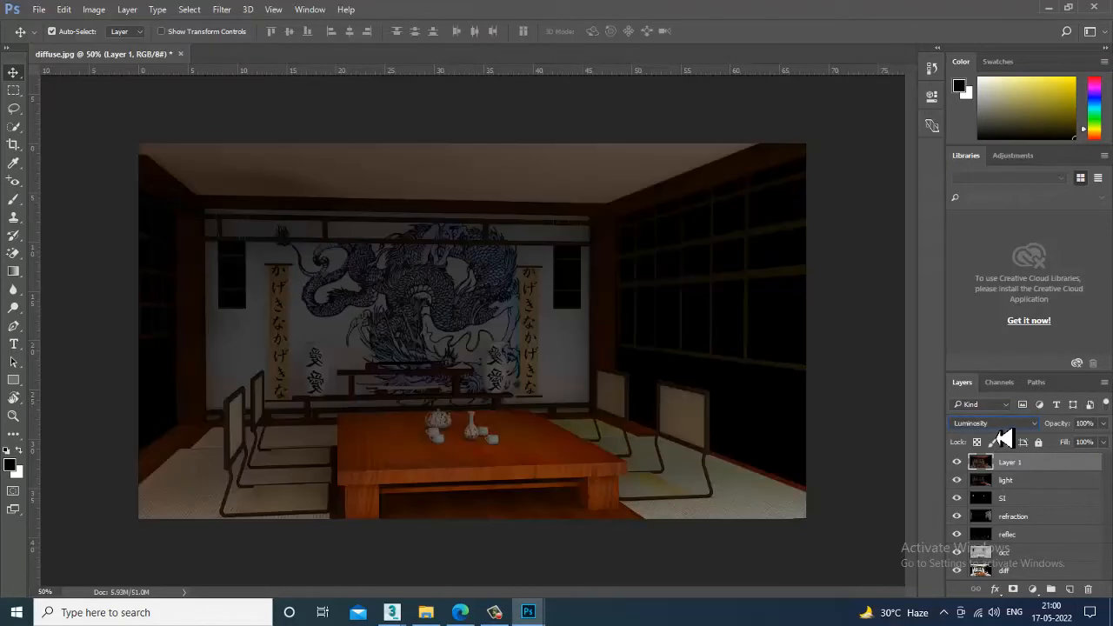
# Set the new GI pass layer's blend mode to Lighten and rename the layer GI.
pyautogui.click(1000, 428)
pyautogui.click(979, 156)
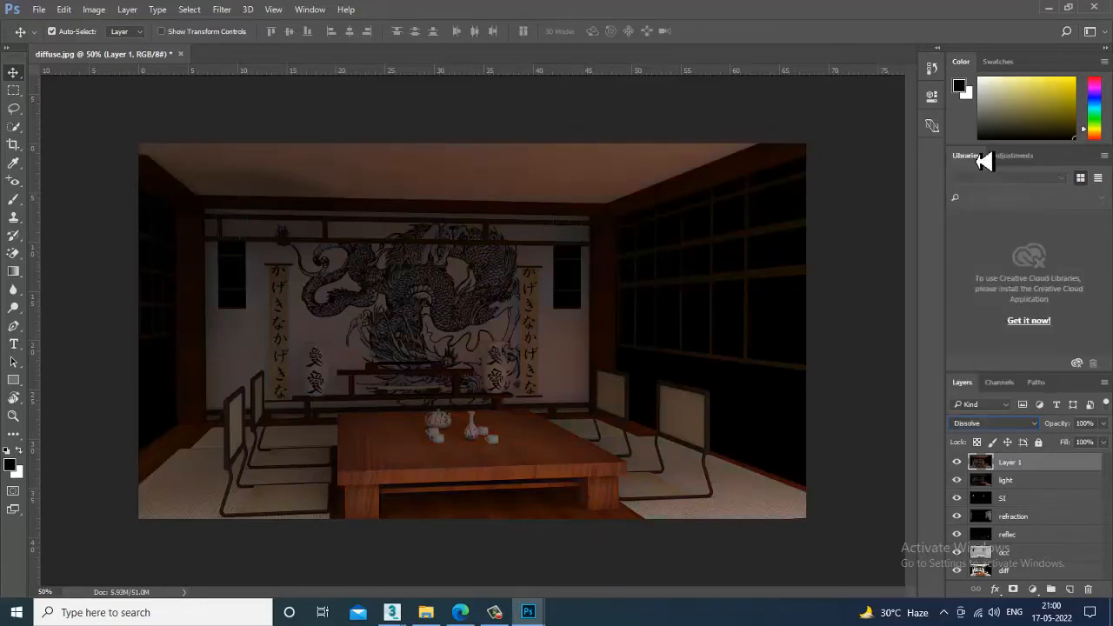
pyautogui.press('Down')
pyautogui.press('Down')
pyautogui.press('Down')
pyautogui.press('Down')
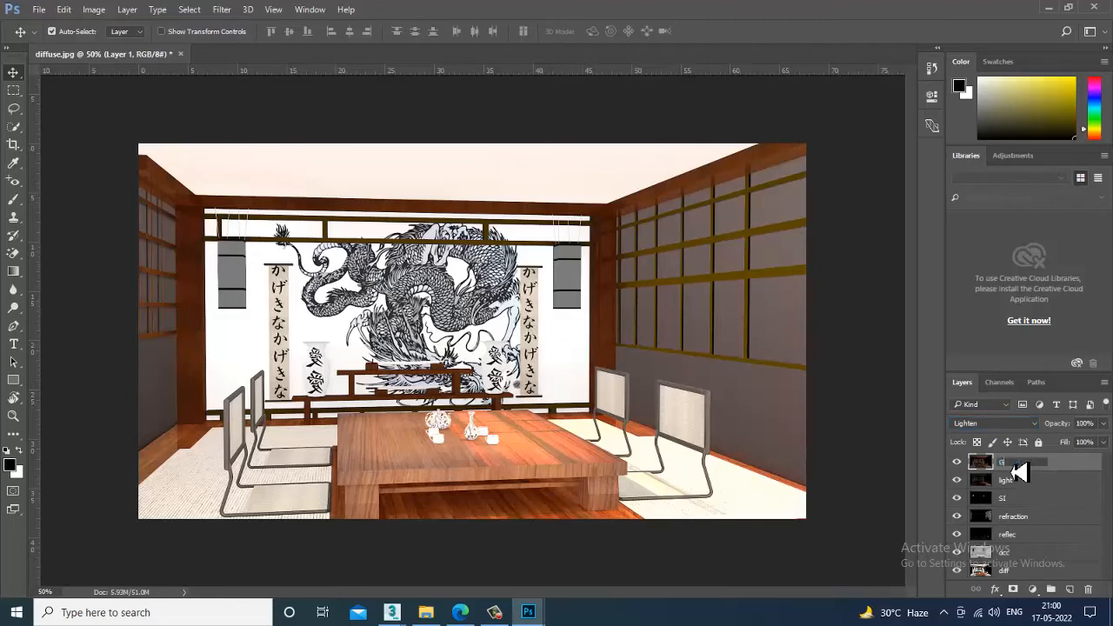
pyautogui.press('Return')
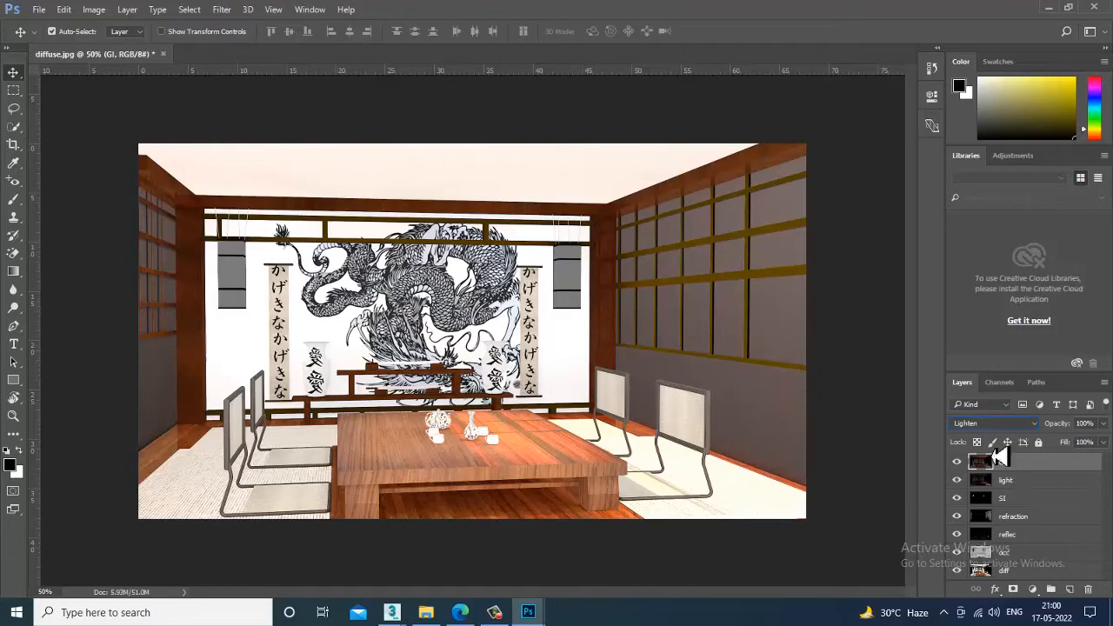
# Open the illuminan image from the pass folder and unlock its background layer.
pyautogui.click(41, 12)
pyautogui.click(75, 49)
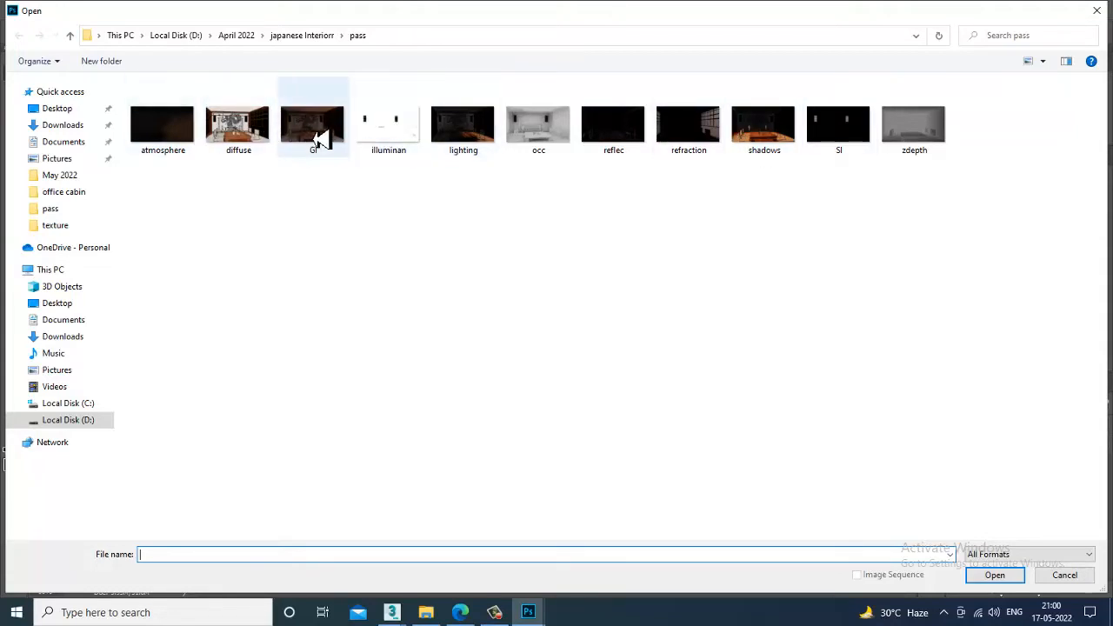
pyautogui.doubleClick(416, 135)
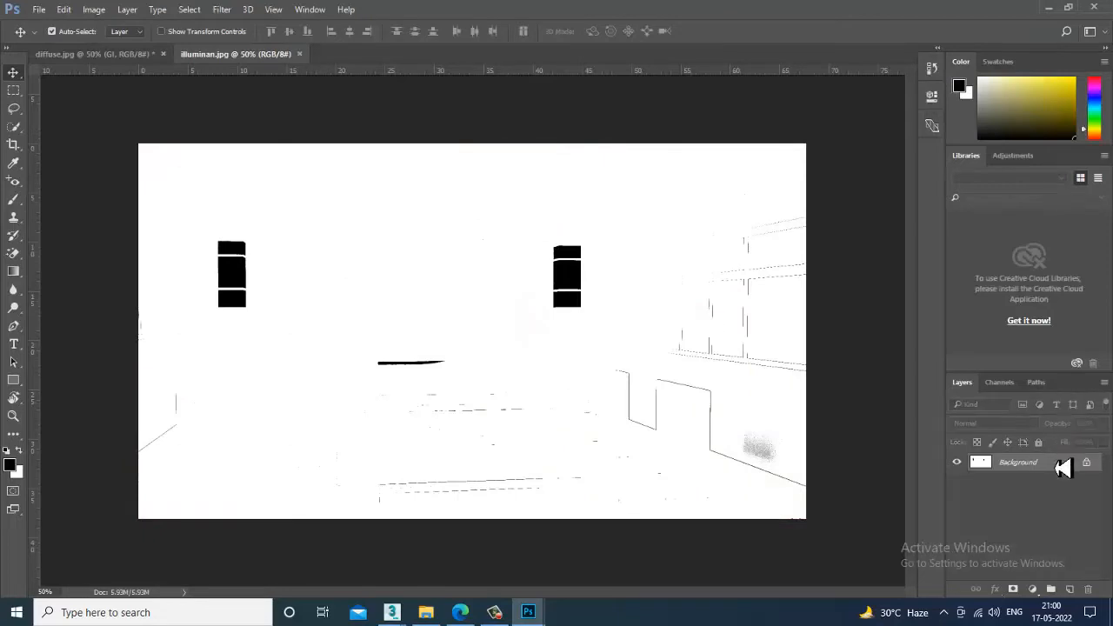
pyautogui.click(1094, 461)
# Copy the illuminan.jpg layer into diffuse.jpg above the GI layer, aligned exactly over the image.
pyautogui.moveTo(268, 58); pyautogui.dragTo(680, 268)
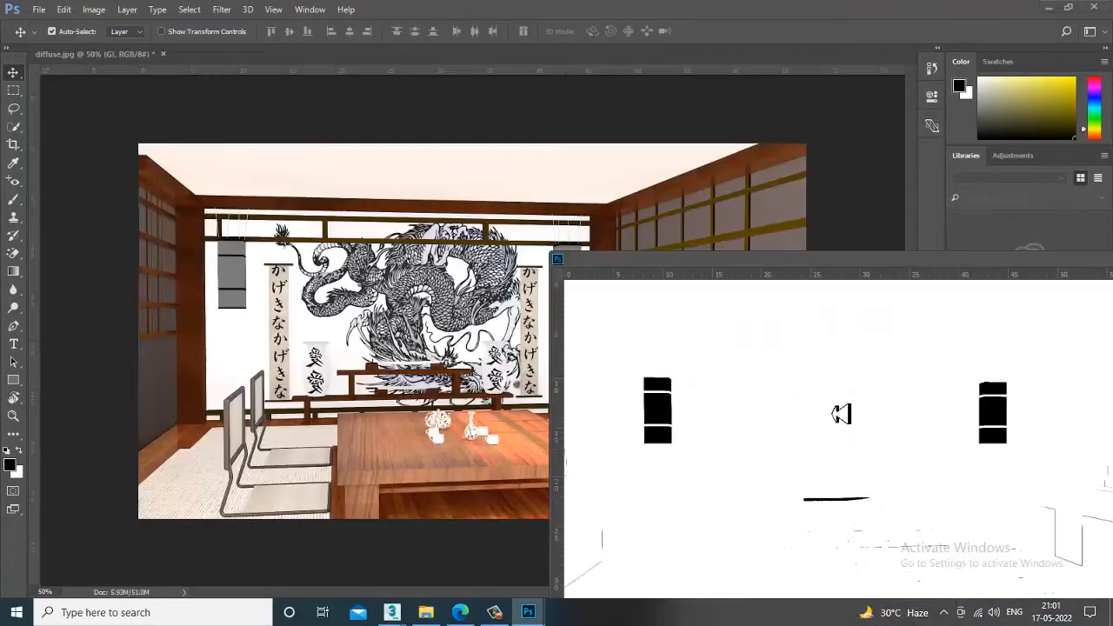
pyautogui.moveTo(842, 414); pyautogui.dragTo(399, 302)
pyautogui.moveTo(1109, 261); pyautogui.dragTo(894, 250)
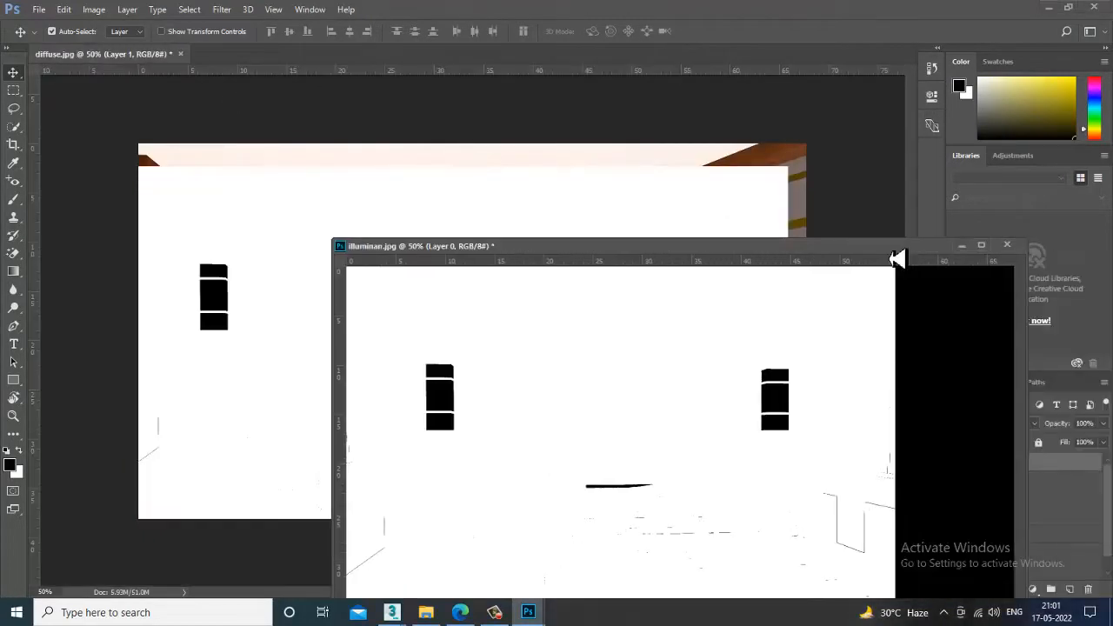
pyautogui.click(961, 246)
pyautogui.moveTo(515, 305); pyautogui.dragTo(542, 293)
# Try the illumination layer's blend modes one after another, from Multiply and Color Burn through Linear Dodge (Add) and Hard Light to Saturation and Divide.
pyautogui.click(999, 423)
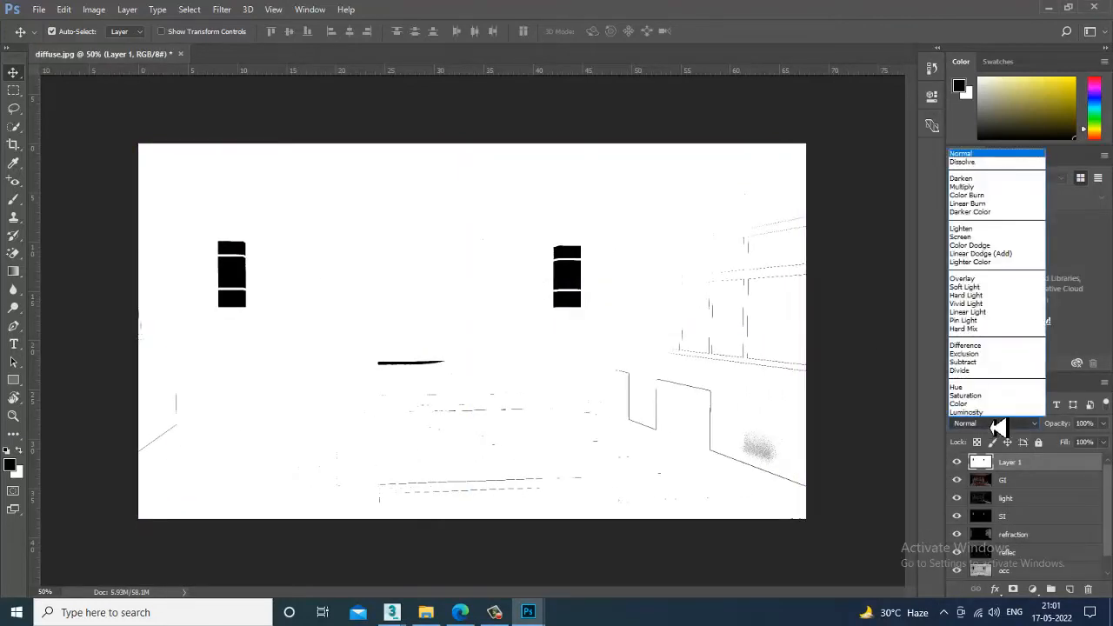
pyautogui.click(967, 186)
pyautogui.hotkey('shift', '+')
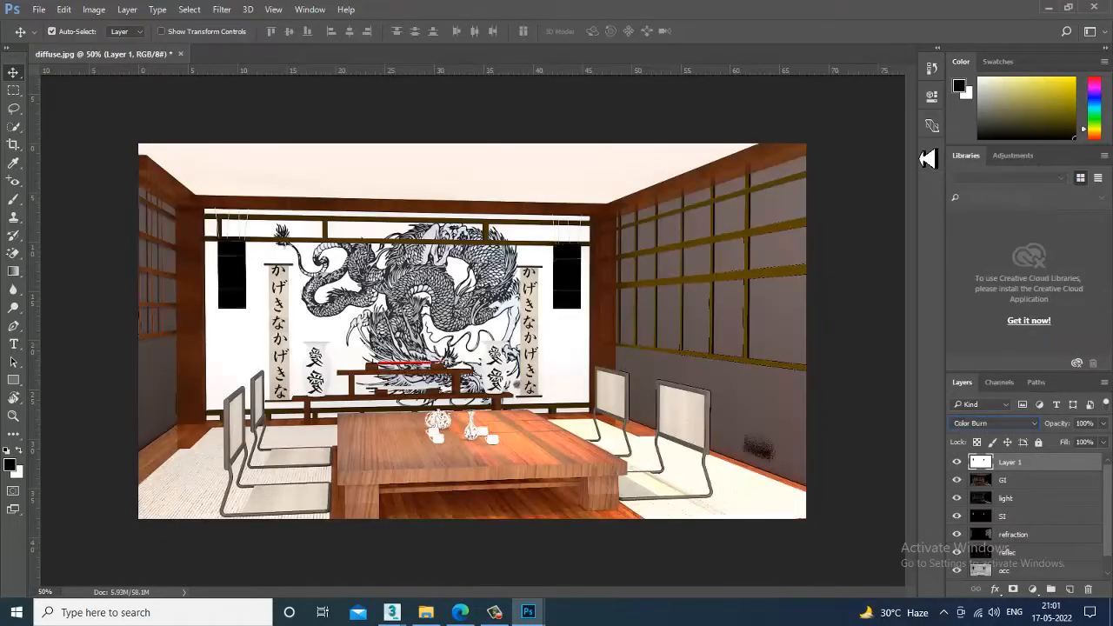
pyautogui.hotkey('shift', '+')
pyautogui.hotkey('shift', '+')
pyautogui.hotkey('shift', '+')
pyautogui.hotkey('shift', '+')
pyautogui.hotkey('shift', '+')
pyautogui.hotkey('shift', '+')
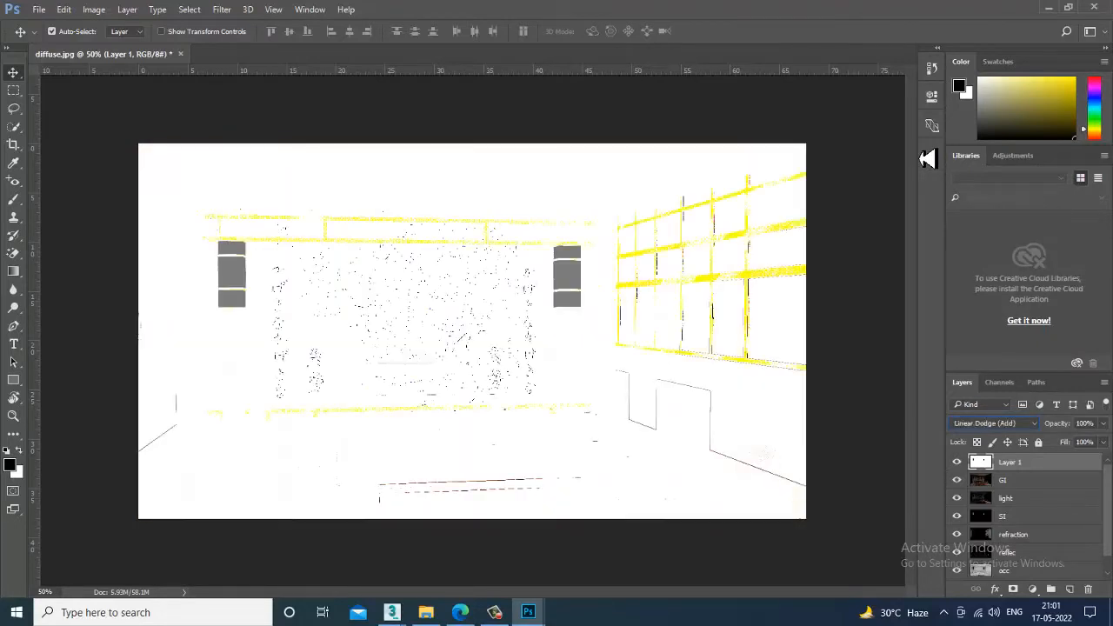
pyautogui.hotkey('shift', '+')
pyautogui.hotkey('shift', '+')
pyautogui.hotkey('shift', '+')
pyautogui.hotkey('shift', '+')
pyautogui.hotkey('shift', '+')
pyautogui.hotkey('shift', '+')
pyautogui.hotkey('shift', '+')
pyautogui.hotkey('shift', '+')
pyautogui.hotkey('shift', '+')
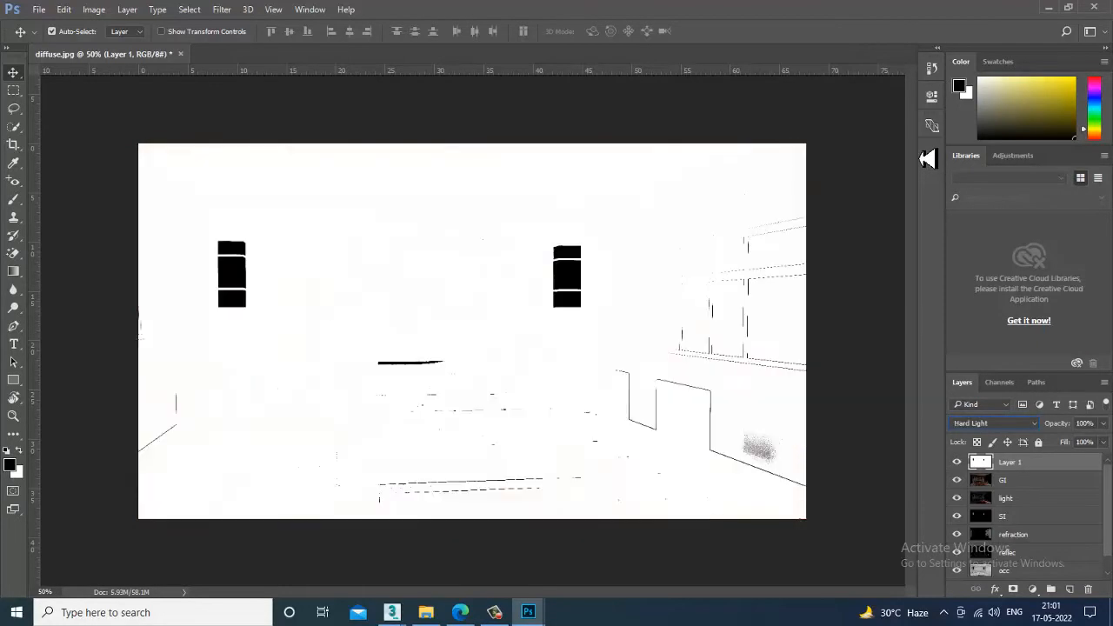
pyautogui.hotkey('shift', '+')
pyautogui.hotkey('shift', '+')
pyautogui.hotkey('shift', '+')
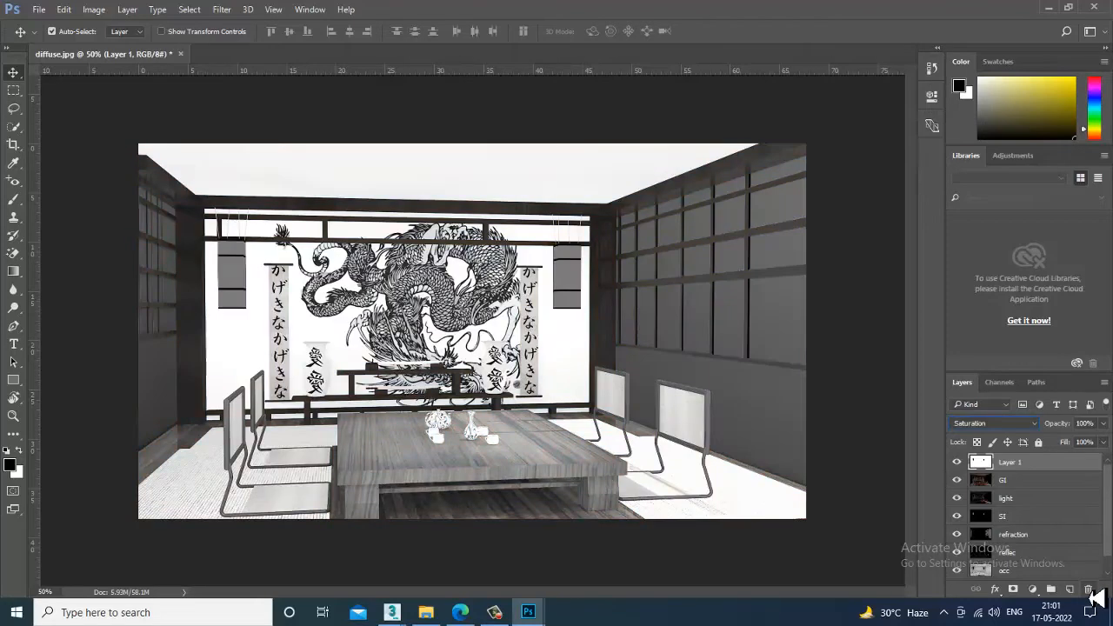
pyautogui.hotkey('shift', '-')
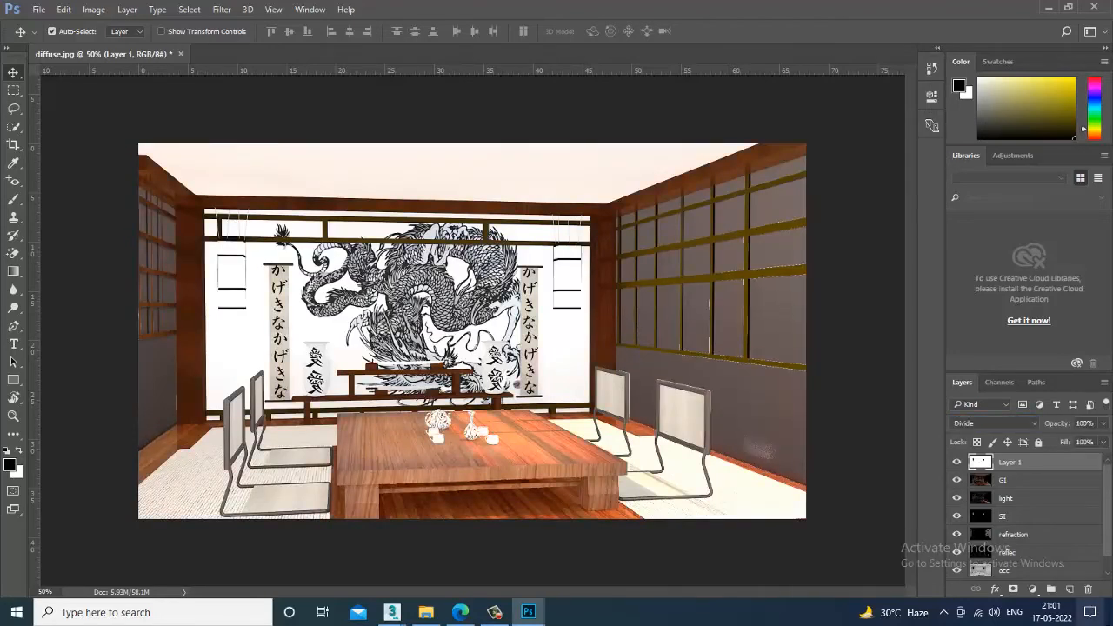
# Delete the illumination layer from diffuse.jpg.
pyautogui.click(1088, 590)
pyautogui.click(530, 231)
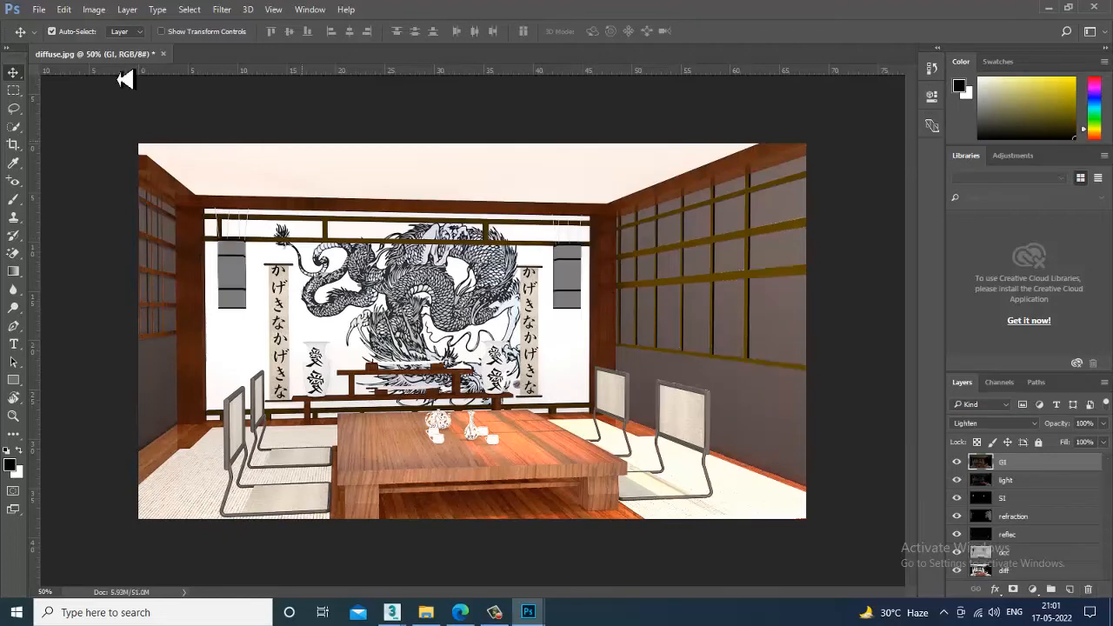
# Open the zdepth image from the pass folder and unlock its background layer.
pyautogui.click(39, 9)
pyautogui.click(75, 38)
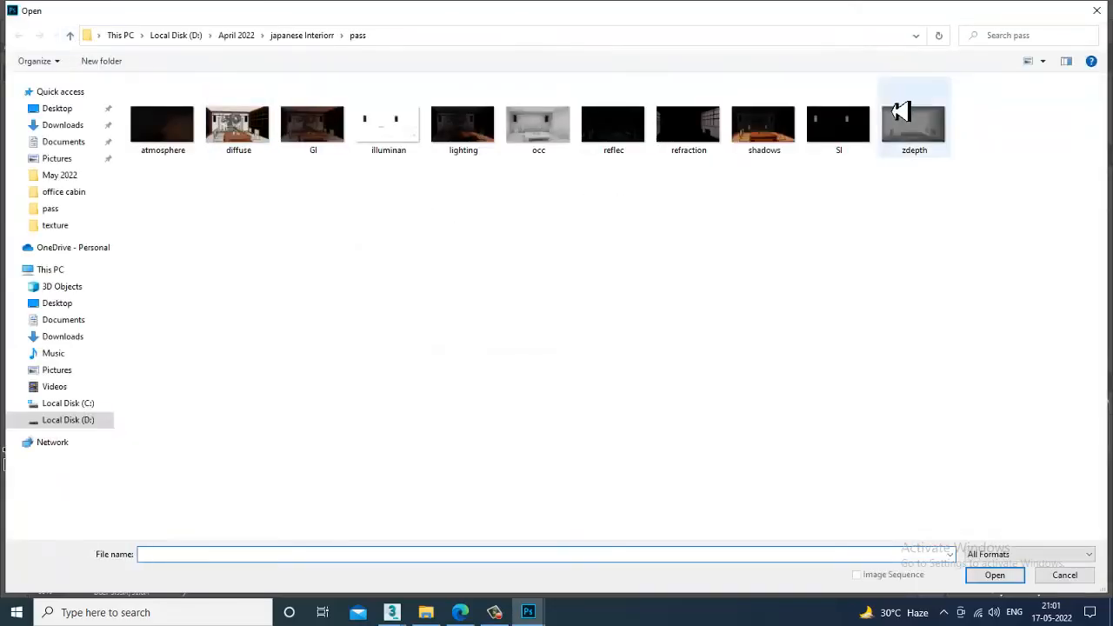
pyautogui.doubleClick(927, 139)
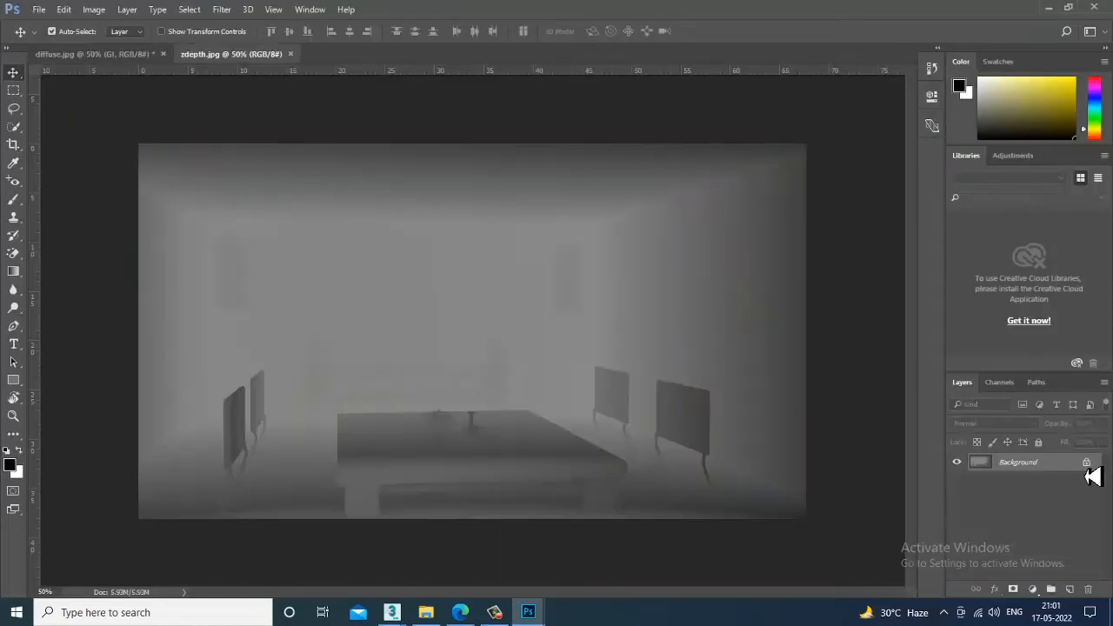
pyautogui.click(1087, 463)
# Copy the zdepth.jpg layer into diffuse.jpg above the GI layer, aligned exactly over the image.
pyautogui.moveTo(281, 55); pyautogui.dragTo(603, 213)
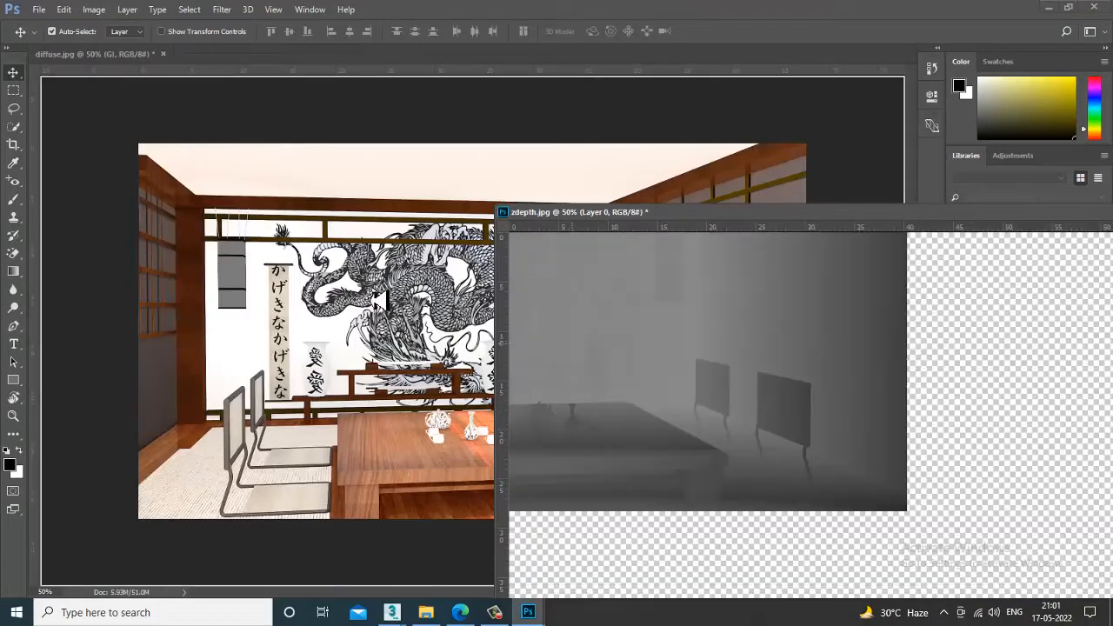
pyautogui.moveTo(374, 293); pyautogui.dragTo(372, 289)
pyautogui.moveTo(956, 211); pyautogui.dragTo(630, 197)
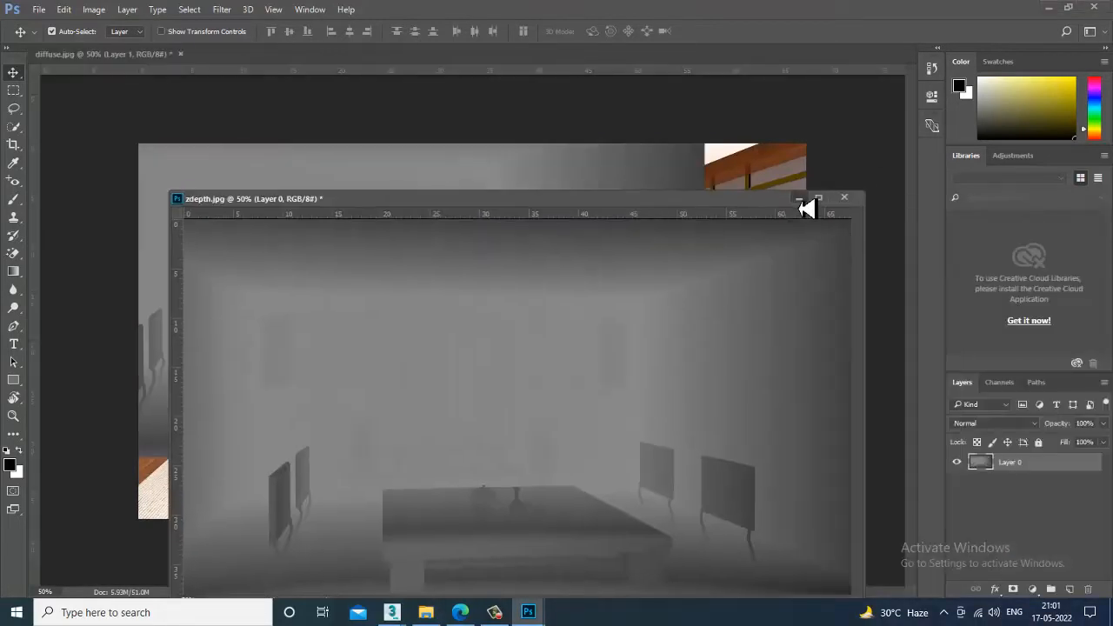
pyautogui.click(801, 200)
pyautogui.moveTo(574, 348)
pyautogui.mouseDown()
pyautogui.moveTo(510, 301)
pyautogui.moveTo(566, 322)
pyautogui.moveTo(565, 338)
pyautogui.mouseUp()
# Step through the zdepth layer's blend modes past Lighten and Color Dodge and set it to Overlay.
pyautogui.click(997, 425)
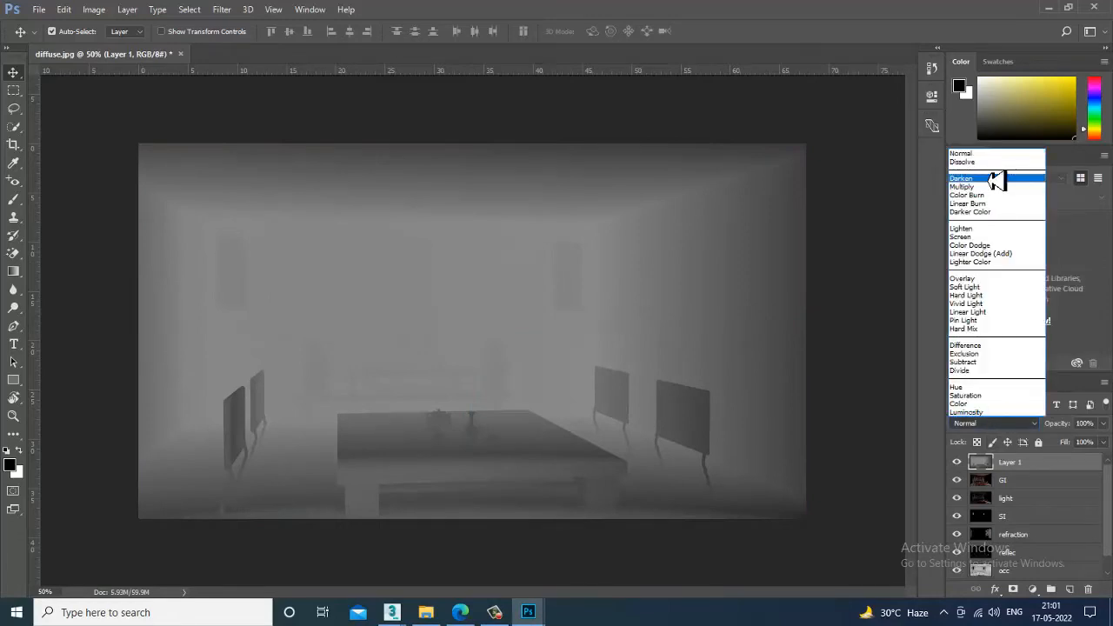
pyautogui.press('Escape')
pyautogui.press('Down')
pyautogui.press('Down')
pyautogui.press('Down')
pyautogui.press('Down')
pyautogui.press('Down')
pyautogui.press('Down')
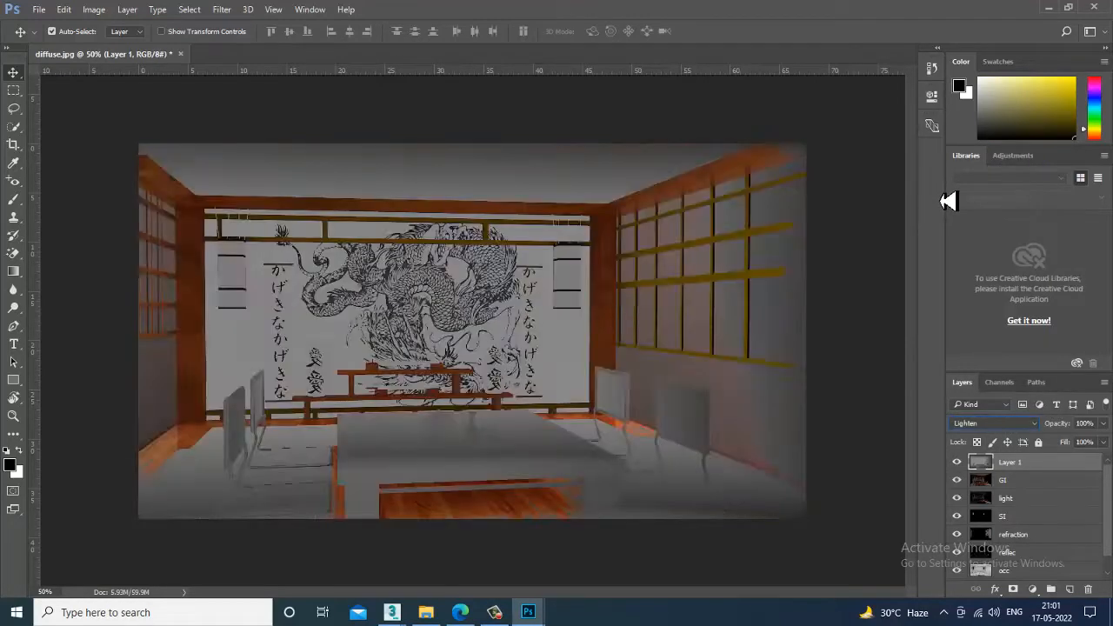
pyautogui.press('Down')
pyautogui.press('Down')
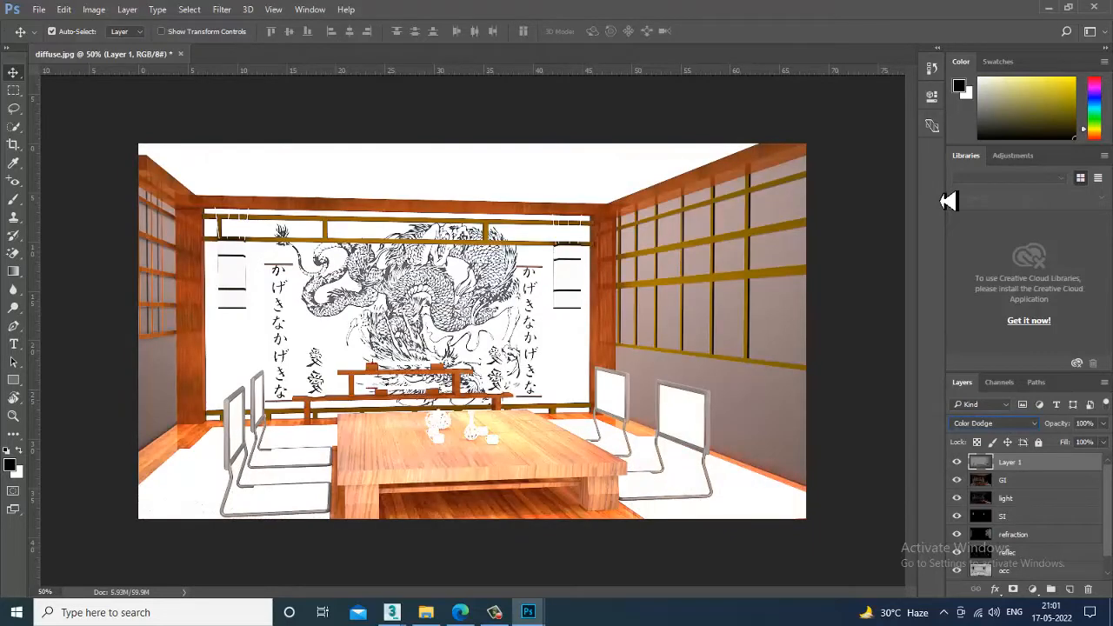
pyautogui.press('Down')
pyautogui.press('Down')
pyautogui.press('Down')
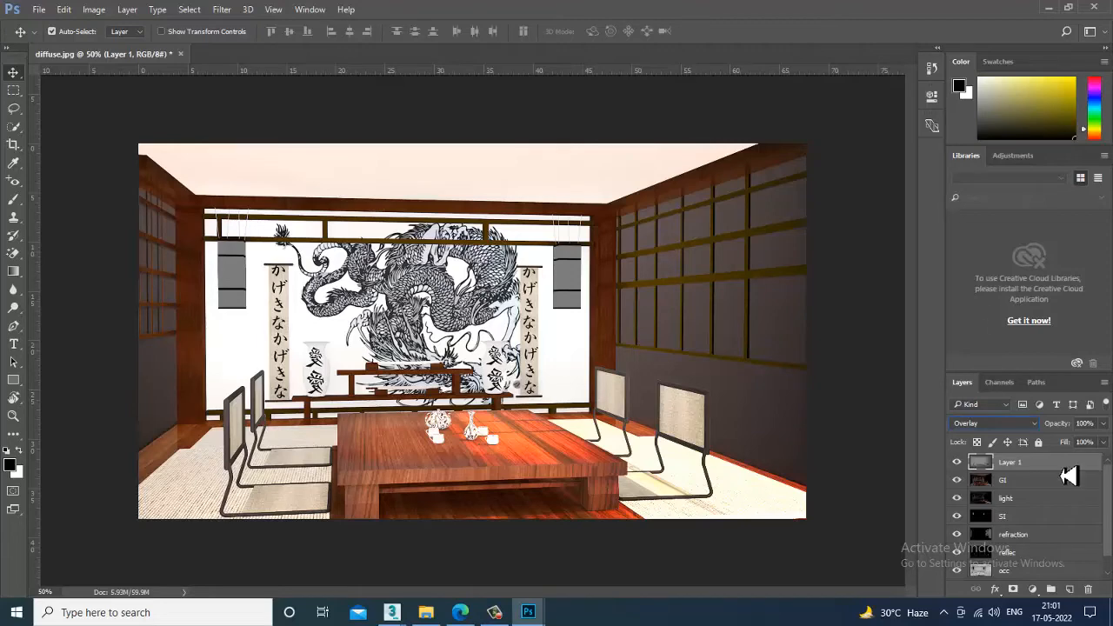
# Compare the image with and without the light layer, and change that layer's blend mode to Linear Dodge (Add).
pyautogui.click(957, 500)
pyautogui.click(958, 500)
pyautogui.click(1042, 501)
pyautogui.click(994, 426)
pyautogui.click(981, 161)
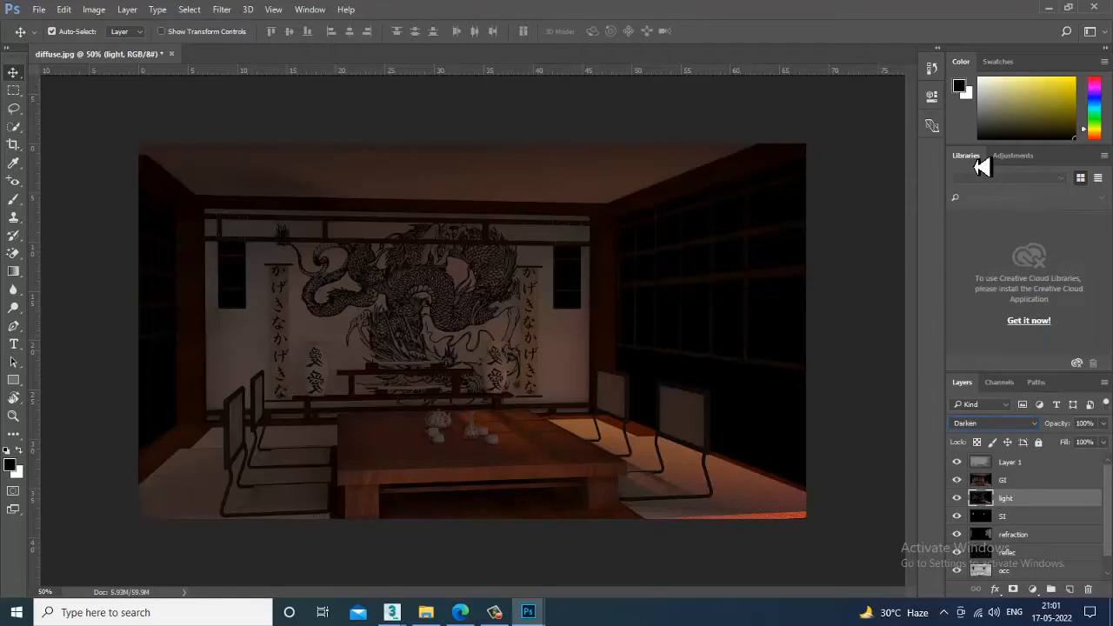
pyautogui.press('Down')
pyautogui.press('Down')
pyautogui.press('Down')
pyautogui.press('Down')
pyautogui.press('Down')
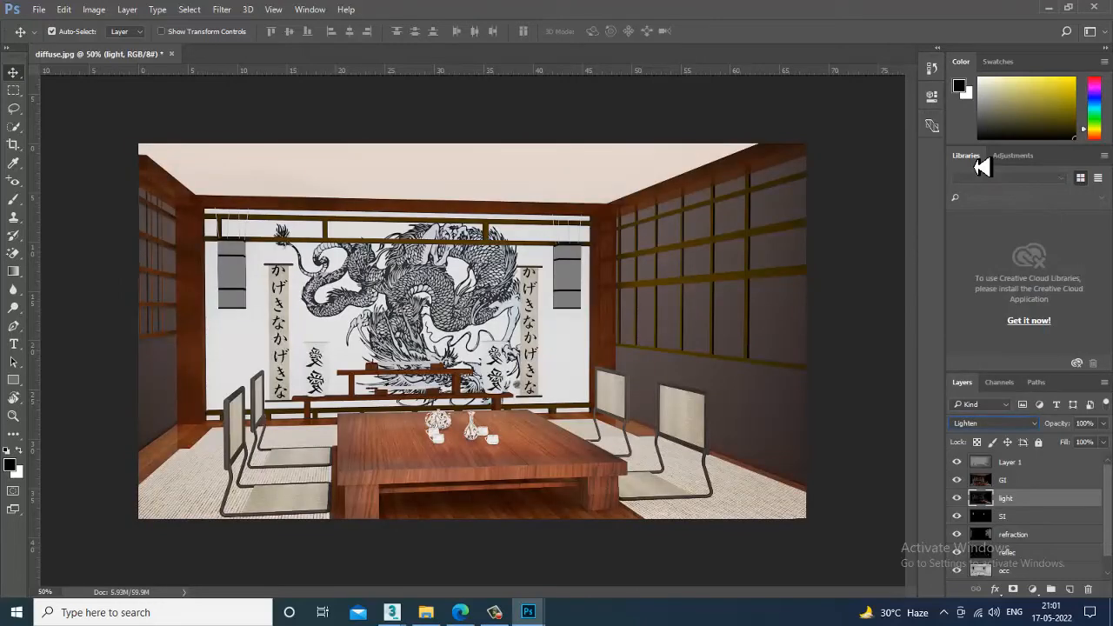
pyautogui.press('Down')
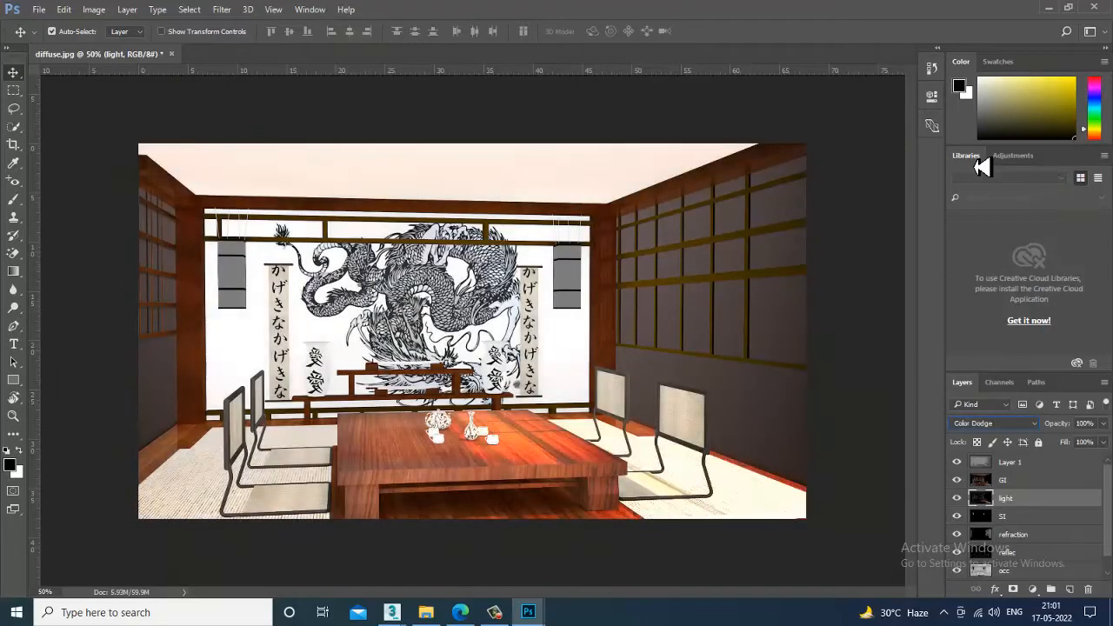
pyautogui.press('Up')
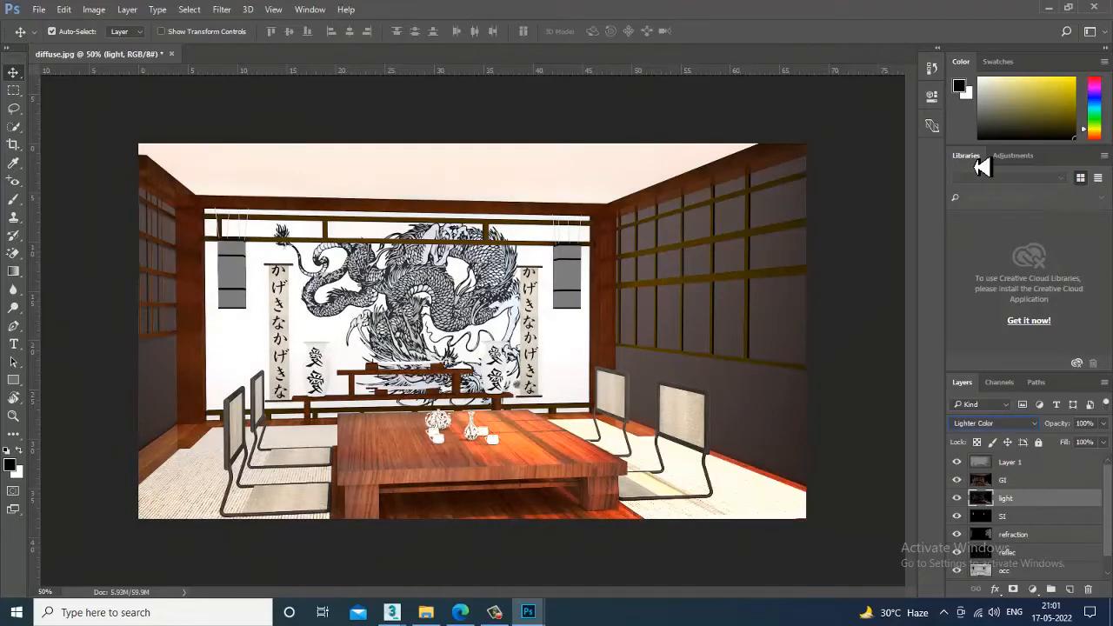
pyautogui.press('Down')
pyautogui.press('Up')
pyautogui.press('Up')
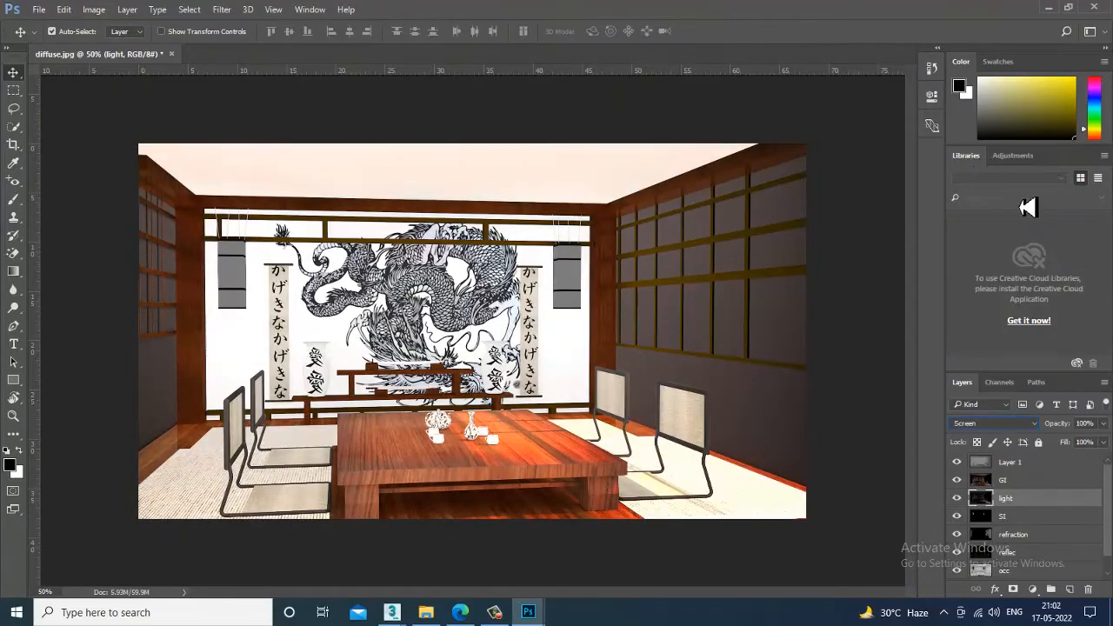
pyautogui.press('Down')
pyautogui.press('Down')
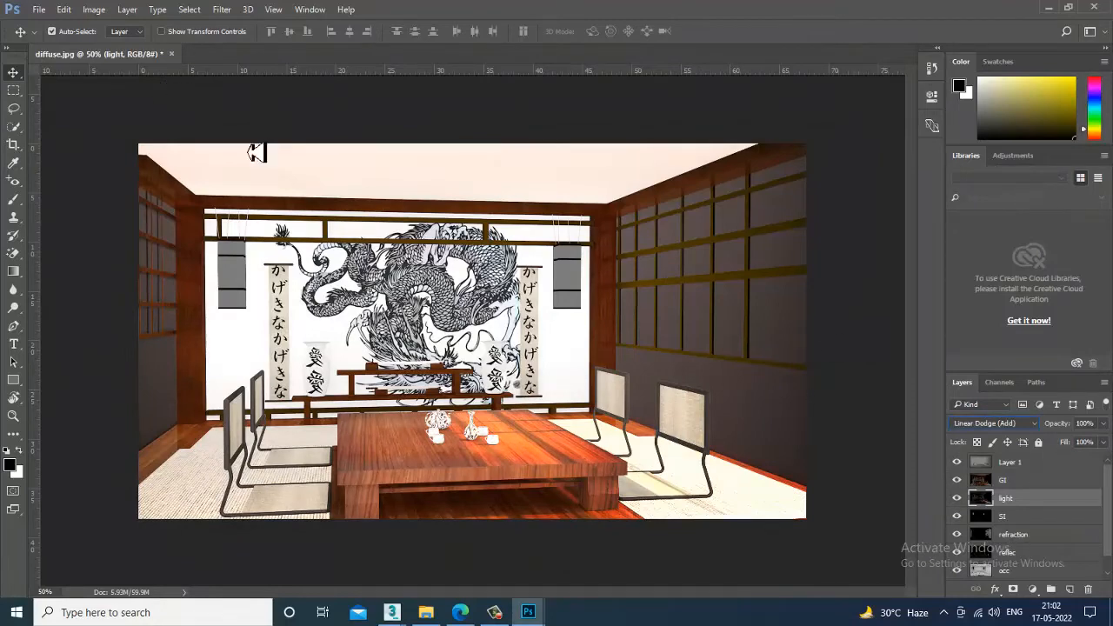
# Open the atmosphere image from the pass folder, copy it into diffuse.jpg as a new layer, and close the atmosphere document.
pyautogui.click(39, 9)
pyautogui.click(77, 40)
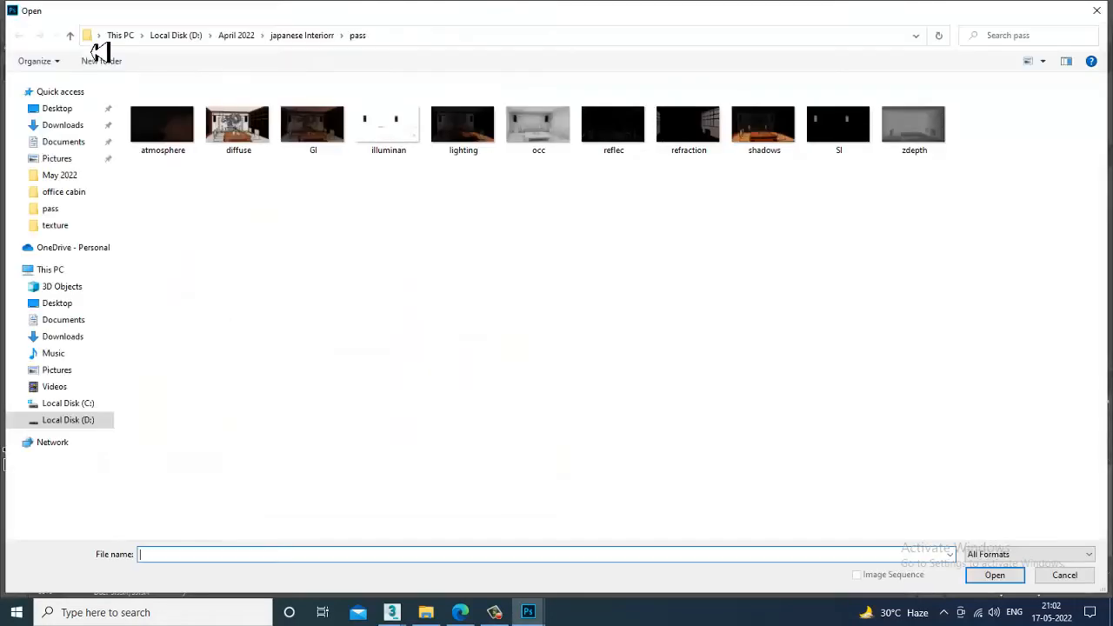
pyautogui.doubleClick(163, 135)
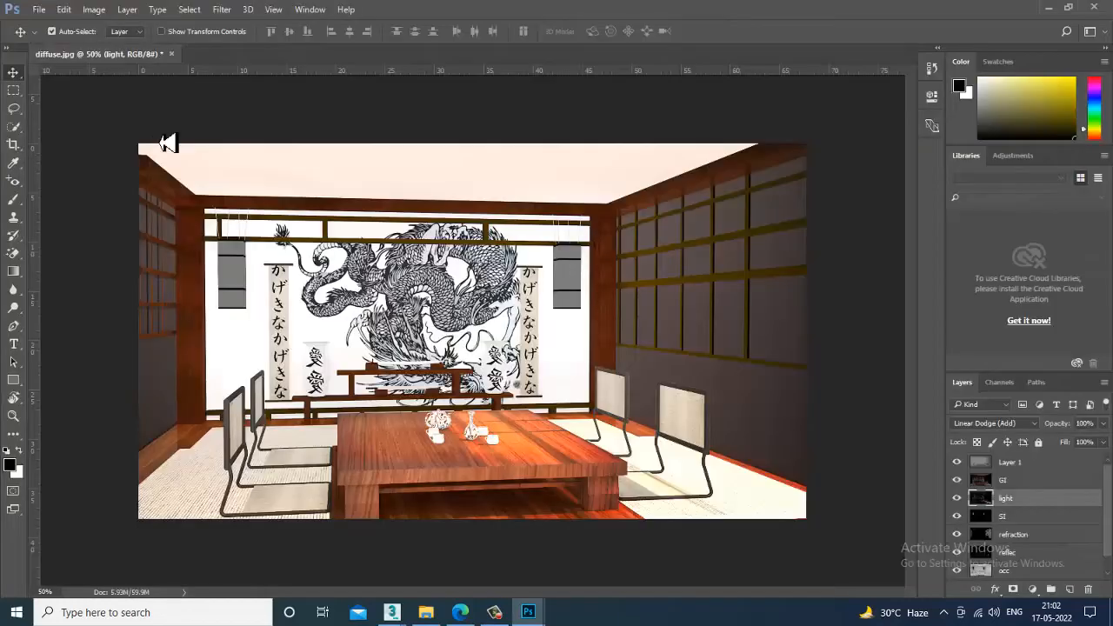
pyautogui.moveTo(264, 59); pyautogui.dragTo(656, 219)
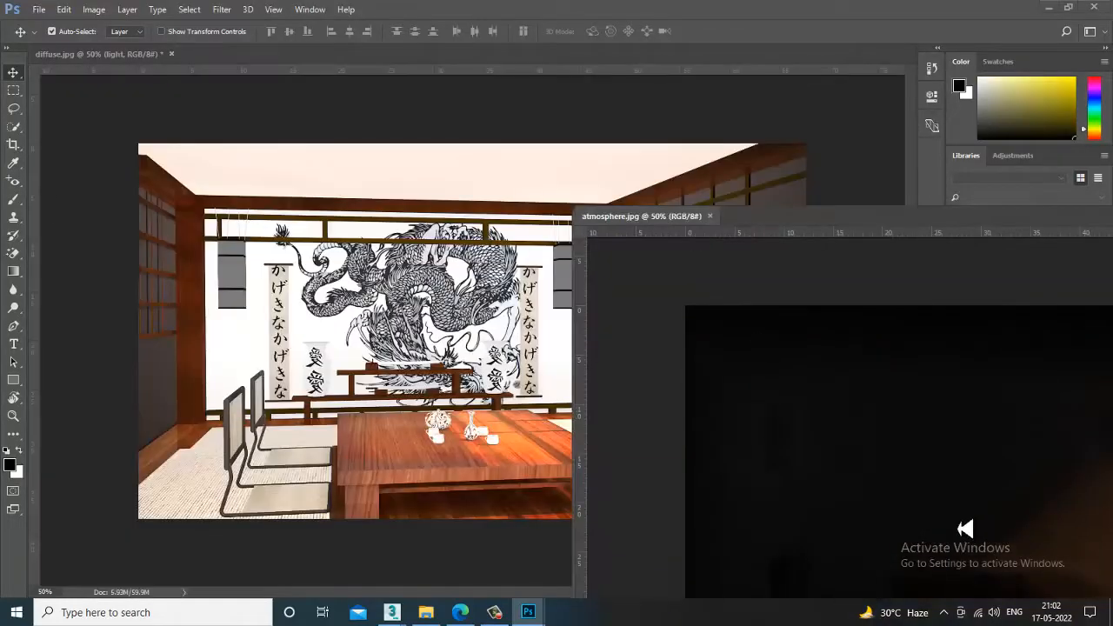
pyautogui.moveTo(941, 487); pyautogui.dragTo(462, 329)
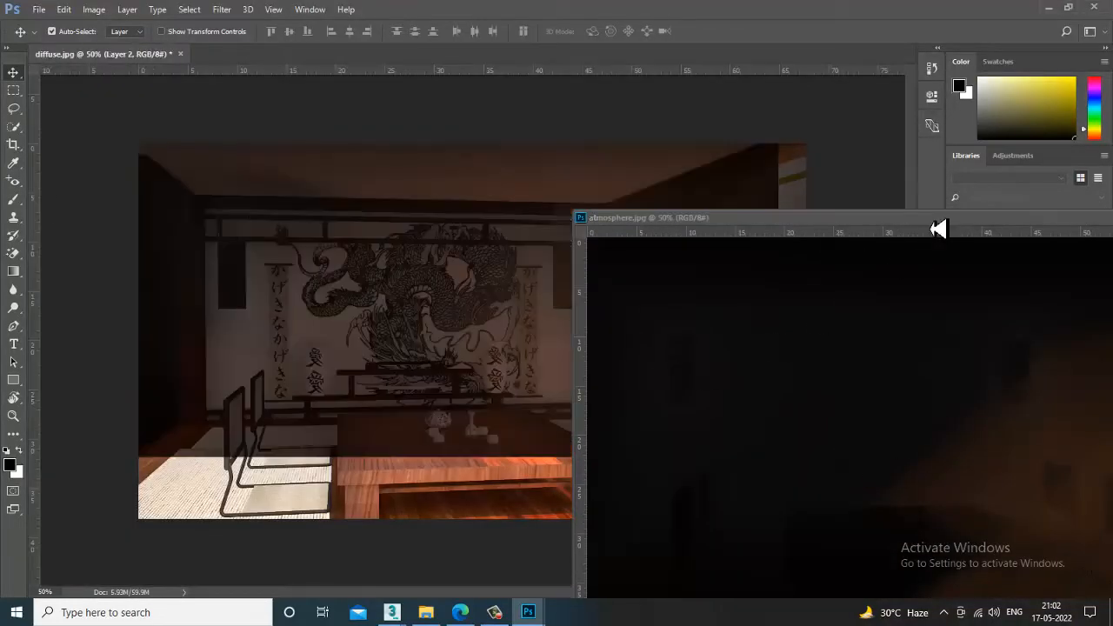
pyautogui.moveTo(929, 218); pyautogui.dragTo(473, 182)
pyautogui.click(744, 180)
pyautogui.moveTo(445, 290); pyautogui.dragTo(510, 340)
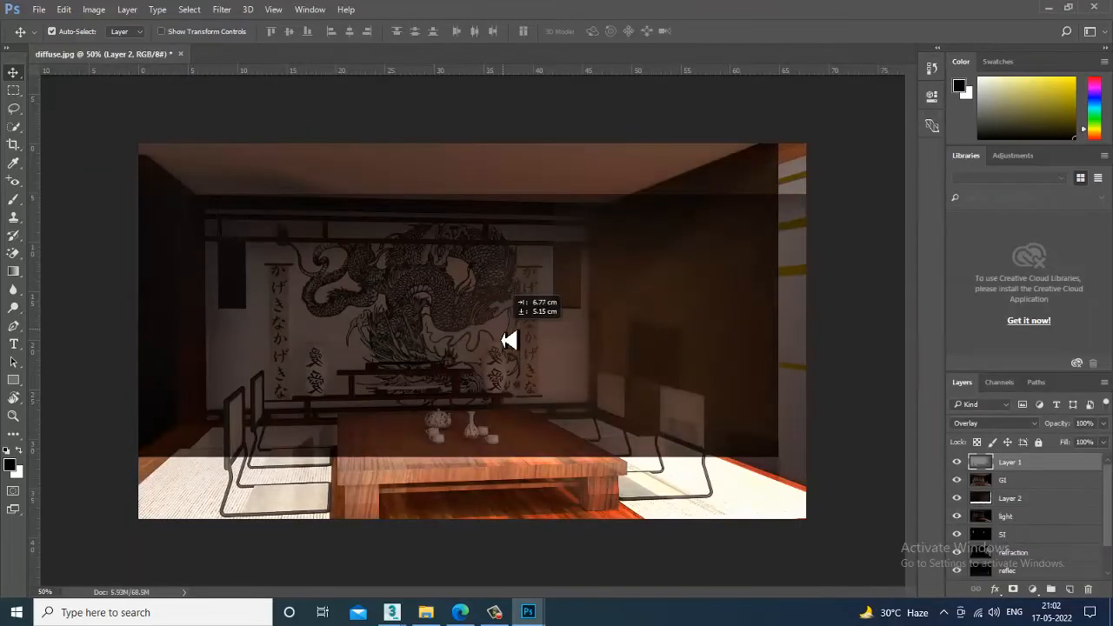
pyautogui.hotkey('ctrl', 'z')
pyautogui.click(1002, 462)
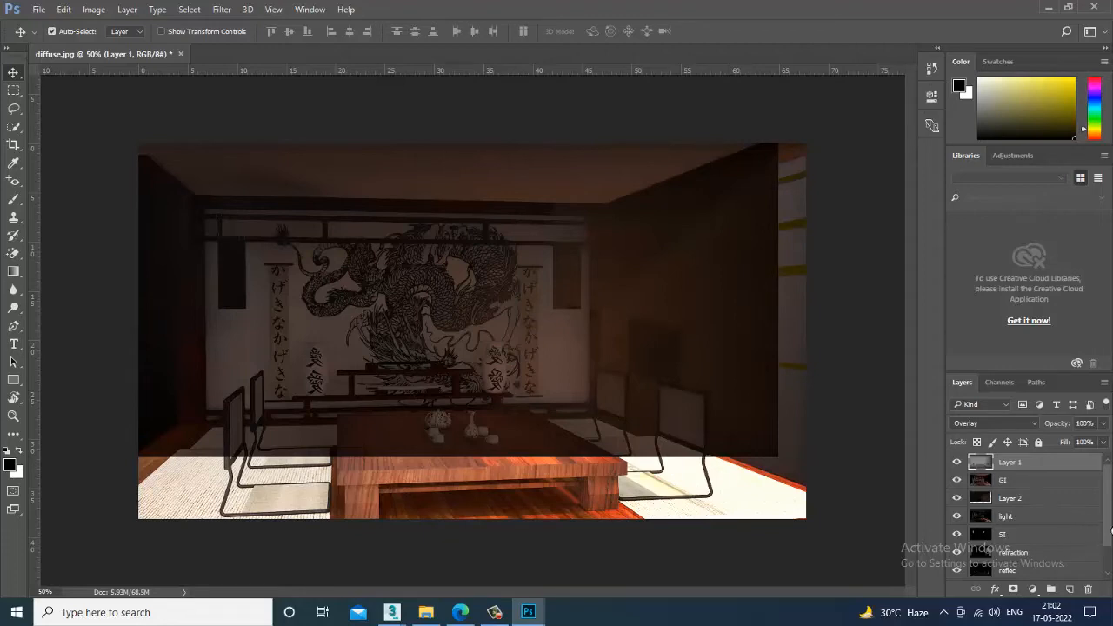
pyautogui.moveTo(755, 453); pyautogui.dragTo(782, 480)
pyautogui.click(958, 465)
pyautogui.click(958, 465)
pyautogui.scroll(-2, 1110, 517)
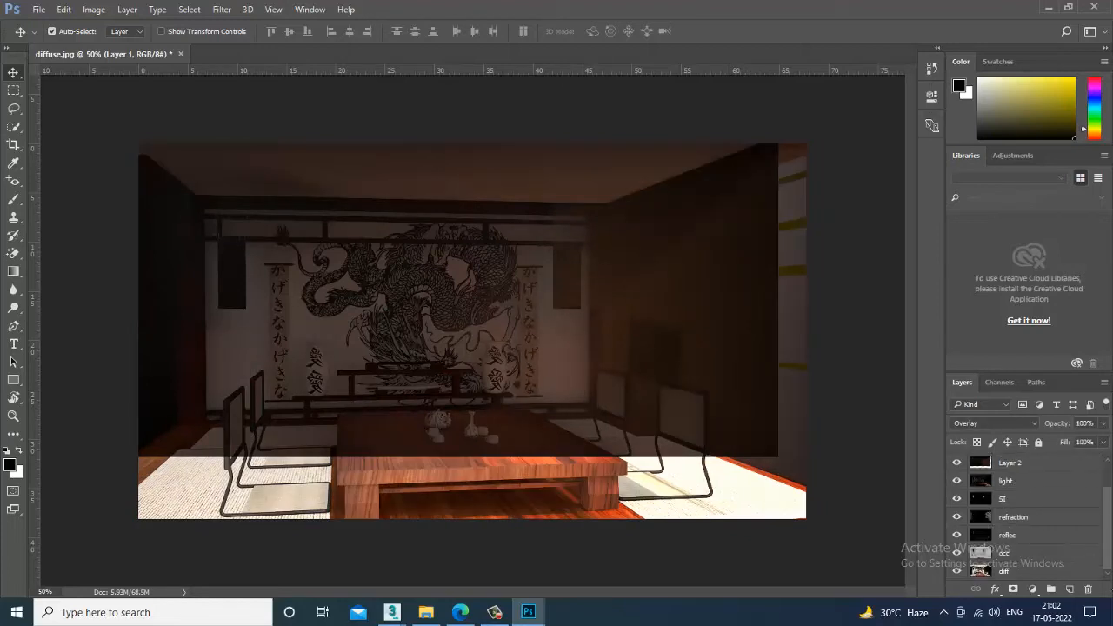
pyautogui.scroll(2, 1035, 522)
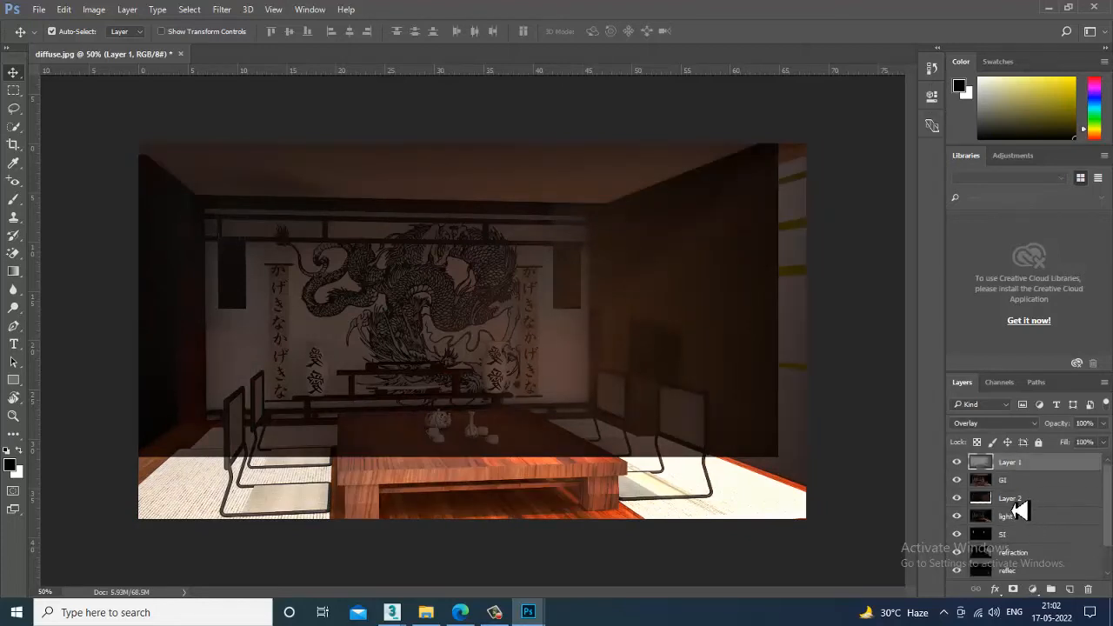
# Move the atmosphere layer (Layer 2) to the top of the layer stack and align it exactly over the image.
pyautogui.click(981, 506)
pyautogui.click(958, 515)
pyautogui.click(958, 516)
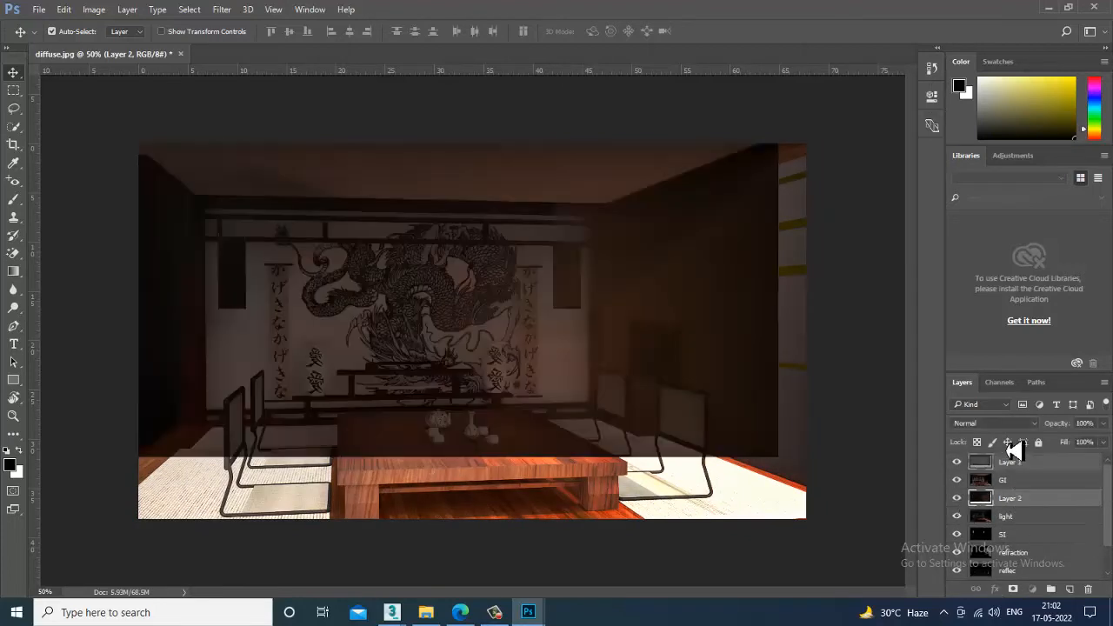
pyautogui.moveTo(1026, 472); pyautogui.dragTo(1026, 462)
pyautogui.moveTo(562, 350)
pyautogui.mouseDown()
pyautogui.moveTo(609, 405)
pyautogui.moveTo(591, 420)
pyautogui.moveTo(589, 410)
pyautogui.mouseUp()
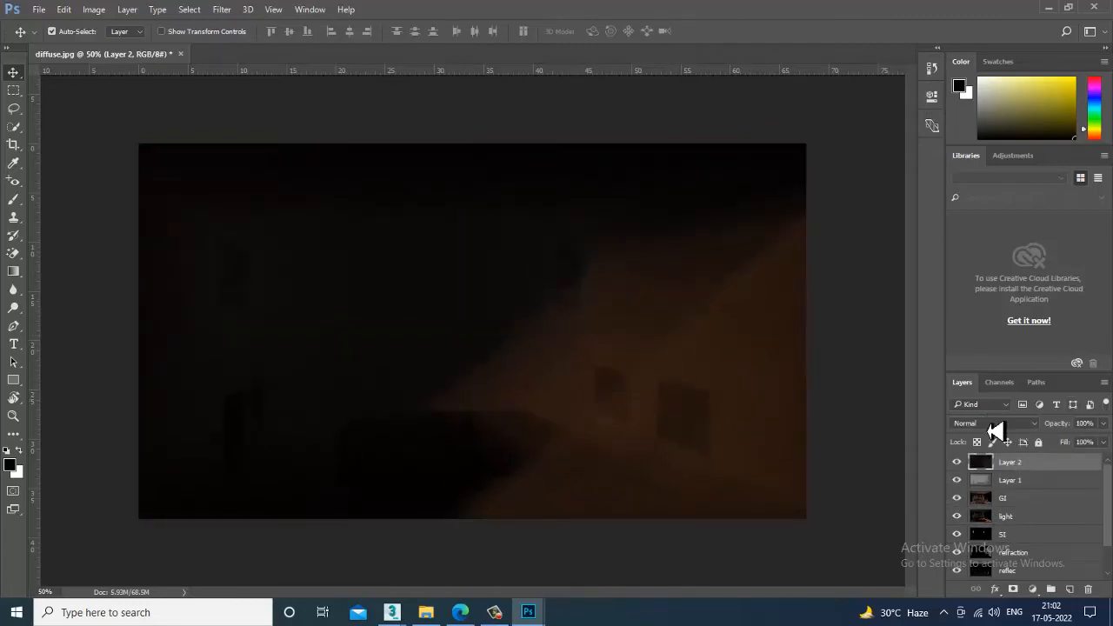
# Step through the atmosphere layer's blend modes, comparing Screen and Overlay, and set it to Linear Dodge (Add).
pyautogui.click(992, 423)
pyautogui.click(985, 207)
pyautogui.press('Down')
pyautogui.press('Down')
pyautogui.press('Down')
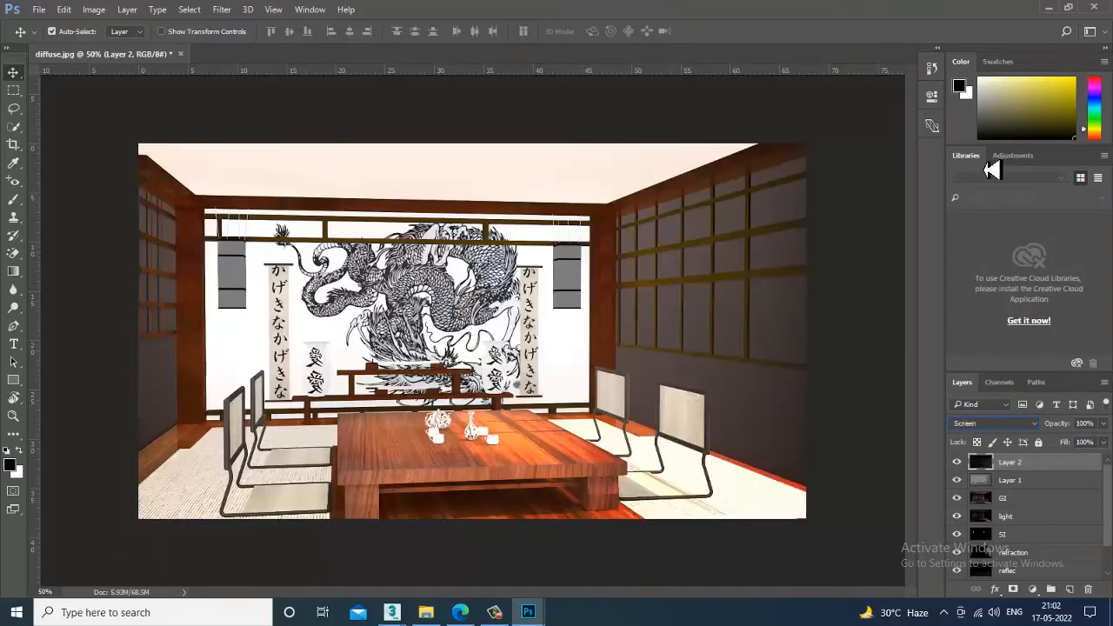
pyautogui.press('Down')
pyautogui.press('Down')
pyautogui.press('Down')
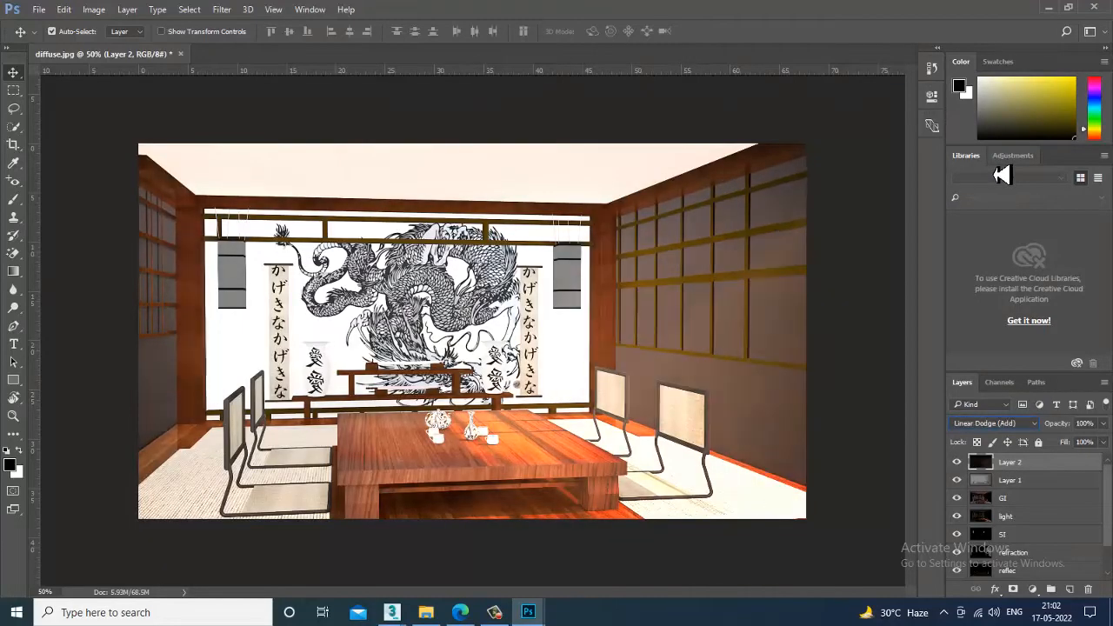
pyautogui.press('Up')
pyautogui.press('Down')
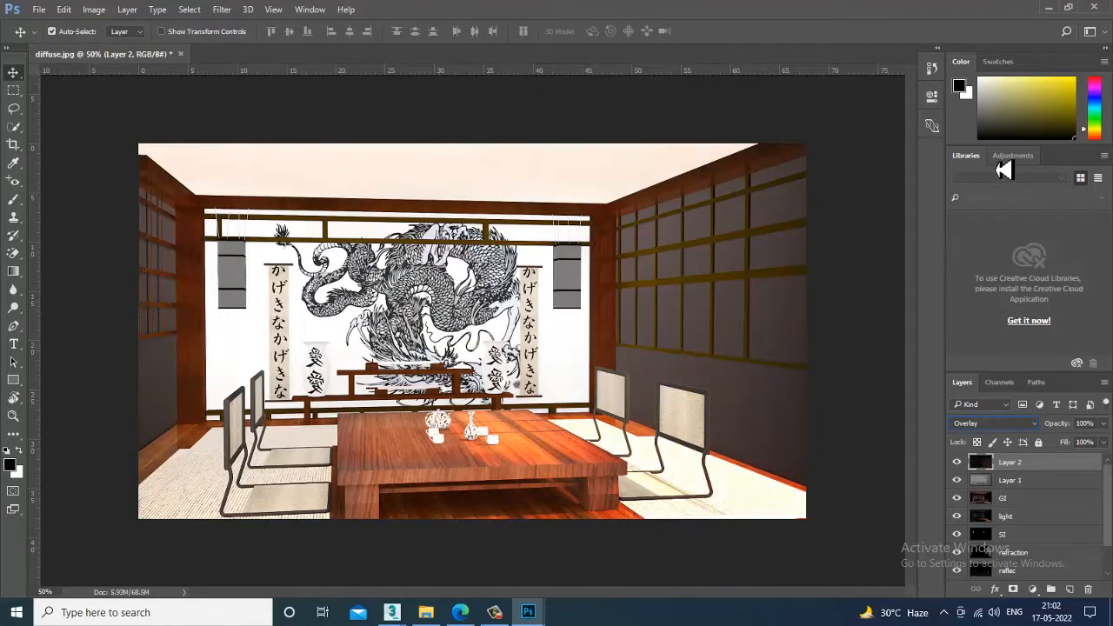
pyautogui.press('Up')
pyautogui.press('Up')
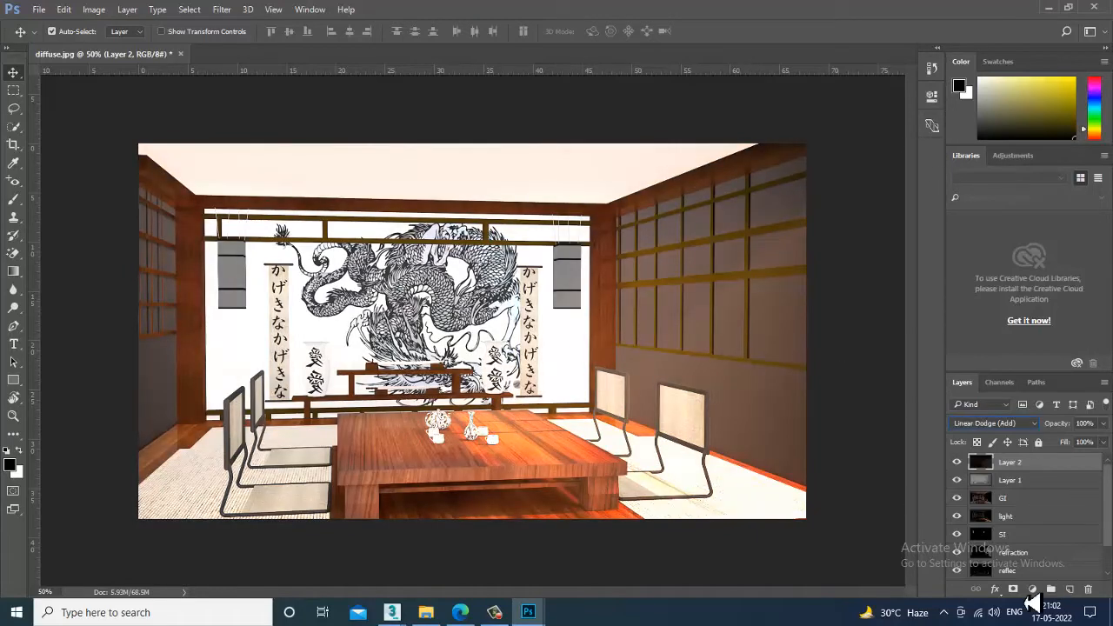
# Compare the image with and without the zdepth, atmosphere and light layers.
pyautogui.click(957, 480)
pyautogui.click(956, 480)
pyautogui.click(957, 462)
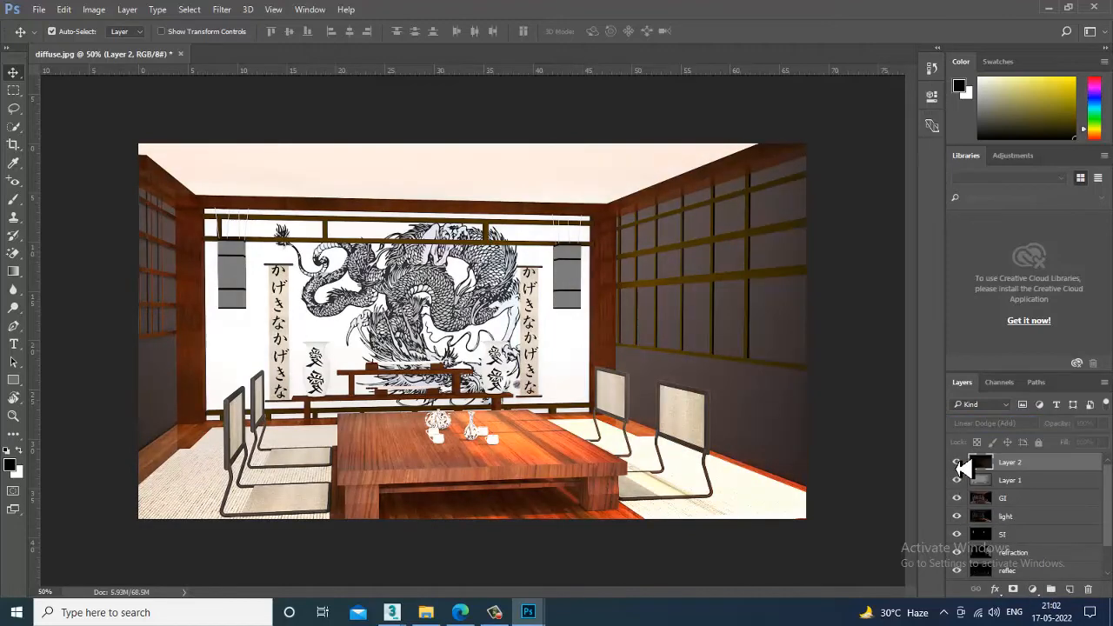
pyautogui.click(957, 462)
pyautogui.click(957, 517)
pyautogui.click(956, 516)
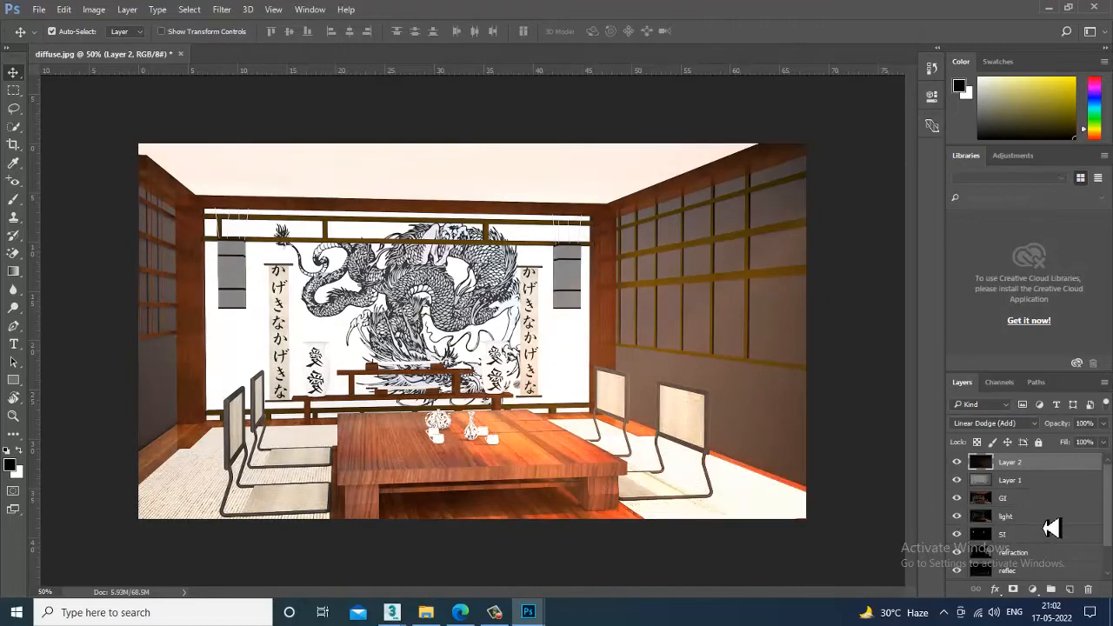
# Try other blend modes on the light layer, including Normal, Multiply and Darker Color, and return it to Linear Dodge (Add).
pyautogui.click(1052, 516)
pyautogui.click(992, 424)
pyautogui.click(965, 155)
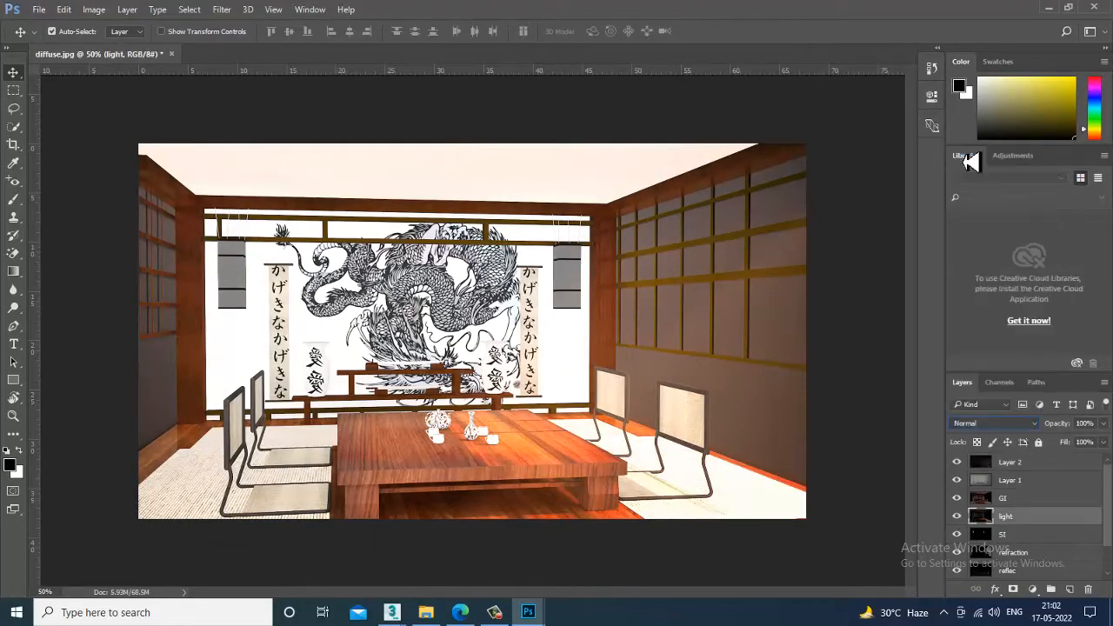
pyautogui.press('Down')
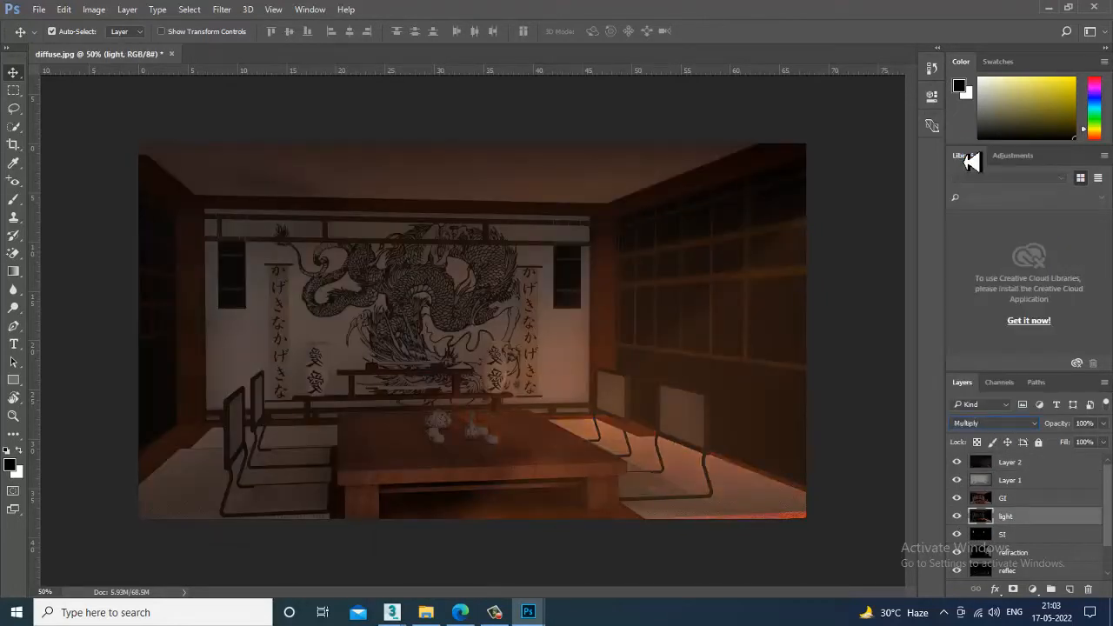
pyautogui.press('Down')
pyautogui.press('Down')
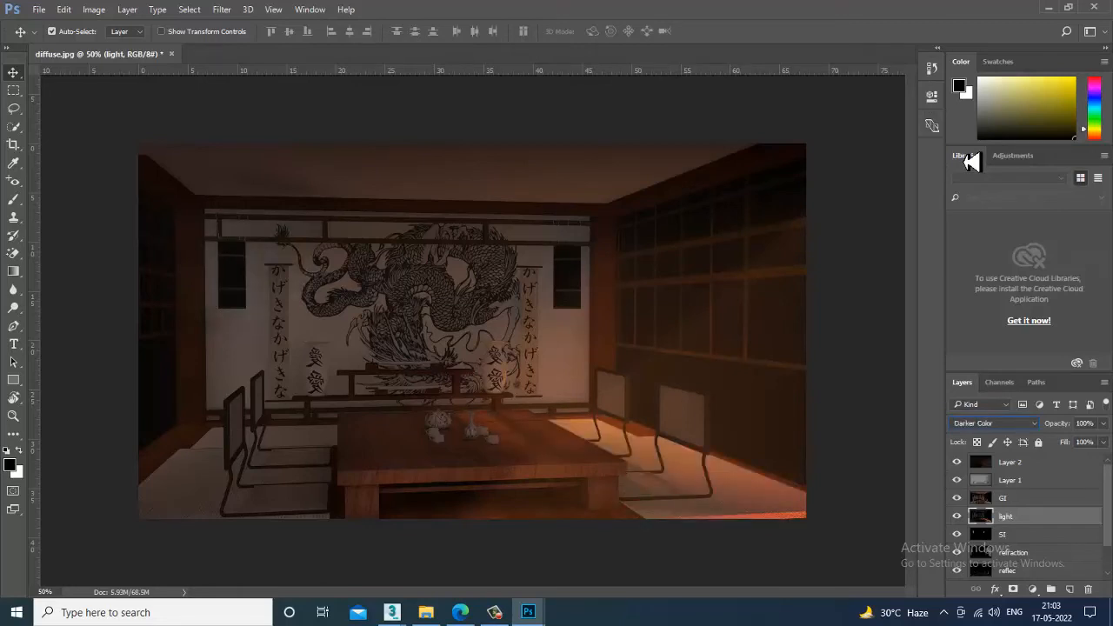
pyautogui.press('Down')
pyautogui.press('Down')
pyautogui.press('Down')
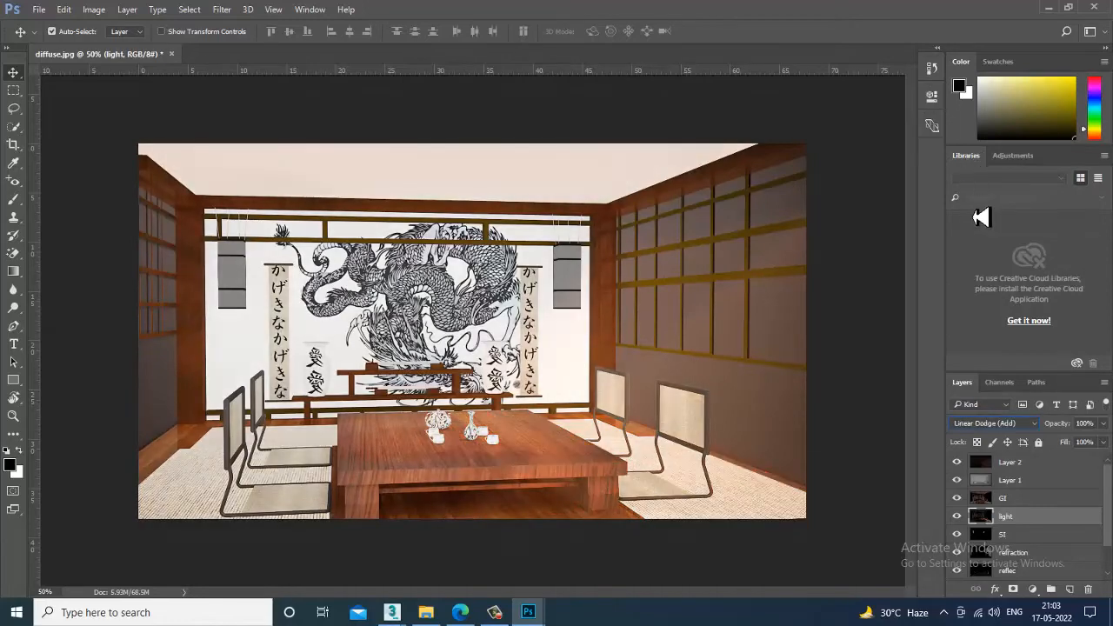
pyautogui.press('Up')
# Compare the image with and without the SI, refraction and reflec layers.
pyautogui.scroll(-1, 1050, 493)
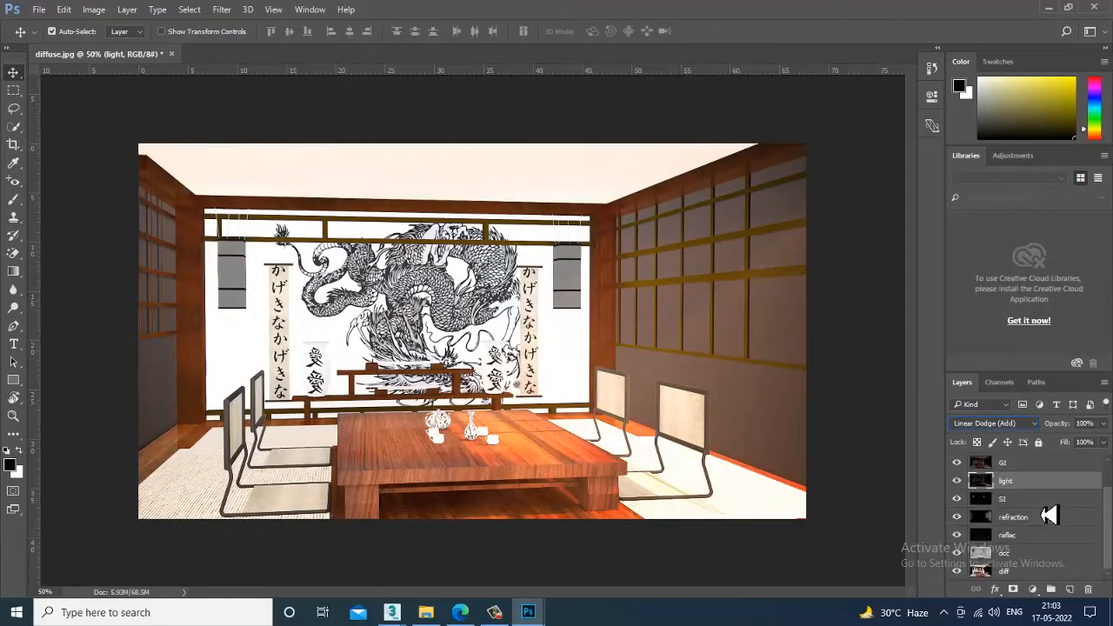
pyautogui.click(956, 498)
pyautogui.click(957, 499)
pyautogui.click(959, 530)
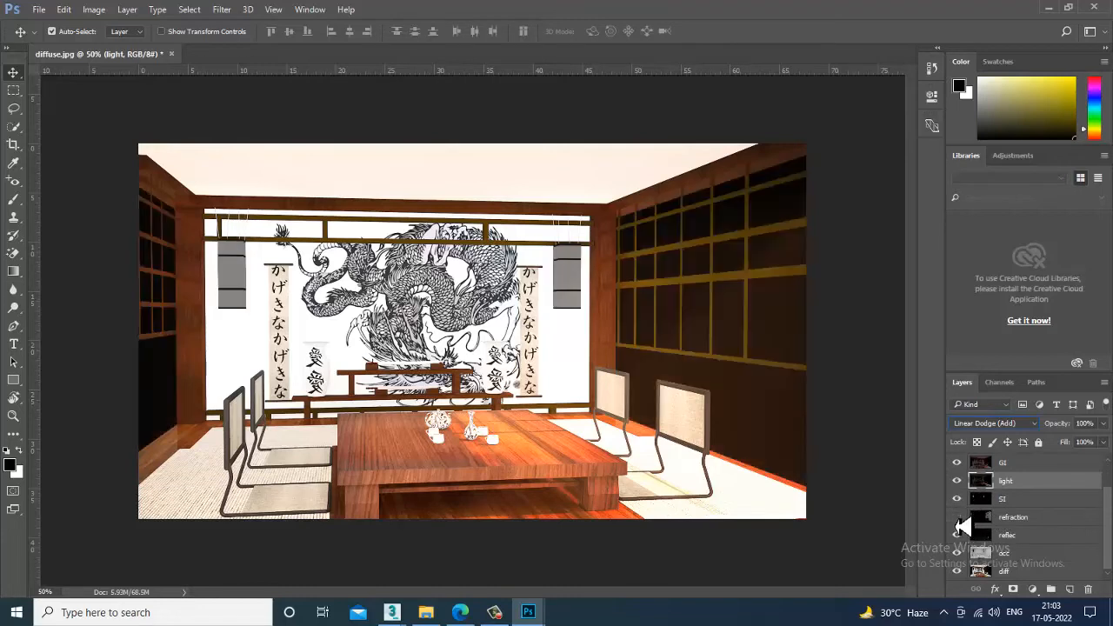
pyautogui.click(958, 524)
pyautogui.click(959, 539)
pyautogui.click(959, 539)
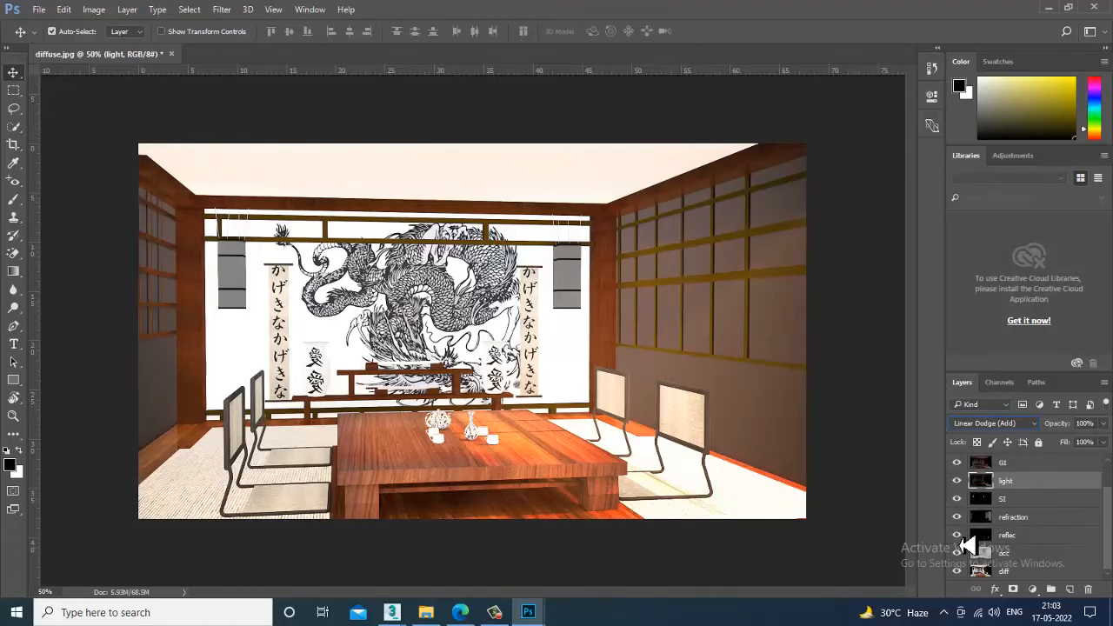
pyautogui.click(1033, 589)
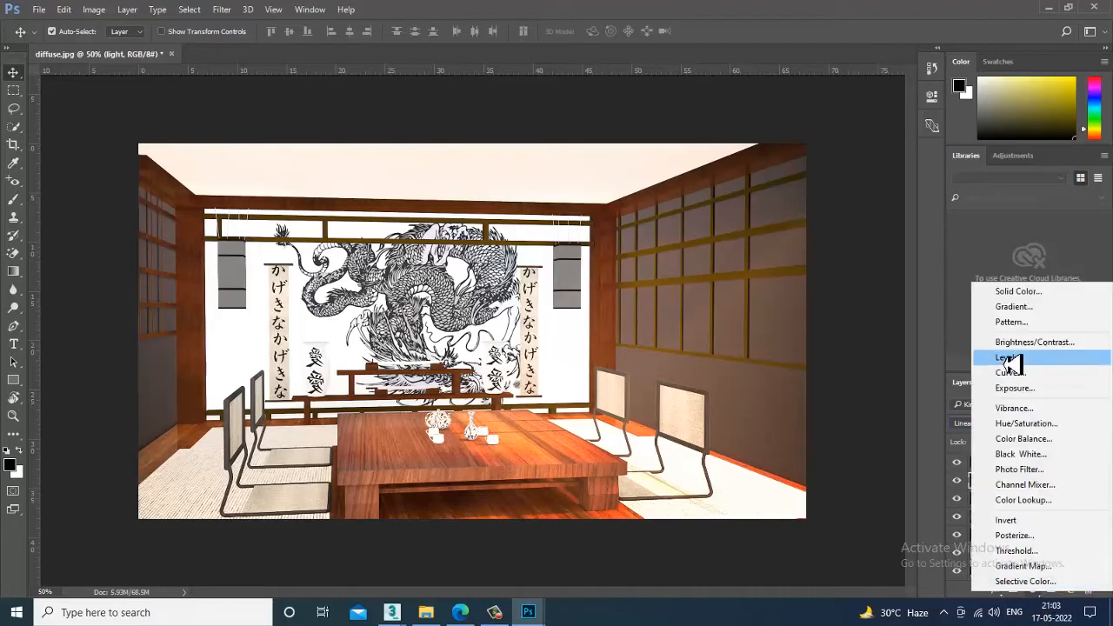
pyautogui.click(1026, 438)
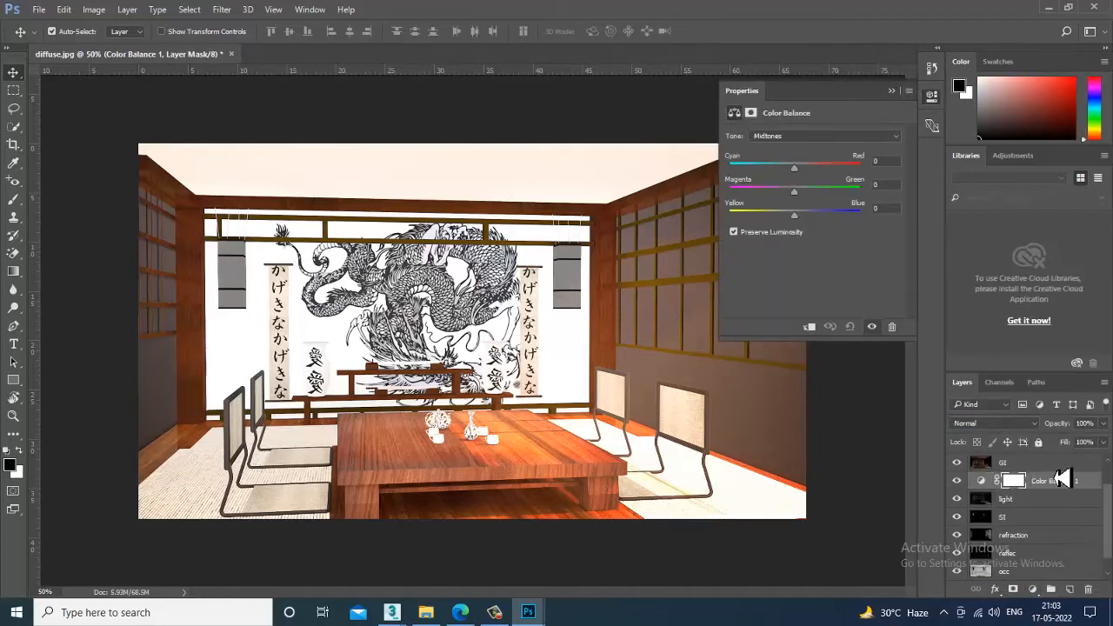
pyautogui.hotkey('ctrl', 'z')
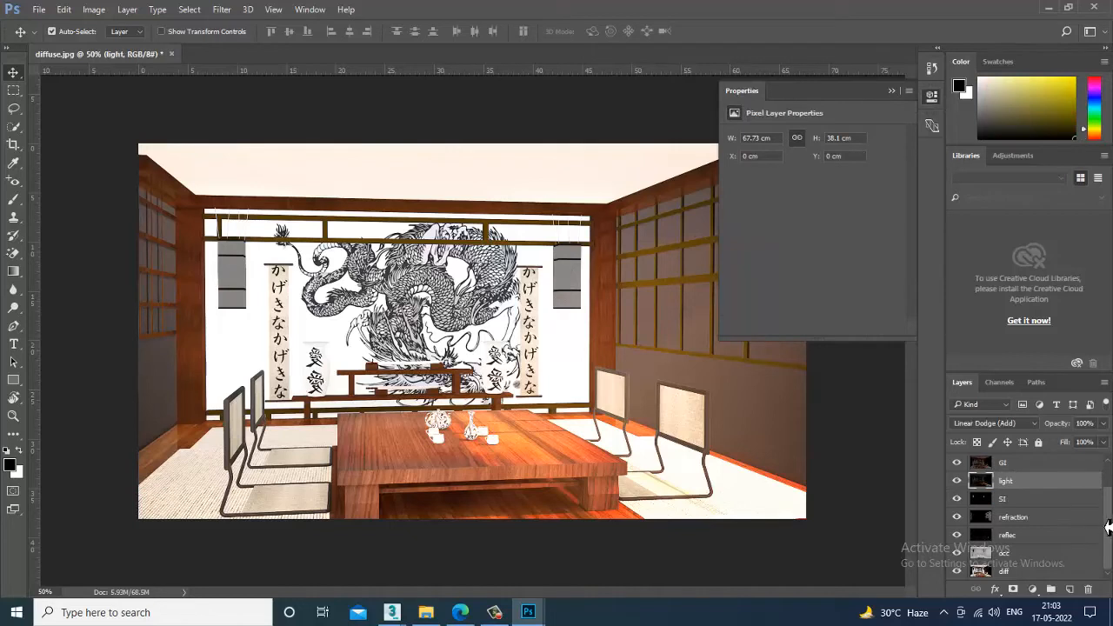
# Add a Color Balance adjustment layer above the atmosphere layer and shift its midtones slightly toward red.
pyautogui.moveTo(1107, 514); pyautogui.dragTo(1107, 482)
pyautogui.click(1048, 463)
pyautogui.click(1035, 590)
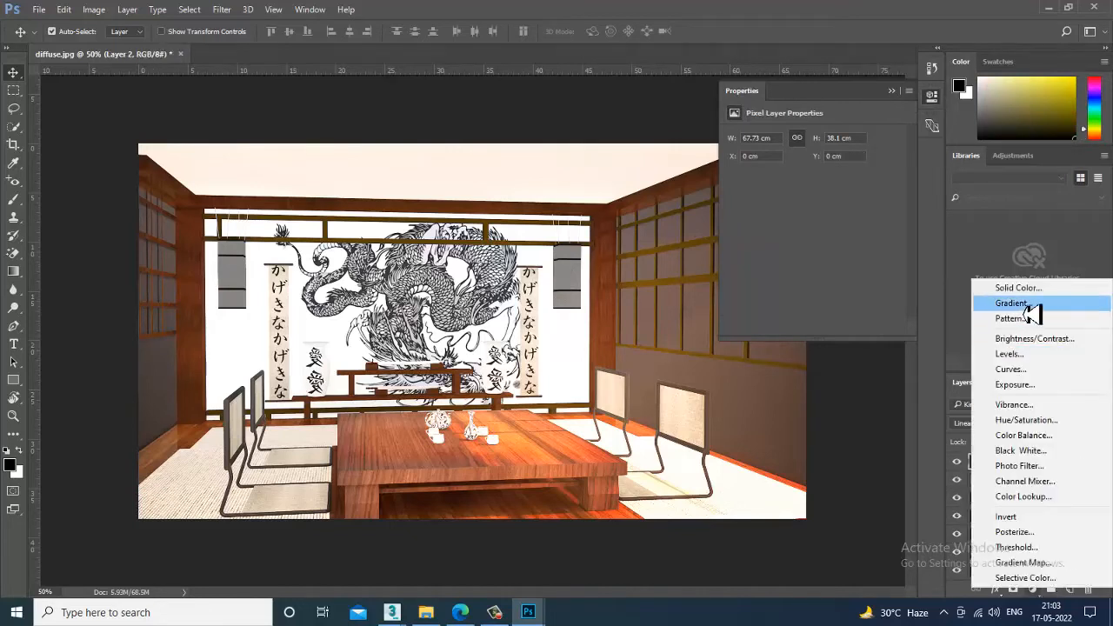
pyautogui.click(1061, 435)
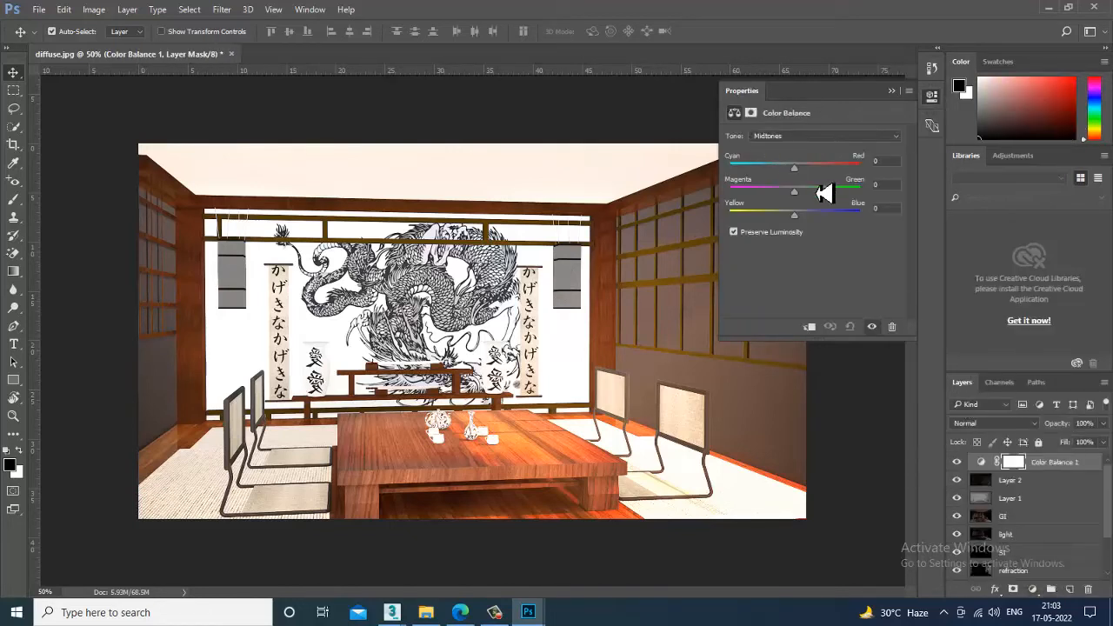
pyautogui.moveTo(795, 168); pyautogui.dragTo(809, 172)
pyautogui.moveTo(798, 225)
pyautogui.mouseDown()
pyautogui.moveTo(775, 228)
pyautogui.moveTo(798, 227)
pyautogui.mouseUp()
pyautogui.click(840, 448)
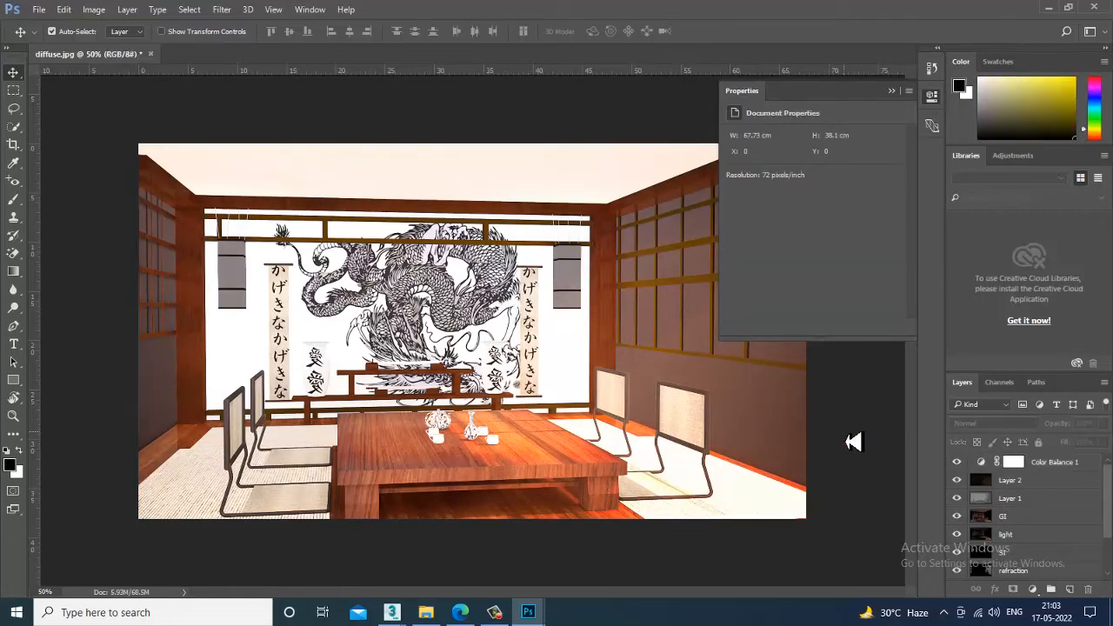
# Hide the Color Balance, atmosphere, zdepth, GI, SI, refraction and reflec layers, leaving only light, occ and diff showing.
pyautogui.hotkey('ctrl', '+')
pyautogui.scroll(-3, 1048, 559)
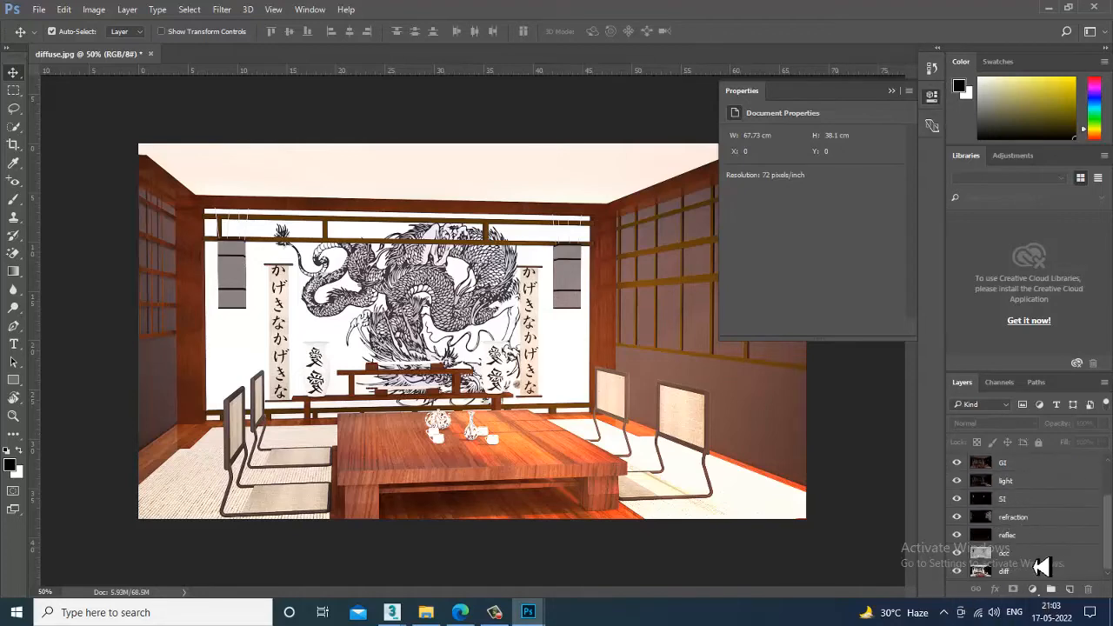
pyautogui.moveTo(958, 534); pyautogui.dragTo(965, 513)
pyautogui.click(959, 483)
pyautogui.scroll(3, 965, 496)
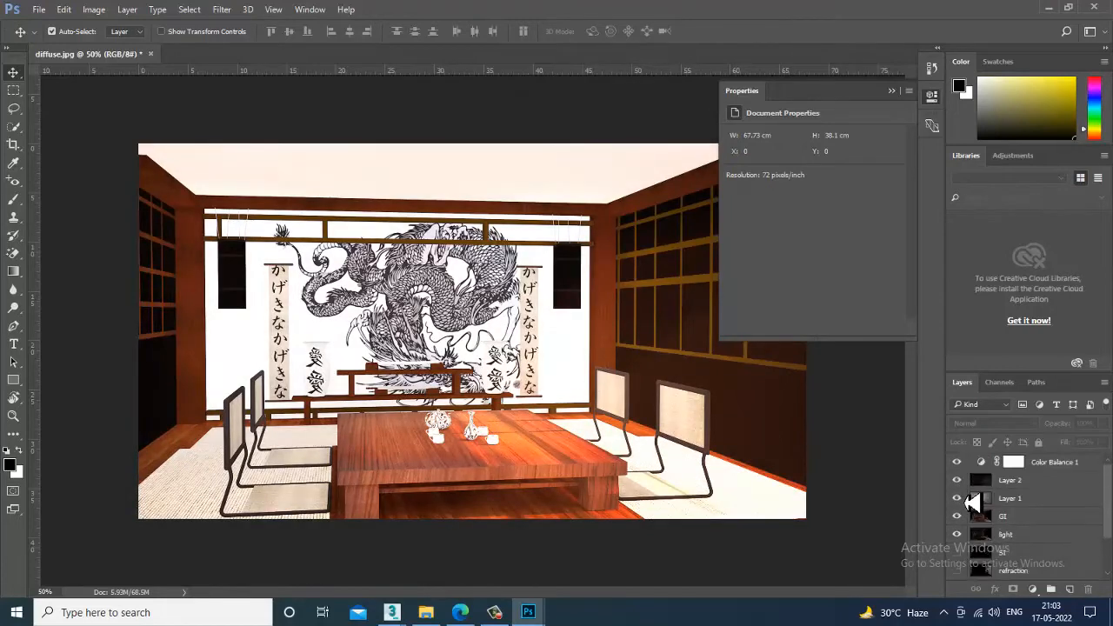
pyautogui.moveTo(958, 462); pyautogui.dragTo(962, 521)
pyautogui.scroll(-3, 1009, 556)
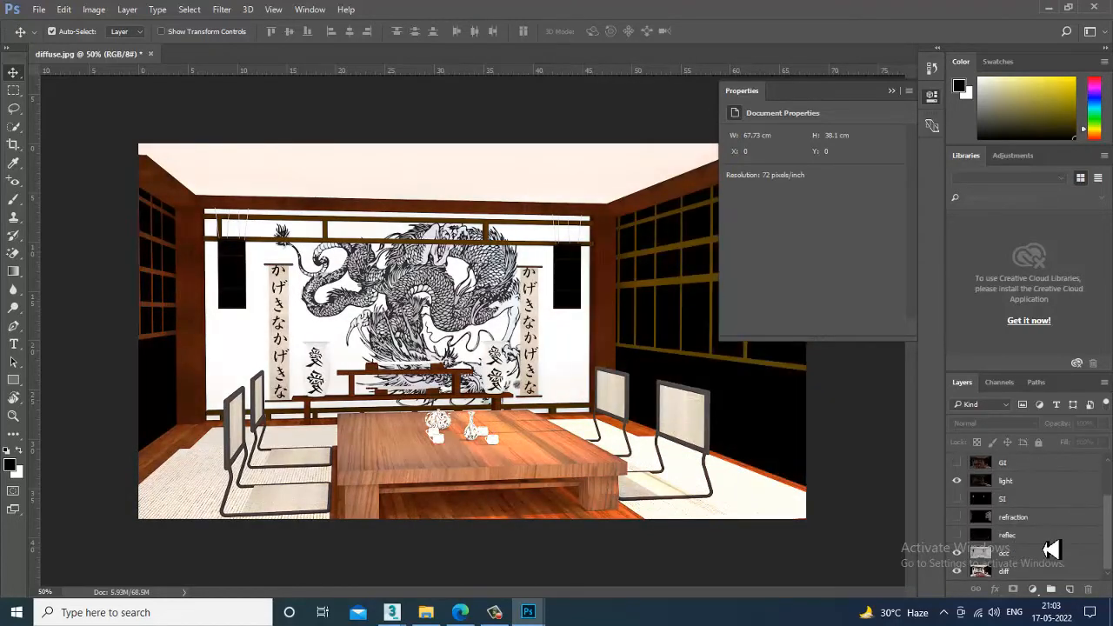
# Try other blend modes on the light layer, stepping from Normal through Color Burn to Darker Color.
pyautogui.click(1018, 482)
pyautogui.click(992, 423)
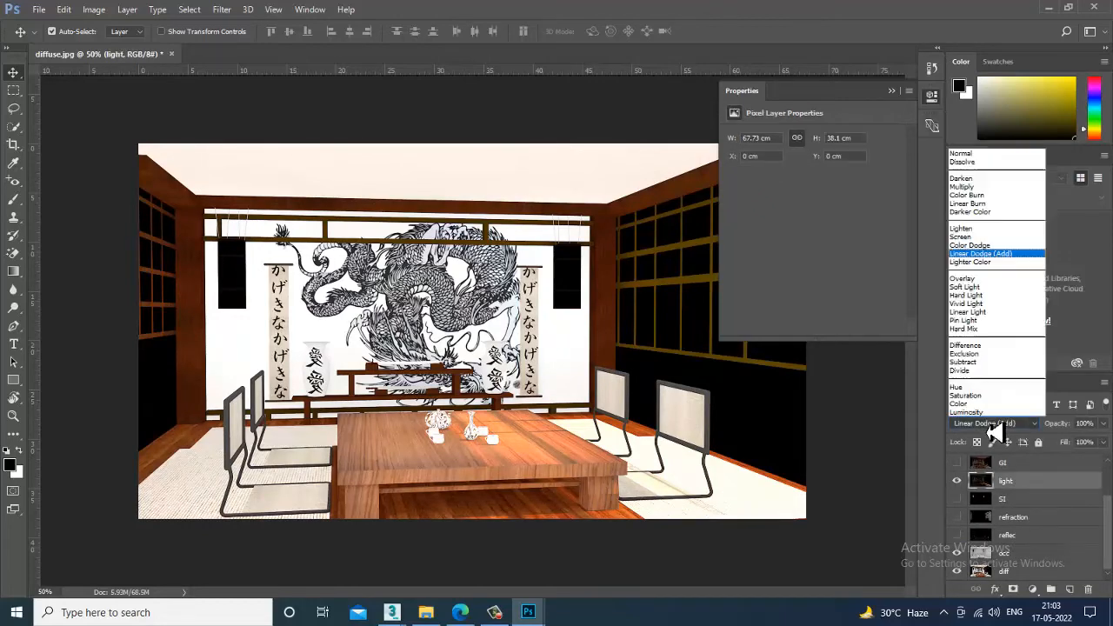
pyautogui.click(994, 162)
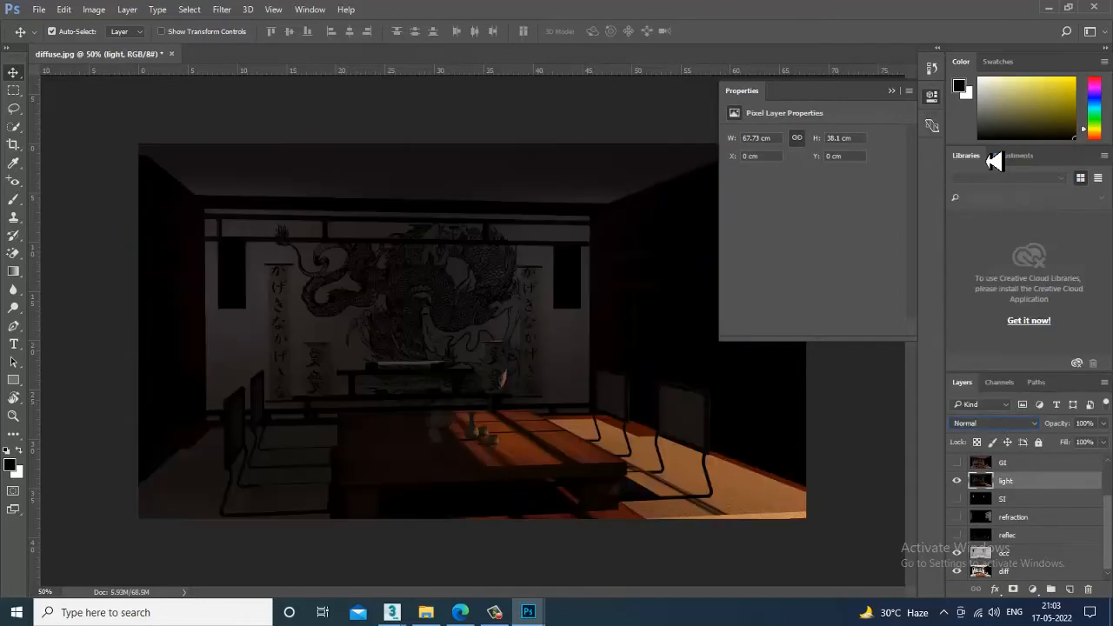
pyautogui.press('Down')
pyautogui.press('Down')
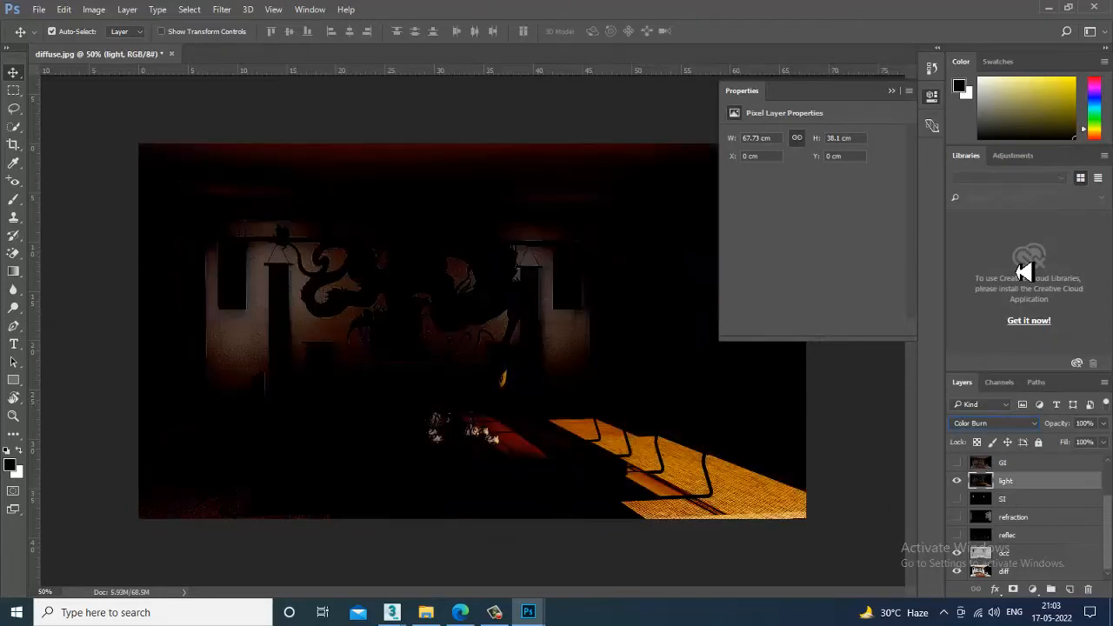
pyautogui.press('Down')
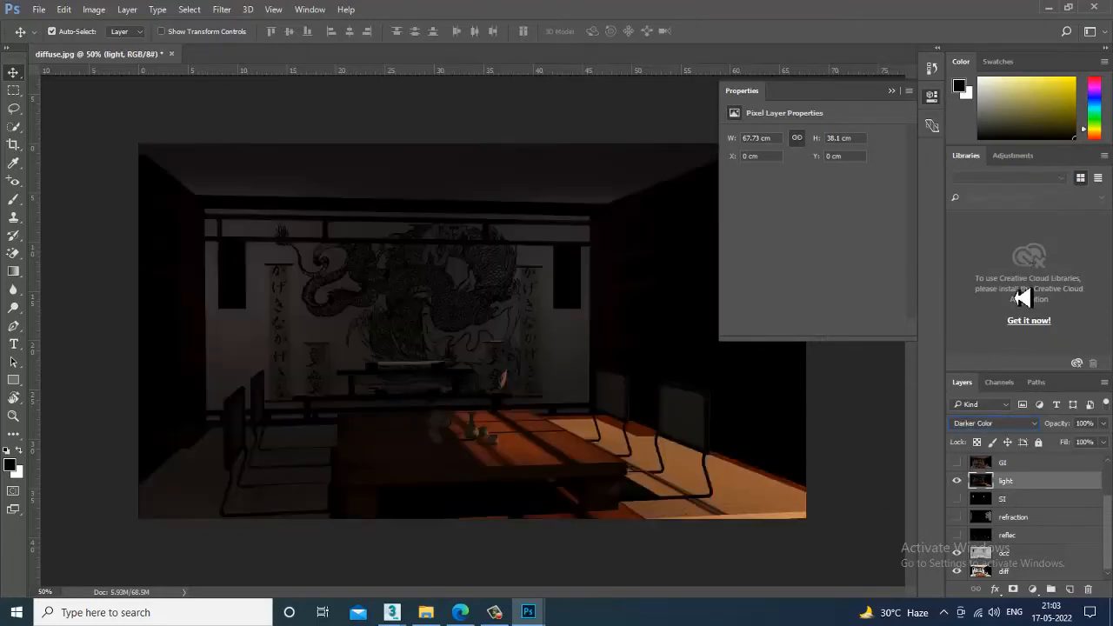
# Show the refraction and reflec layers and hide the light layer.
pyautogui.click(957, 498)
pyautogui.click(957, 534)
pyautogui.click(956, 481)
pyautogui.click(956, 481)
pyautogui.click(957, 481)
# Step through blend modes on the refraction layer, including Linear Burn, Lighten and Linear Light, and settle on Difference.
pyautogui.click(1018, 519)
pyautogui.click(986, 426)
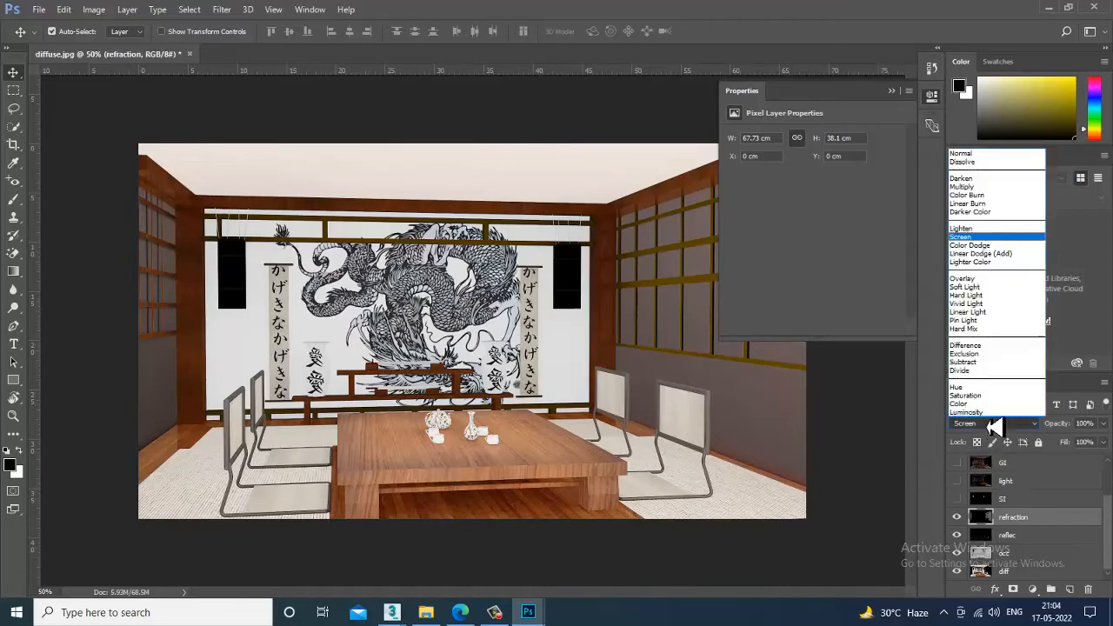
pyautogui.click(982, 159)
pyautogui.press('Down')
pyautogui.press('Down')
pyautogui.press('Down')
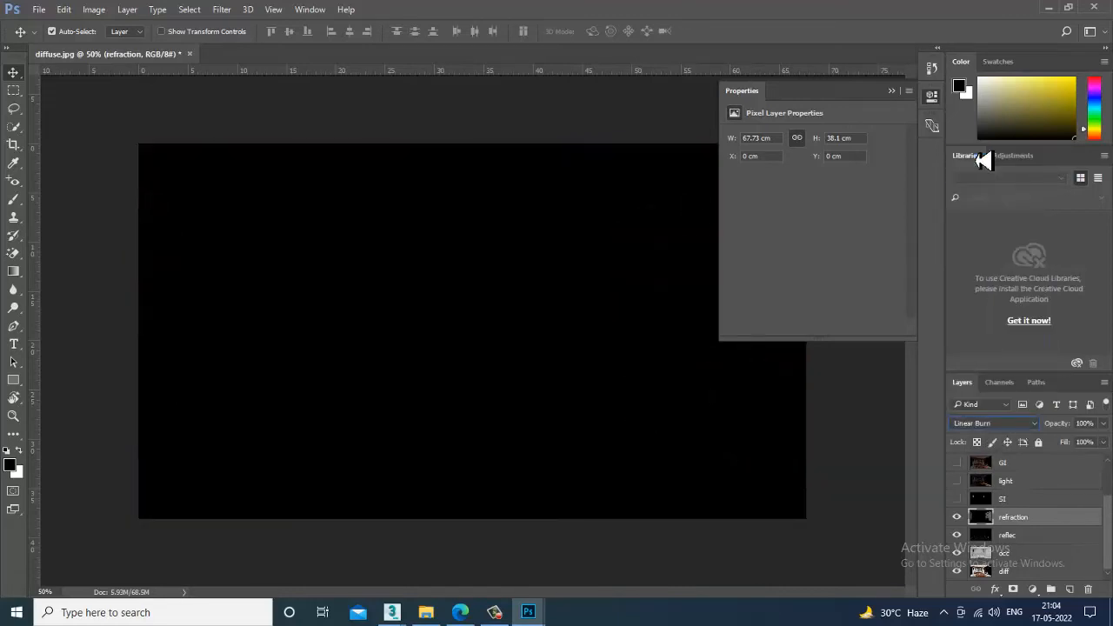
pyautogui.press('Down')
pyautogui.press('Down')
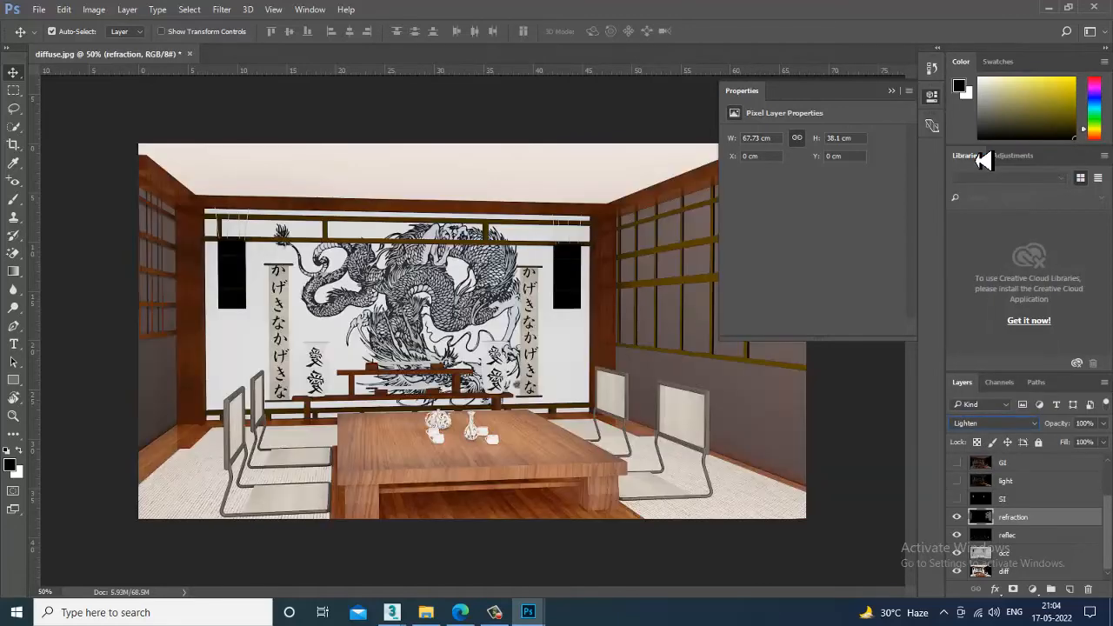
pyautogui.press('Down')
pyautogui.hotkey('shift', '+')
pyautogui.hotkey('shift', '+')
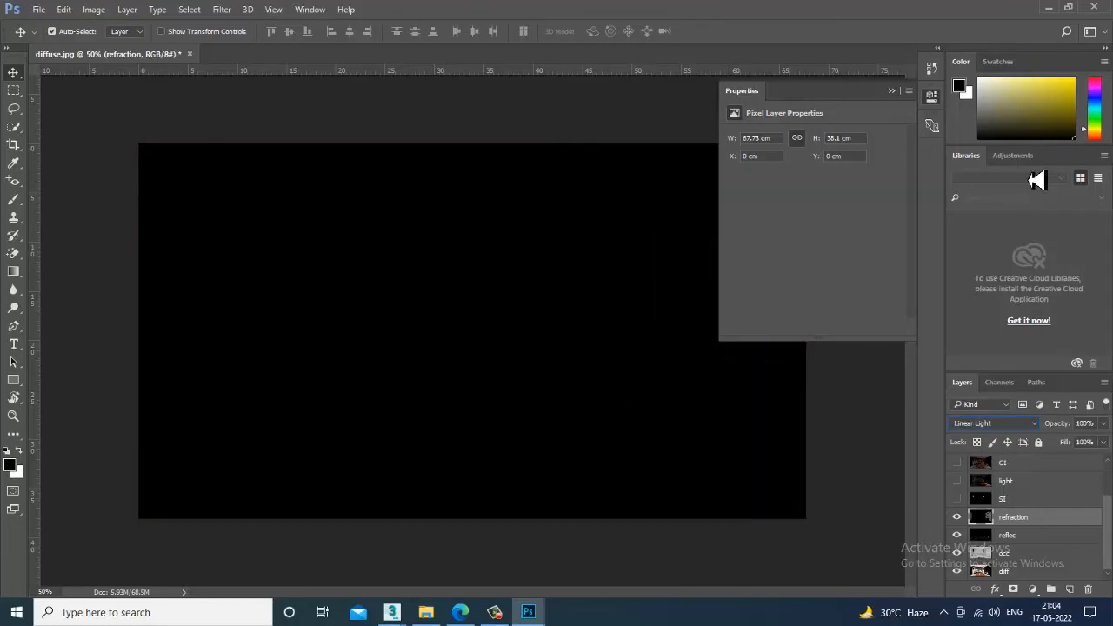
pyautogui.hotkey('shift', '+')
pyautogui.hotkey('shift', '+')
pyautogui.hotkey('shift', '+')
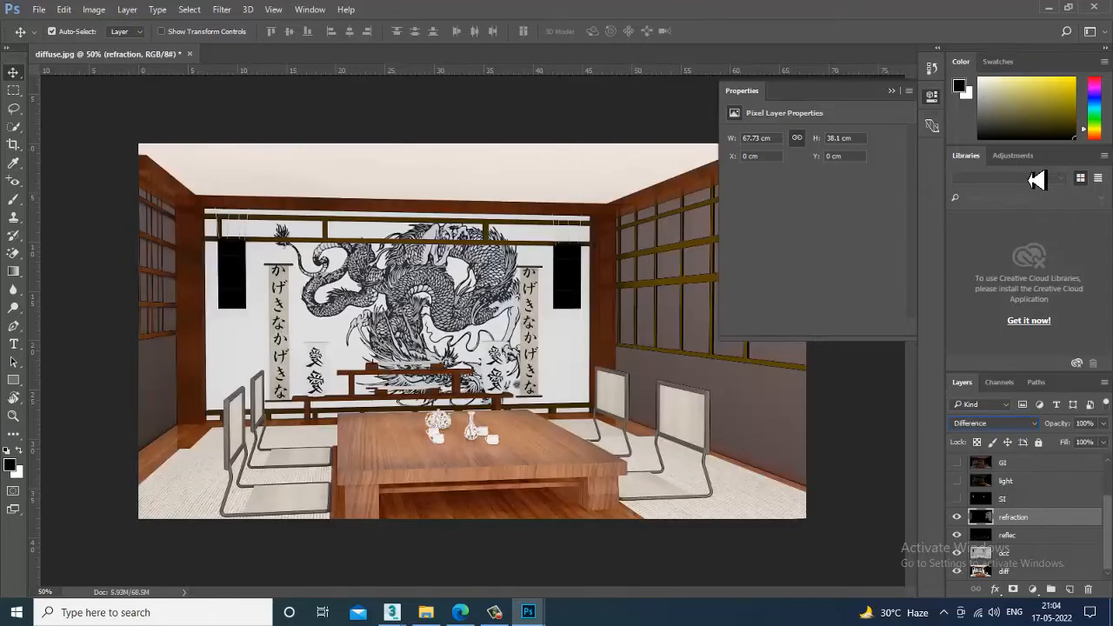
pyautogui.hotkey('shift', '-')
pyautogui.hotkey('shift', '+')
# Make the SI, light, GI, Layer 1 and Layer 2 layers visible again.
pyautogui.click(957, 483)
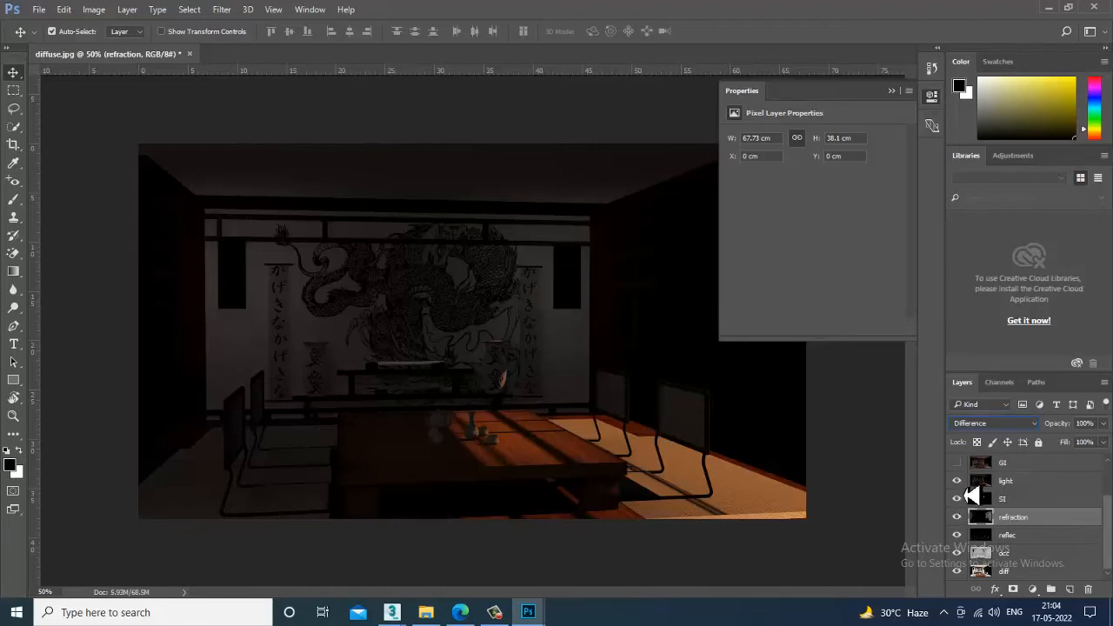
pyautogui.click(958, 463)
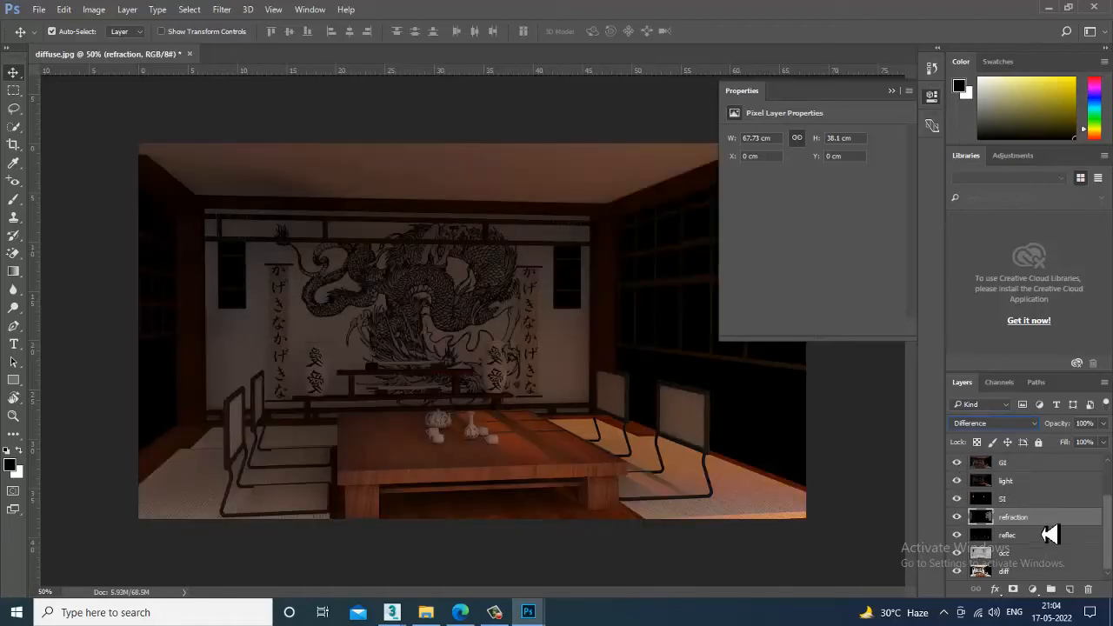
pyautogui.scroll(2, 1044, 529)
pyautogui.click(958, 481)
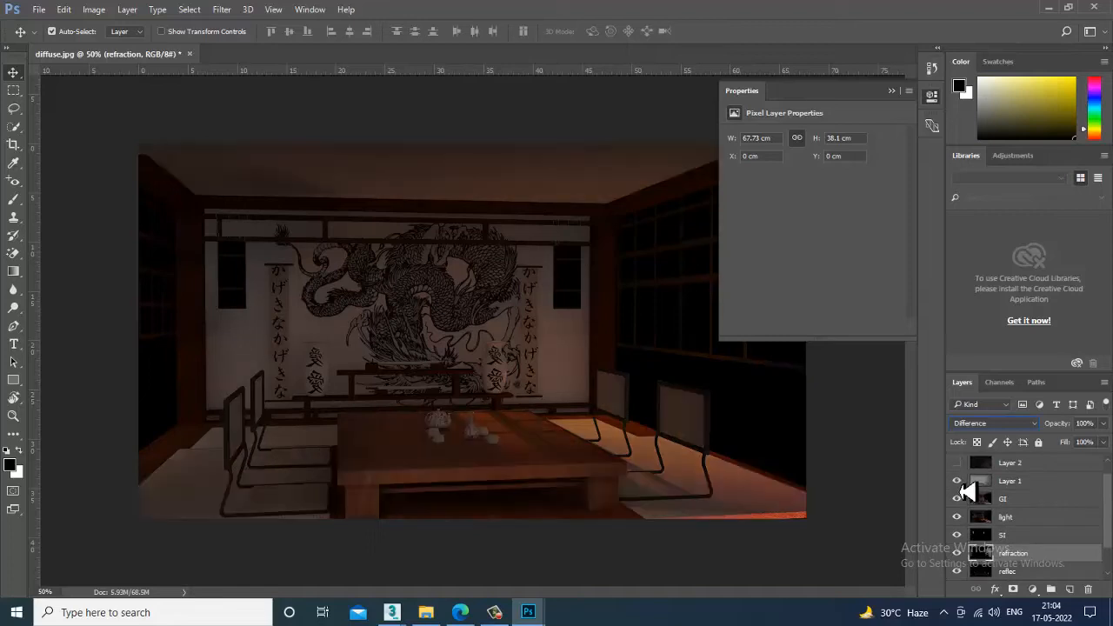
pyautogui.click(958, 462)
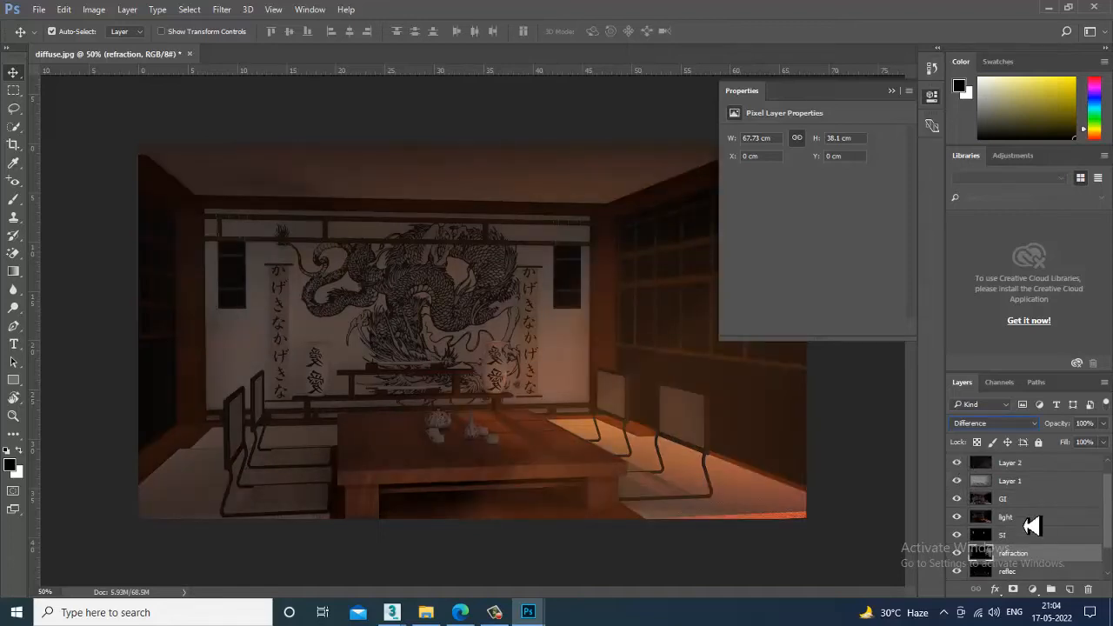
# Move the refraction layer above Layer 2 and turn the Color Balance 1 layer back on.
pyautogui.scroll(-2, 1033, 526)
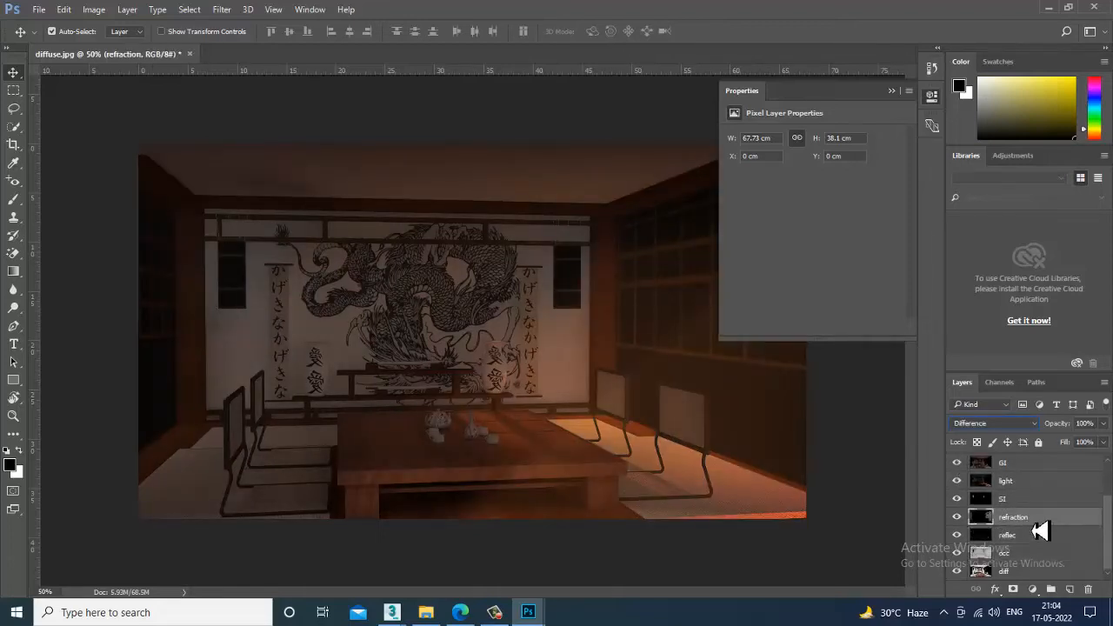
pyautogui.moveTo(1031, 519); pyautogui.dragTo(1015, 499)
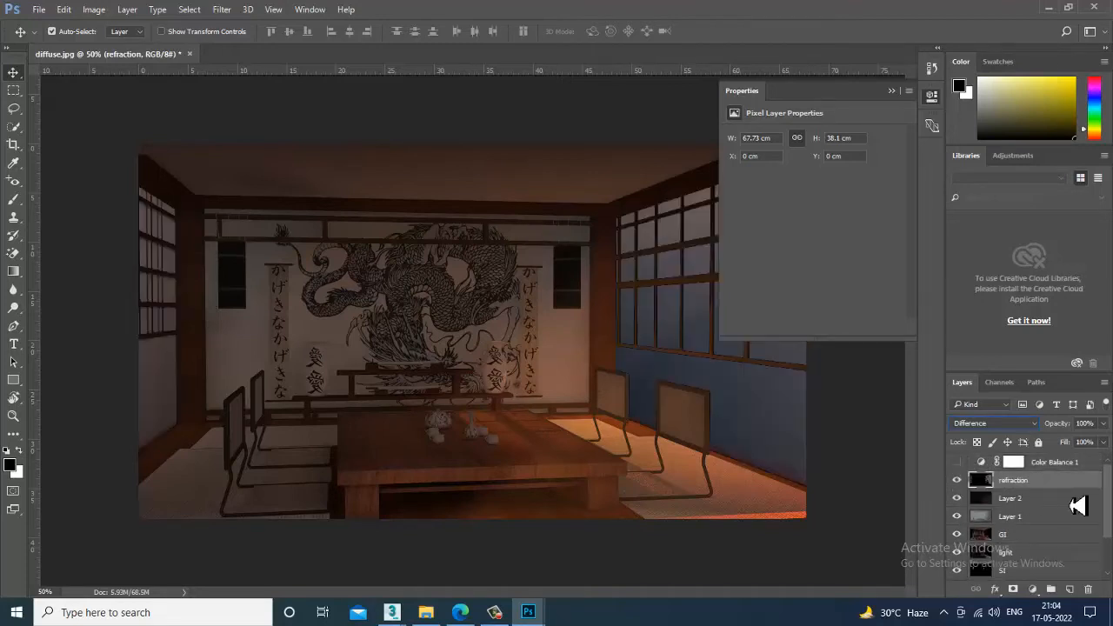
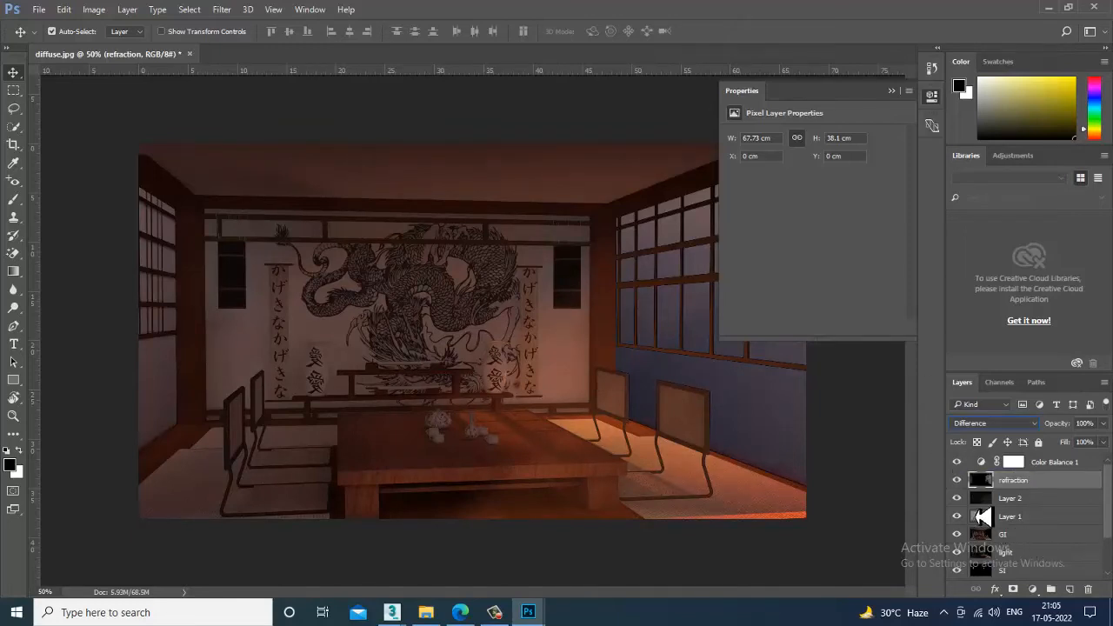
pyautogui.hotkey('alt', 'shift', 'a')
pyautogui.click(1016, 507)
pyautogui.hotkey('alt', 'shift', 'a')
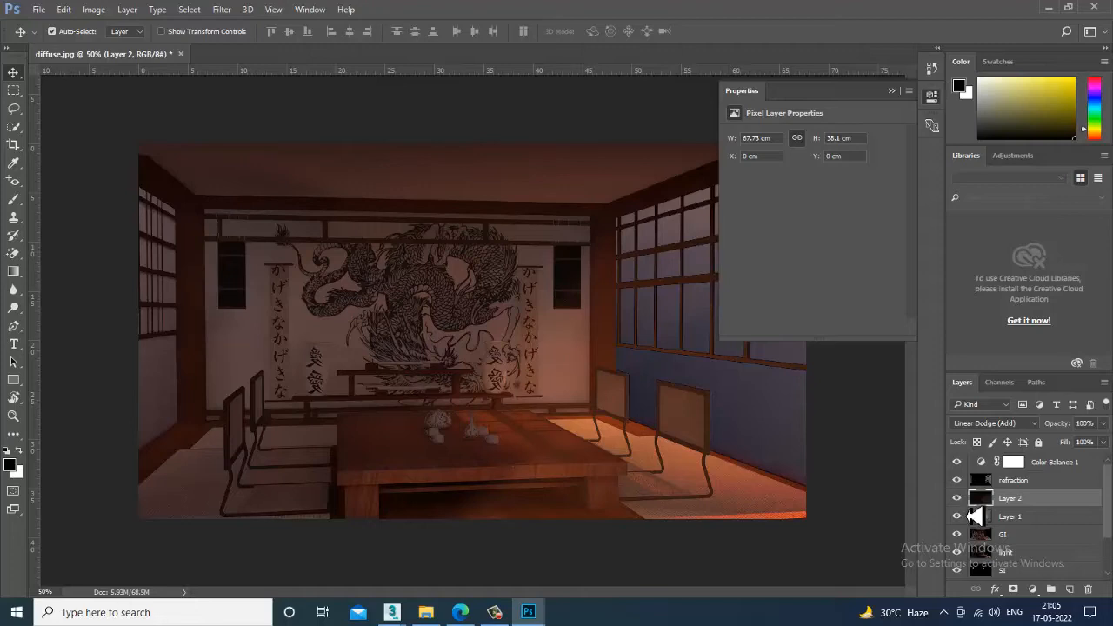
pyautogui.click(494, 613)
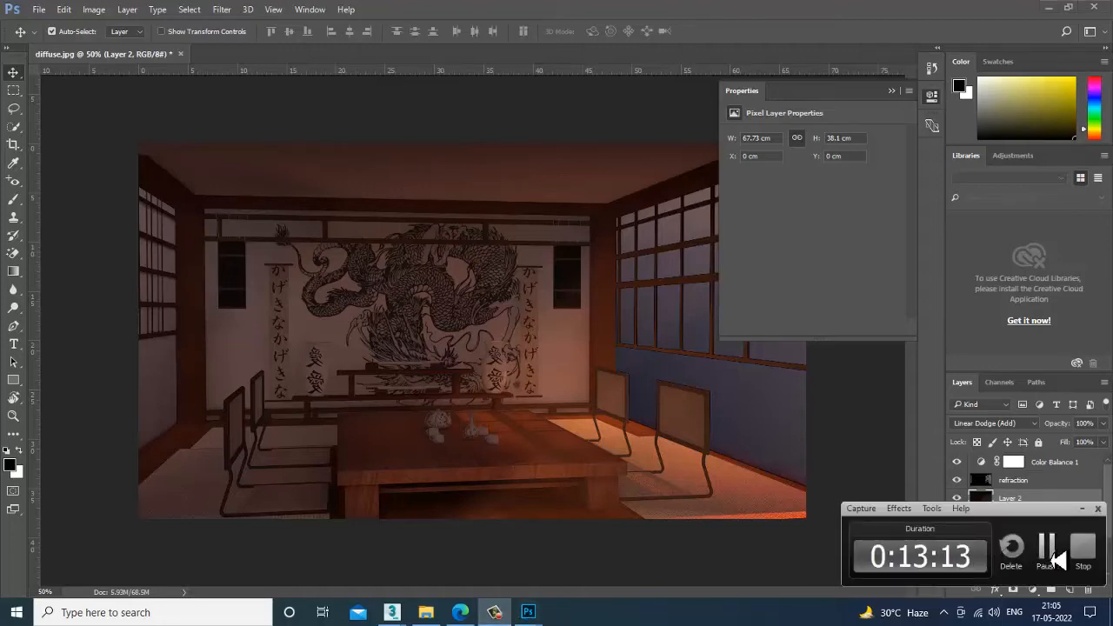
pyautogui.click(1055, 559)
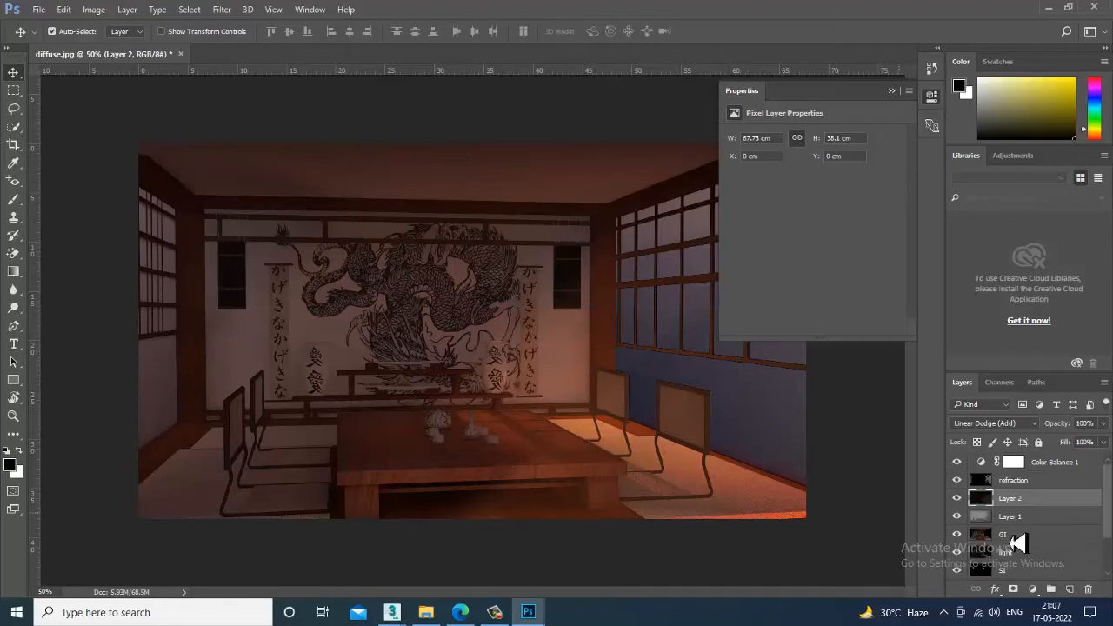
# Move the SI layer above the refraction layer, directly beneath Color Balance 1.
pyautogui.scroll(-1, 1005, 574)
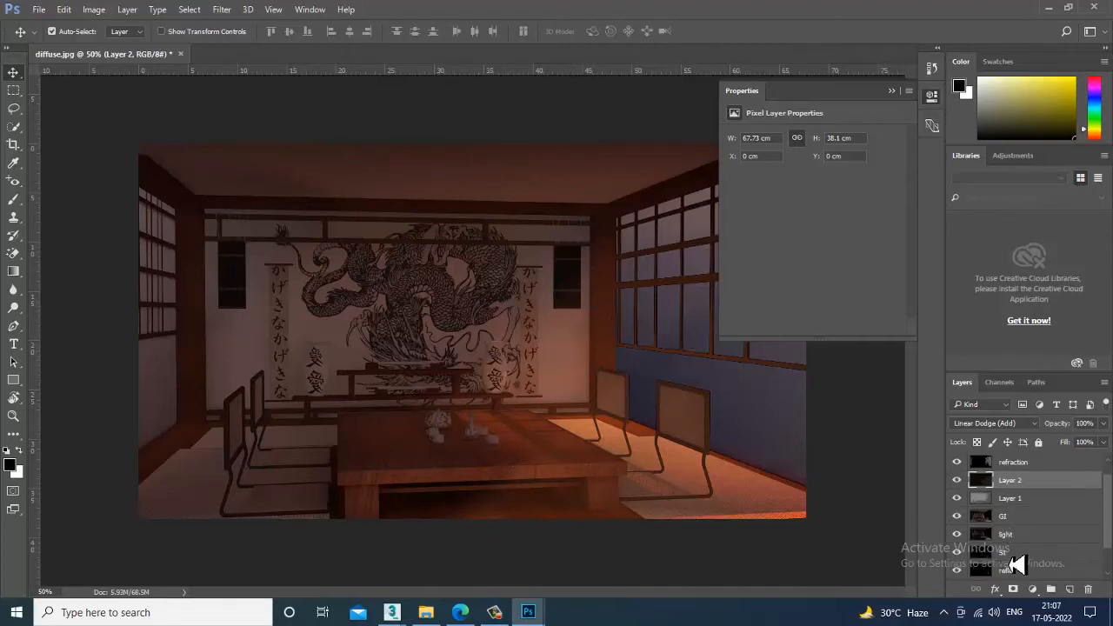
pyautogui.scroll(1, 978, 513)
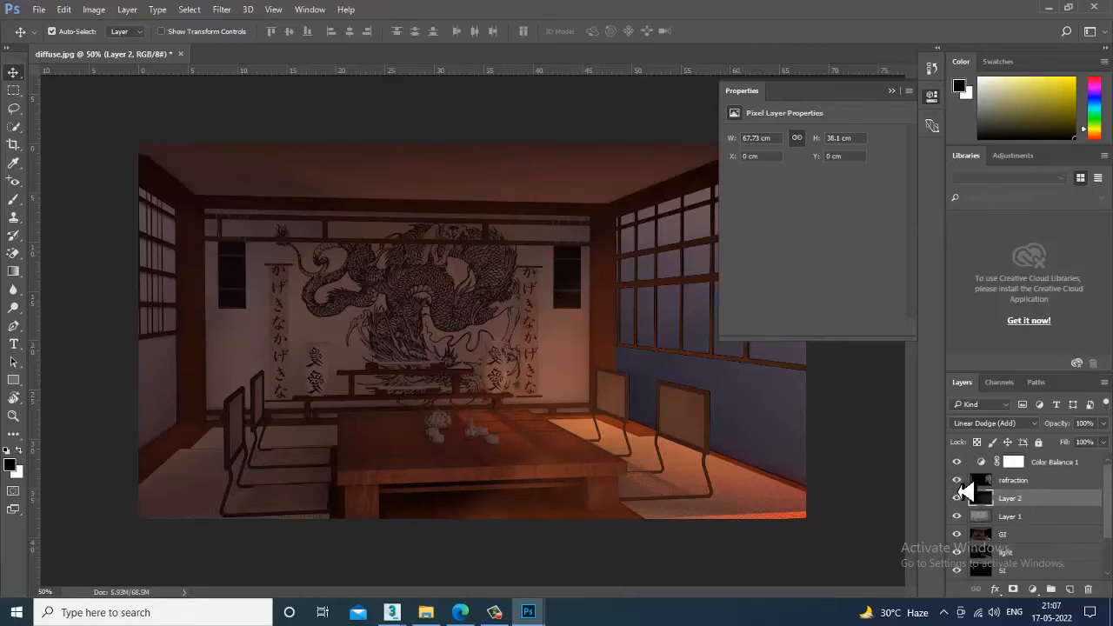
pyautogui.scroll(-1, 1034, 550)
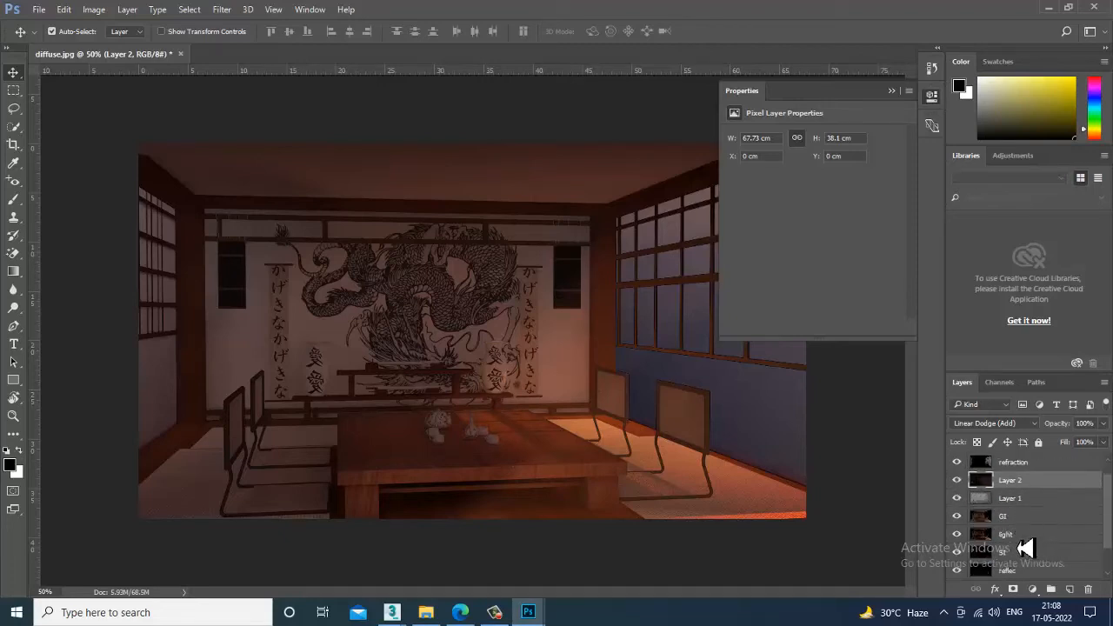
pyautogui.click(1009, 555)
pyautogui.moveTo(1031, 547); pyautogui.dragTo(1036, 486)
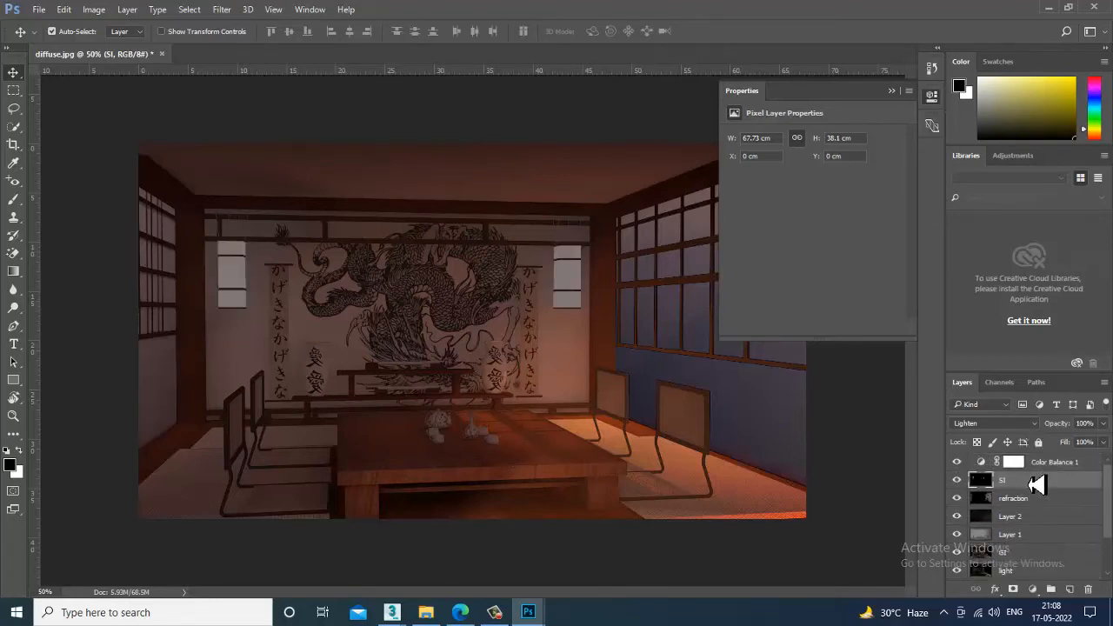
# Adjust the Color Balance 1 midtones to +4 on Cyan–Red and -19 on Yellow–Blue.
pyautogui.click(1036, 462)
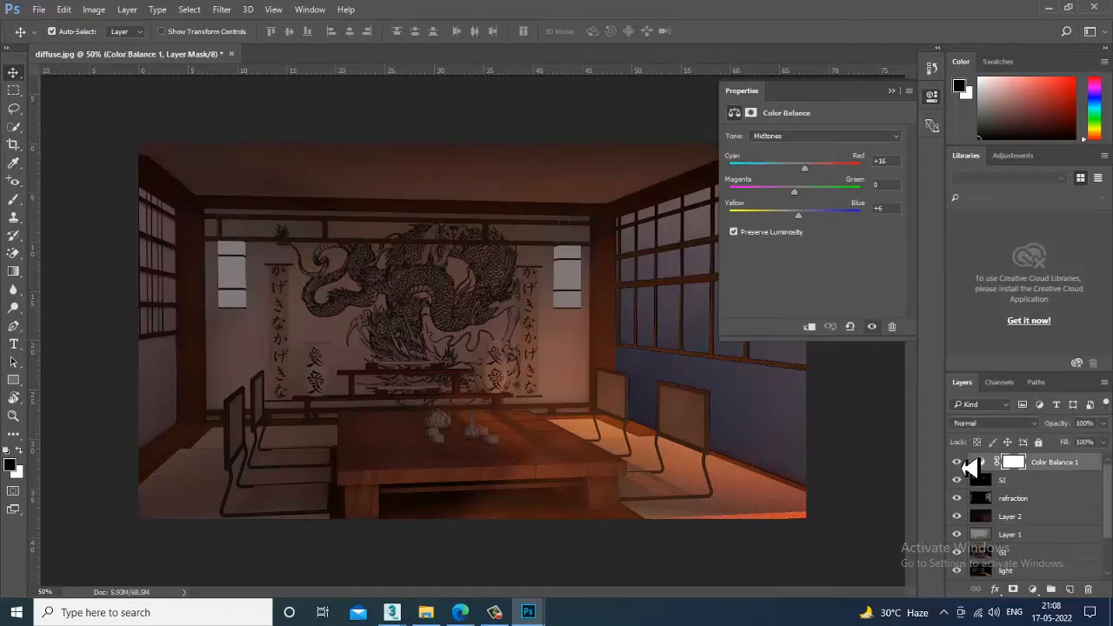
pyautogui.click(961, 467)
pyautogui.click(961, 467)
pyautogui.moveTo(804, 169); pyautogui.dragTo(804, 180)
pyautogui.moveTo(801, 219); pyautogui.dragTo(785, 225)
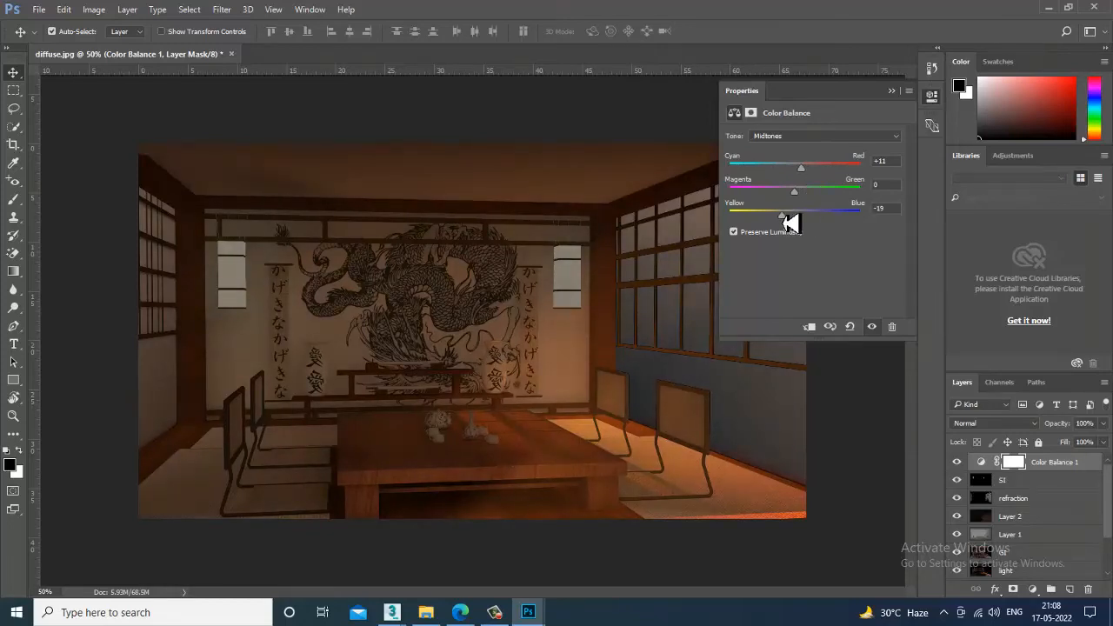
pyautogui.moveTo(805, 177); pyautogui.dragTo(800, 176)
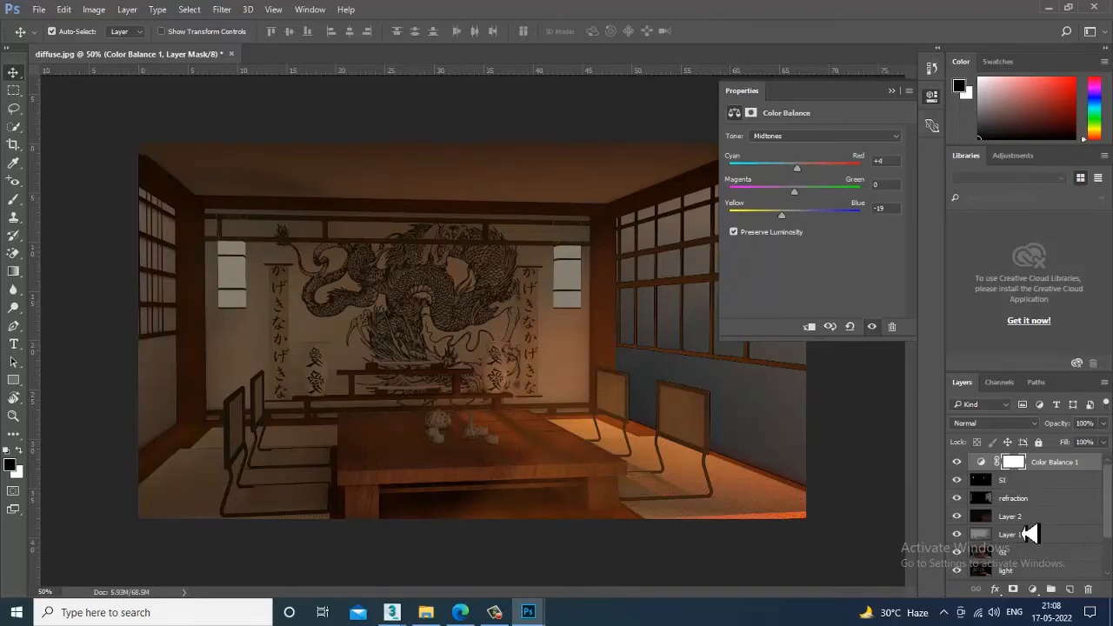
# Add an Exposure adjustment layer above Color Balance 1 and set its exposure to +0.72.
pyautogui.click(1032, 589)
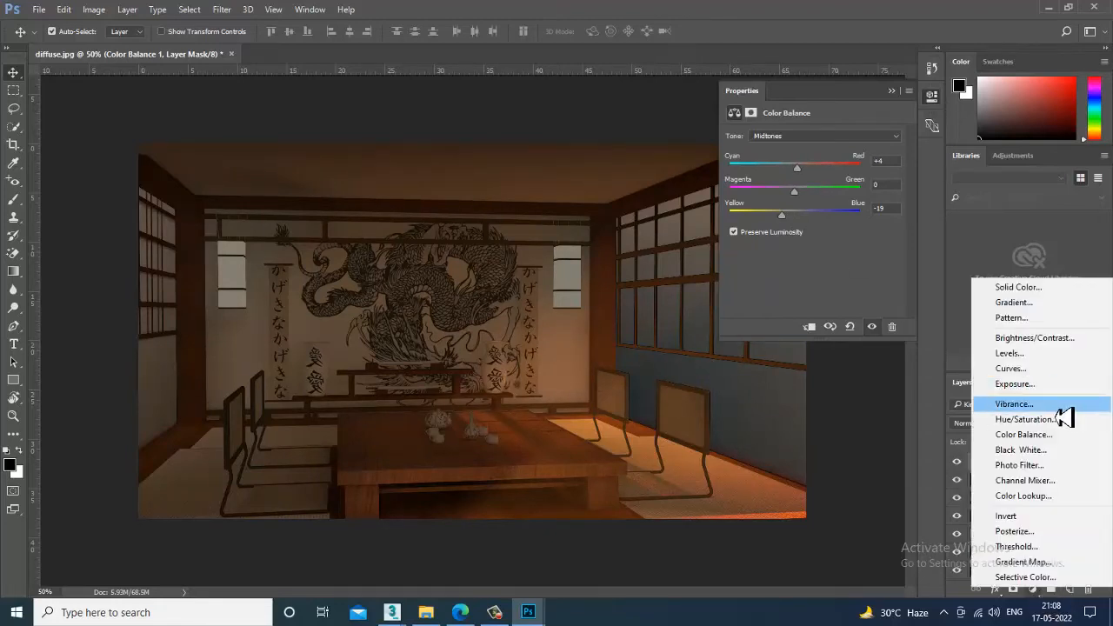
pyautogui.click(1035, 386)
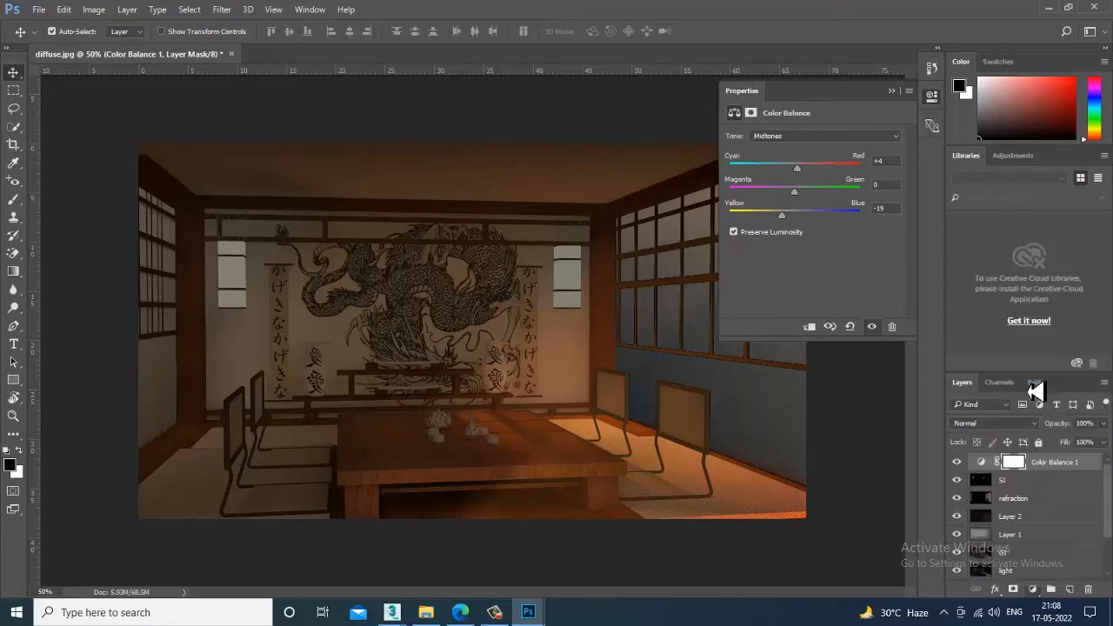
pyautogui.moveTo(814, 171); pyautogui.dragTo(831, 181)
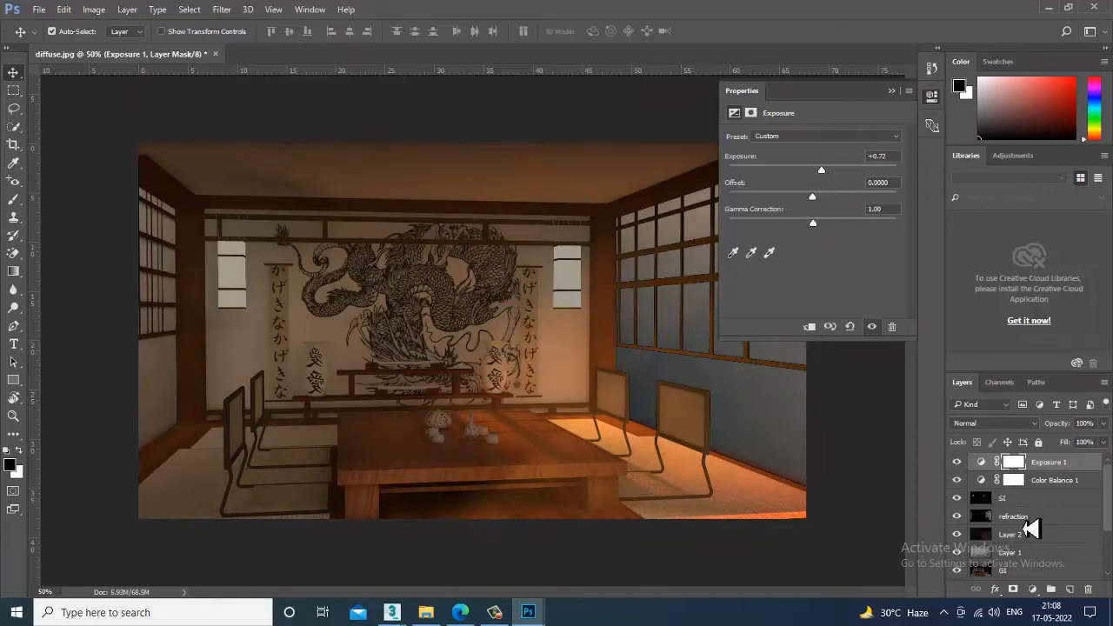
# Compare the image with and without the refraction layer.
pyautogui.scroll(-1, 1040, 533)
pyautogui.scroll(-1, 1040, 534)
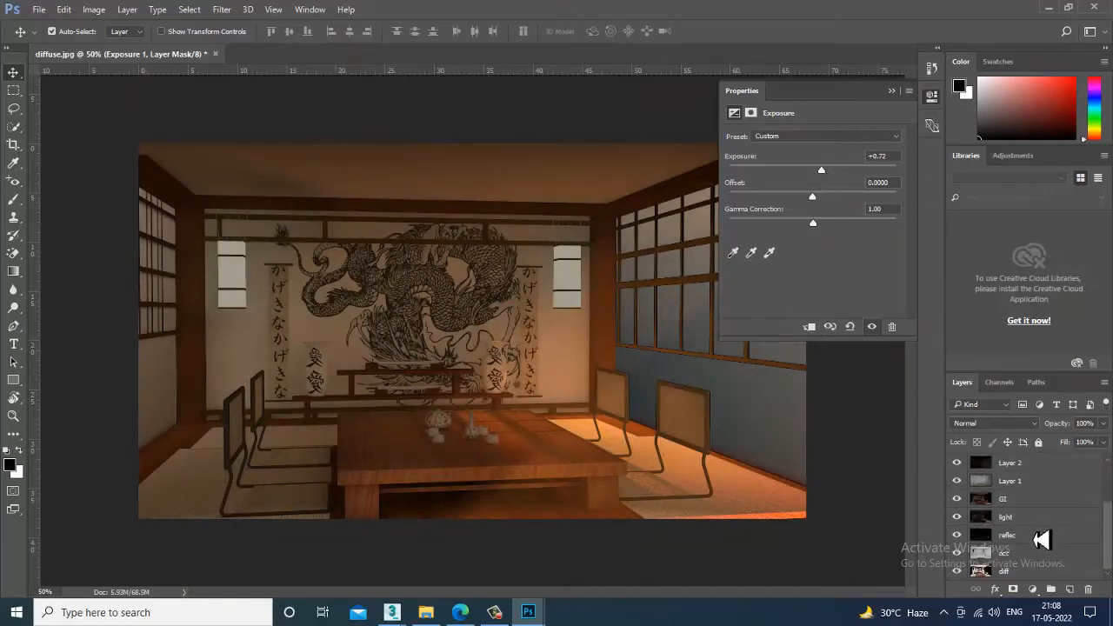
pyautogui.scroll(2, 1039, 541)
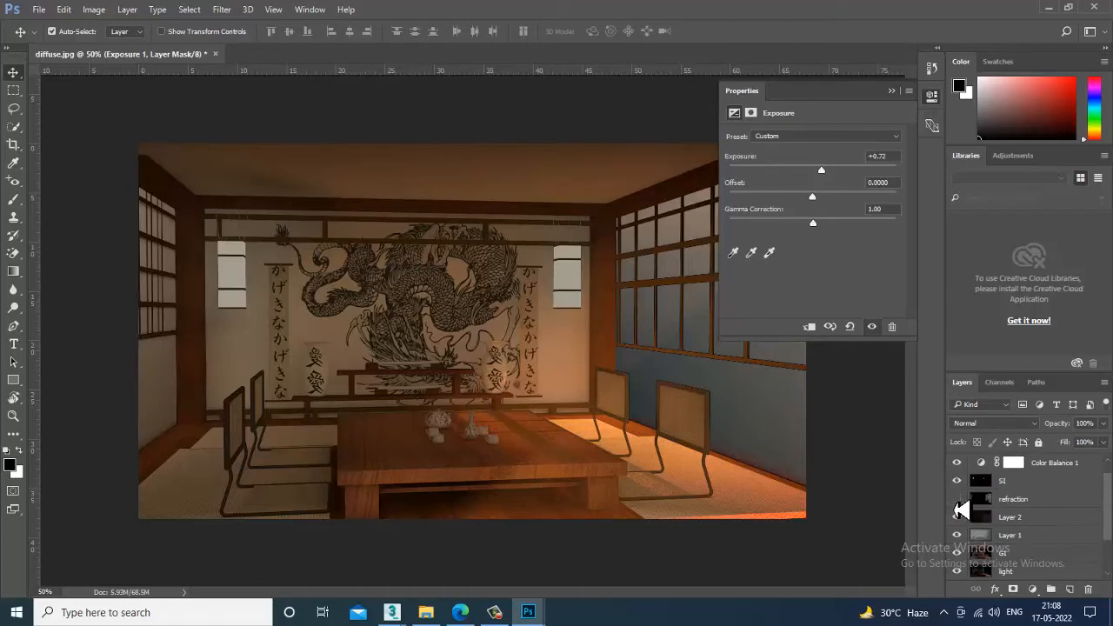
pyautogui.click(958, 502)
pyautogui.click(958, 502)
pyautogui.click(959, 503)
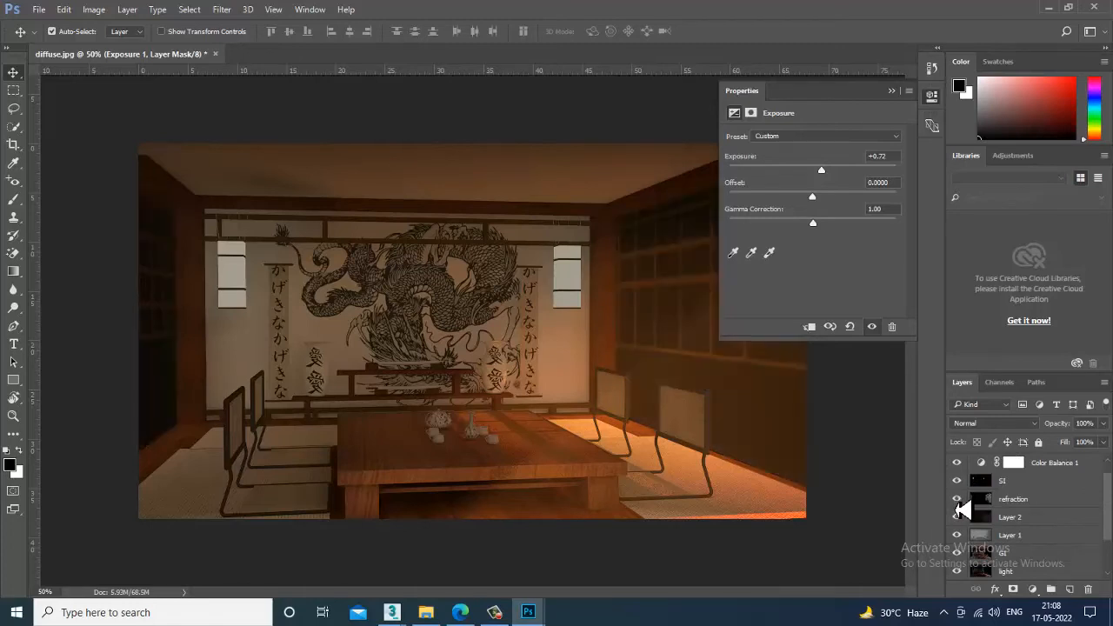
pyautogui.click(958, 503)
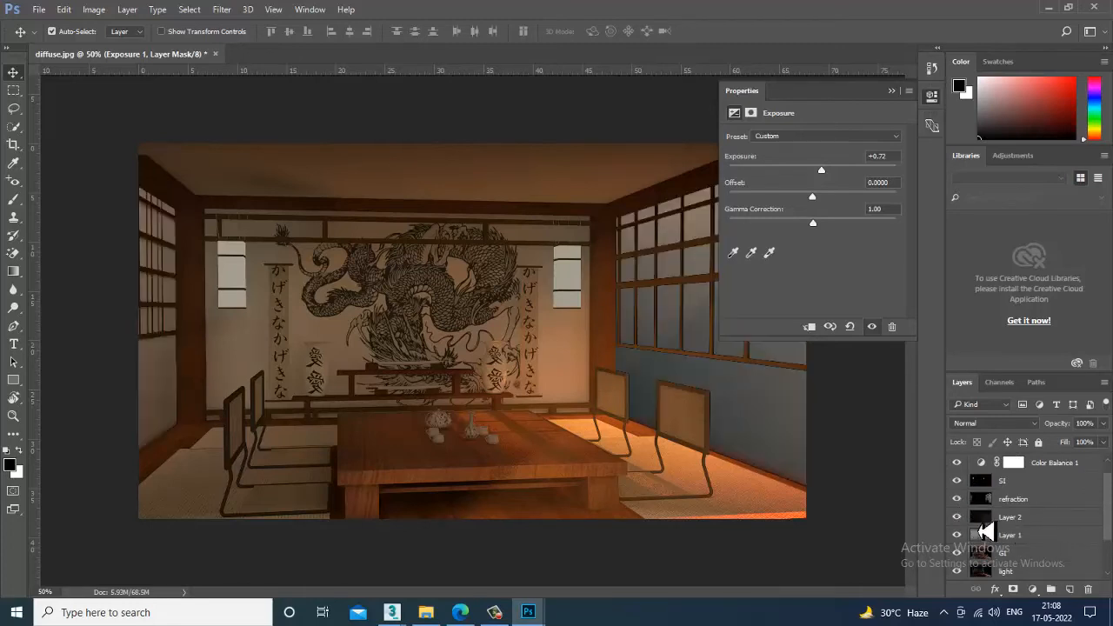
# Move Layer 2 above the refraction layer and rename it fog.
pyautogui.moveTo(1022, 520); pyautogui.dragTo(1030, 501)
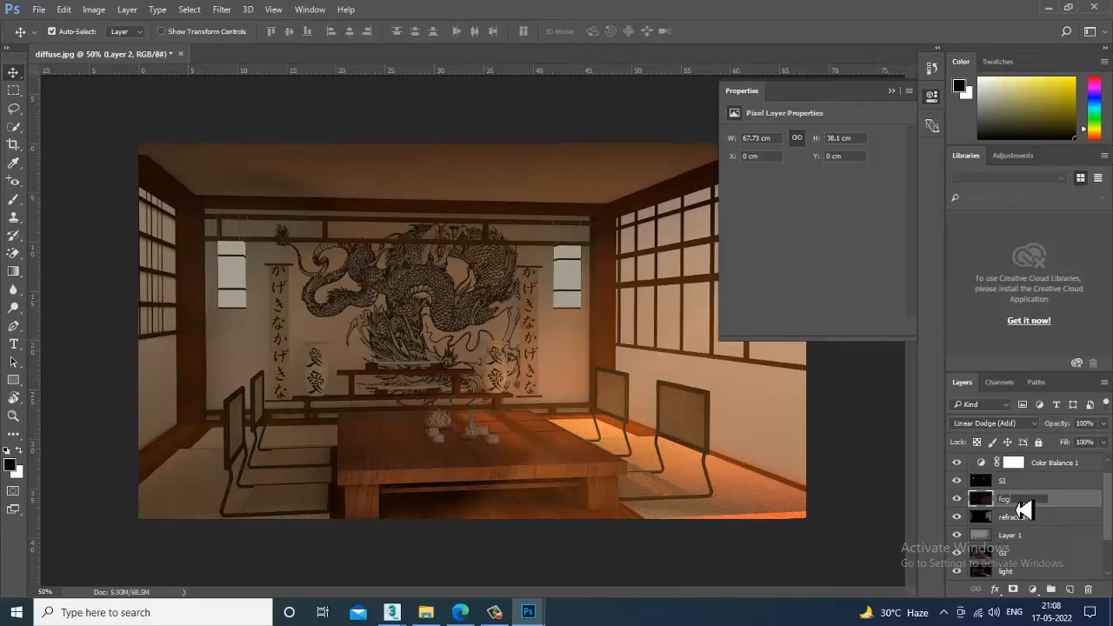
pyautogui.click(494, 612)
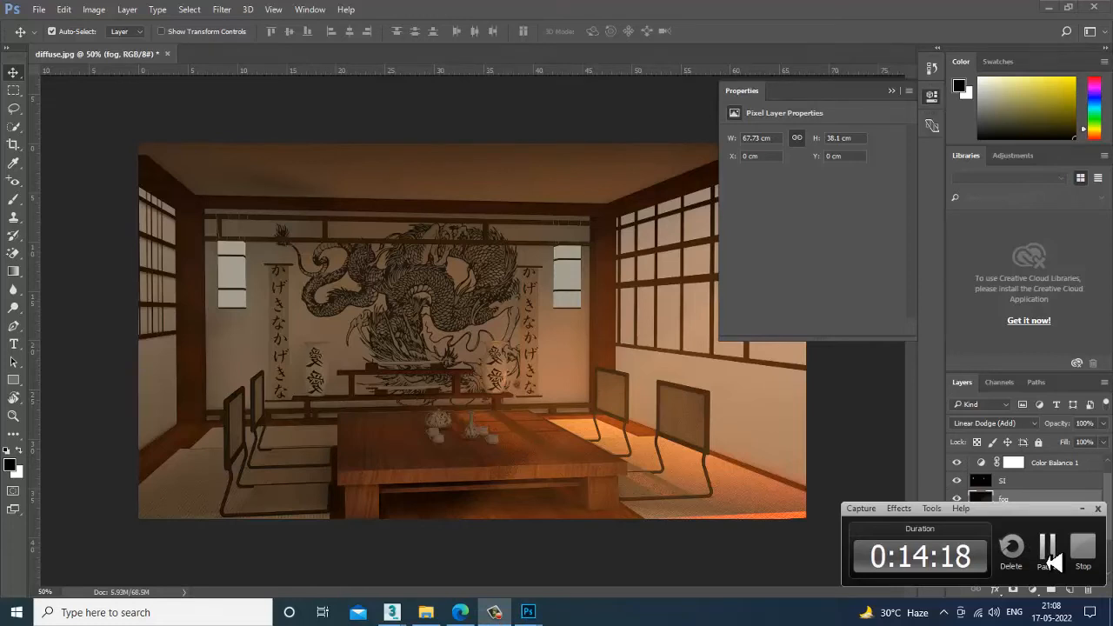
# Compare the image with and without the Exposure 1 adjustment layer.
pyautogui.click(1049, 561)
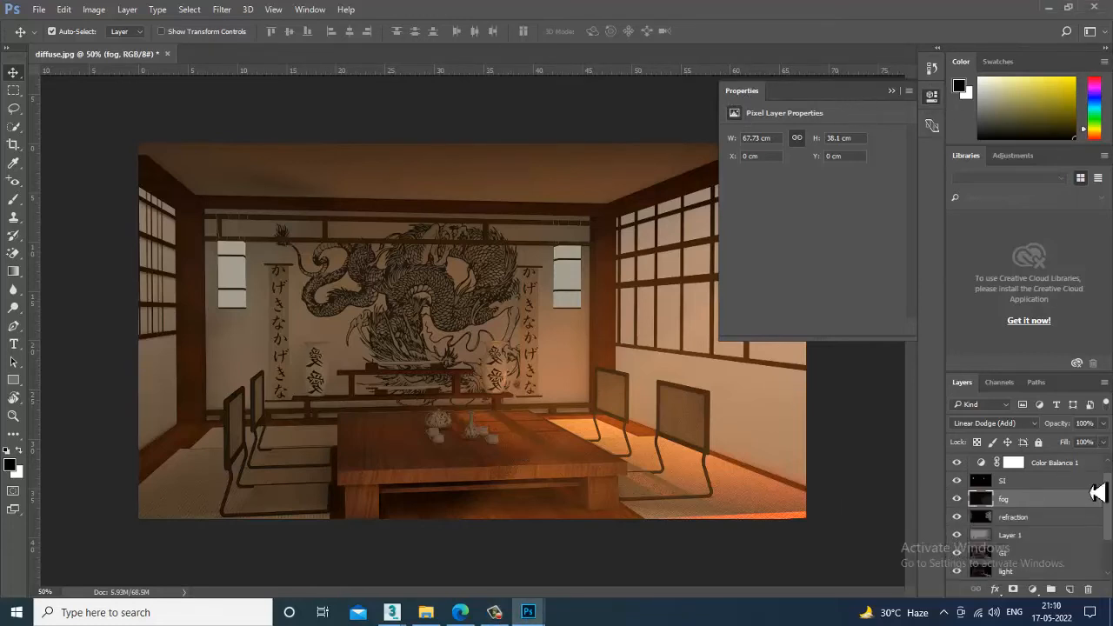
pyautogui.scroll(1, 1033, 513)
pyautogui.click(957, 462)
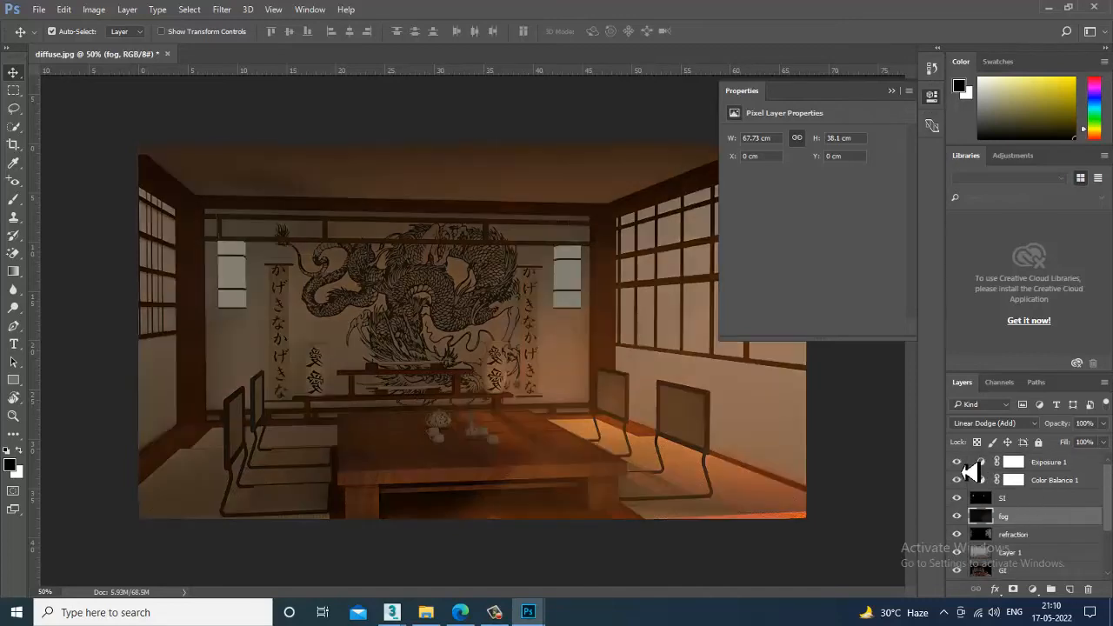
pyautogui.click(956, 462)
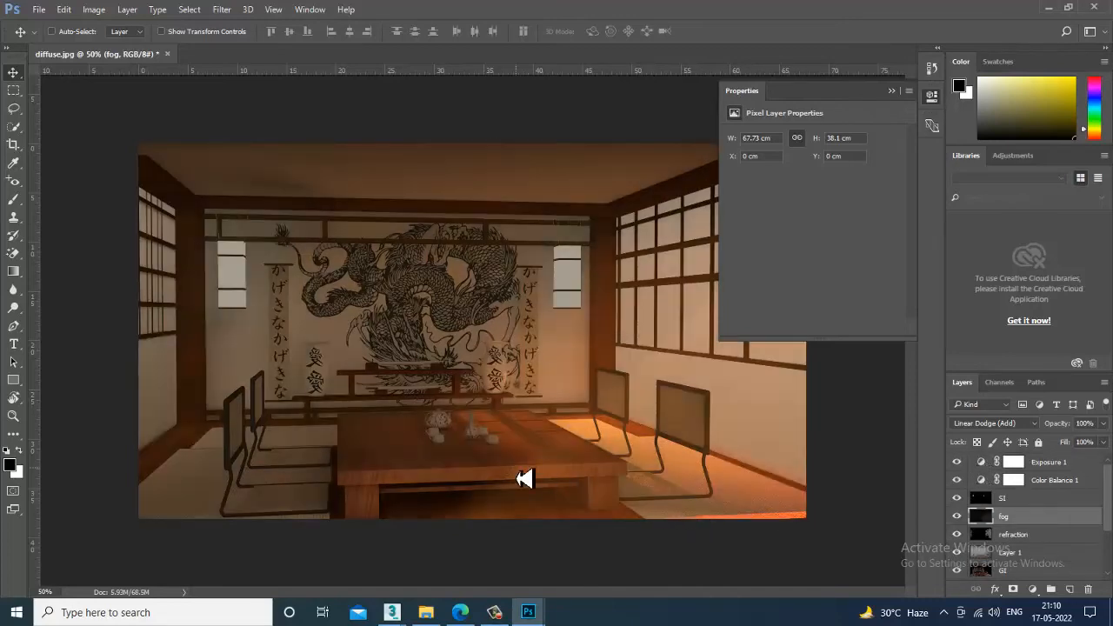
pyautogui.hotkey('ctrl', '+')
pyautogui.hotkey('ctrl', '-')
# Move the reflec layer up in the stack so it sits between the GI and light layers.
pyautogui.scroll(-3, 1037, 522)
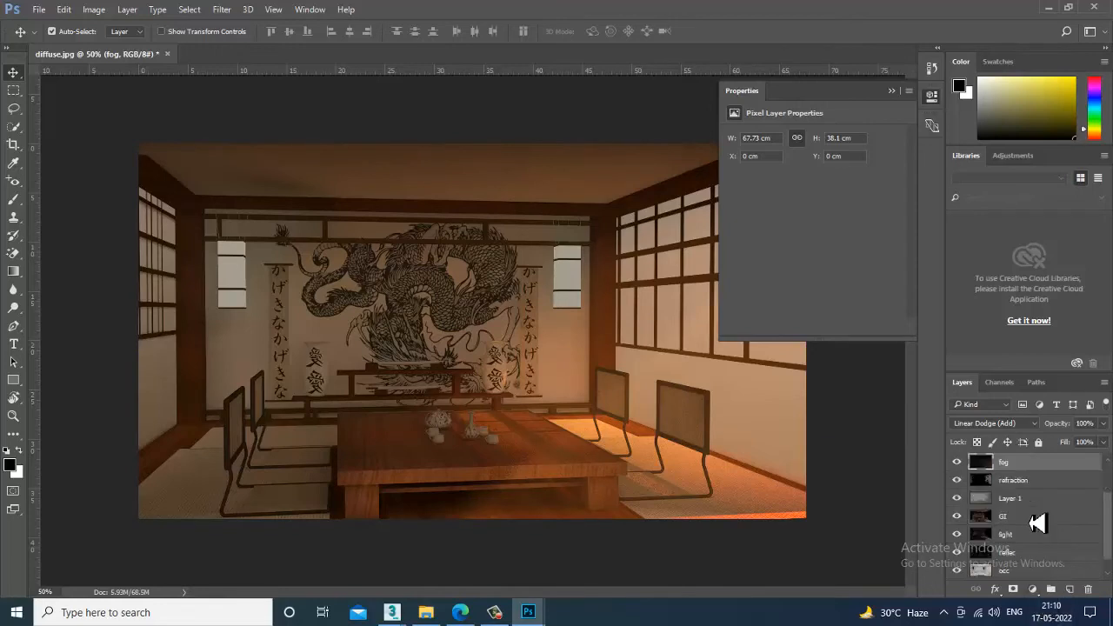
pyautogui.scroll(-1, 1037, 527)
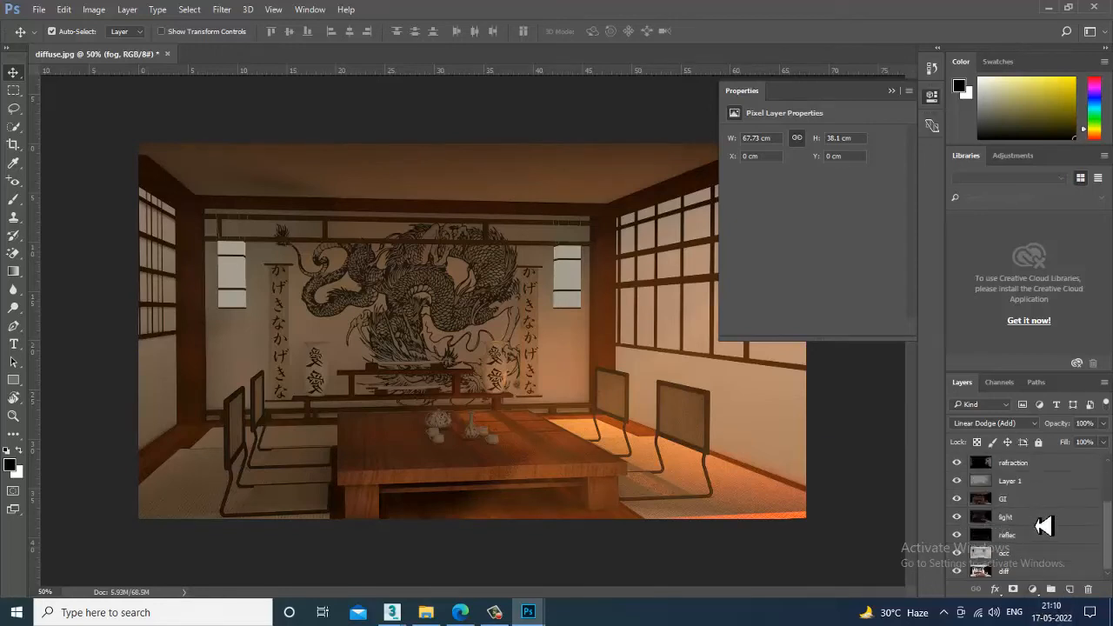
pyautogui.click(1042, 538)
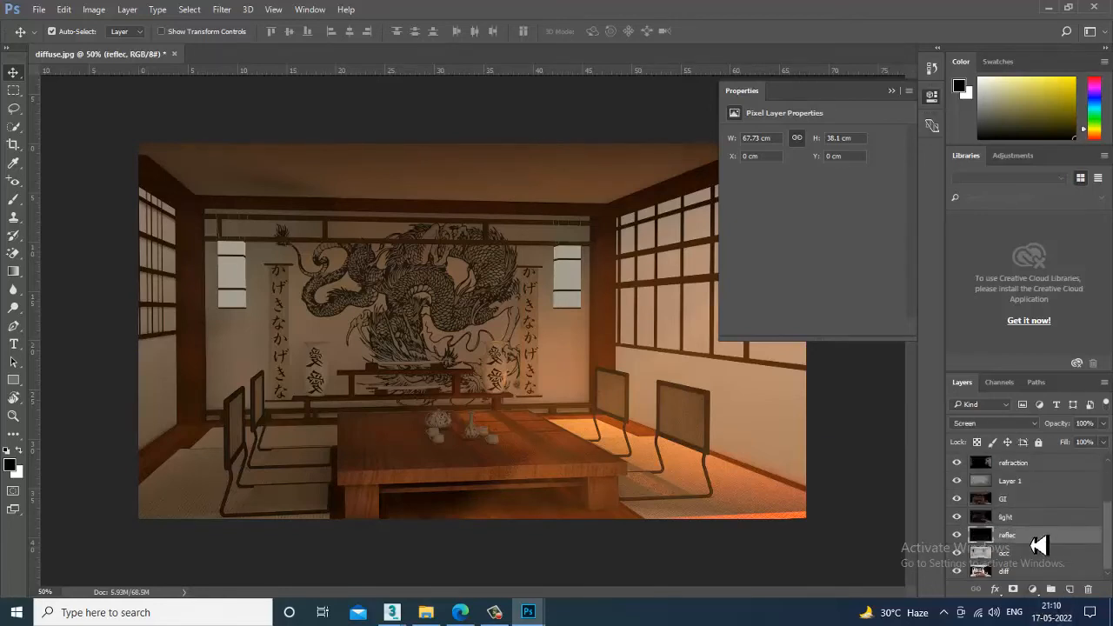
pyautogui.scroll(4, 1044, 530)
pyautogui.moveTo(1046, 470); pyautogui.dragTo(1046, 554)
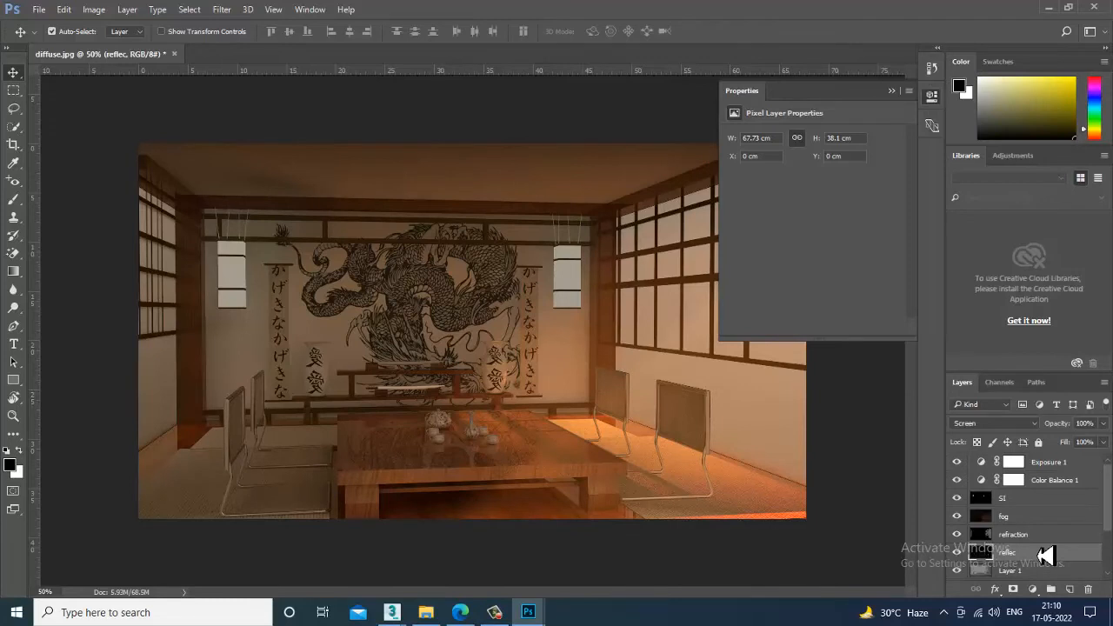
pyautogui.scroll(-2, 1066, 560)
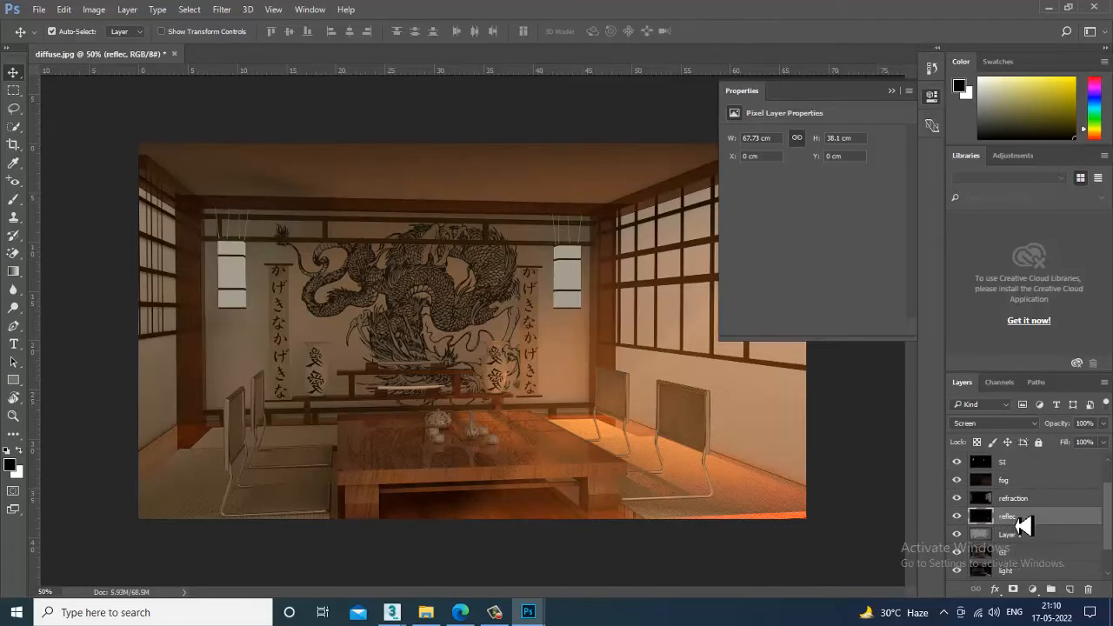
pyautogui.moveTo(1017, 522); pyautogui.dragTo(1031, 552)
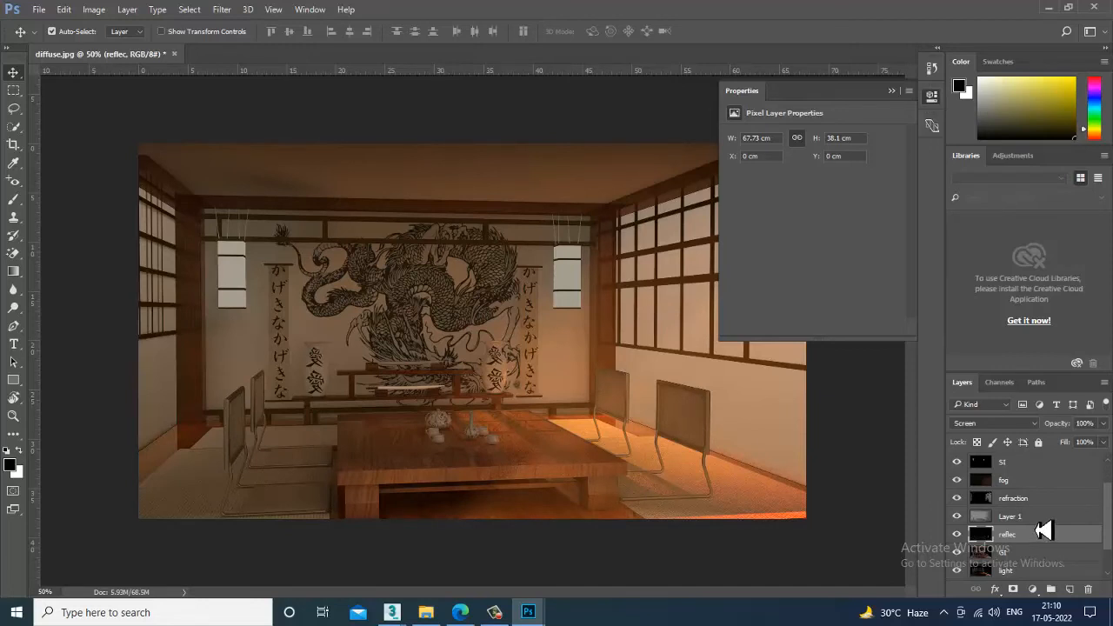
pyautogui.scroll(-1, 1044, 531)
pyautogui.scroll(-1, 1038, 525)
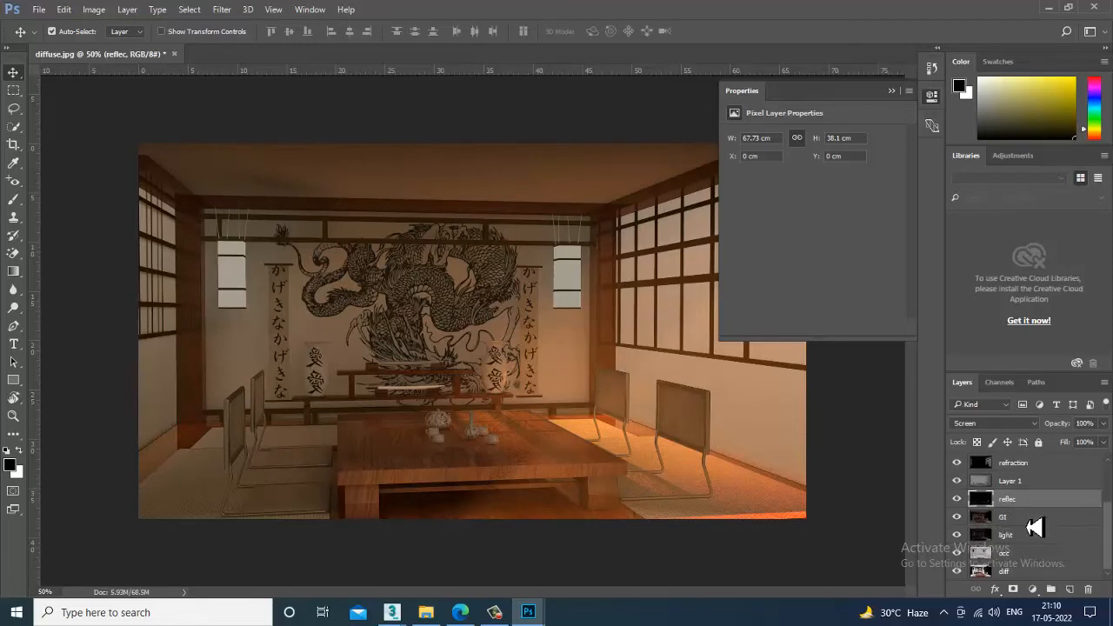
pyautogui.moveTo(1026, 503); pyautogui.dragTo(1031, 540)
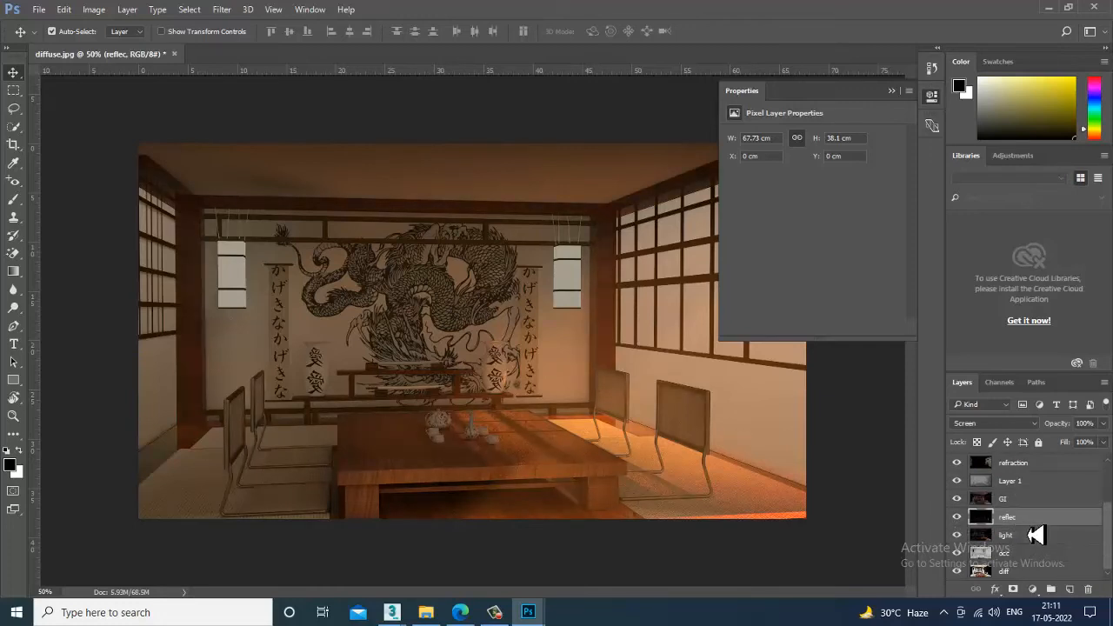
# Check the light layer's effect on the image and try moving it above the reflec layer.
pyautogui.click(956, 535)
pyautogui.click(957, 535)
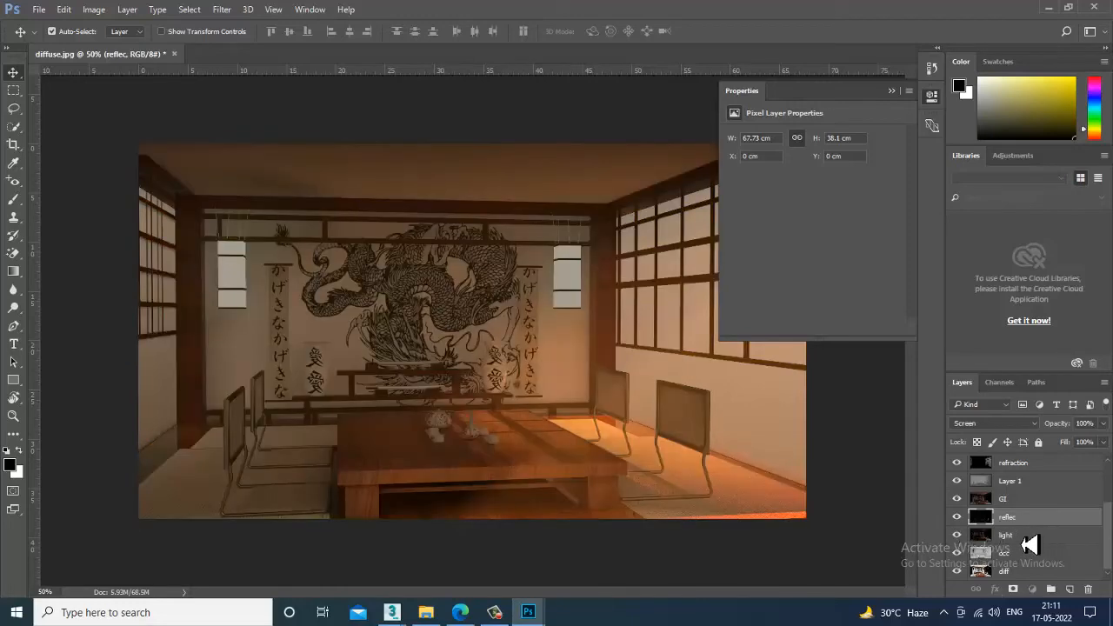
pyautogui.moveTo(1026, 545); pyautogui.dragTo(1028, 519)
pyautogui.hotkey('ctrl', 'z')
# Compare the image with and without the reflec layer.
pyautogui.click(956, 519)
pyautogui.click(956, 518)
pyautogui.click(958, 519)
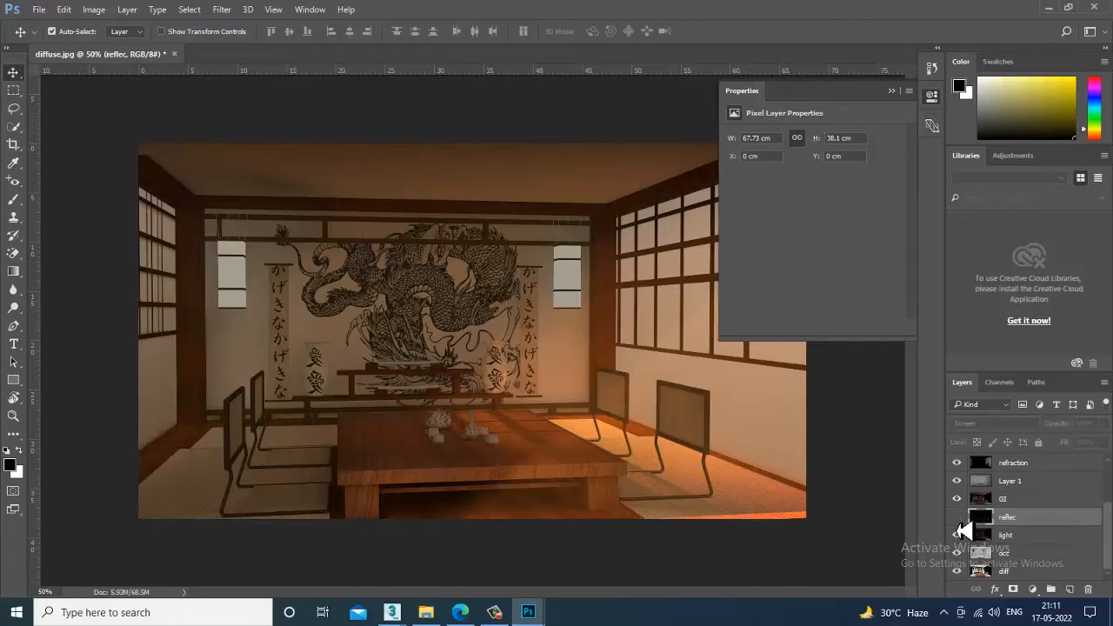
pyautogui.click(958, 519)
pyautogui.click(957, 519)
pyautogui.click(958, 519)
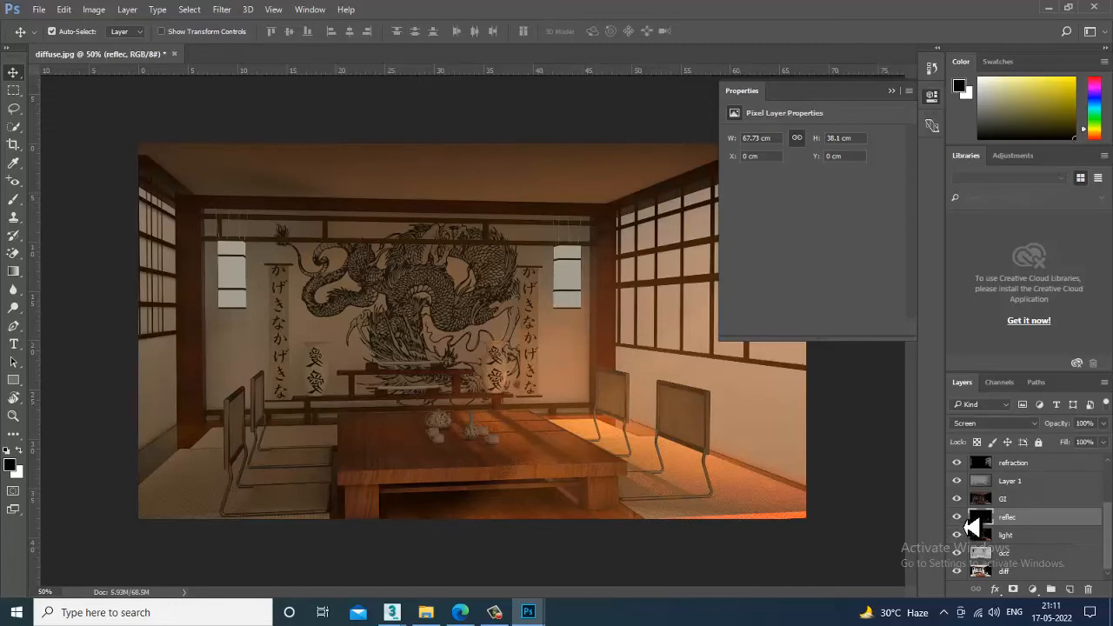
pyautogui.click(958, 519)
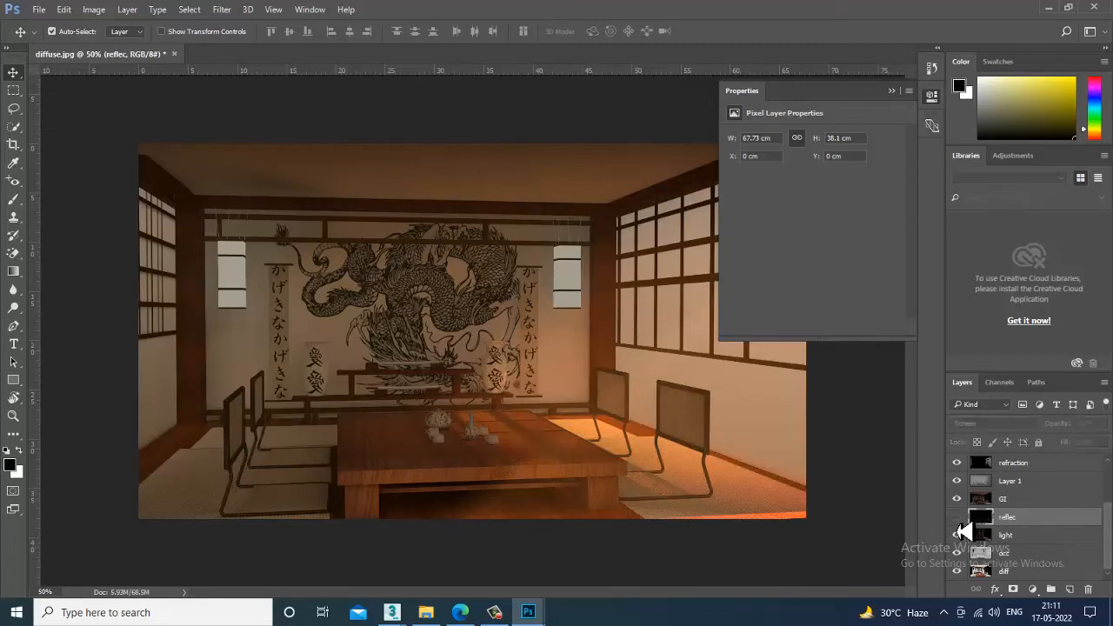
pyautogui.click(957, 520)
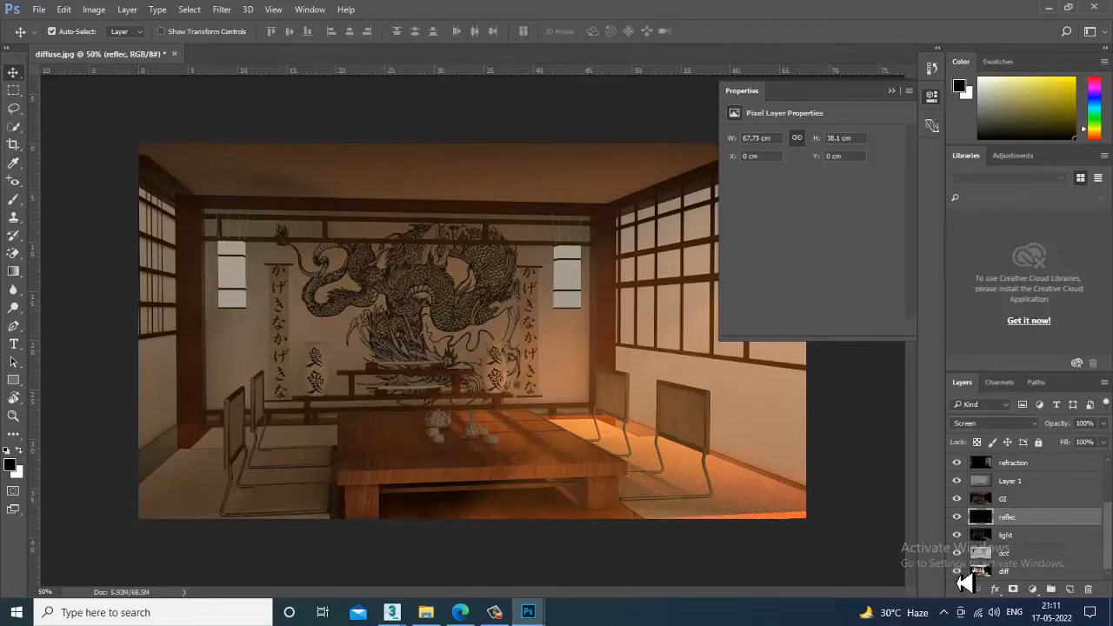
# Compare the image with and without the light layer.
pyautogui.click(973, 535)
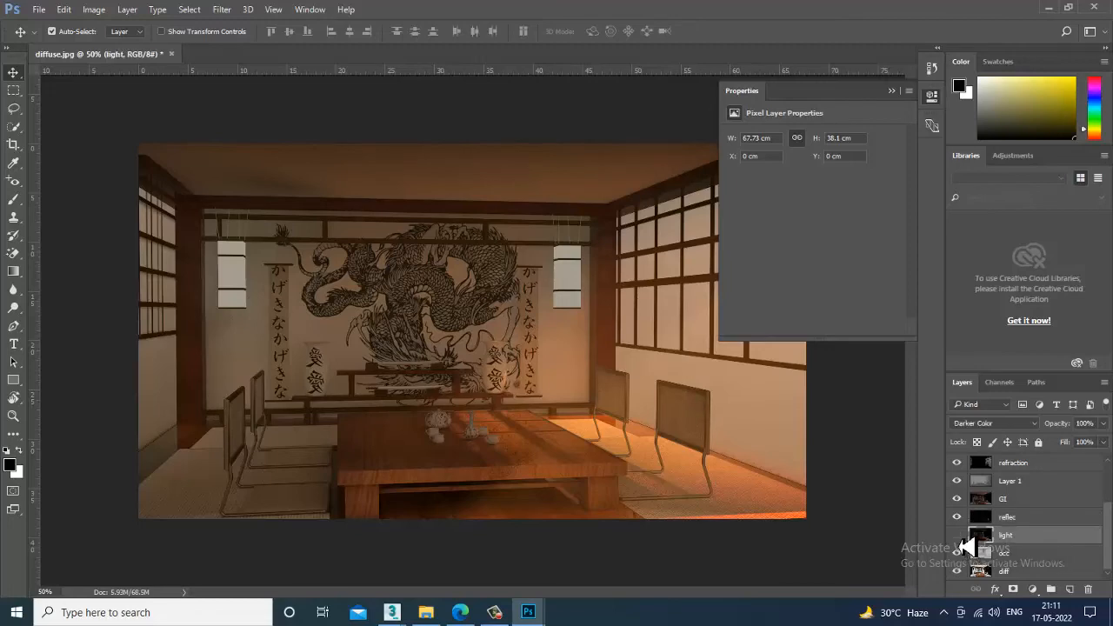
pyautogui.click(959, 536)
pyautogui.click(958, 536)
pyautogui.scroll(2, 1027, 549)
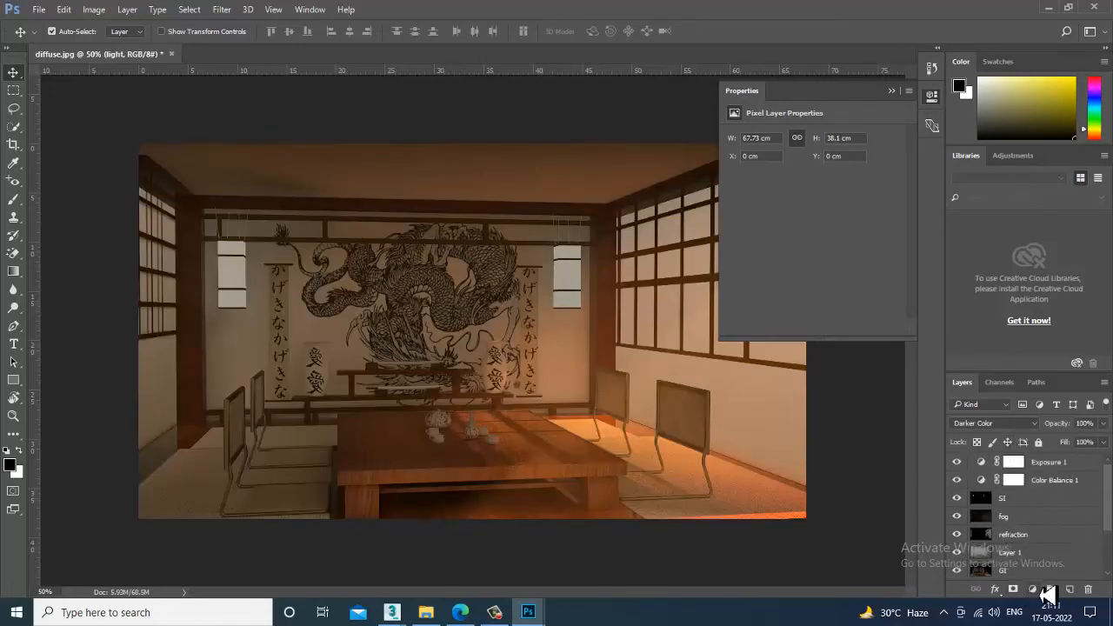
# Add a Photo Filter adjustment layer above the light layer and try its presets up to Cooling Filter (82).
pyautogui.click(1034, 589)
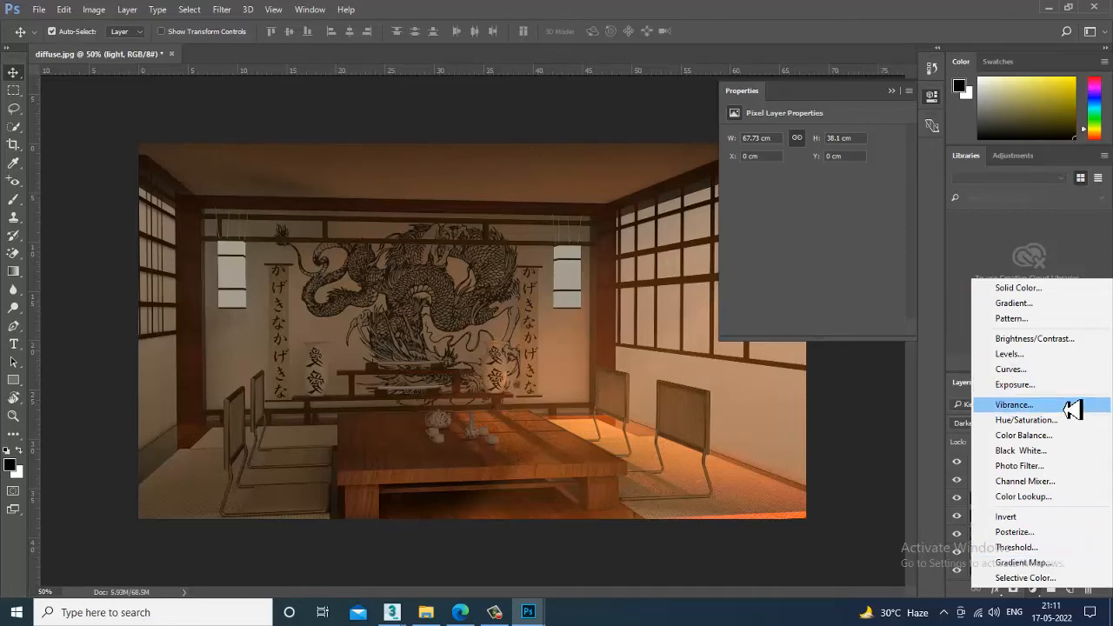
pyautogui.click(1063, 466)
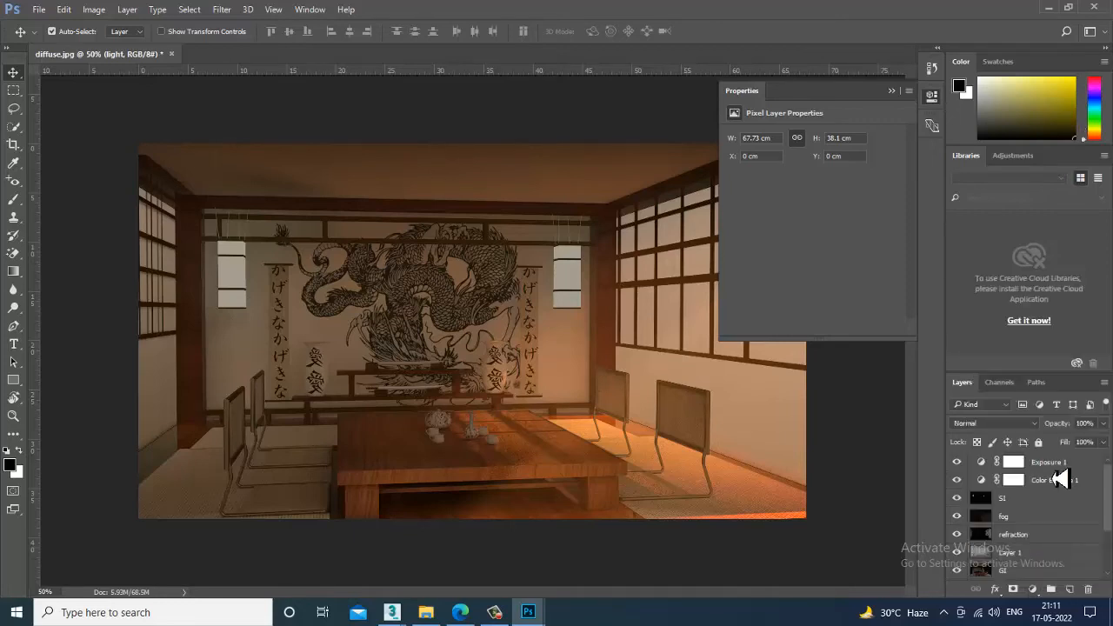
pyautogui.click(833, 136)
pyautogui.click(842, 156)
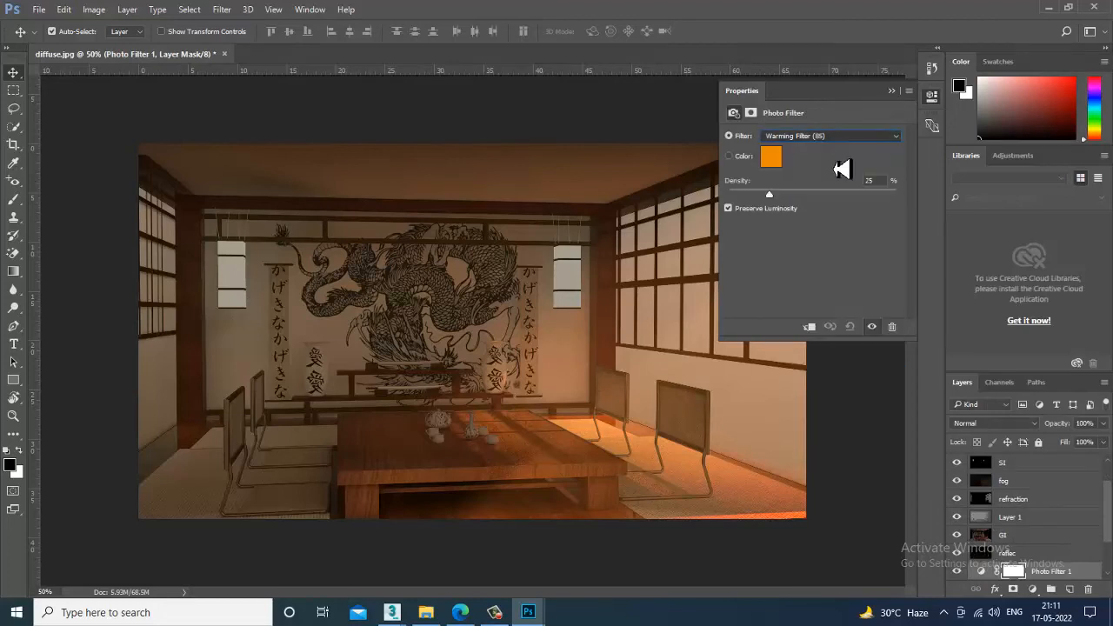
pyautogui.press('Down')
pyautogui.press('Down')
pyautogui.press('Down')
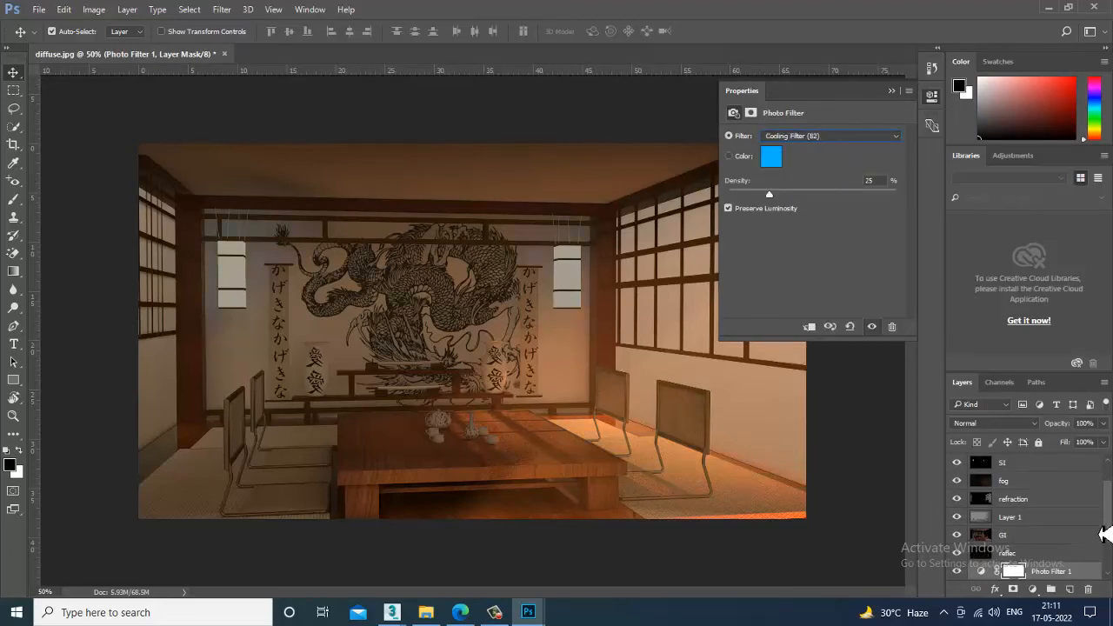
# Delete the Photo Filter adjustment layer above the light layer.
pyautogui.click(1088, 589)
pyautogui.click(533, 231)
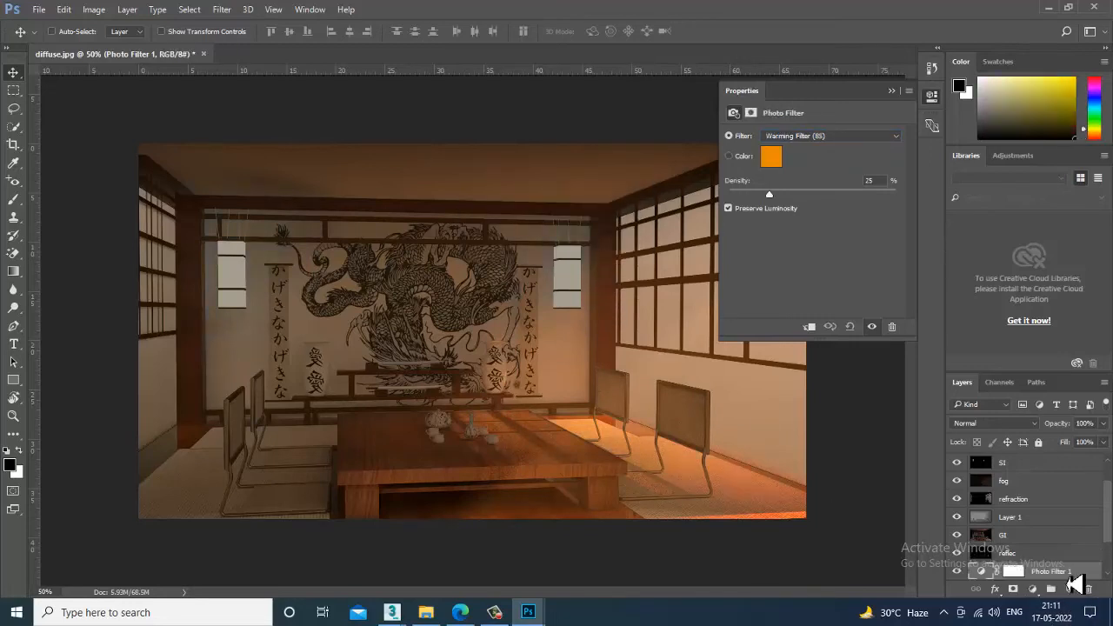
pyautogui.press('ctrl')
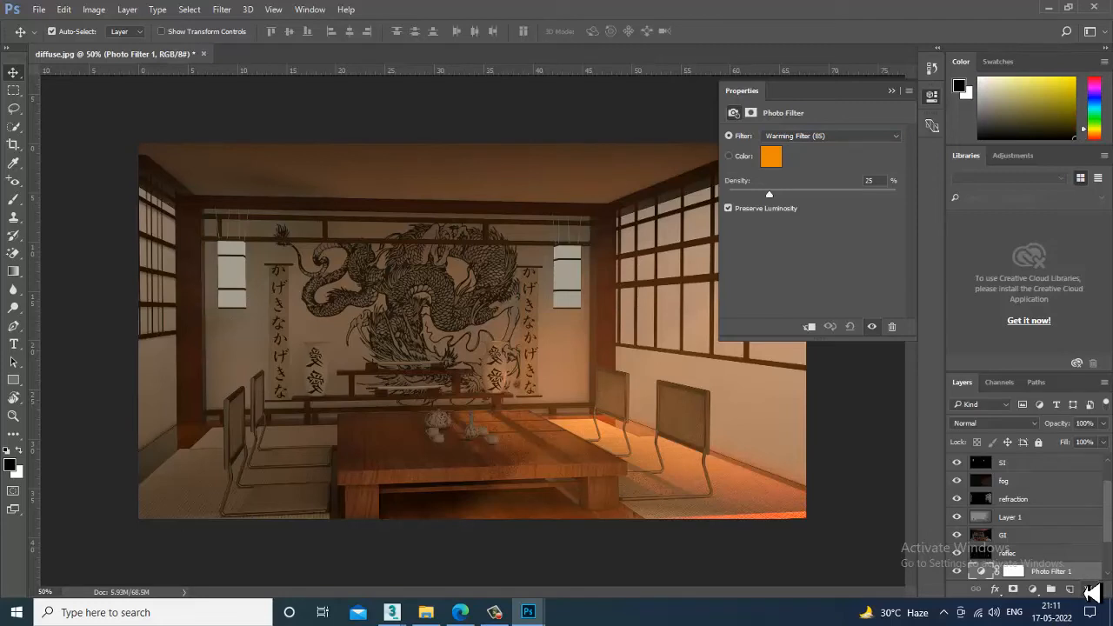
pyautogui.click(1088, 590)
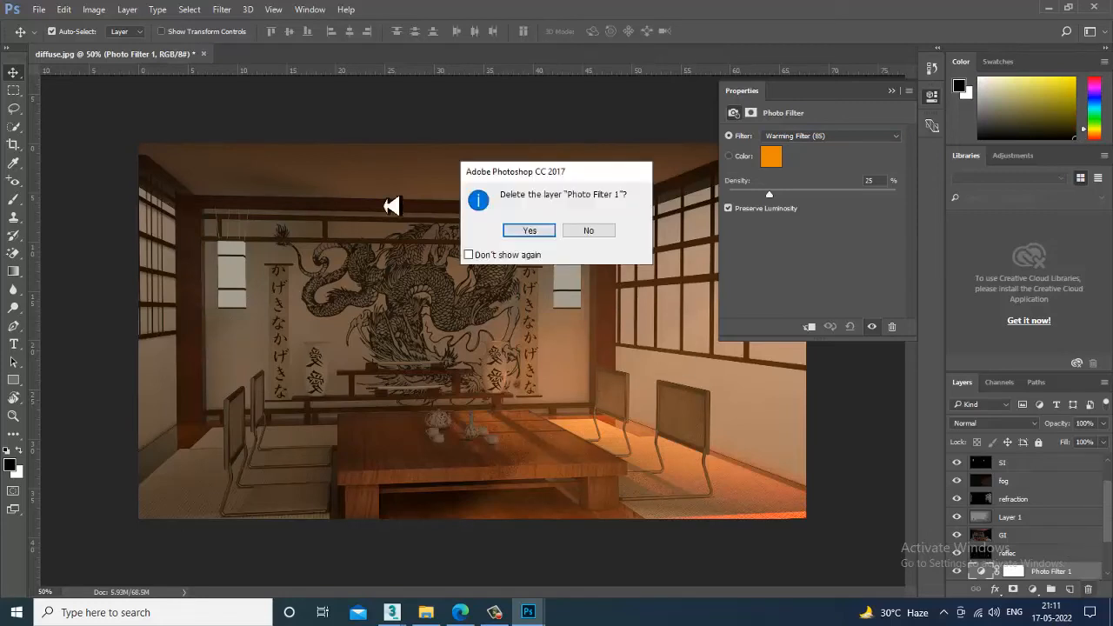
pyautogui.click(530, 231)
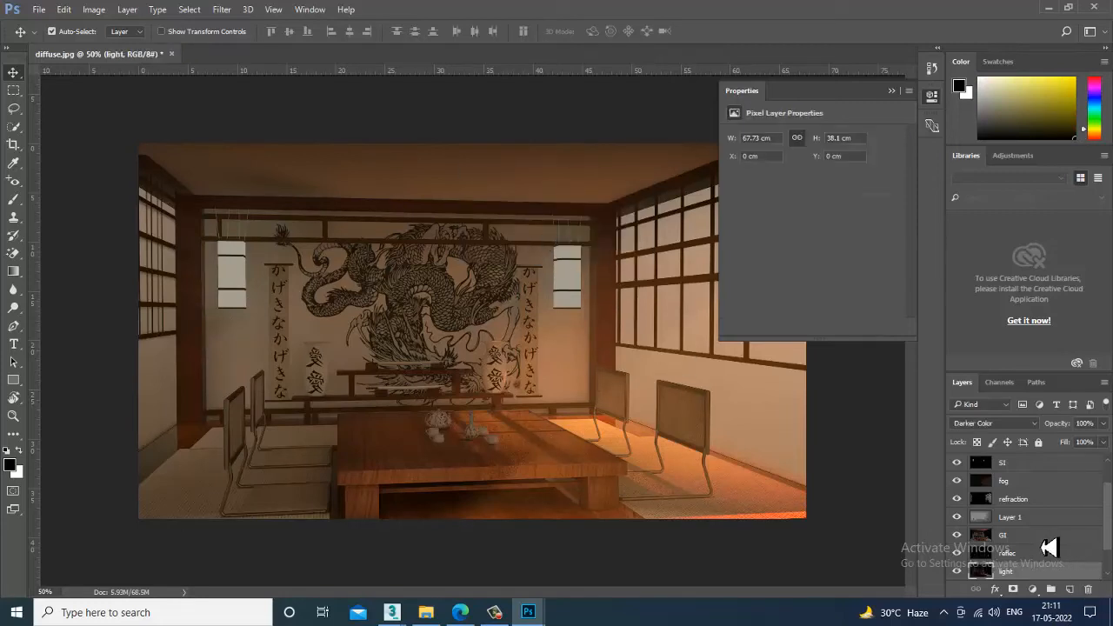
# Add a Photo Filter adjustment layer above Exposure 1 and set its filter to Warming Filter (LBA).
pyautogui.scroll(2, 1029, 535)
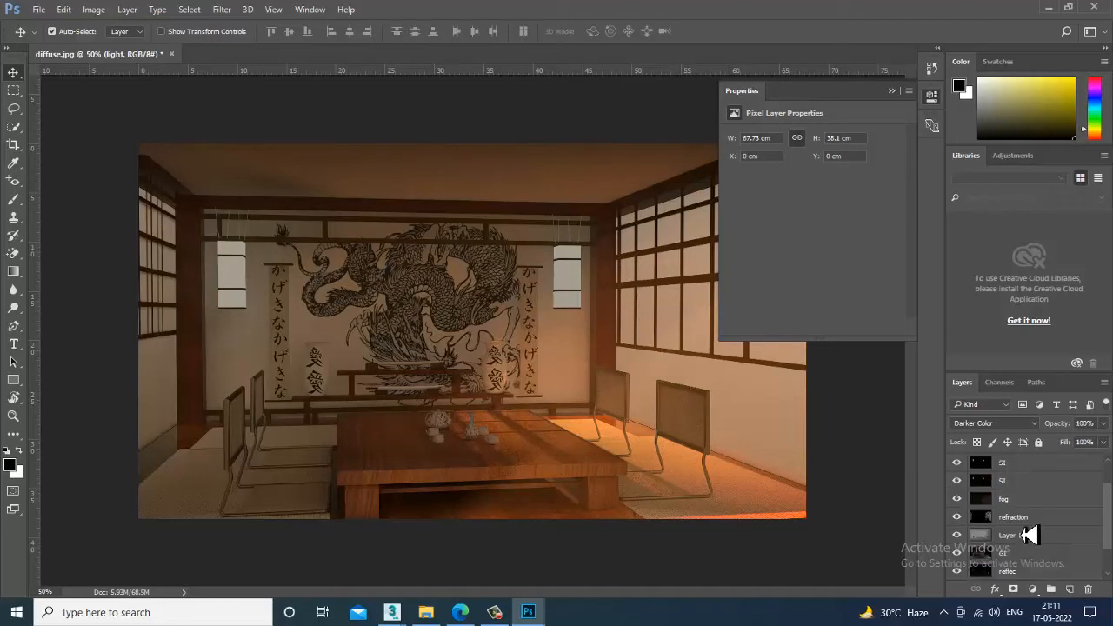
pyautogui.click(1056, 464)
pyautogui.click(1035, 590)
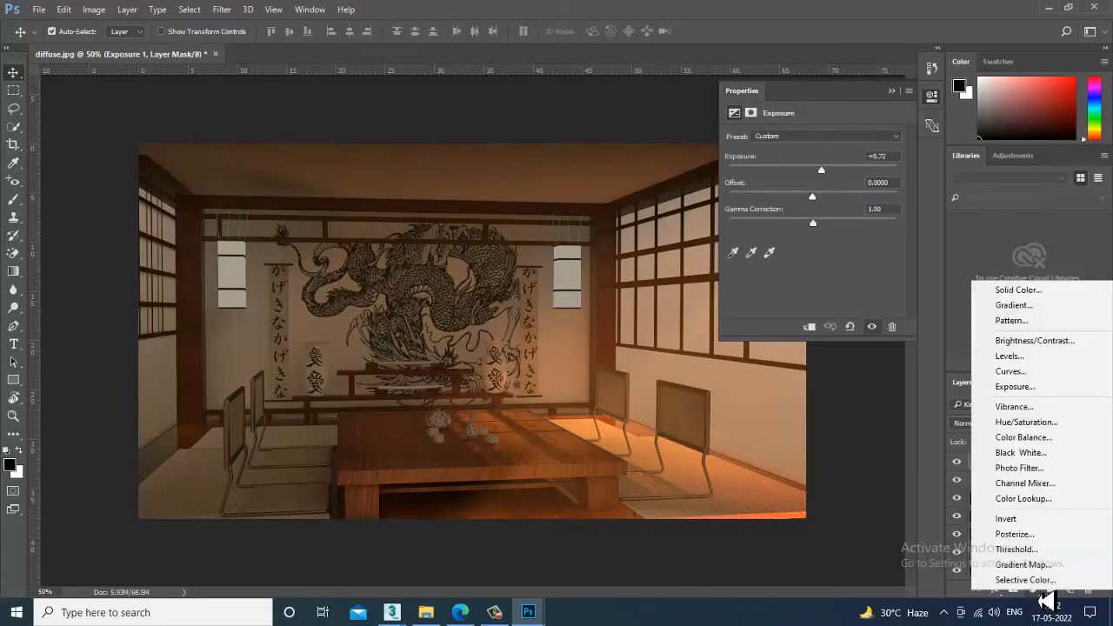
pyautogui.click(1070, 468)
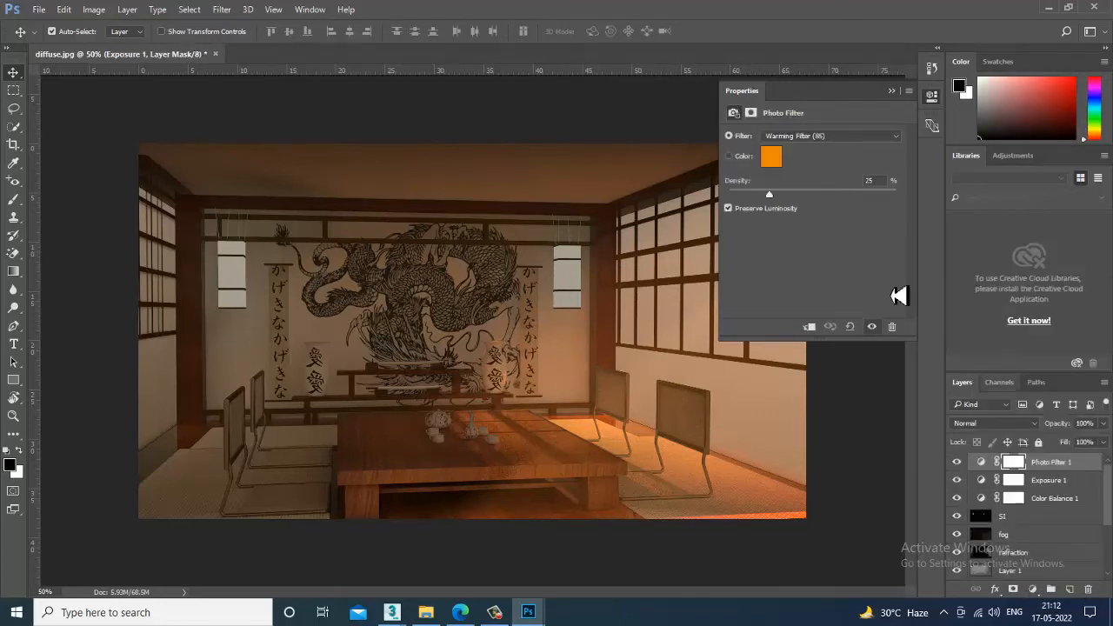
pyautogui.click(780, 139)
pyautogui.click(844, 164)
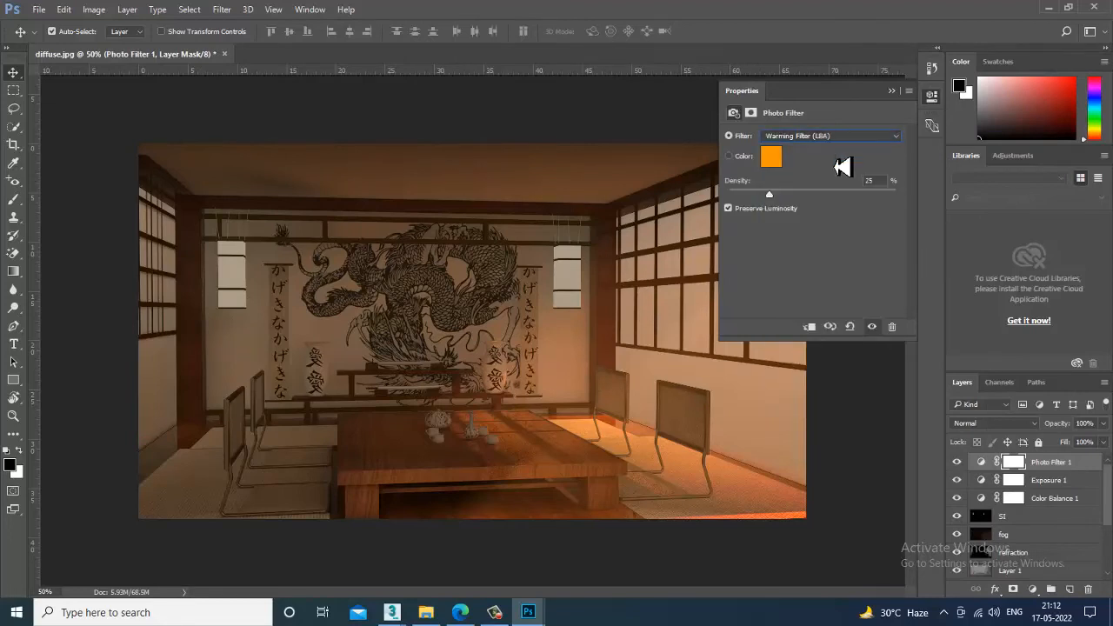
# Try the Photo Filter presets from Cooling Filter (80) through Red to Sepia, and set the density to 27%.
pyautogui.press('Down')
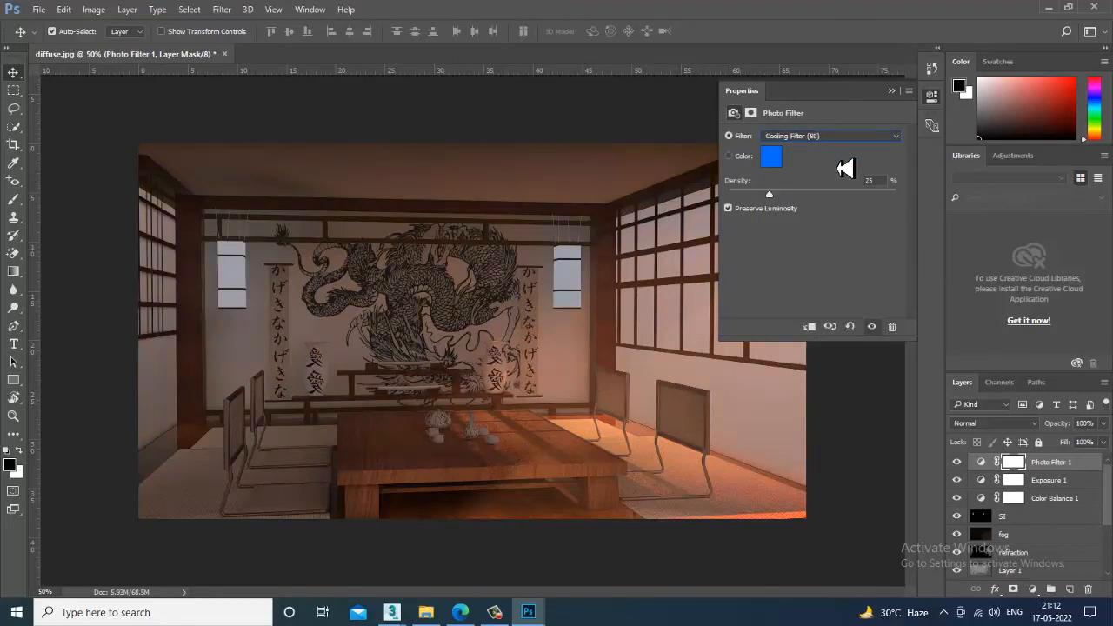
pyautogui.press('Up')
pyautogui.press('Down')
pyautogui.press('Down')
pyautogui.press('Down')
pyautogui.press('Down')
pyautogui.press('Down')
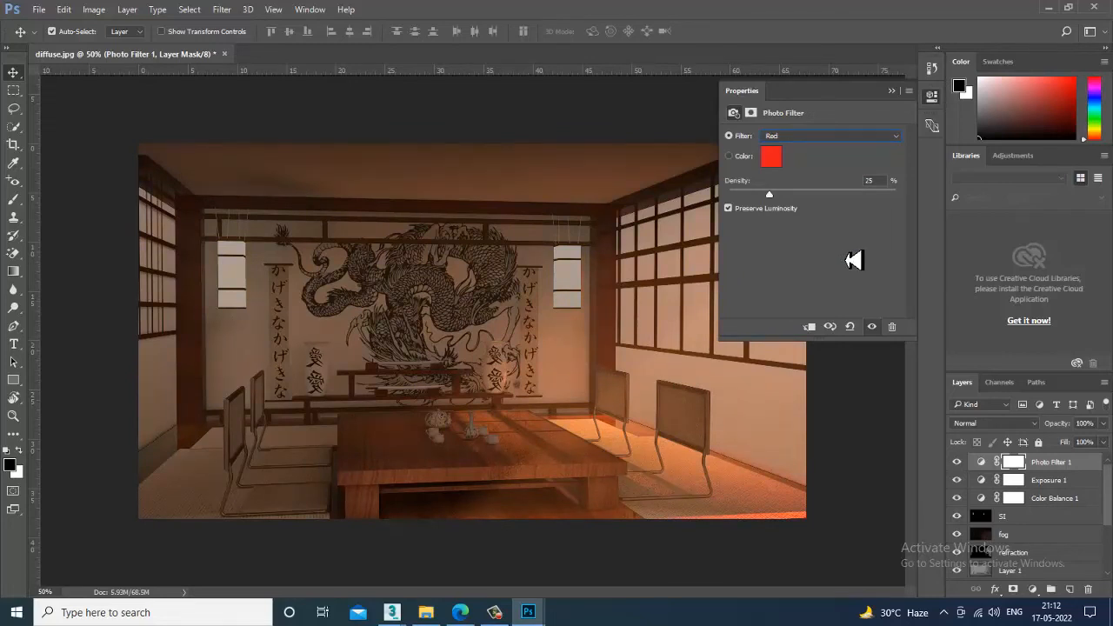
pyautogui.press('Down')
pyautogui.press('Down')
pyautogui.press('Down')
pyautogui.press('Down')
pyautogui.press('Down')
pyautogui.moveTo(777, 204)
pyautogui.mouseDown()
pyautogui.moveTo(817, 204)
pyautogui.moveTo(727, 206)
pyautogui.moveTo(917, 204)
pyautogui.moveTo(773, 204)
pyautogui.mouseUp()
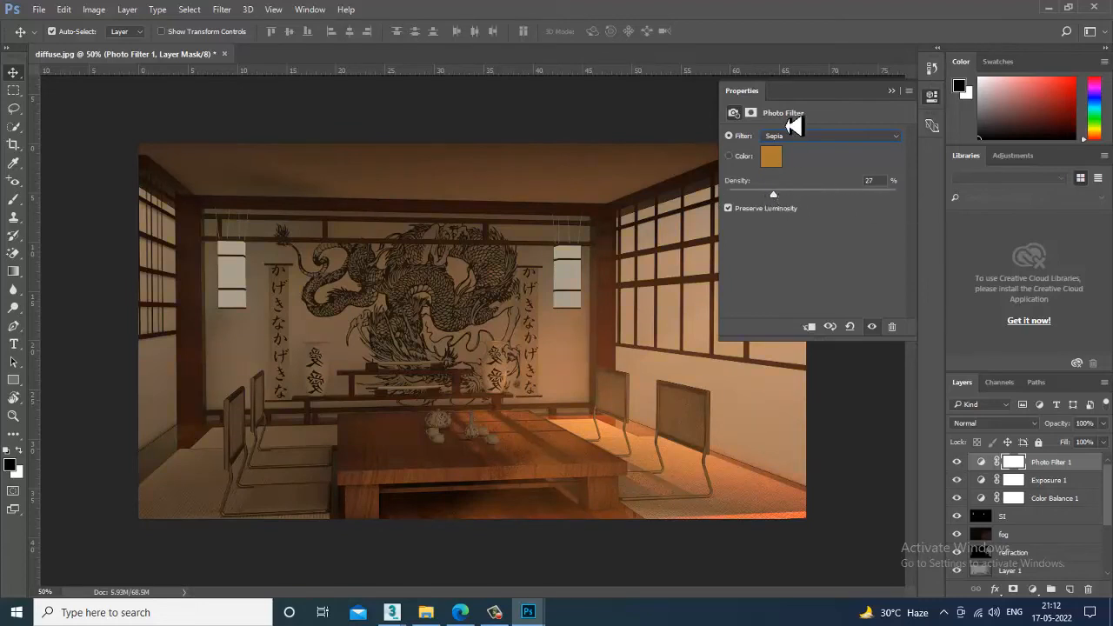
# Switch Photo Filter 1 to Cooling Filter (80) and set its density to 29%.
pyautogui.click(799, 136)
pyautogui.click(811, 155)
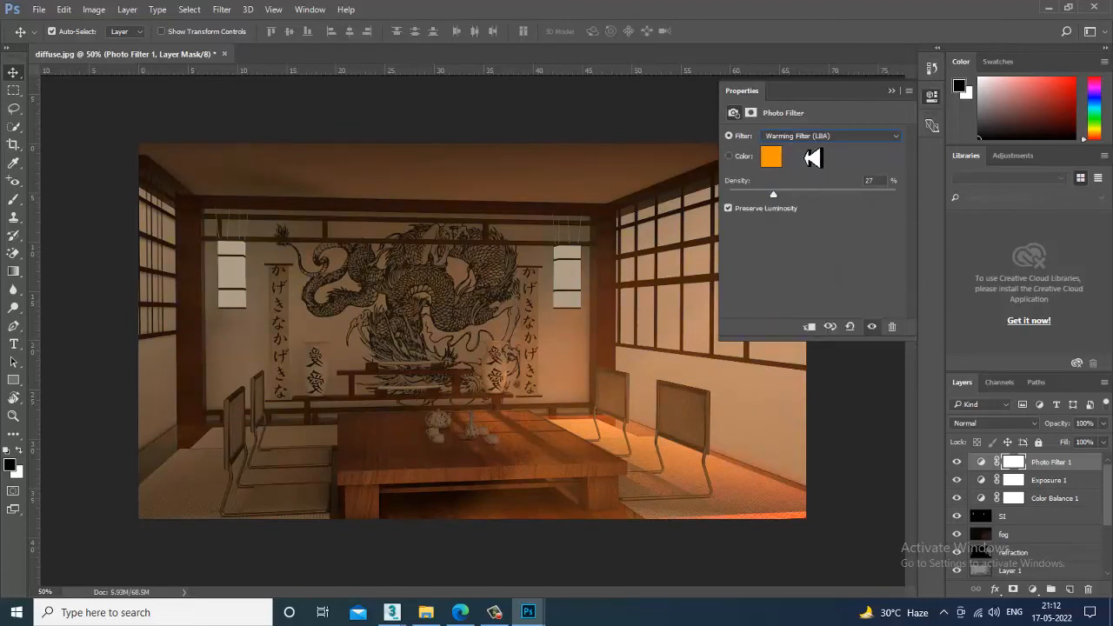
pyautogui.press('Down')
pyautogui.press('Down')
pyautogui.moveTo(773, 204)
pyautogui.mouseDown()
pyautogui.moveTo(791, 203)
pyautogui.moveTo(781, 206)
pyautogui.mouseUp()
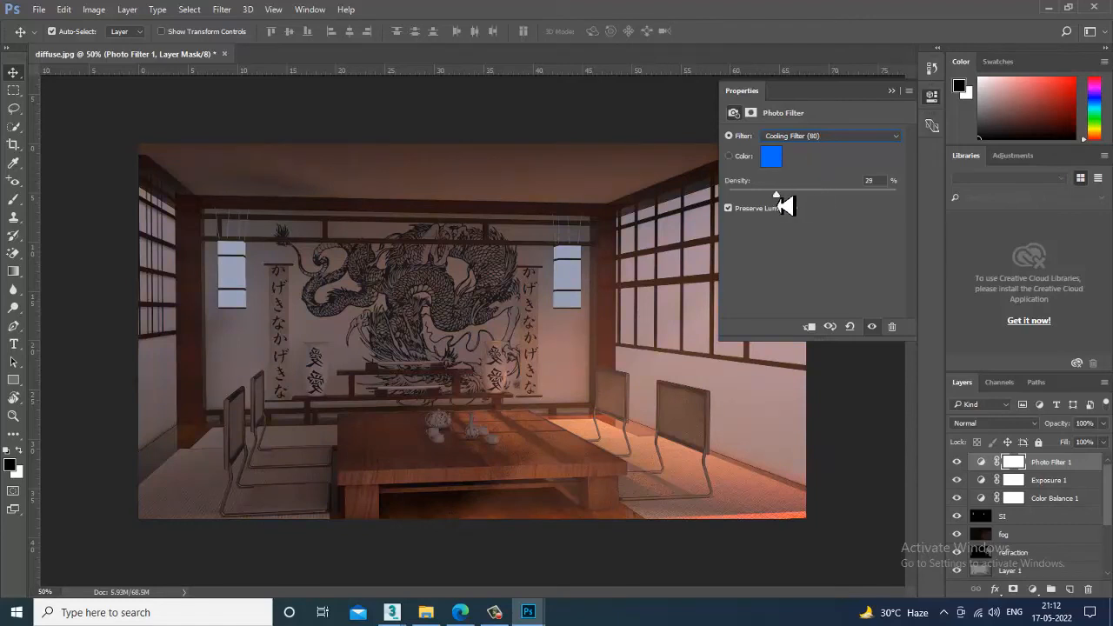
# Try Warming Filter (81) and Sepia on Photo Filter 1 with a density of 29%, checking the effect on the image.
pyautogui.click(808, 137)
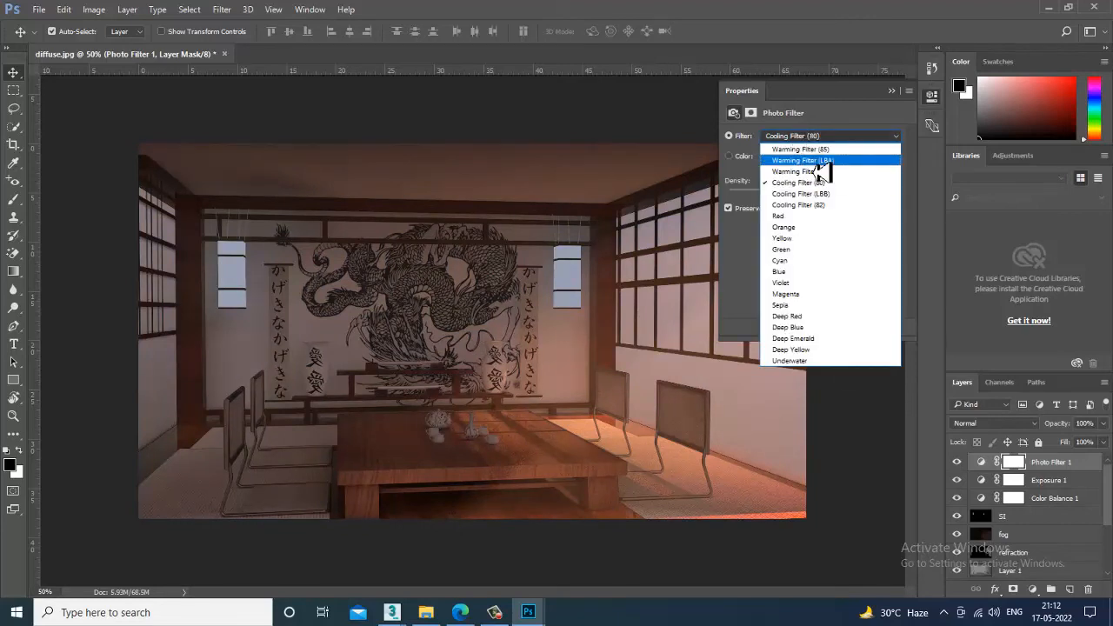
pyautogui.press('Return')
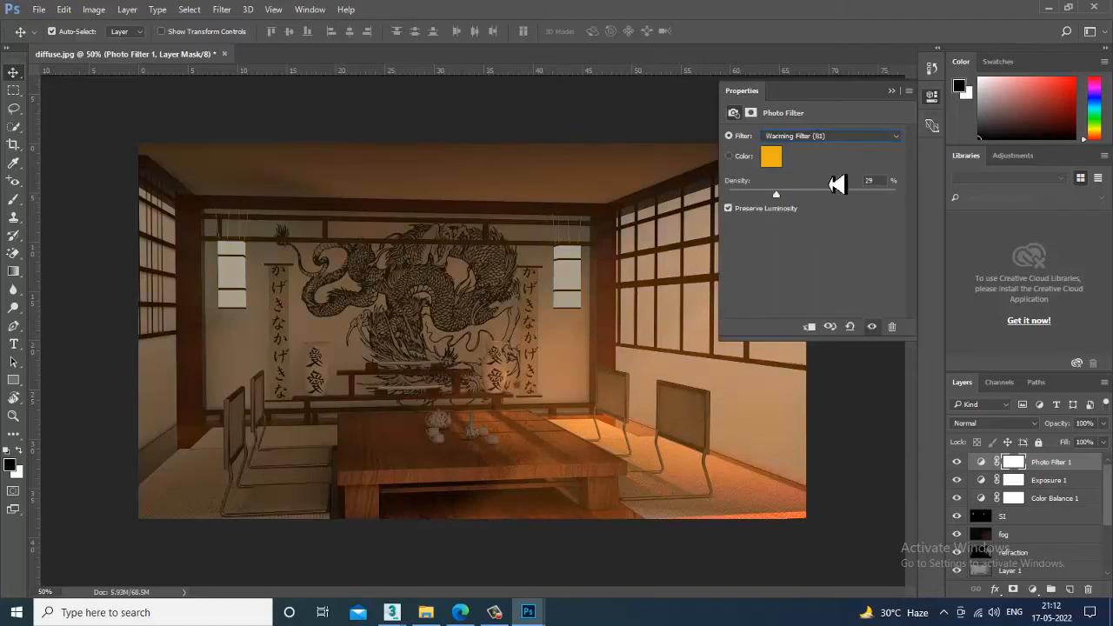
pyautogui.click(813, 137)
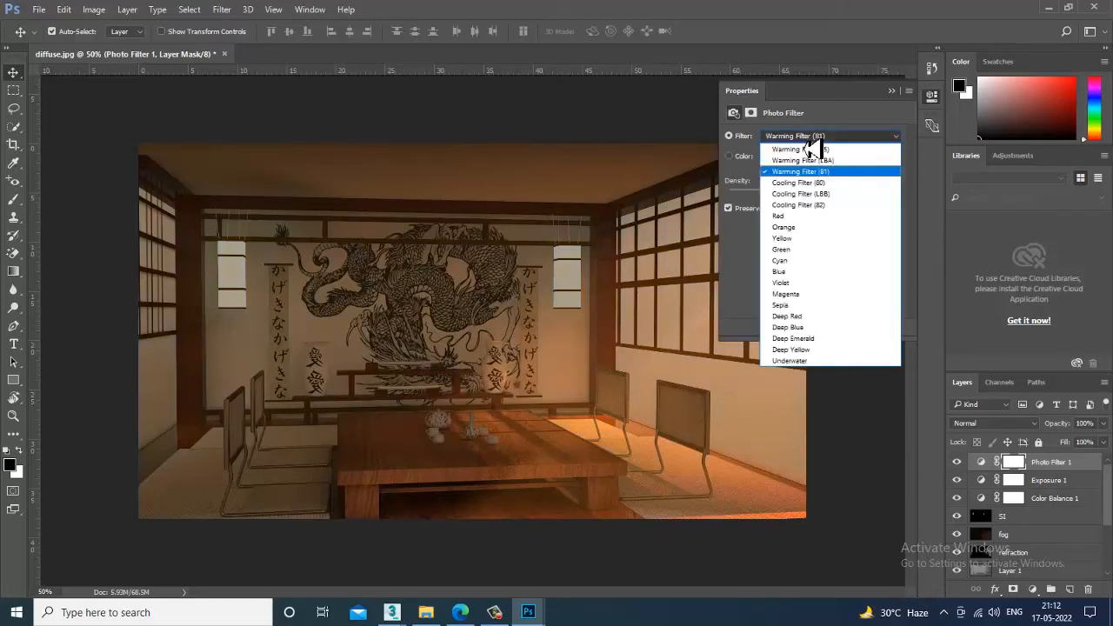
pyautogui.click(818, 306)
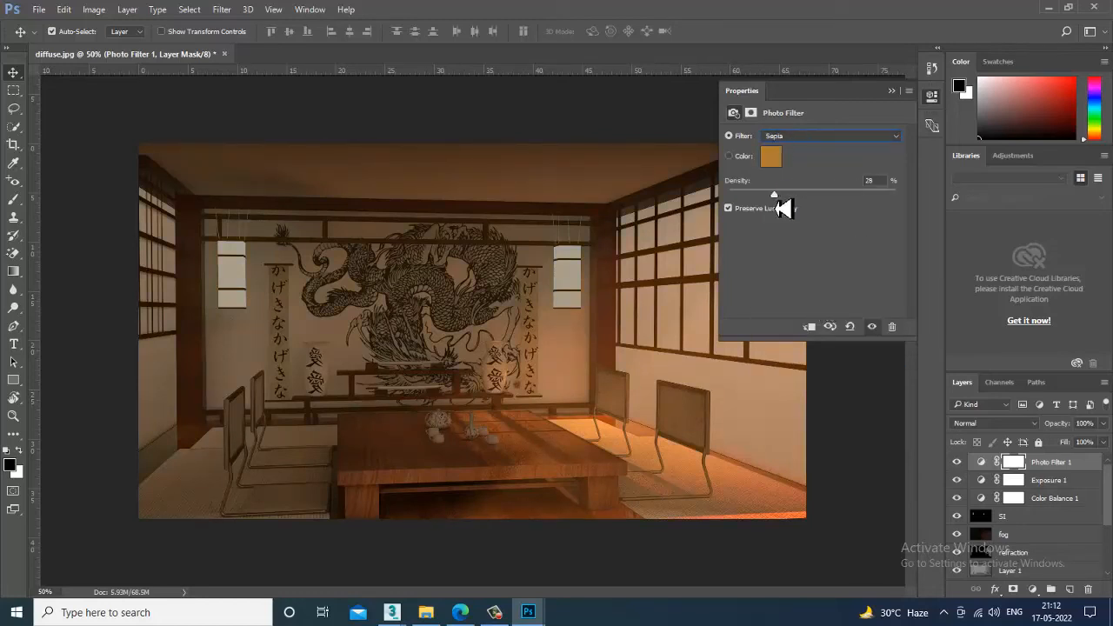
pyautogui.moveTo(783, 208)
pyautogui.mouseDown()
pyautogui.moveTo(757, 206)
pyautogui.moveTo(882, 206)
pyautogui.moveTo(778, 202)
pyautogui.mouseUp()
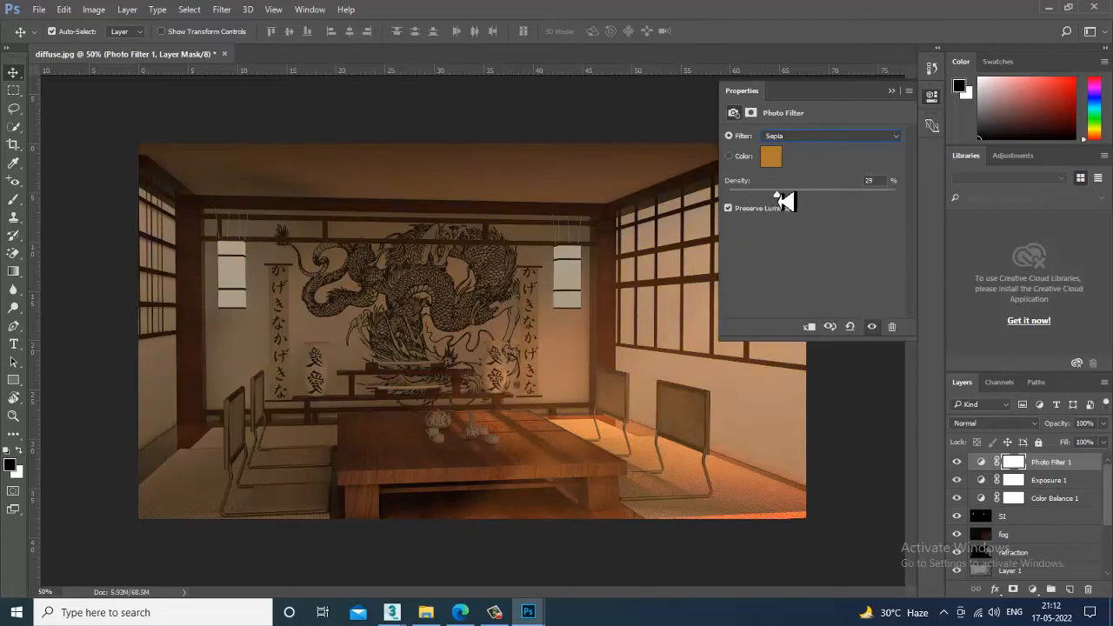
pyautogui.click(960, 464)
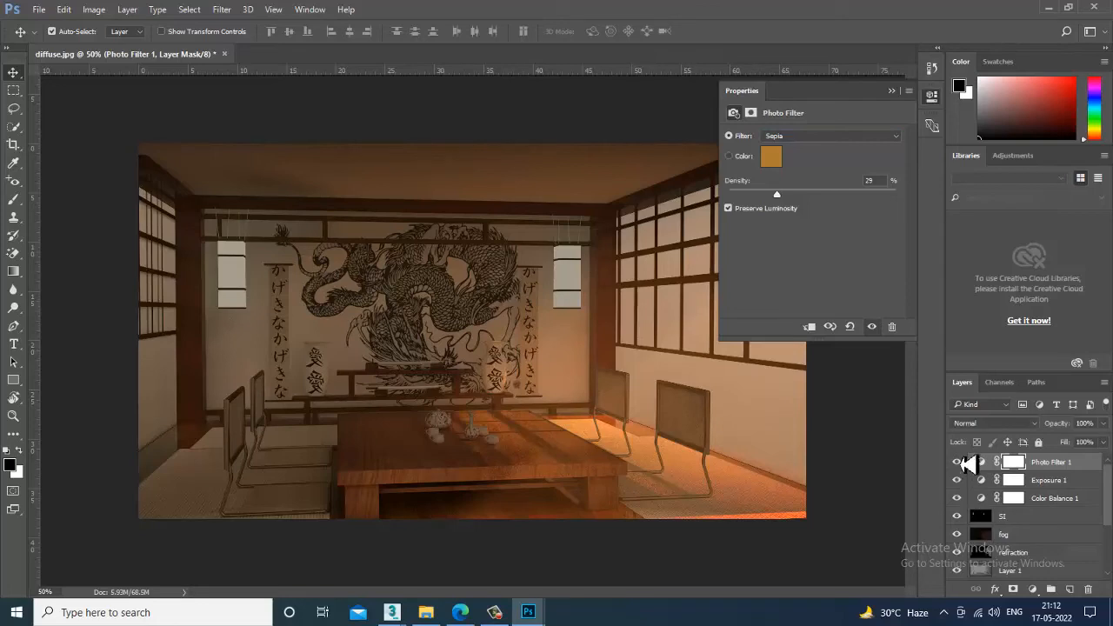
# Try Warming Filter (81) and Cooling Filter (80) on Photo Filter 1, and set the density to 27%.
pyautogui.click(783, 138)
pyautogui.click(800, 151)
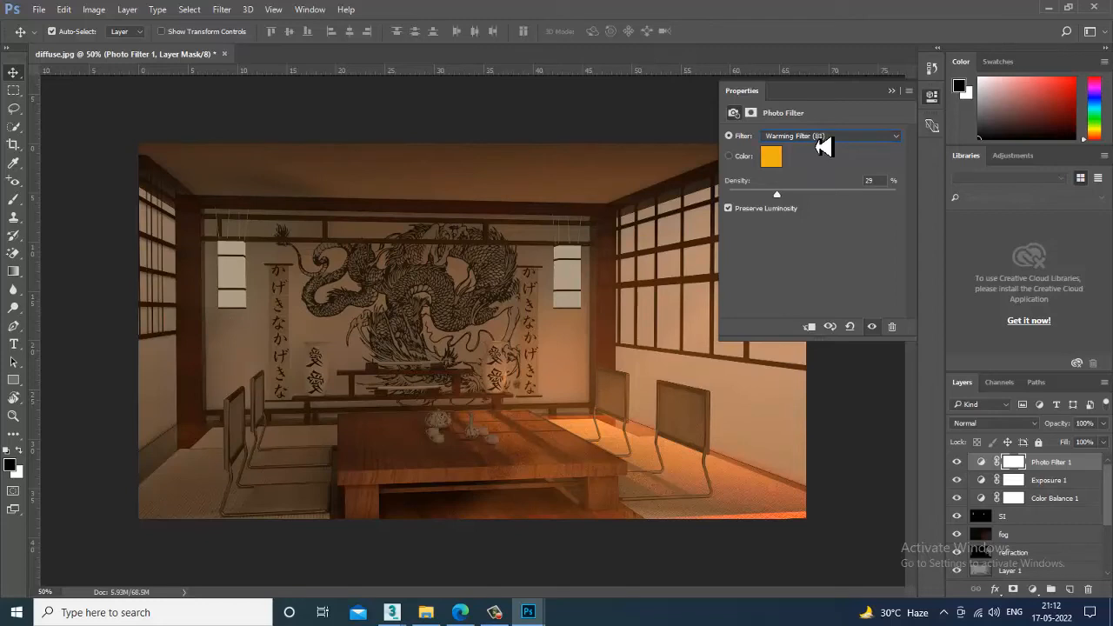
pyautogui.scroll(-1, 823, 147)
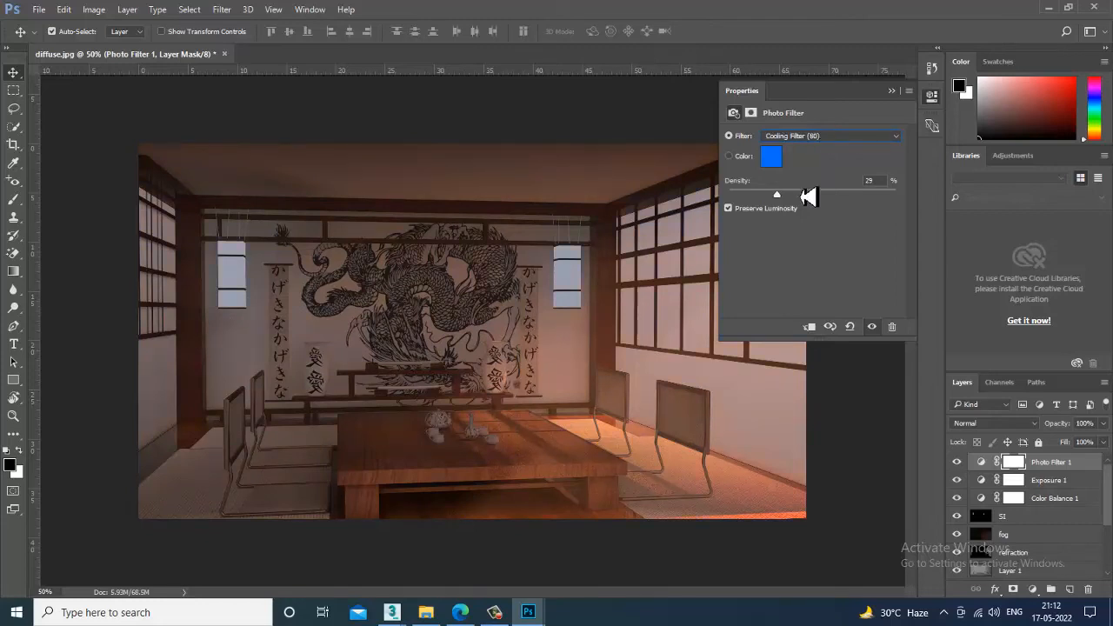
pyautogui.moveTo(778, 207)
pyautogui.mouseDown()
pyautogui.moveTo(754, 206)
pyautogui.moveTo(792, 209)
pyautogui.moveTo(754, 216)
pyautogui.moveTo(951, 226)
pyautogui.moveTo(783, 224)
pyautogui.mouseUp()
# Try a custom light orange, f8a776, as the color of Photo Filter 1.
pyautogui.click(771, 156)
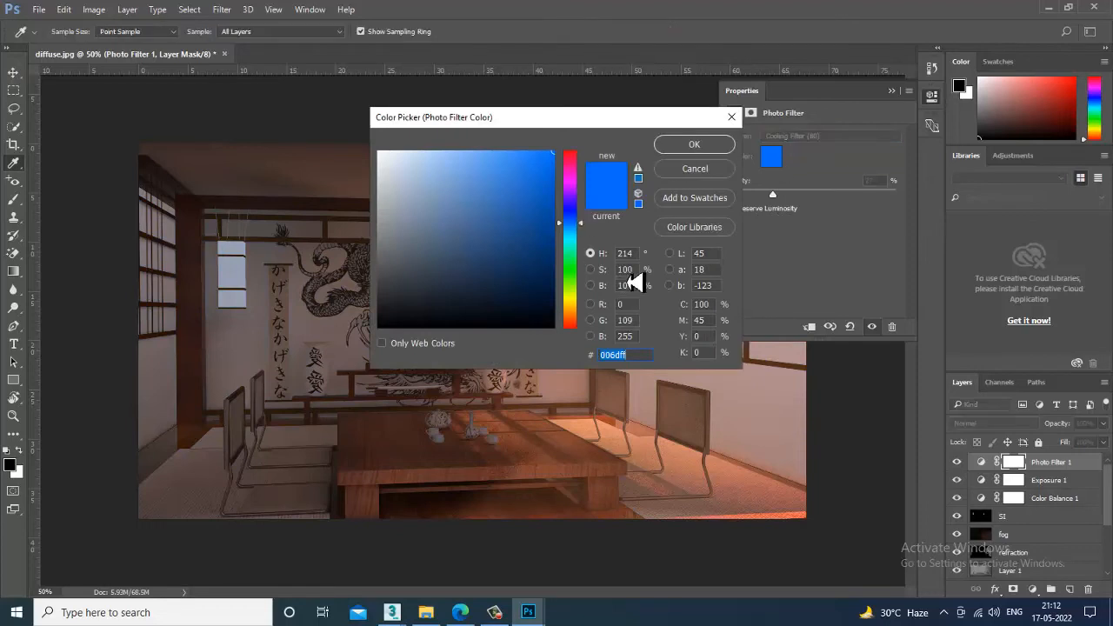
pyautogui.click(722, 474)
pyautogui.moveTo(580, 311); pyautogui.dragTo(583, 325)
pyautogui.click(470, 155)
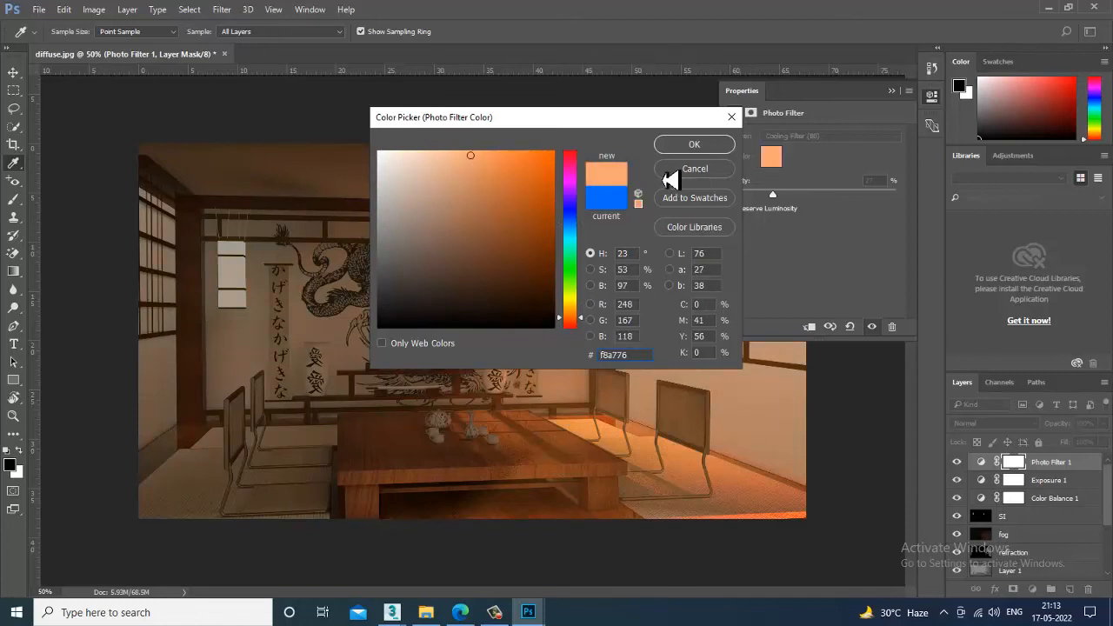
pyautogui.click(694, 149)
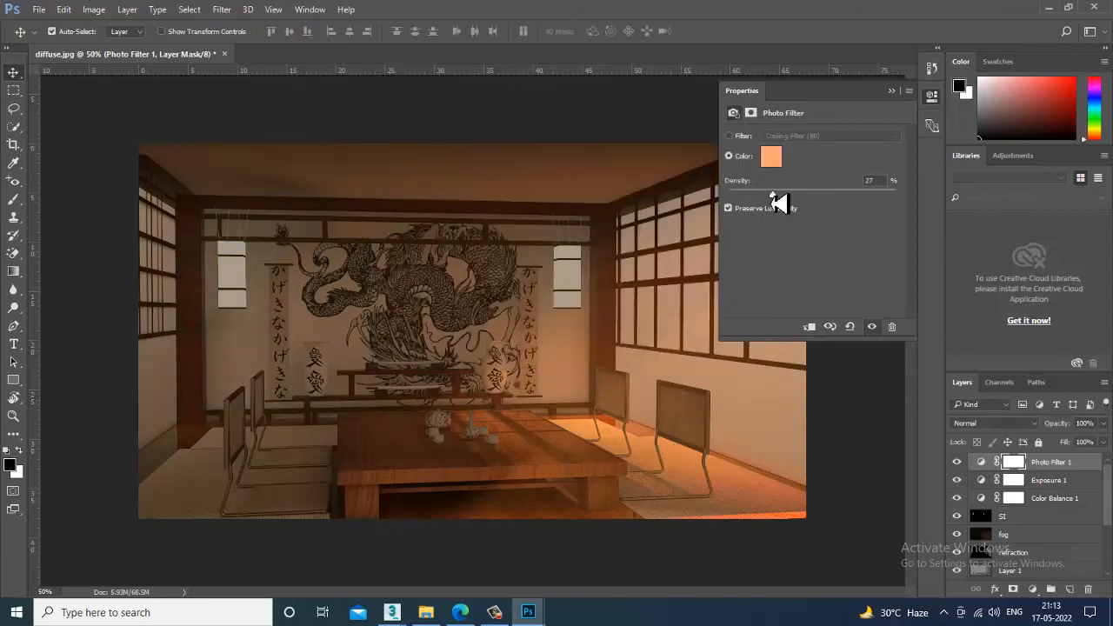
# Switch Photo Filter 1 from the custom color to the Sepia preset and set its density to 22%.
pyautogui.click(729, 136)
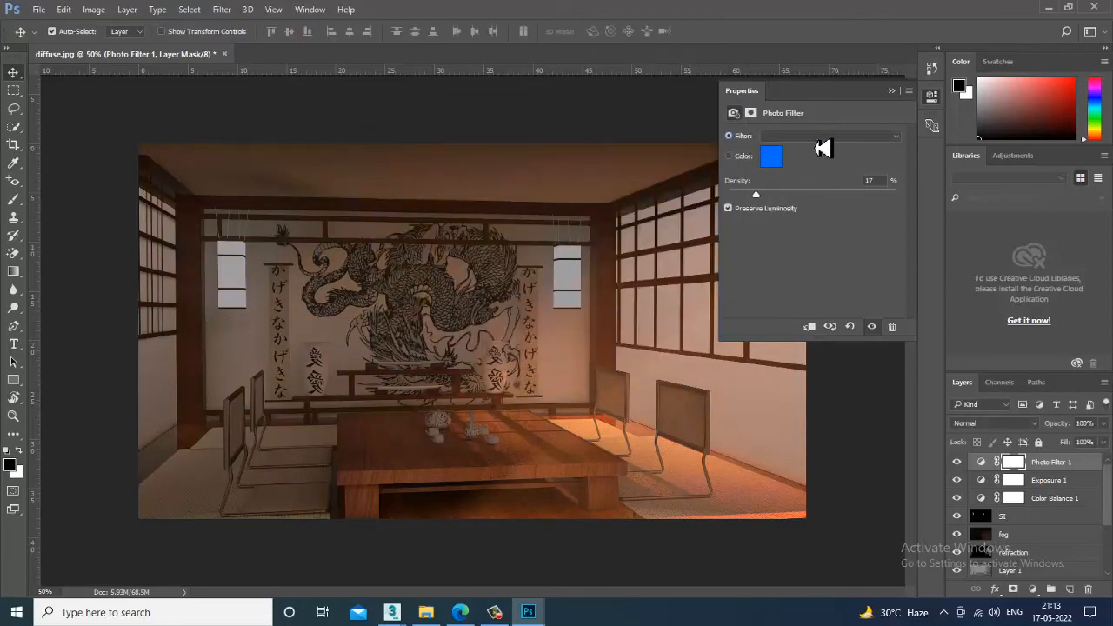
pyautogui.click(822, 137)
pyautogui.click(821, 306)
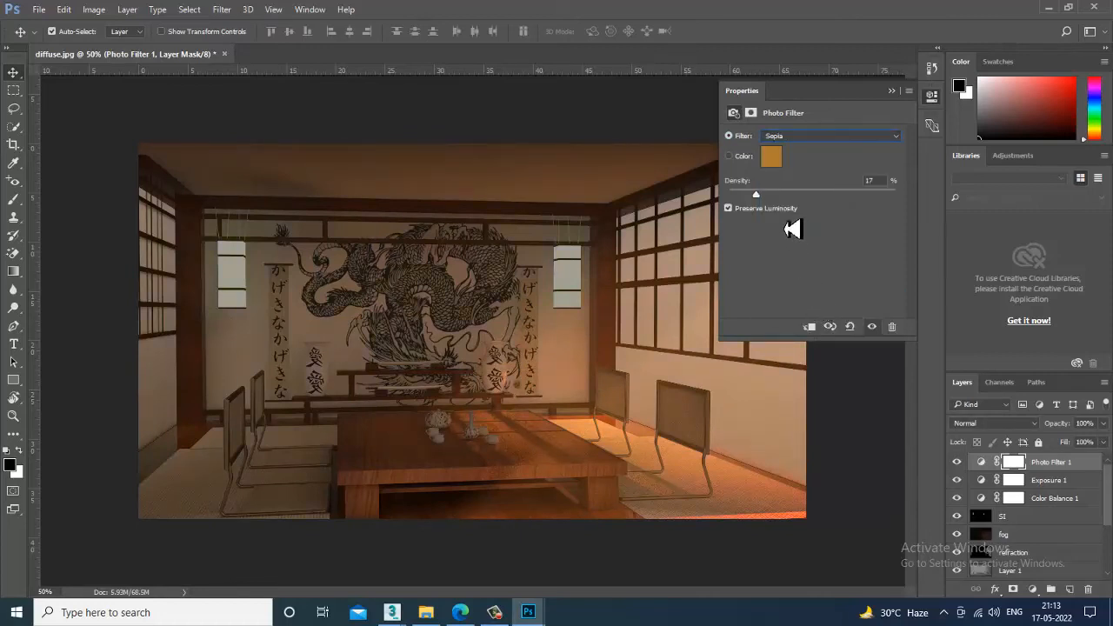
pyautogui.moveTo(765, 206); pyautogui.dragTo(773, 204)
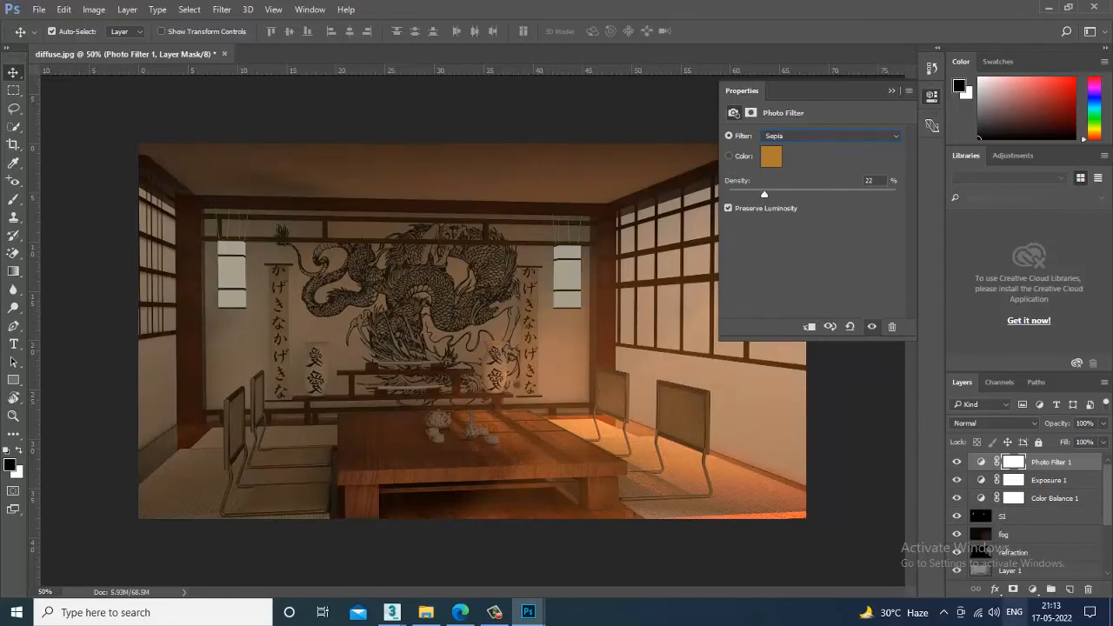
# Add a new empty layer above Photo Filter 1 and fill it with black.
pyautogui.click(1058, 463)
pyautogui.click(1070, 590)
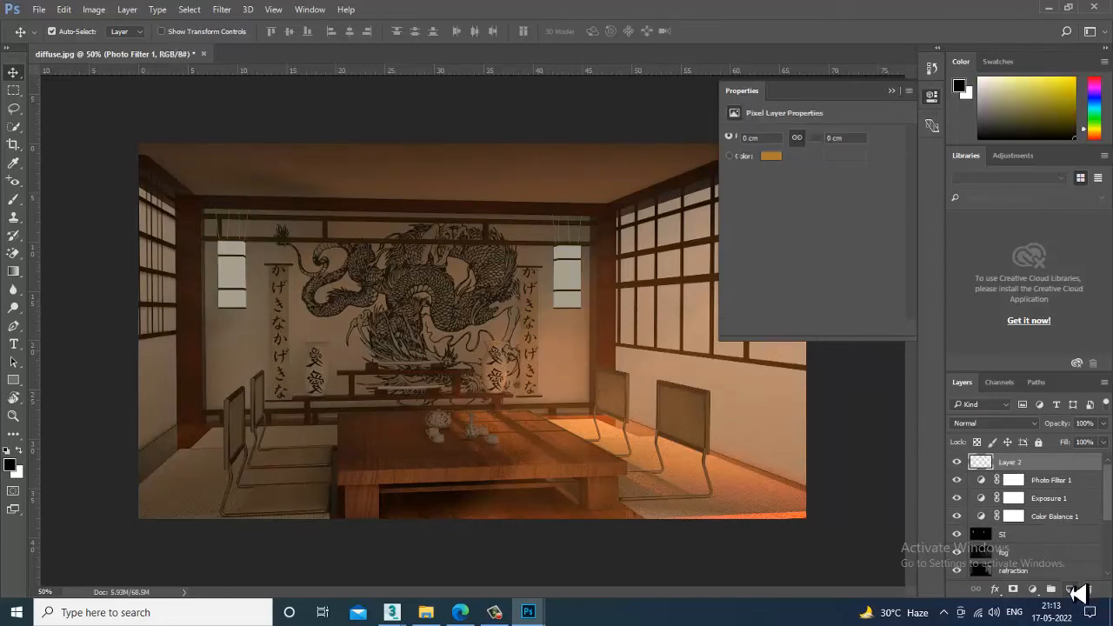
pyautogui.hotkey('alt', 'BackSpace')
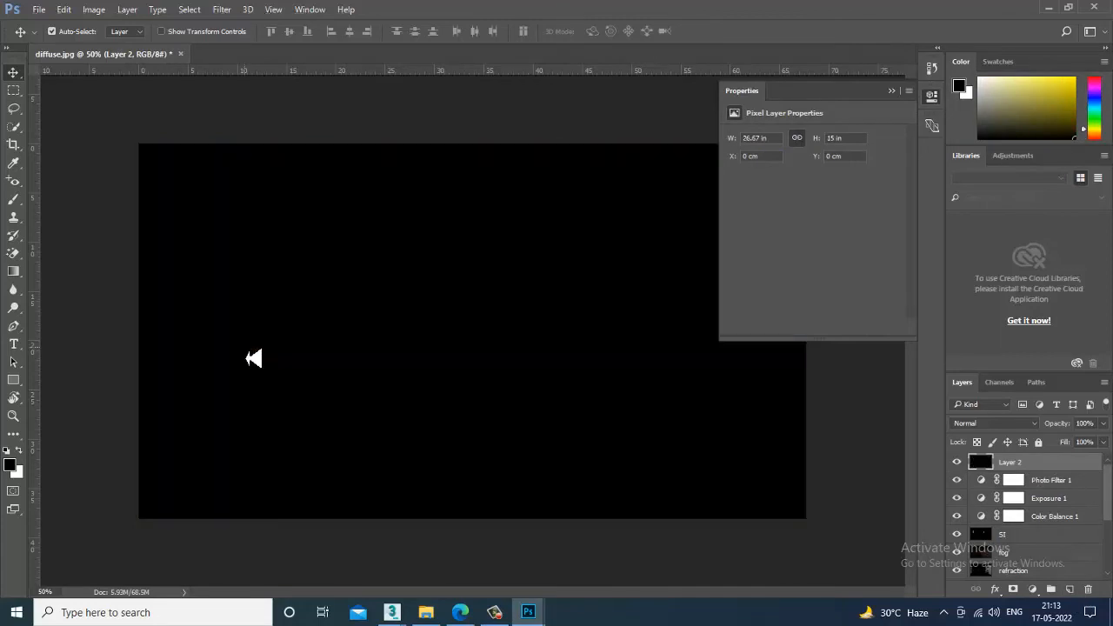
# Try successive blend modes on the black Layer 2, from the darkening modes onward, and settle on Soft Light.
pyautogui.click(992, 424)
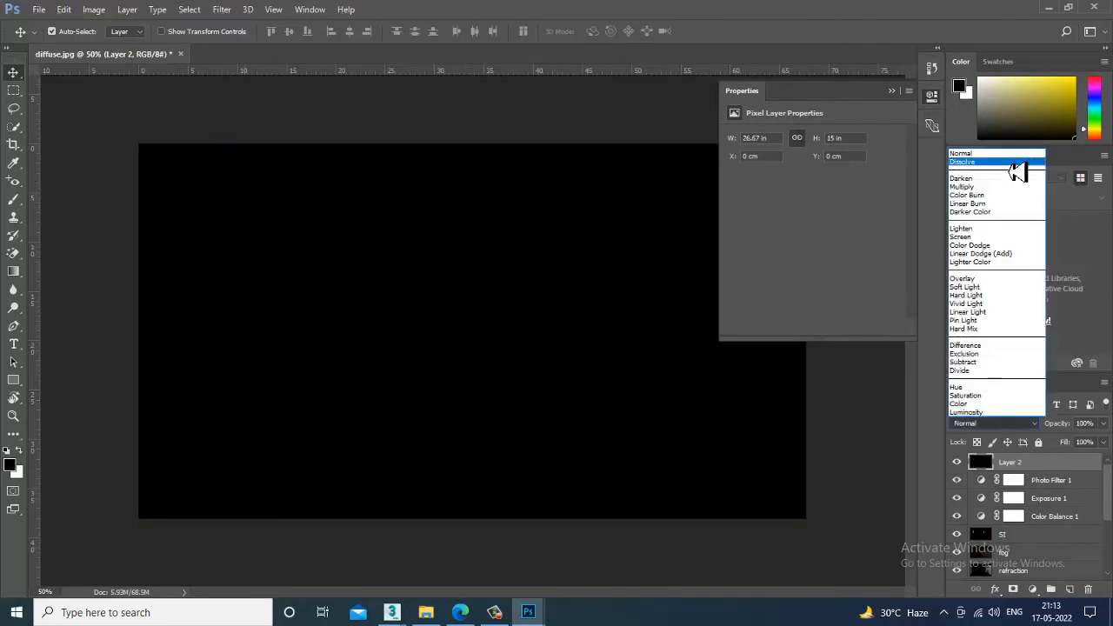
pyautogui.click(1016, 176)
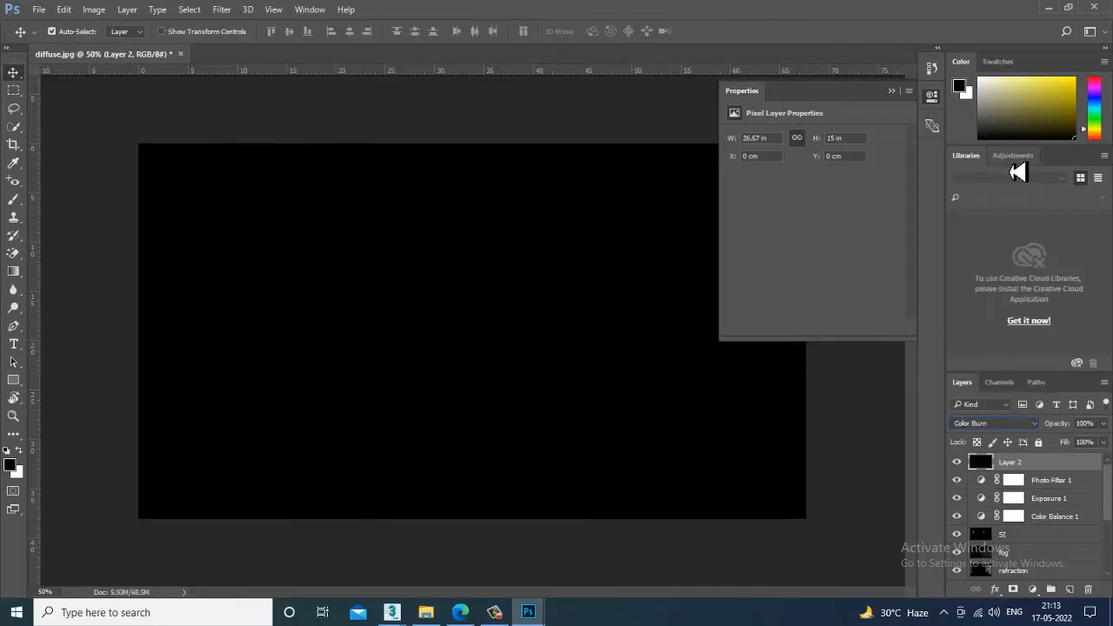
pyautogui.press('Down')
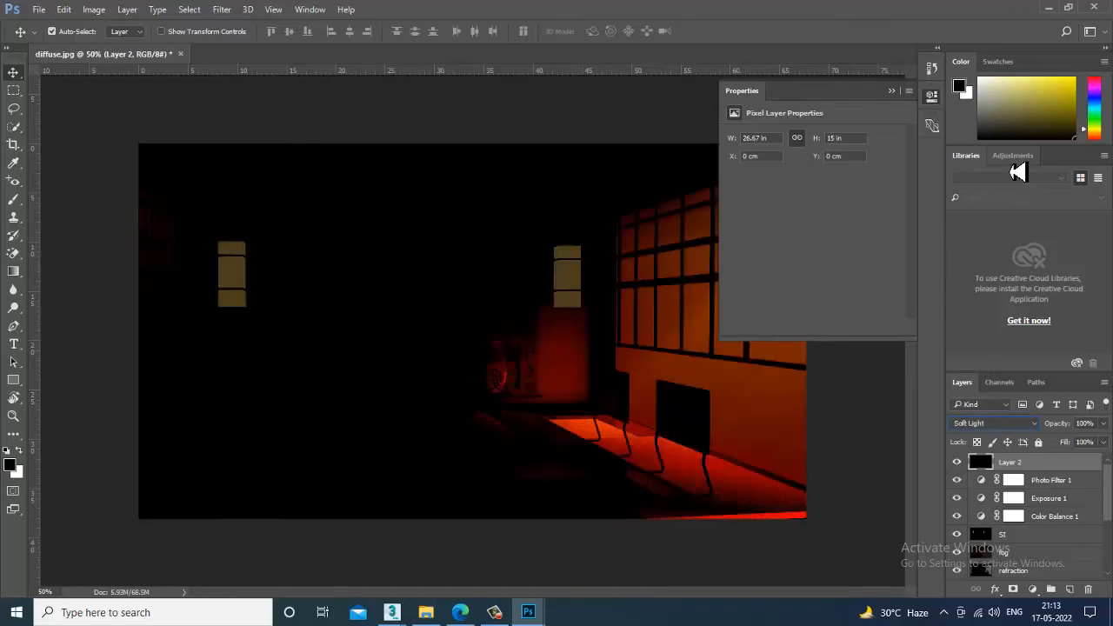
pyautogui.press('Down')
pyautogui.press('Down')
pyautogui.press('Up')
pyautogui.press('Up')
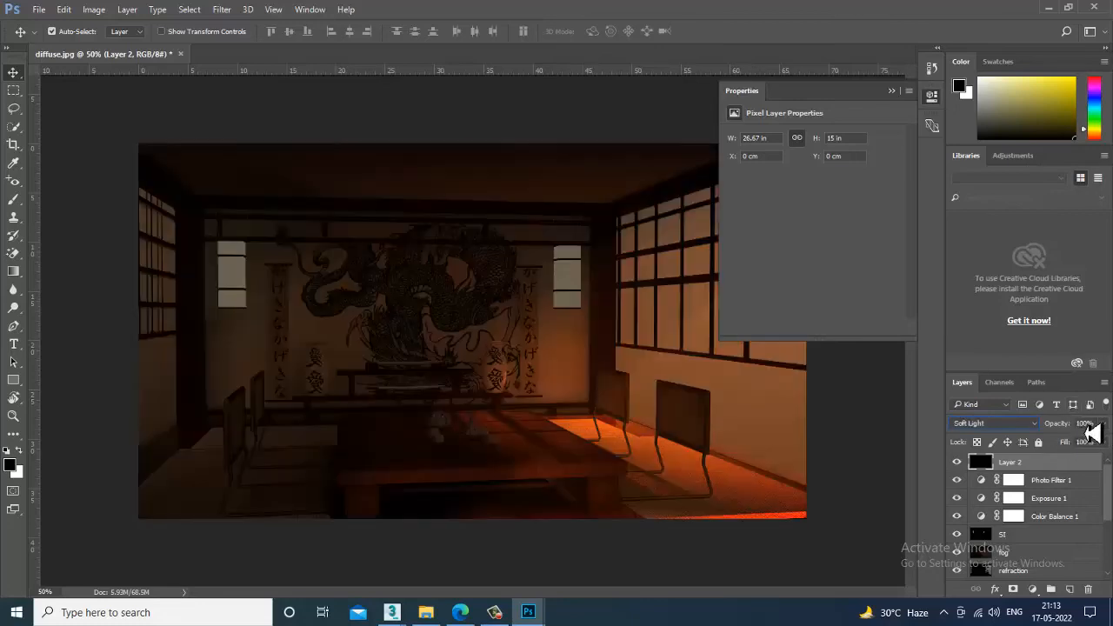
# Lower the opacity of Layer 2 to 9% and compare the image with the layer hidden and shown.
pyautogui.moveTo(1104, 425); pyautogui.dragTo(1053, 451)
pyautogui.click(957, 465)
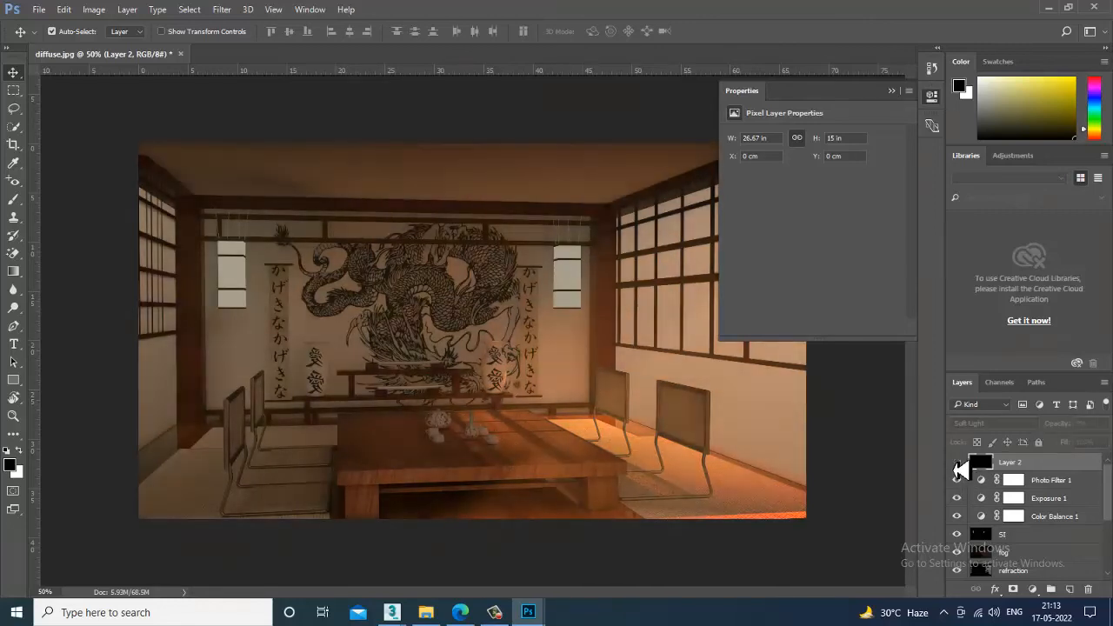
pyautogui.click(956, 464)
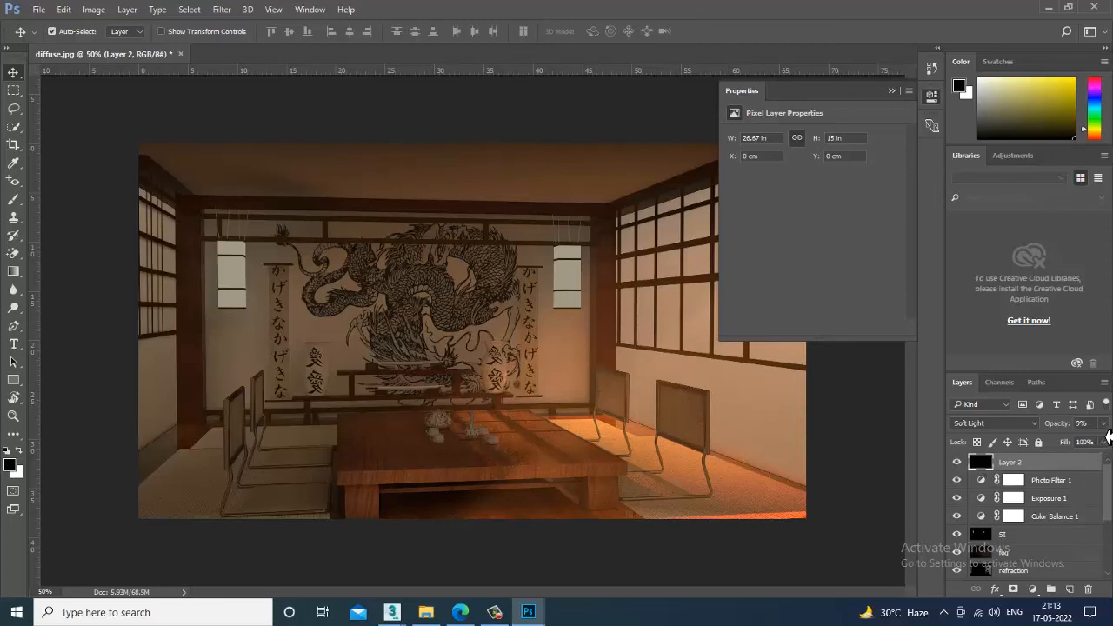
# Restore Layer 2 to 100% opacity and return its blend mode to Normal.
pyautogui.press('0')
pyautogui.click(994, 425)
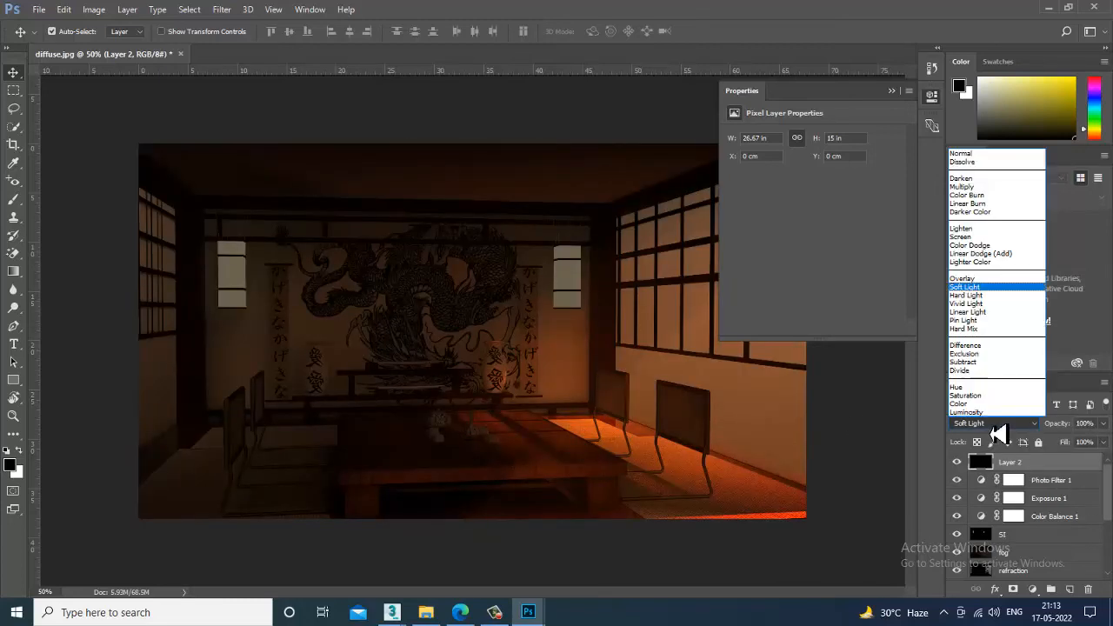
pyautogui.click(966, 154)
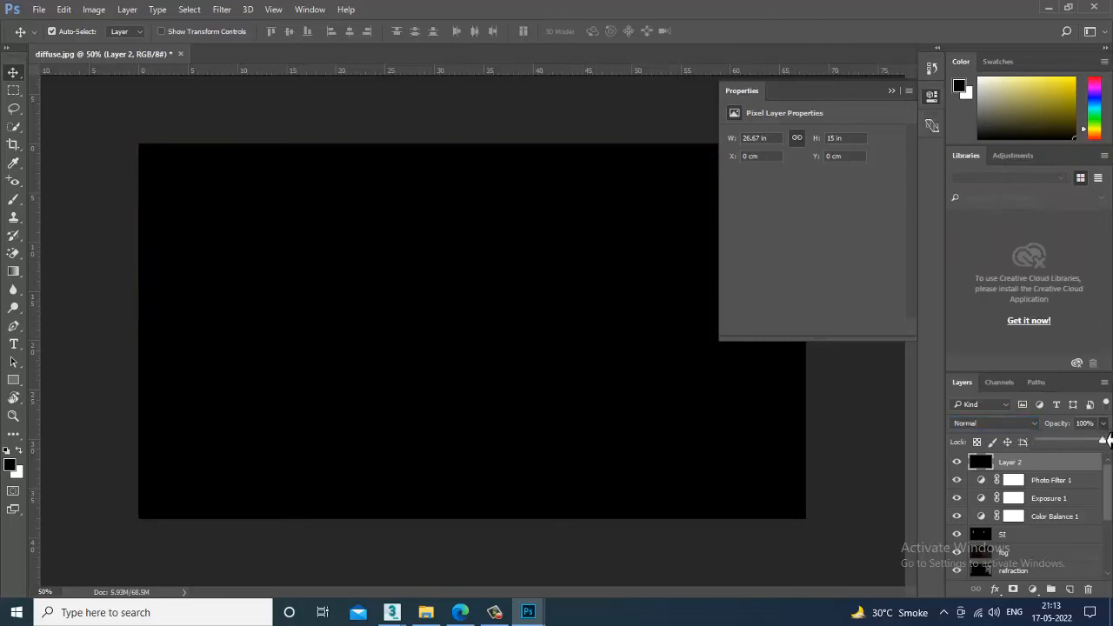
pyautogui.moveTo(1100, 448)
pyautogui.mouseDown()
pyautogui.moveTo(1065, 454)
pyautogui.moveTo(1109, 455)
pyautogui.mouseUp()
# Cycle through the blend modes of Layer 2, set it to Soft Light, and reduce its opacity to 22%.
pyautogui.click(996, 425)
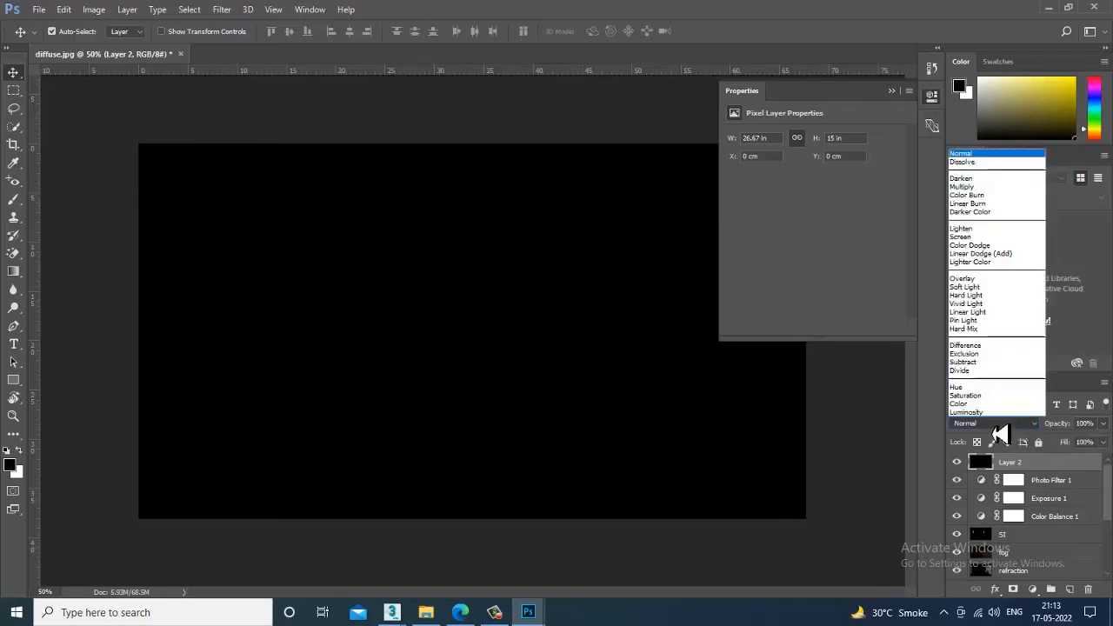
pyautogui.click(985, 175)
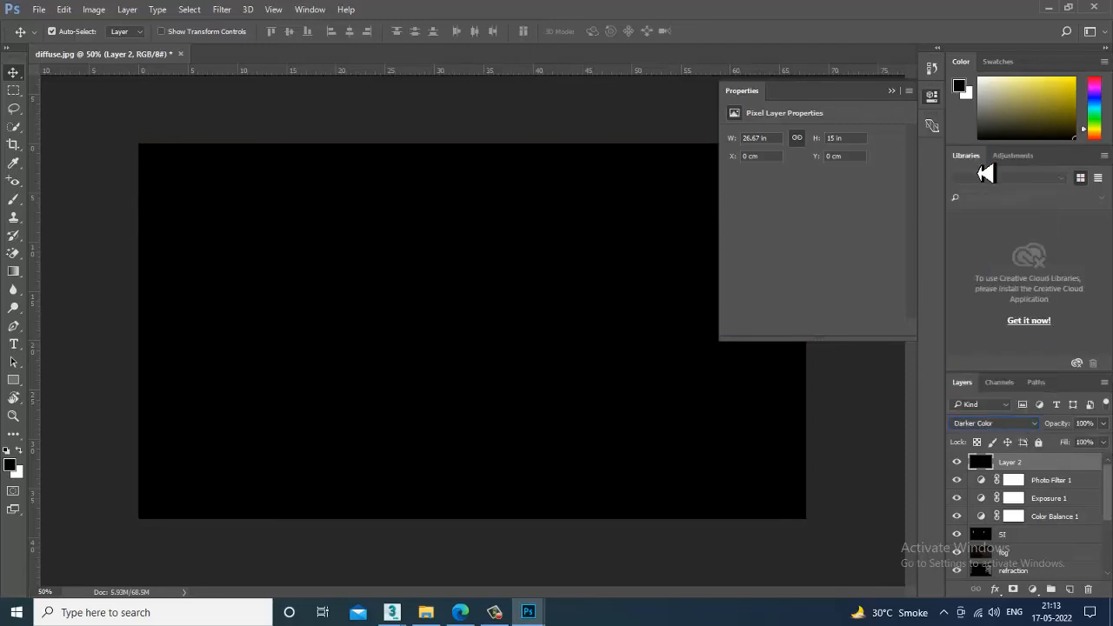
pyautogui.press('Down')
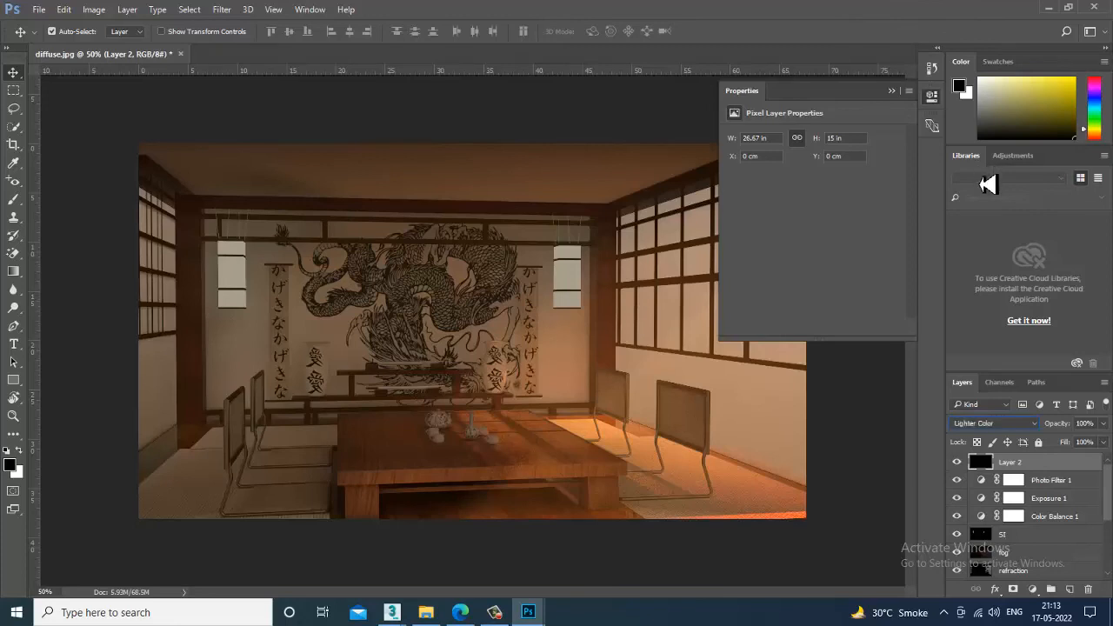
pyautogui.press('Down')
pyautogui.press('Down')
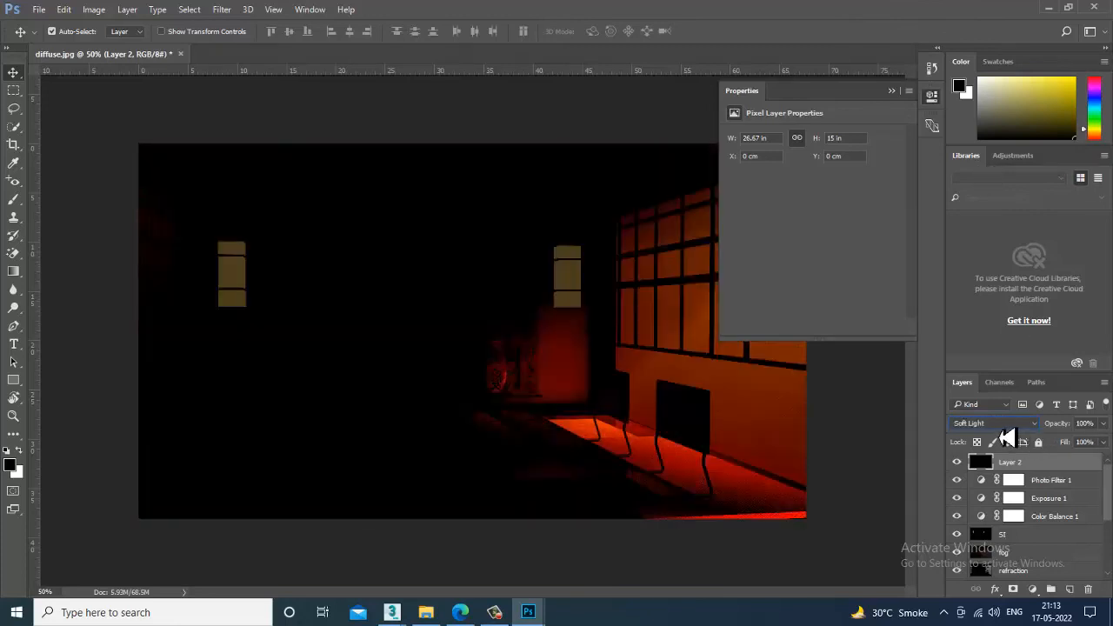
pyautogui.press('Down')
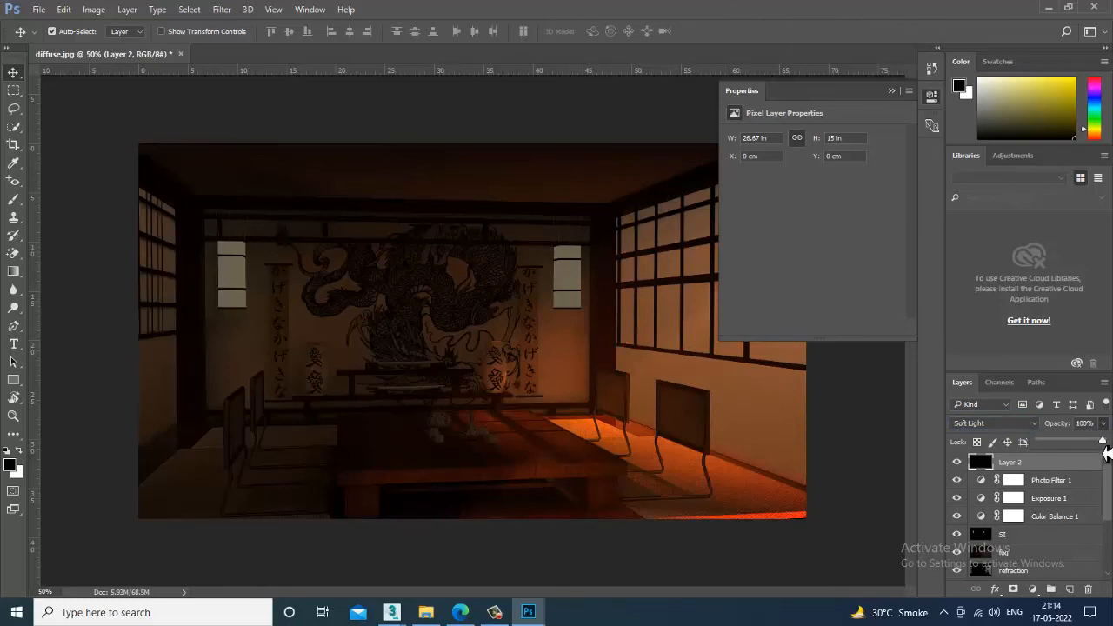
pyautogui.moveTo(1103, 441); pyautogui.dragTo(1055, 442)
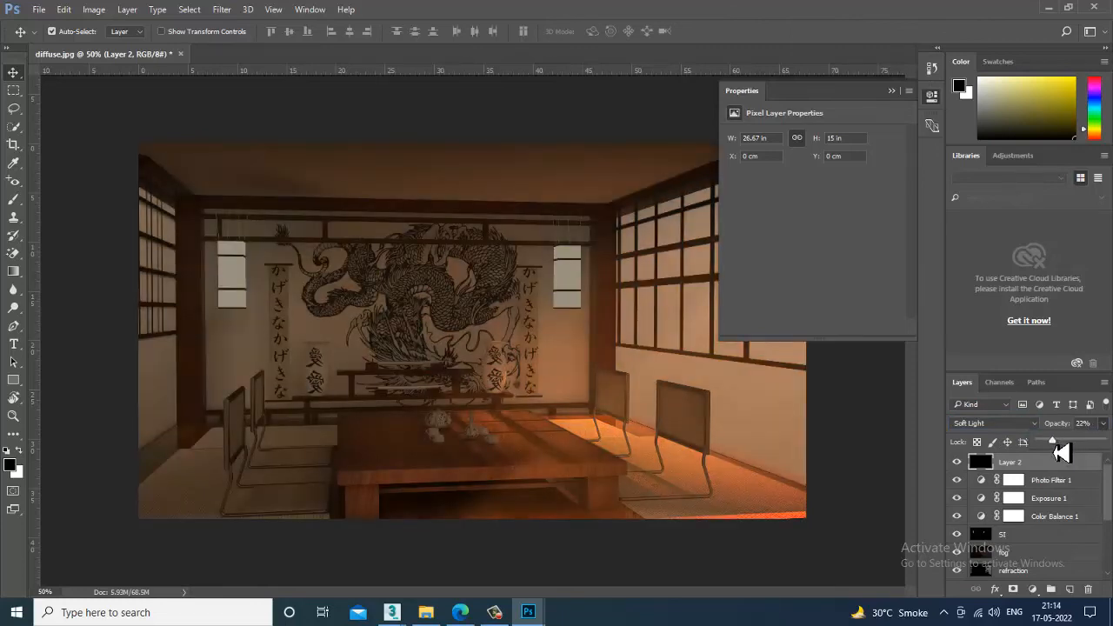
pyautogui.click(1010, 467)
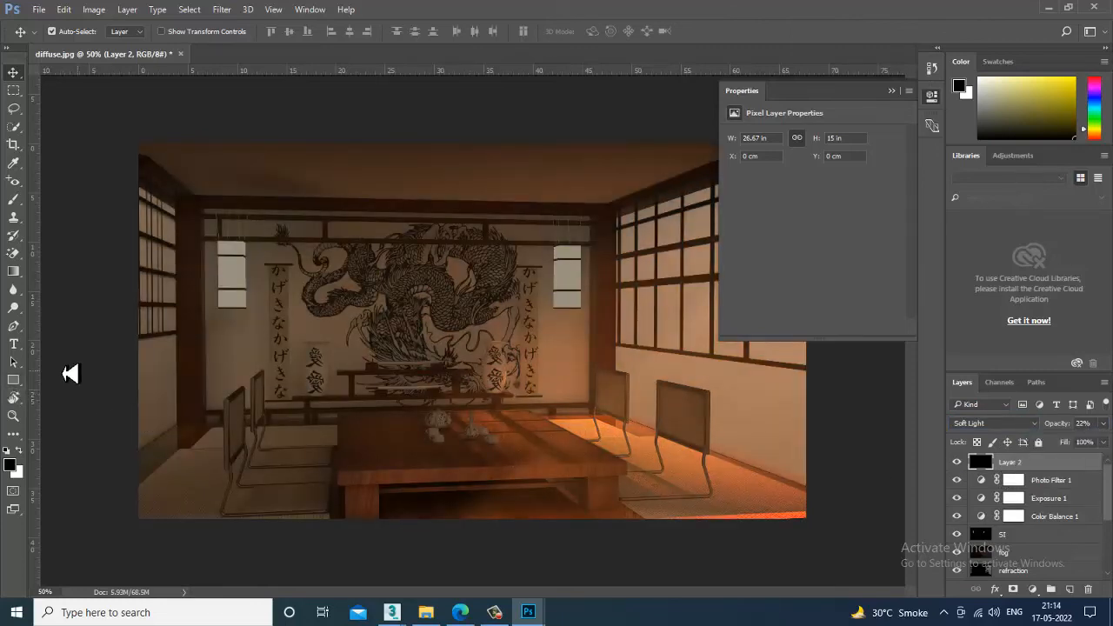
# Activate the Gradient tool and choose the Black, White preset for it.
pyautogui.click(13, 270)
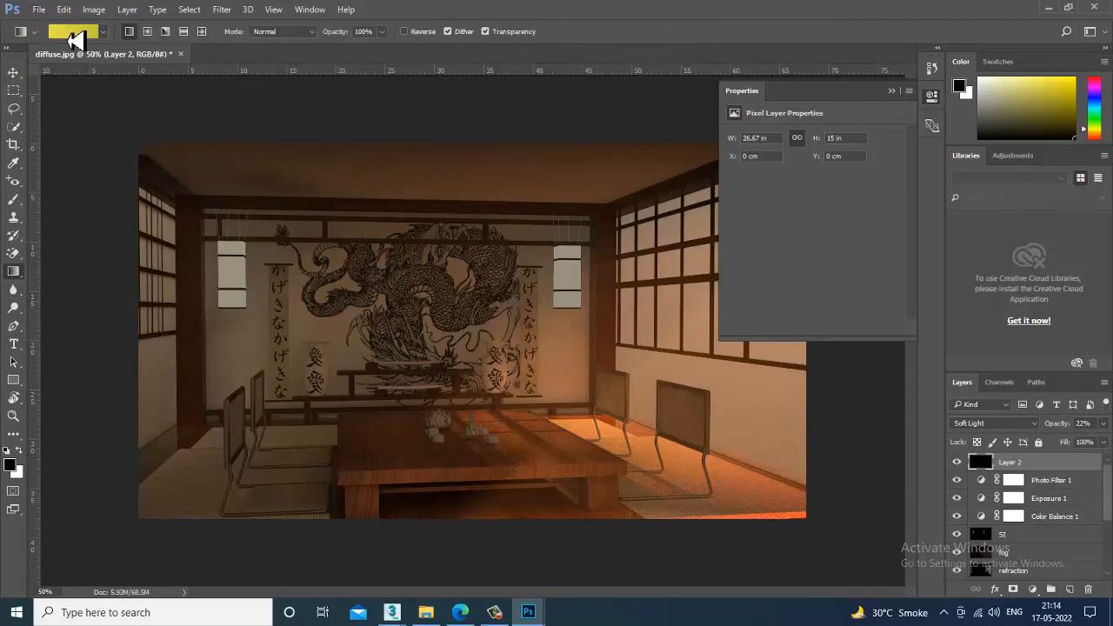
pyautogui.click(74, 40)
pyautogui.click(474, 141)
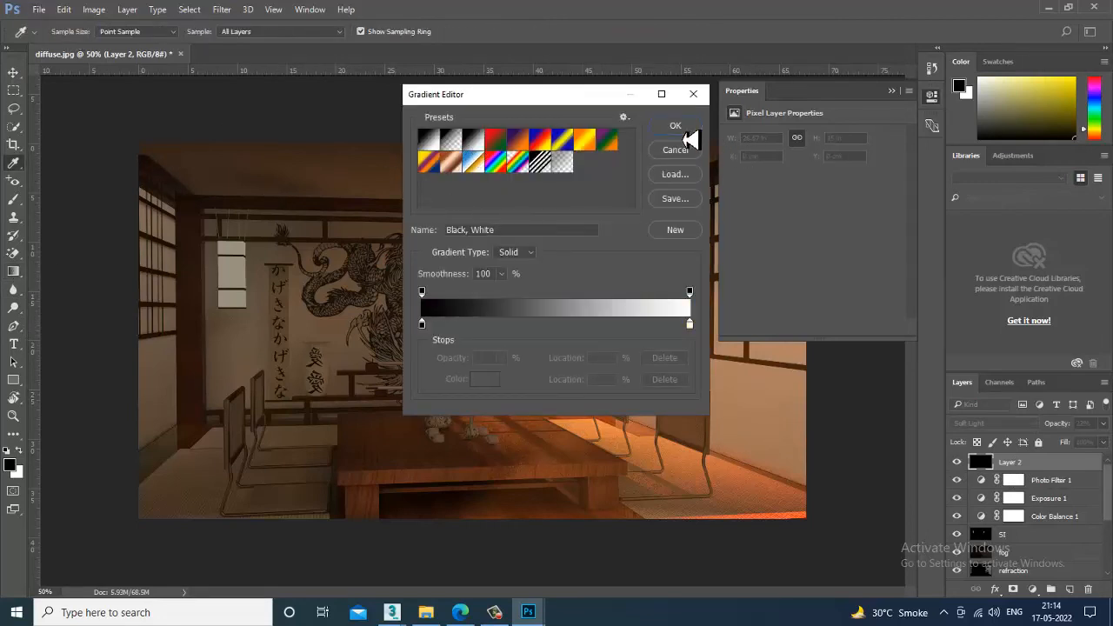
pyautogui.click(680, 129)
# Draw linear black-to-white gradients diagonally on Layer 2, finishing with a short one from the image center toward the lower-right chair.
pyautogui.moveTo(146, 127); pyautogui.dragTo(520, 385)
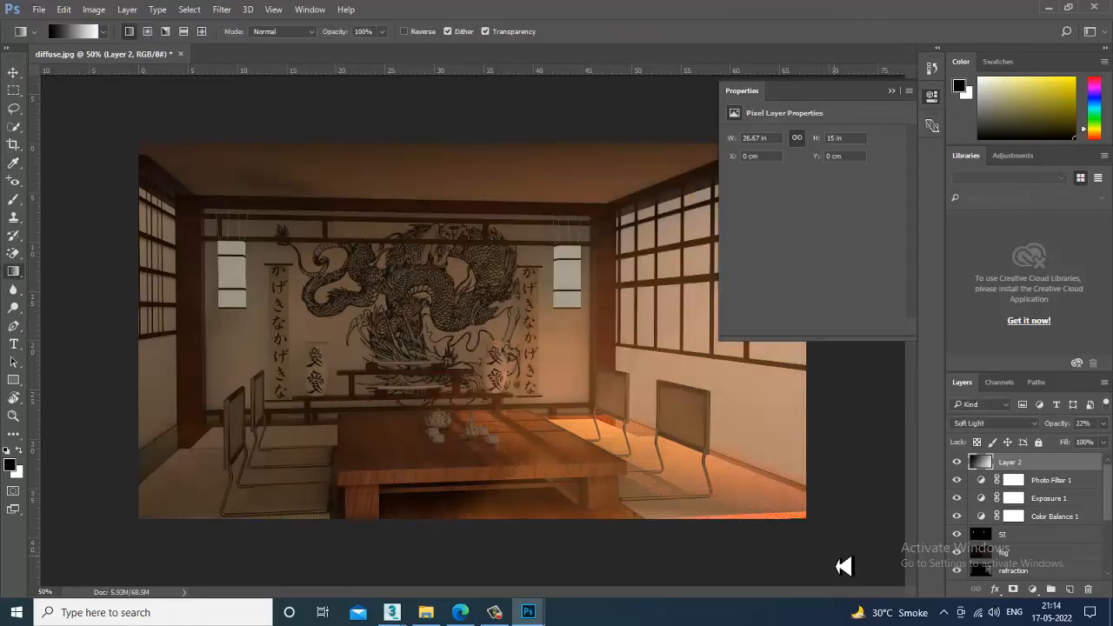
pyautogui.moveTo(142, 200); pyautogui.dragTo(768, 560)
pyautogui.moveTo(130, 144); pyautogui.dragTo(905, 581)
pyautogui.moveTo(479, 297); pyautogui.dragTo(716, 442)
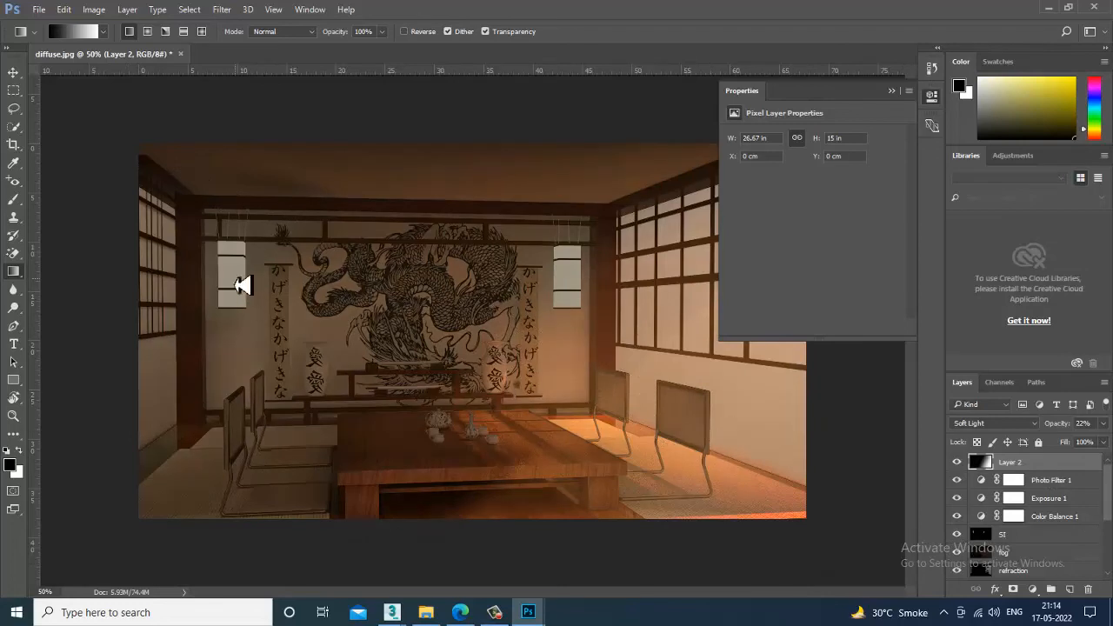
# Draw a diagonal black-to-white gradient on Layer 2 from beyond the image's upper-left corner past its lower-right corner, comparing with the layer hidden.
pyautogui.moveTo(119, 137)
pyautogui.mouseDown()
pyautogui.moveTo(807, 554)
pyautogui.moveTo(869, 542)
pyautogui.mouseUp()
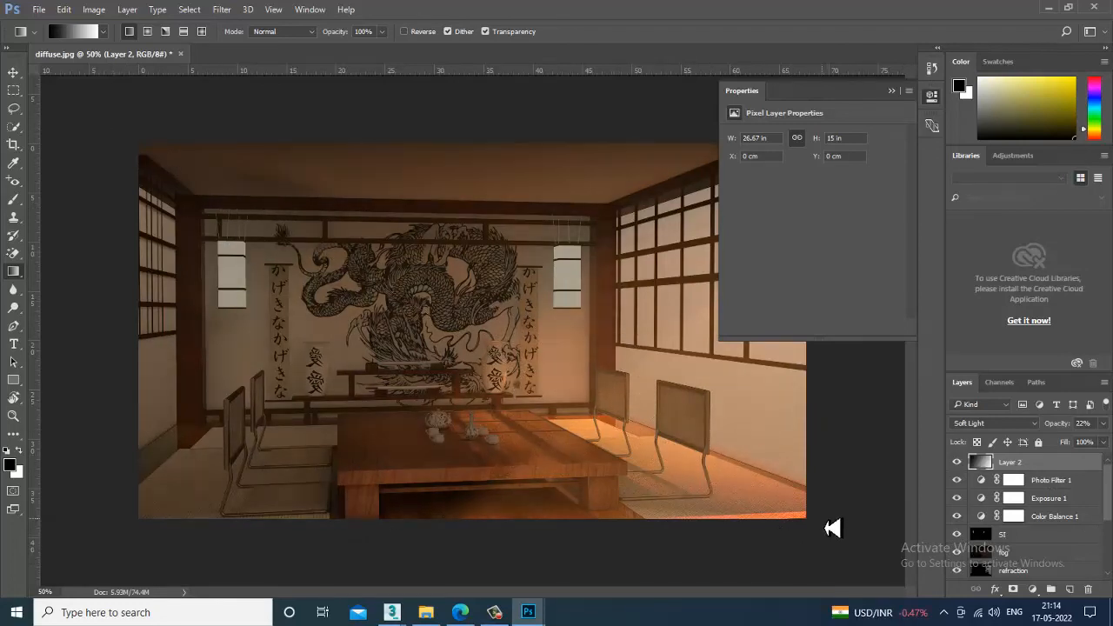
pyautogui.click(957, 463)
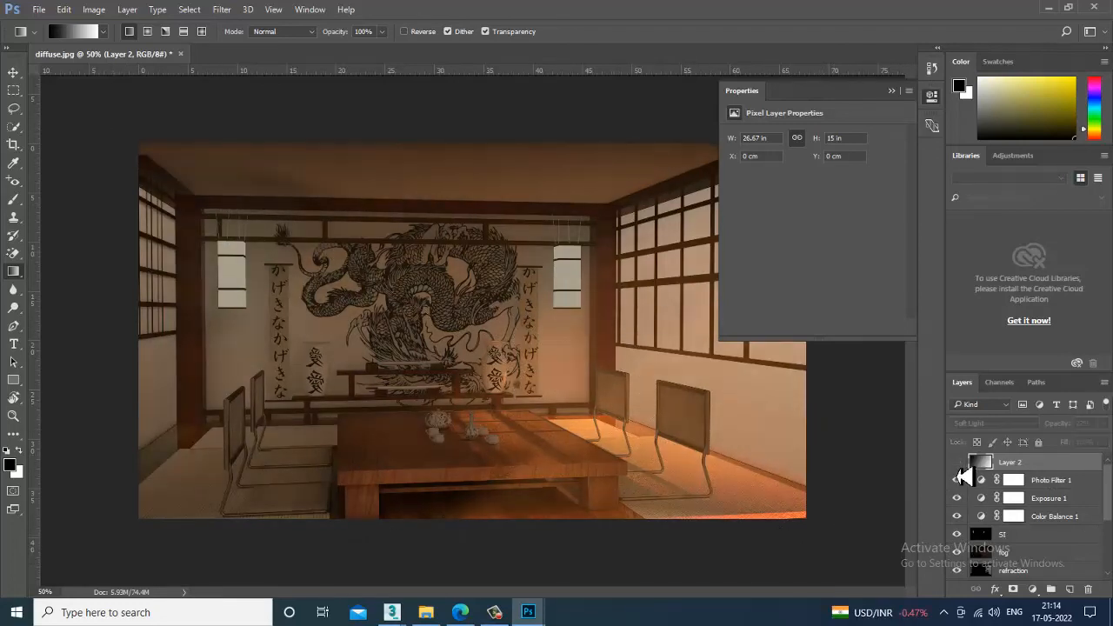
pyautogui.click(960, 470)
pyautogui.click(960, 470)
pyautogui.click(957, 463)
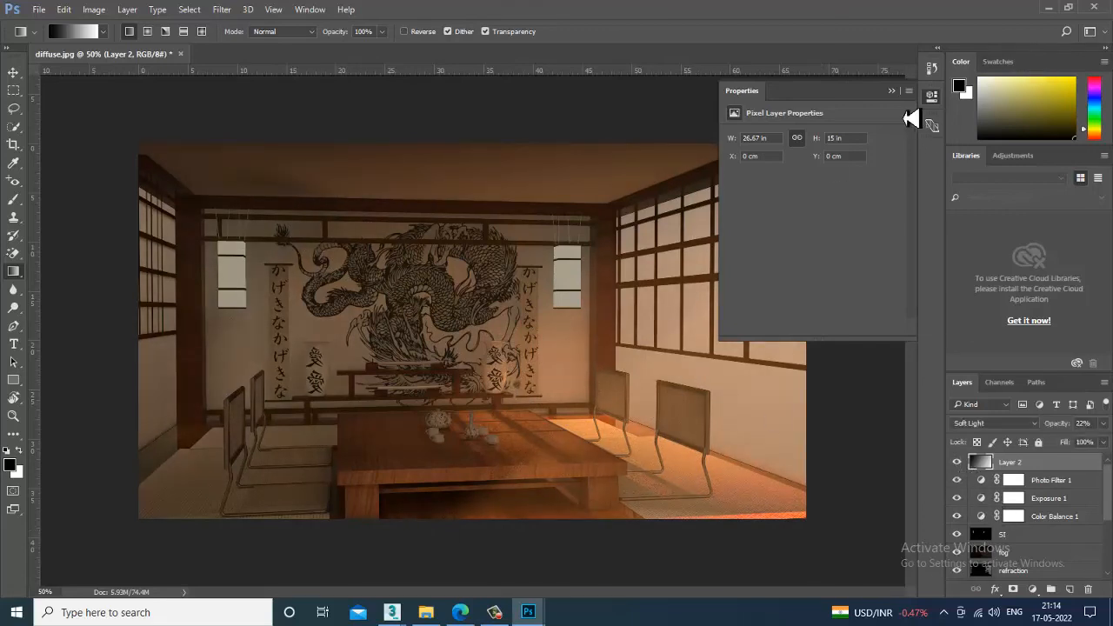
# Compare the full composite with Exposure 1, Photo Filter 1 and Layer 2 hidden and shown.
pyautogui.click(894, 92)
pyautogui.hotkey('ctrl', '+')
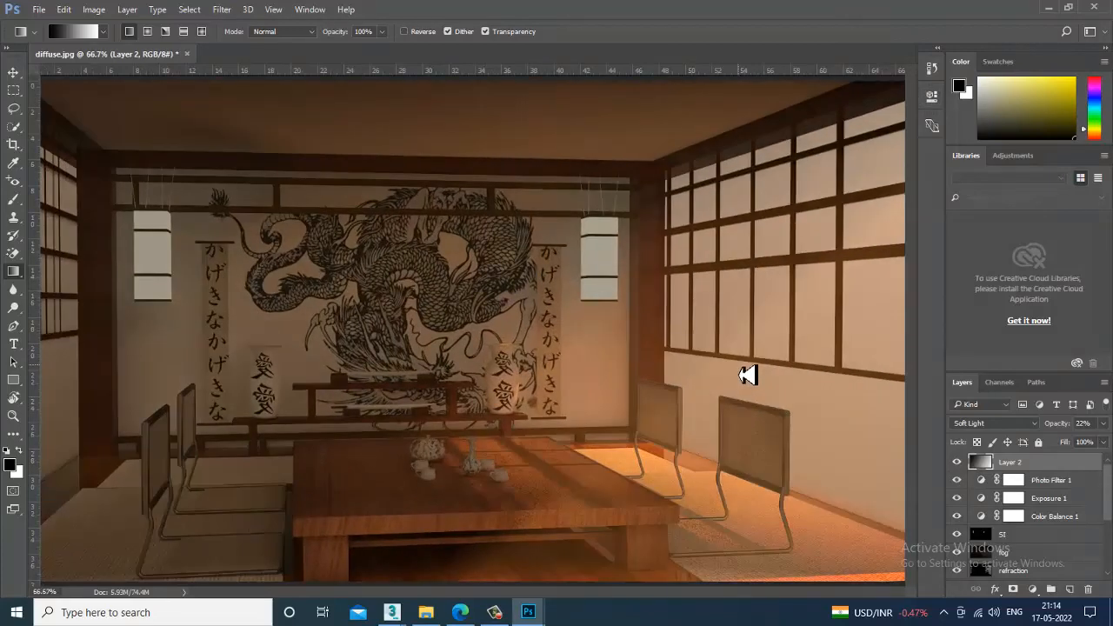
pyautogui.hotkey('ctrl', '-')
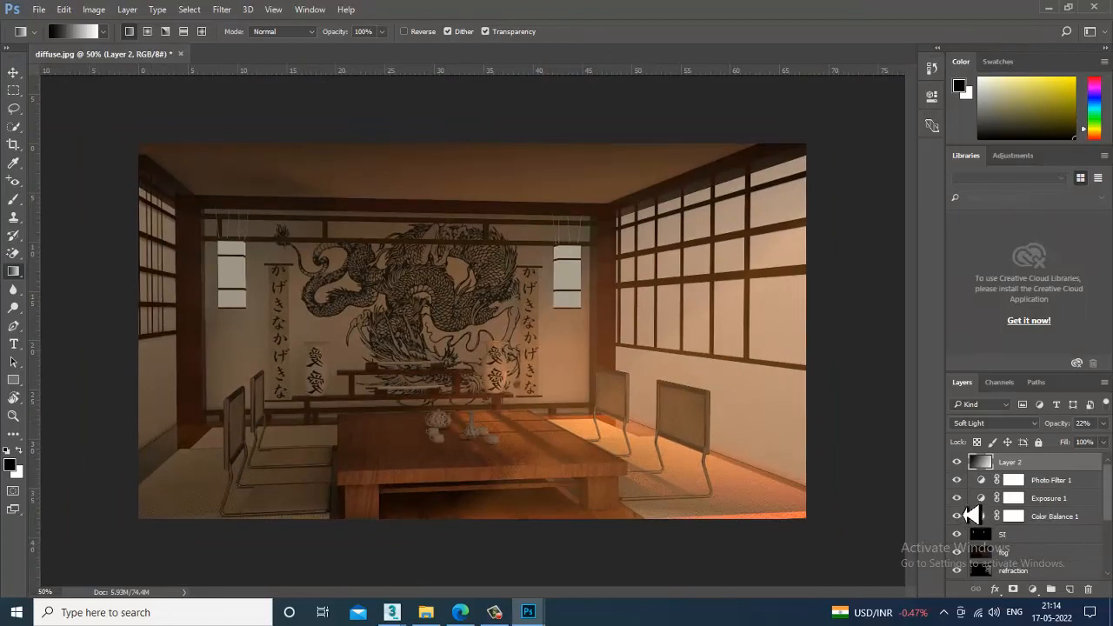
pyautogui.moveTo(957, 498); pyautogui.dragTo(956, 462)
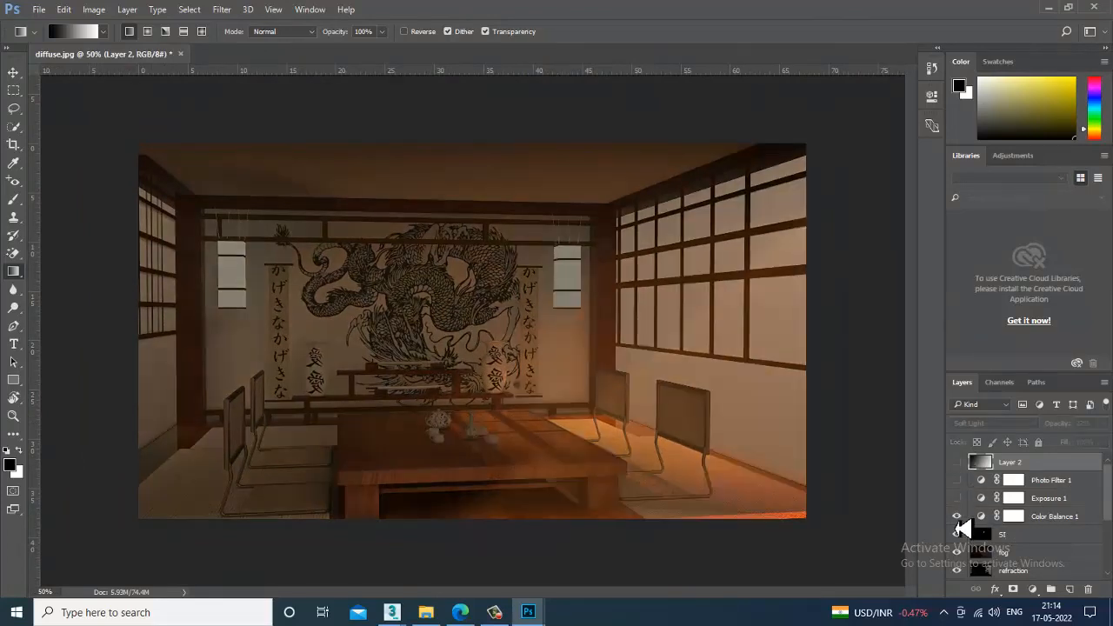
pyautogui.moveTo(960, 528); pyautogui.dragTo(958, 462)
# Raise the exposure value of the Exposure 1 adjustment layer to +1.11.
pyautogui.click(993, 503)
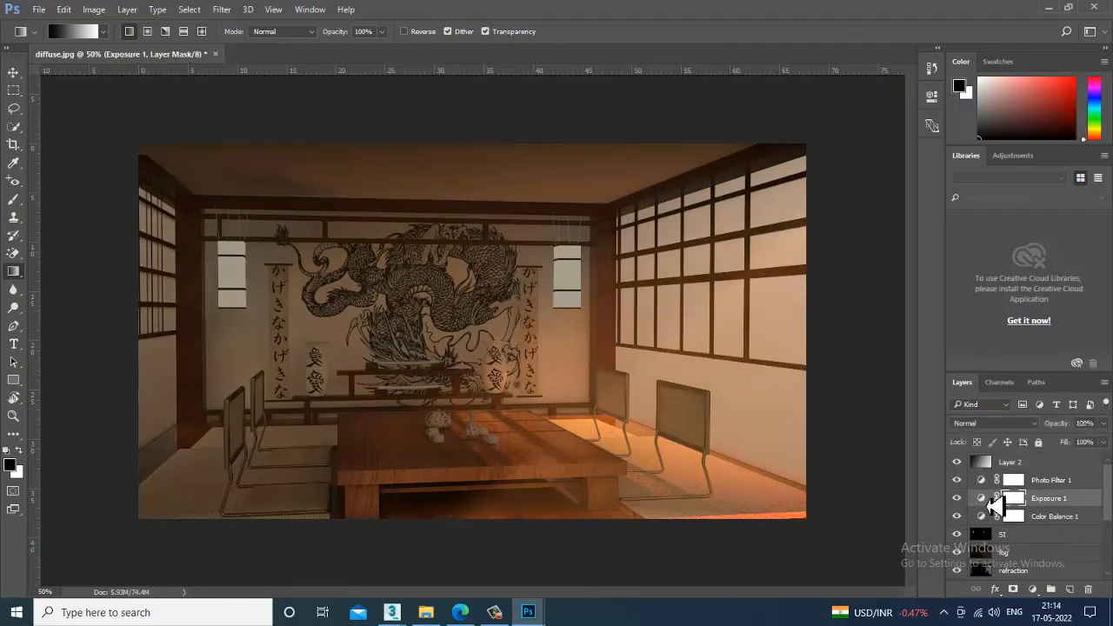
pyautogui.click(988, 504)
pyautogui.doubleClick(983, 501)
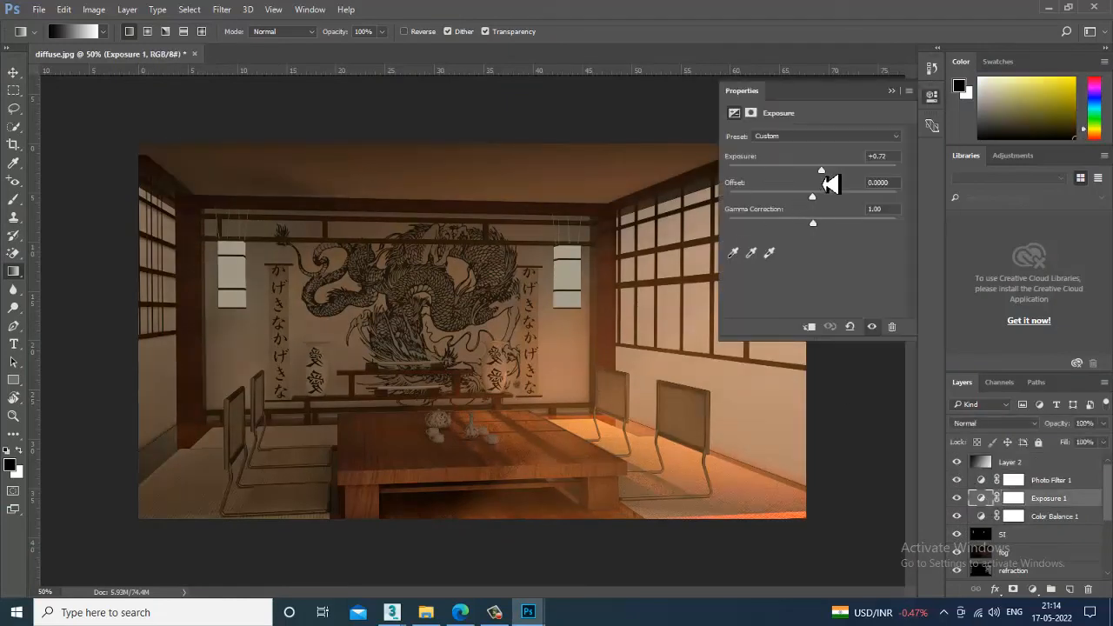
pyautogui.moveTo(823, 173); pyautogui.dragTo(828, 173)
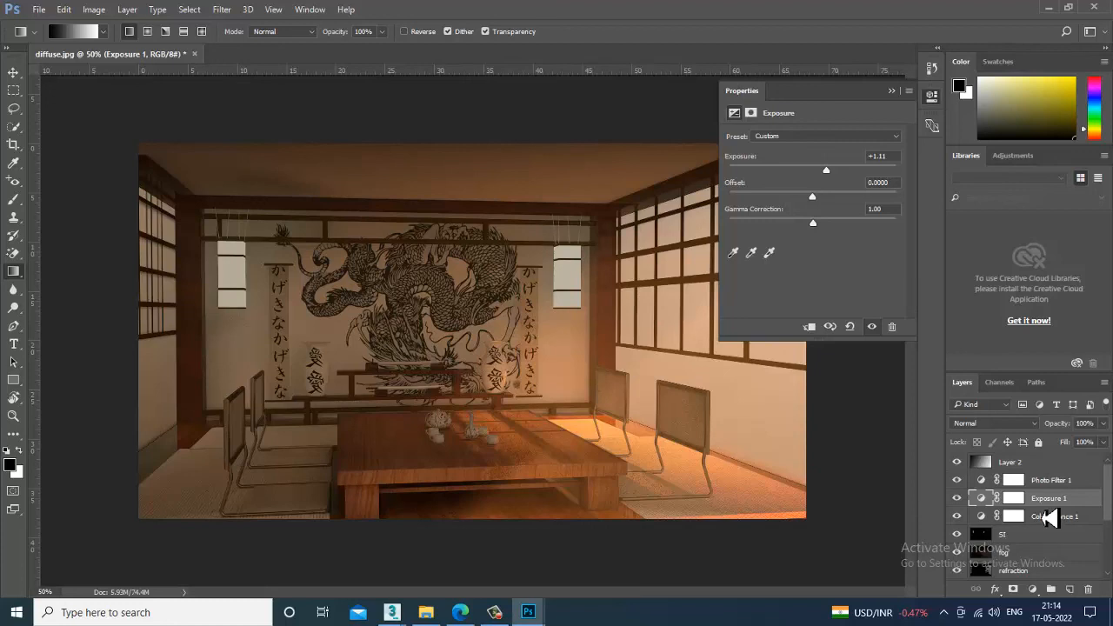
# Hide all layers and show diff, occ, light, reflec and GI one by one to review the build-up.
pyautogui.scroll(-3, 1048, 520)
pyautogui.moveTo(957, 570); pyautogui.dragTo(964, 385)
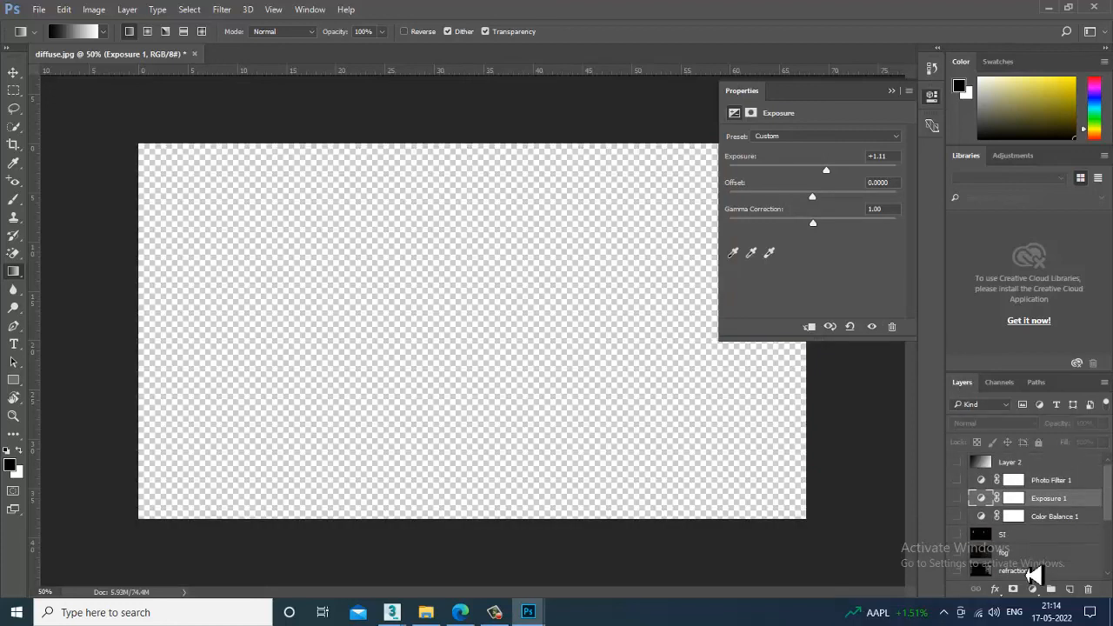
pyautogui.scroll(-3, 1019, 520)
pyautogui.click(956, 570)
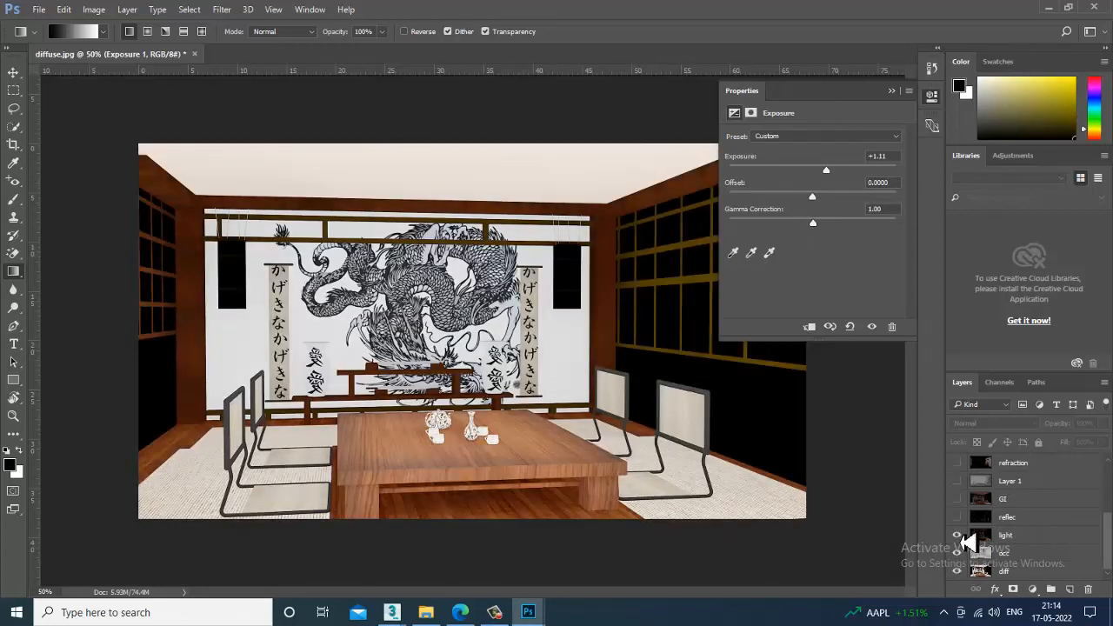
pyautogui.click(957, 535)
pyautogui.click(958, 516)
pyautogui.click(958, 499)
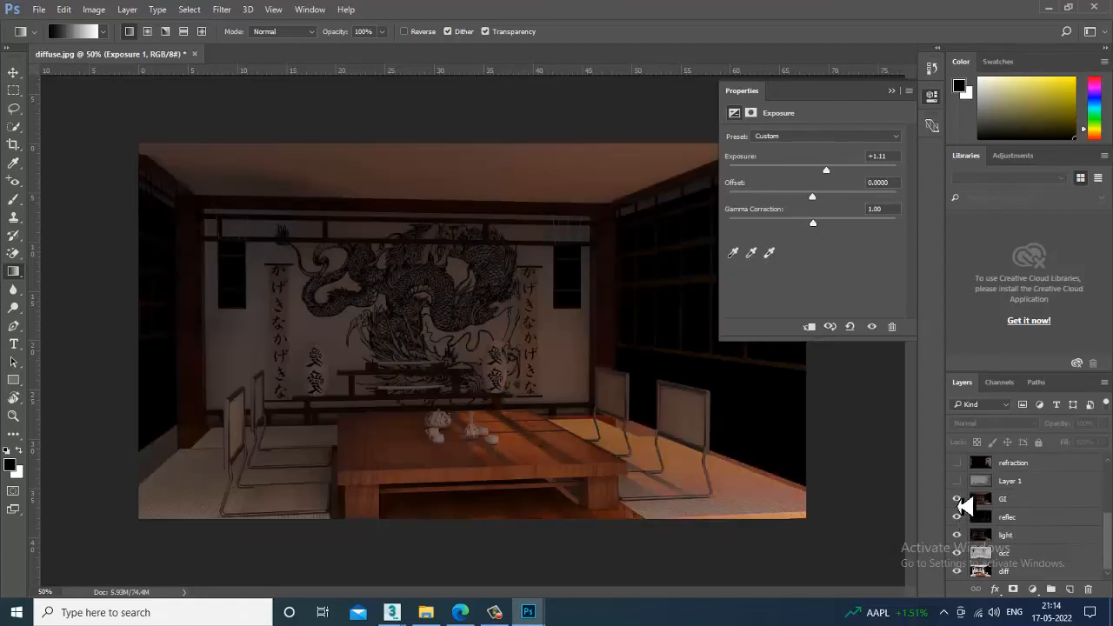
# Show Layer 1 above the GI pass and rename it zdepth.
pyautogui.click(958, 483)
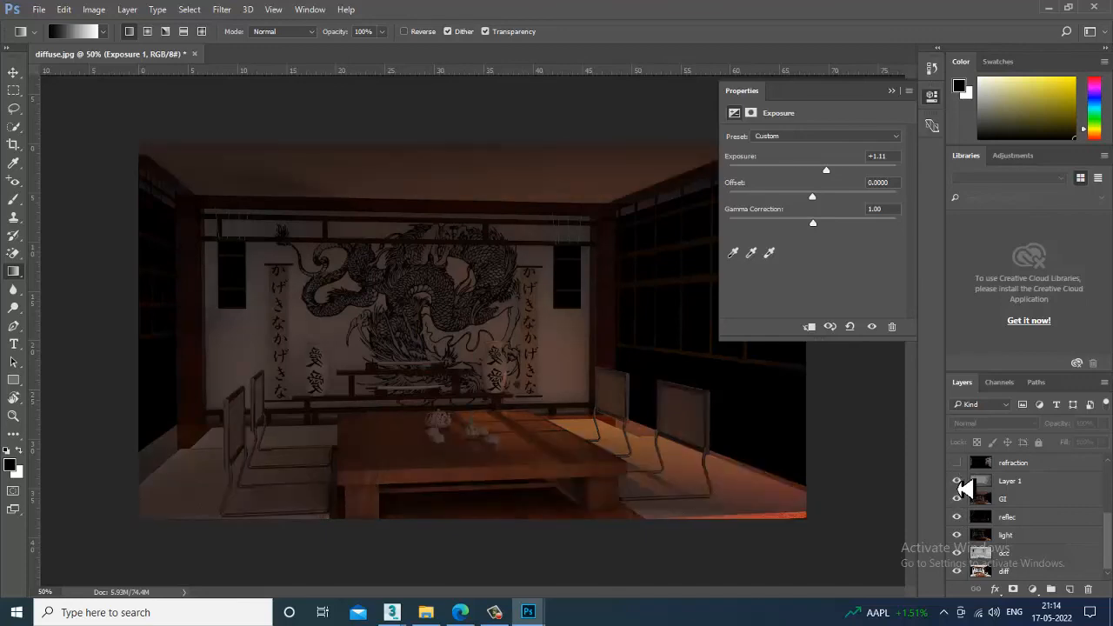
pyautogui.doubleClick(1010, 480)
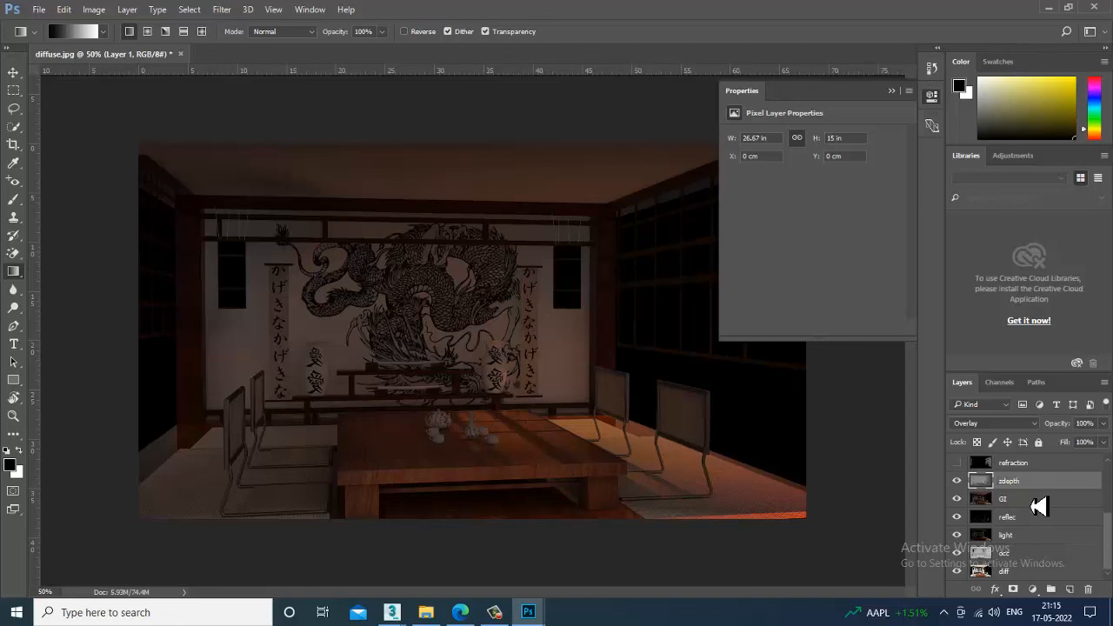
# Show refraction, fog, SI, the three adjustment layers and Layer 2 in turn to review their effect on the composite.
pyautogui.scroll(2, 1026, 508)
pyautogui.click(958, 499)
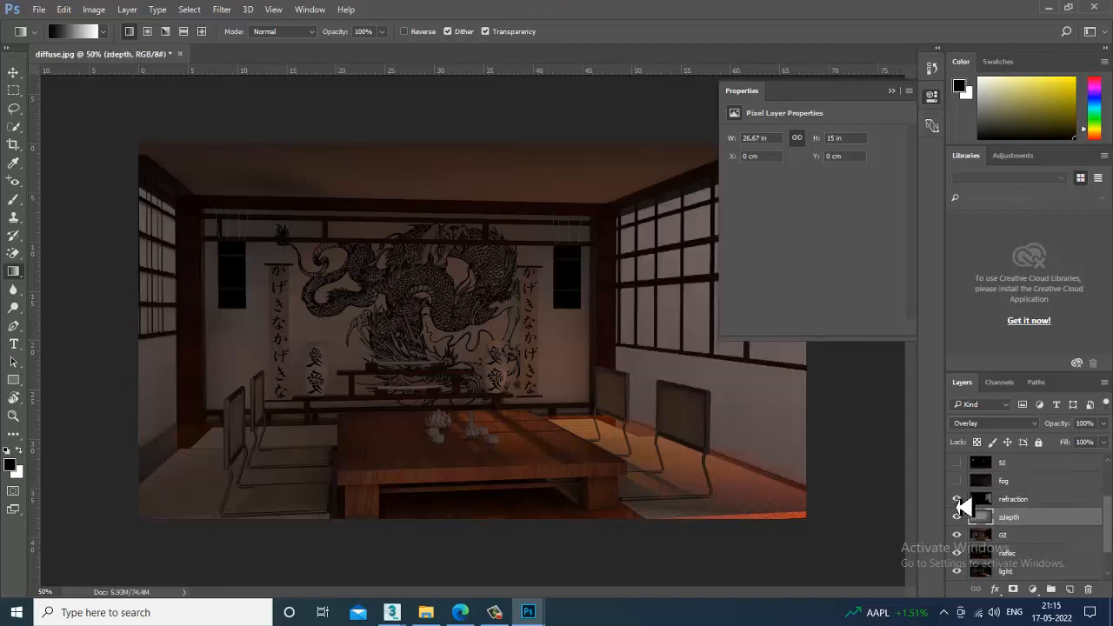
pyautogui.click(958, 481)
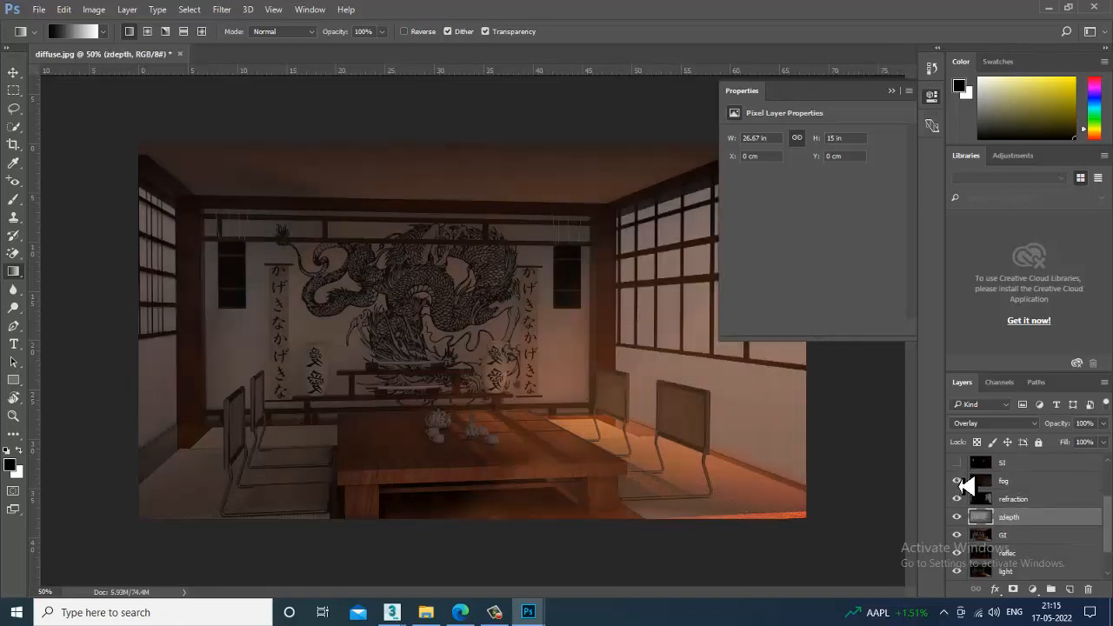
pyautogui.scroll(4, 965, 510)
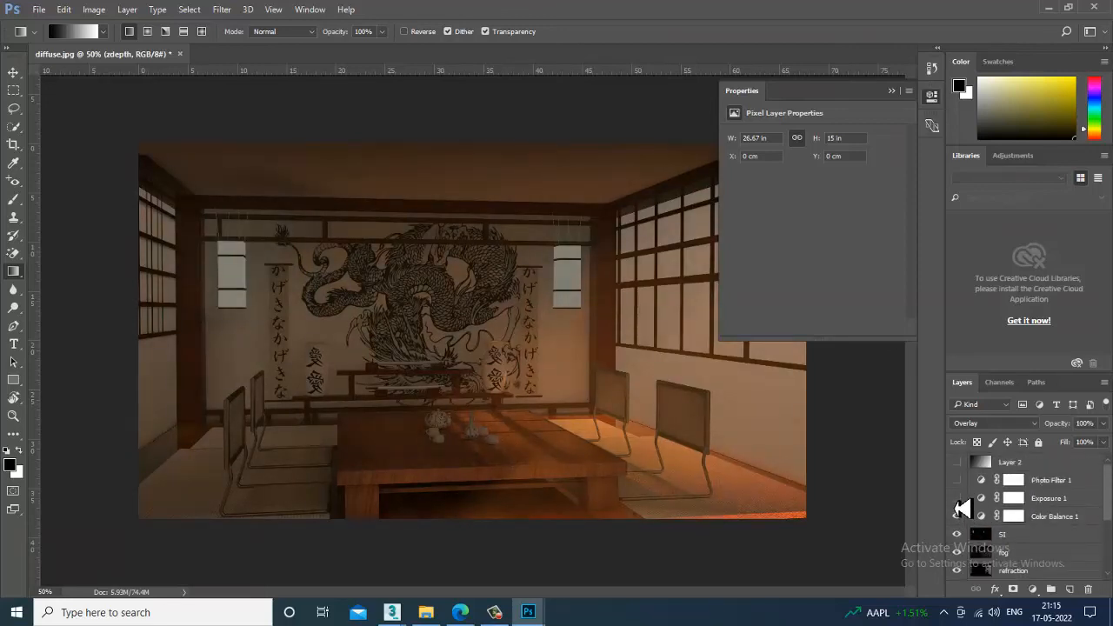
pyautogui.click(957, 482)
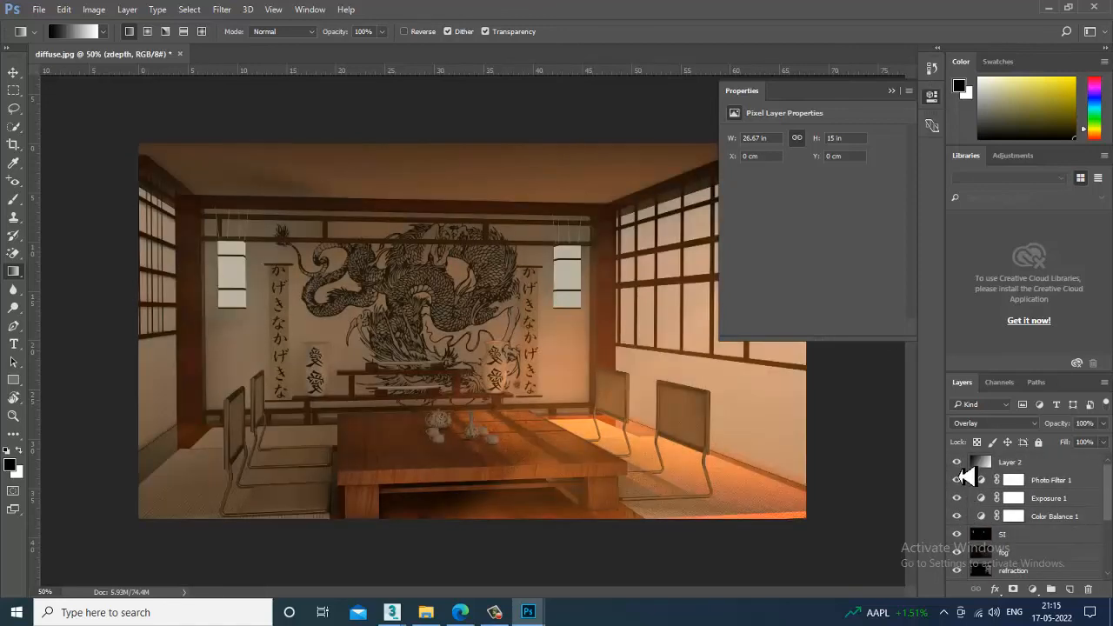
pyautogui.click(958, 463)
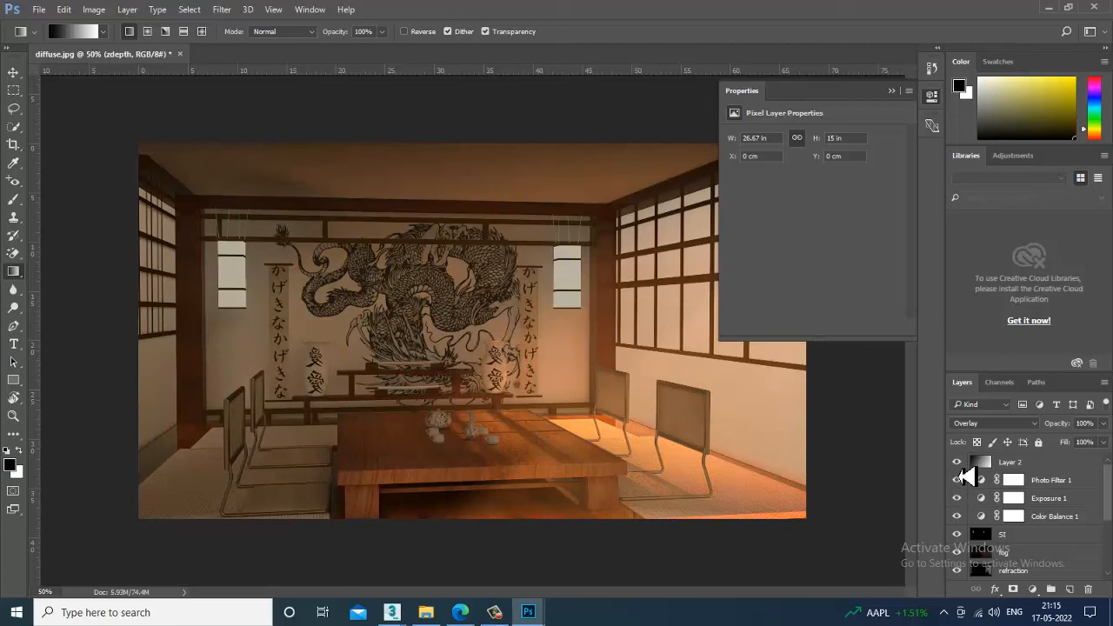